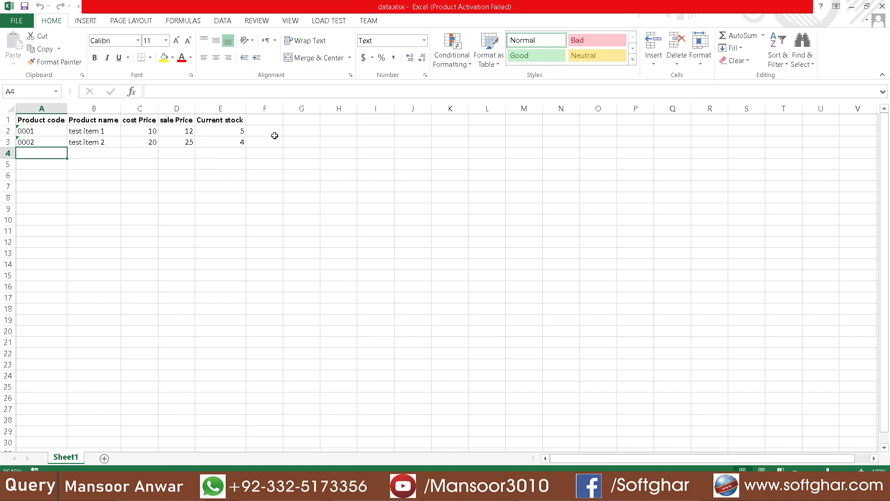
Enter the sample codes 0001 in F2 and 0002 in F3 with the column's General format
{"action": "left_click", "coordinate": [275, 135]}
{"action": "type", "text": "0001"}
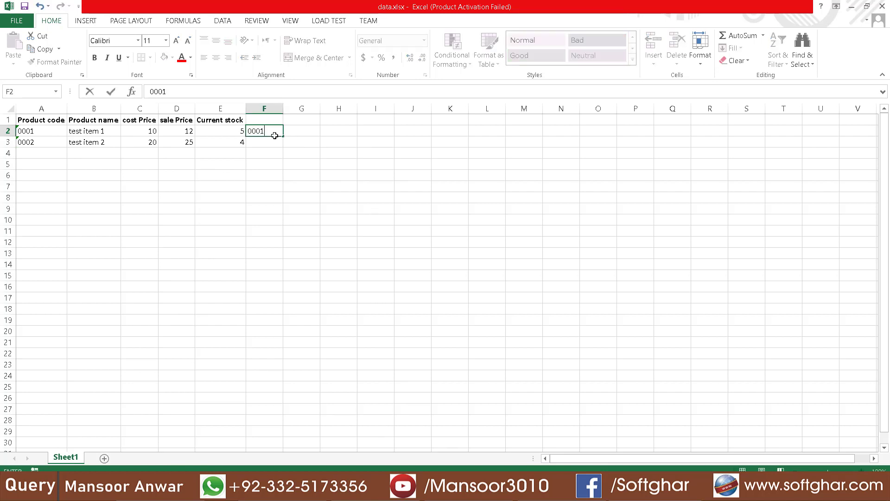
{"action": "key", "text": "Return"}
{"action": "type", "text": "000"}
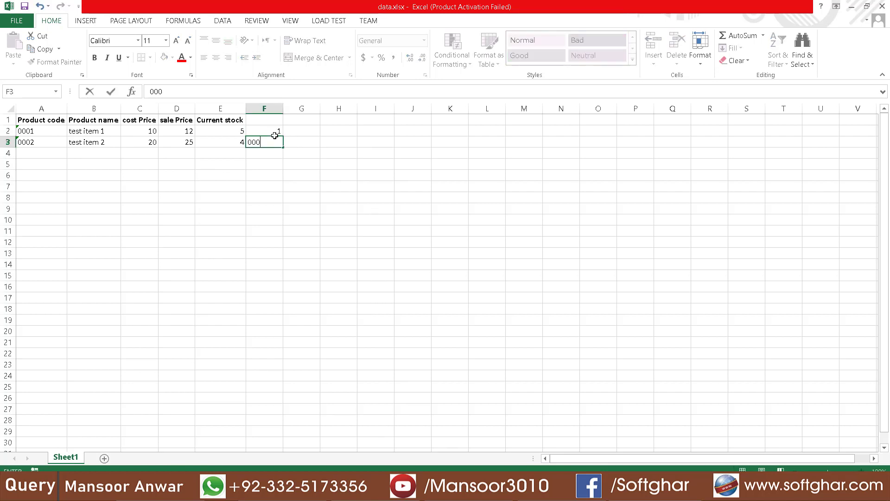
{"action": "type", "text": "2"}
{"action": "key", "text": "Return"}
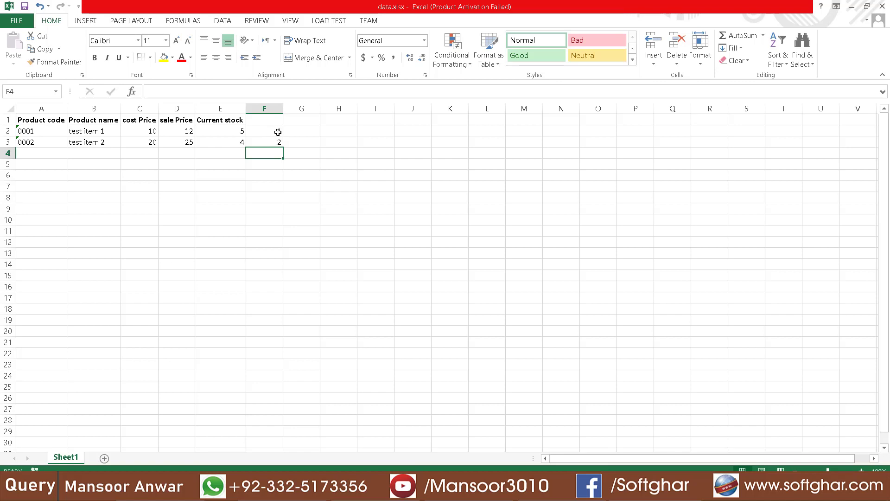
Inspect the number format of the Product code column without changing it
{"action": "left_click", "coordinate": [43, 108]}
{"action": "right_click", "coordinate": [44, 107]}
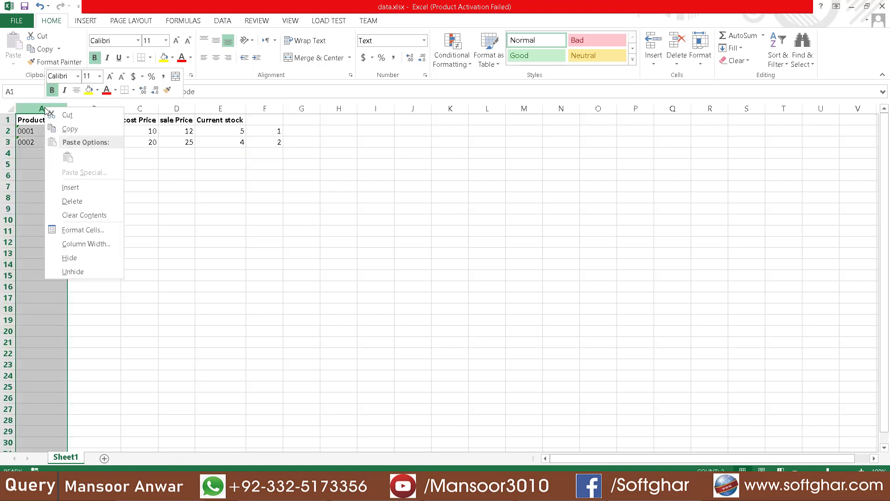
{"action": "left_click", "coordinate": [88, 230]}
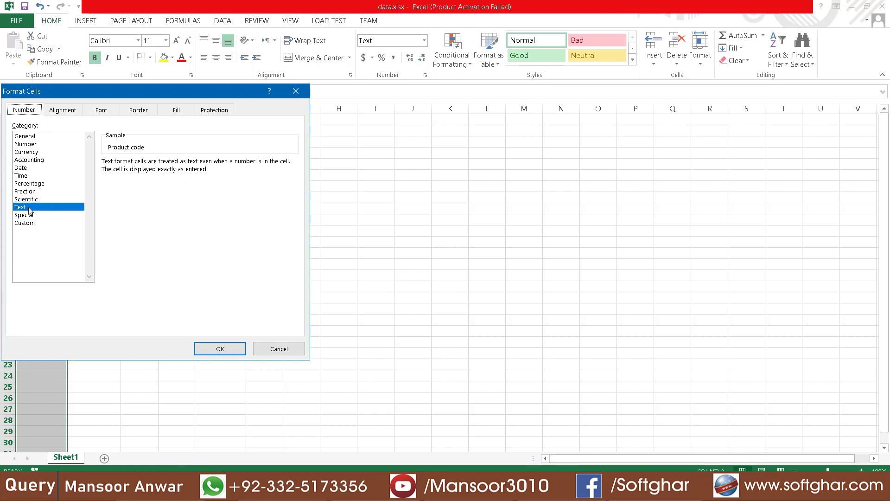
{"action": "left_click", "coordinate": [283, 352]}
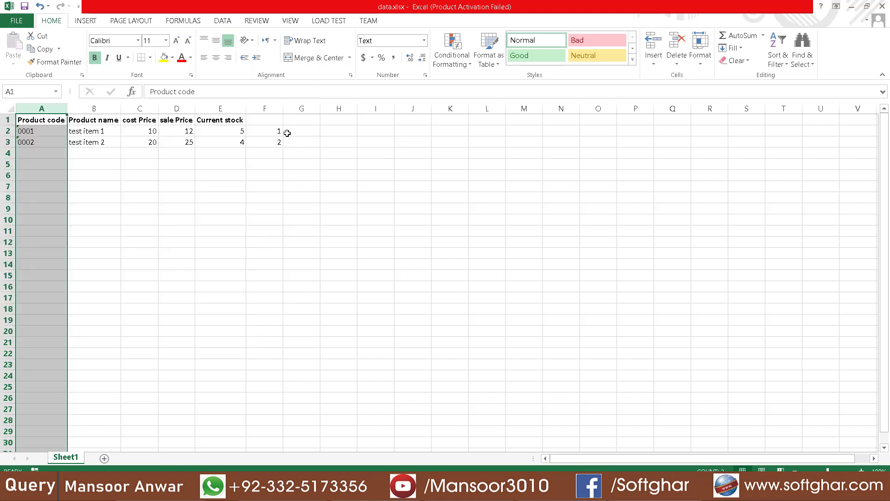
Format column F as Text
{"action": "right_click", "coordinate": [264, 105]}
{"action": "left_click", "coordinate": [302, 232]}
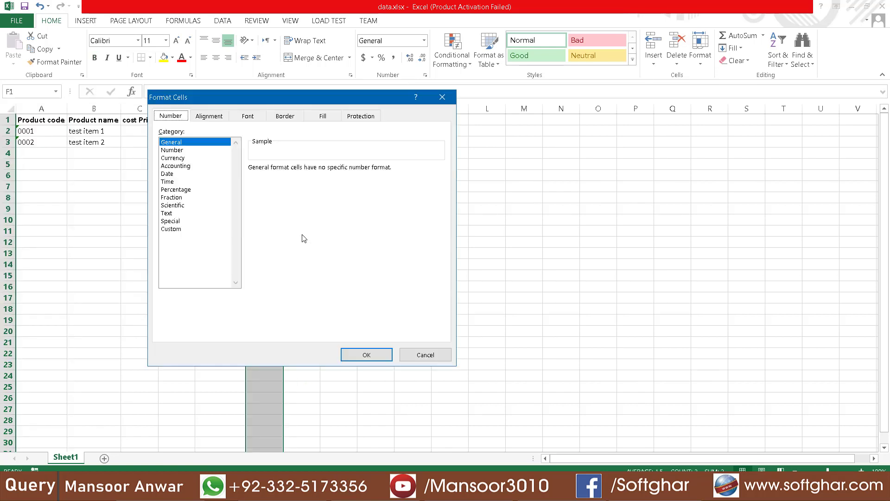
{"action": "left_click", "coordinate": [174, 213]}
{"action": "left_click", "coordinate": [353, 354]}
Re-enter the sample codes as 00001 in F2 and 00002 in F3
{"action": "left_click", "coordinate": [268, 133]}
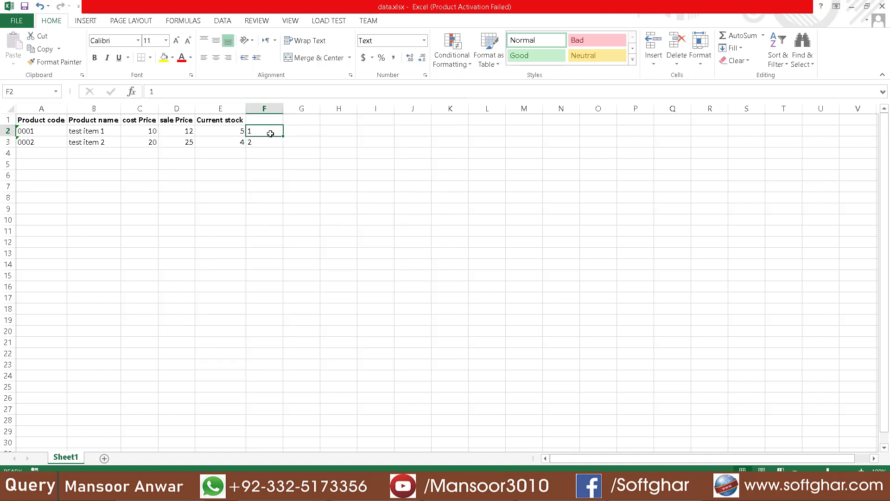
{"action": "type", "text": "00001"}
{"action": "key", "text": "Return"}
{"action": "type", "text": "00002"}
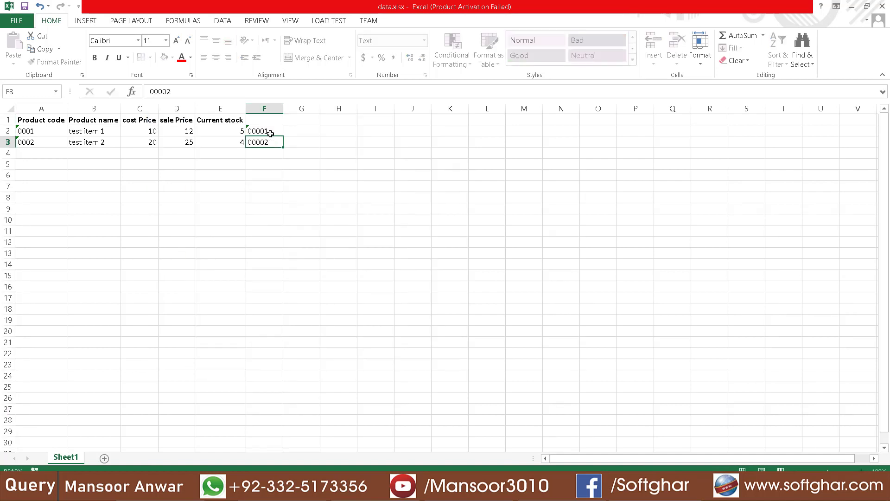
{"action": "key", "text": "Return"}
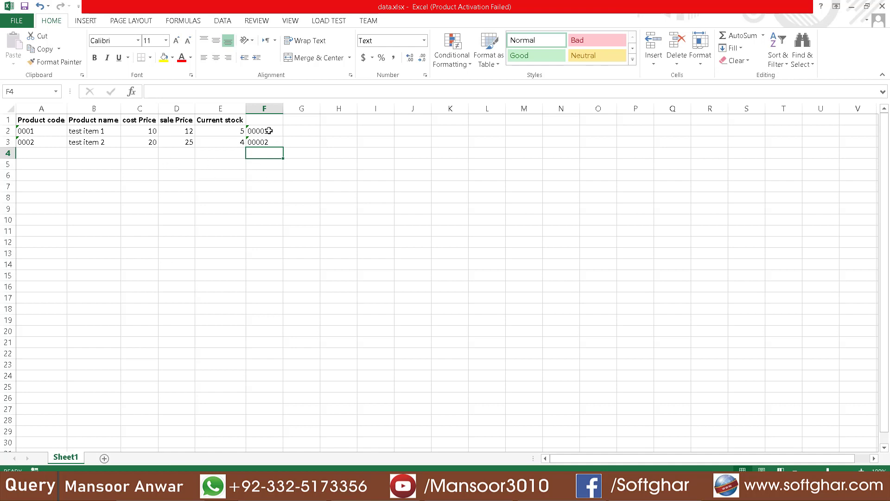
Clear the sample codes from F2:F3
{"action": "left_click_drag", "start_coordinate": [269, 131], "coordinate": [267, 141]}
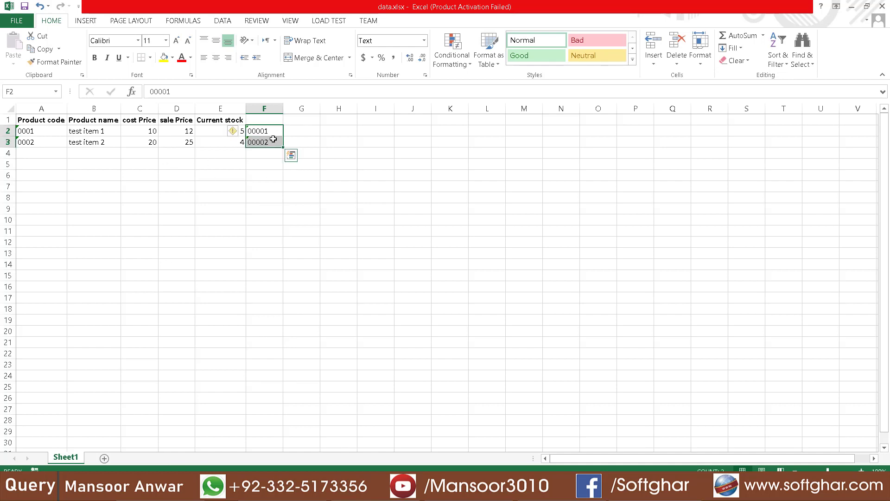
{"action": "key", "text": "Delete"}
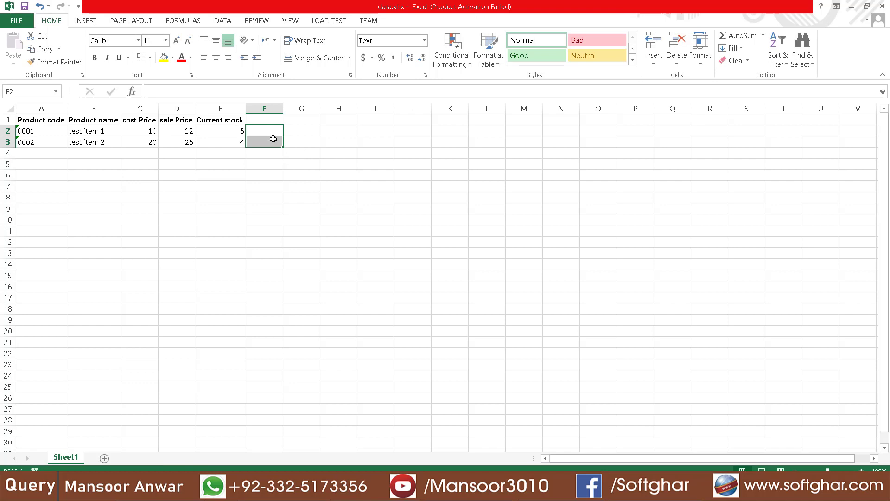
{"action": "left_click", "coordinate": [92, 156]}
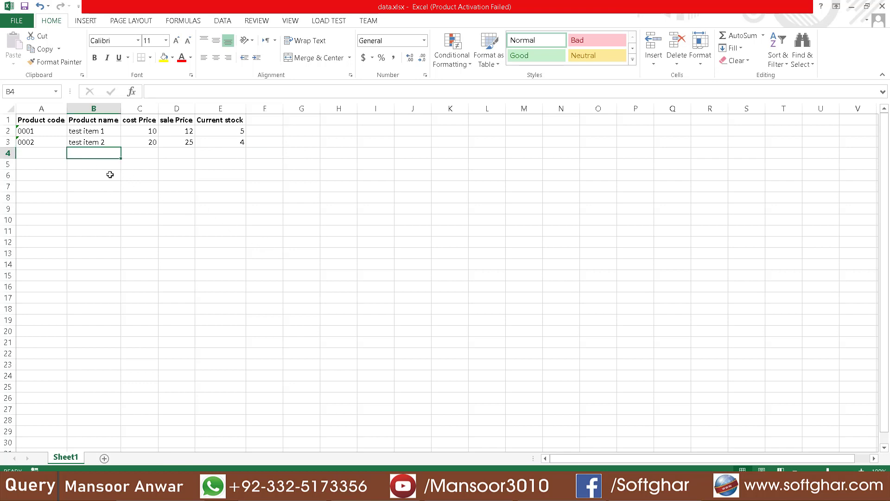
{"action": "left_click", "coordinate": [151, 130]}
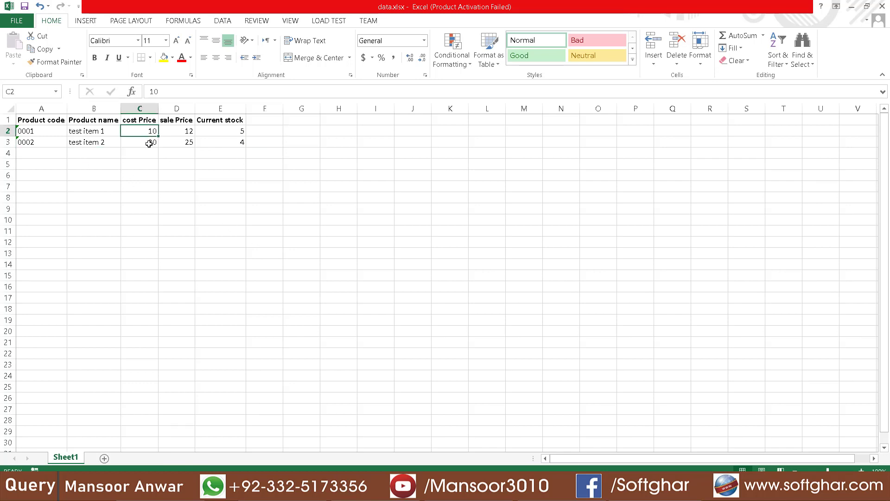
{"action": "left_click", "coordinate": [149, 143]}
{"action": "left_click", "coordinate": [148, 131]}
{"action": "left_click", "coordinate": [151, 141]}
{"action": "left_click", "coordinate": [152, 132]}
{"action": "left_click", "coordinate": [151, 141]}
Enter sample text in the cost Price column: "a b" in C5, "cd" in C7 and "e" in C4
{"action": "left_click", "coordinate": [144, 160]}
{"action": "type", "text": "a b"}
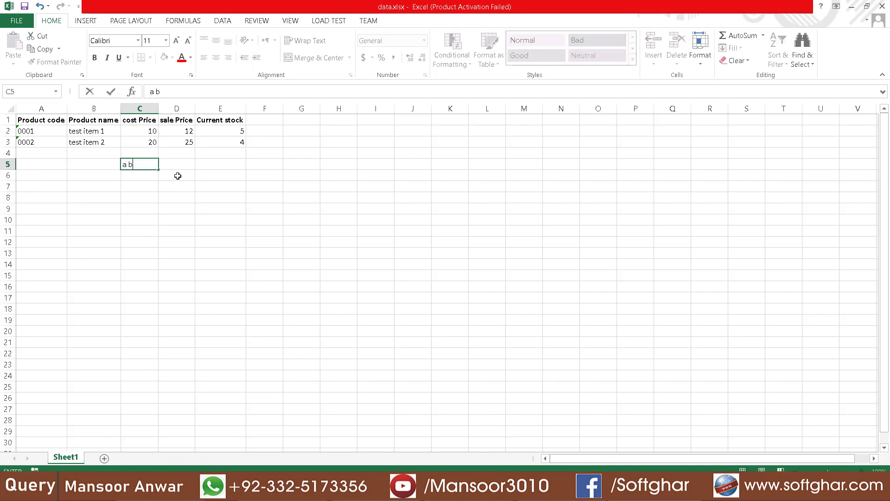
{"action": "left_click", "coordinate": [148, 184]}
{"action": "type", "text": "cd"}
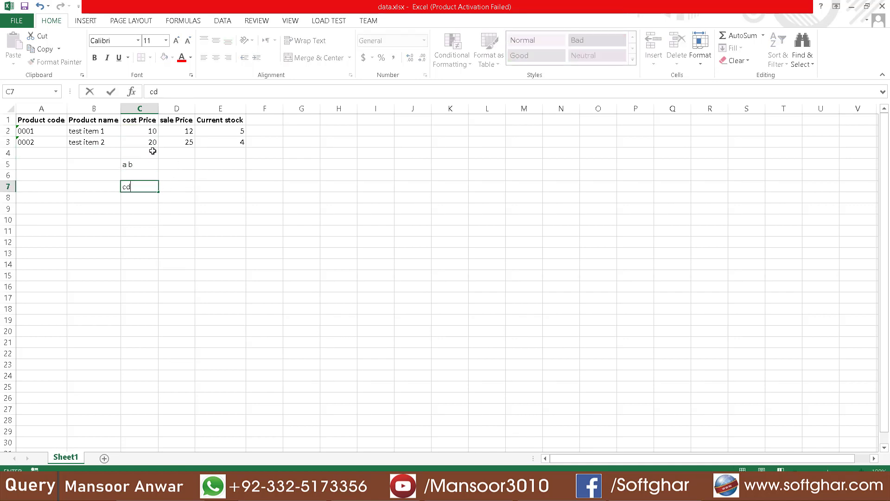
{"action": "left_click", "coordinate": [152, 151]}
{"action": "type", "text": "e"}
{"action": "left_click", "coordinate": [144, 186]}
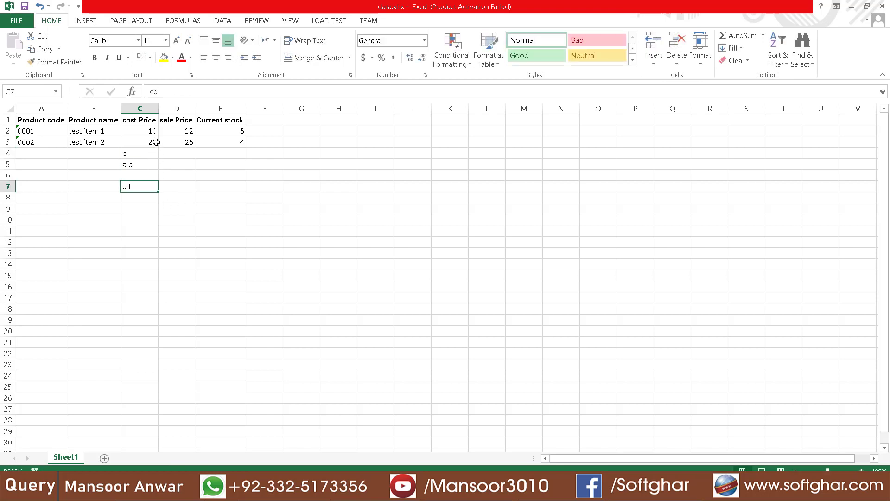
Clear the sample text from C4:C7 in the cost Price column
{"action": "left_click_drag", "start_coordinate": [144, 131], "coordinate": [144, 141]}
{"action": "left_click", "coordinate": [130, 153]}
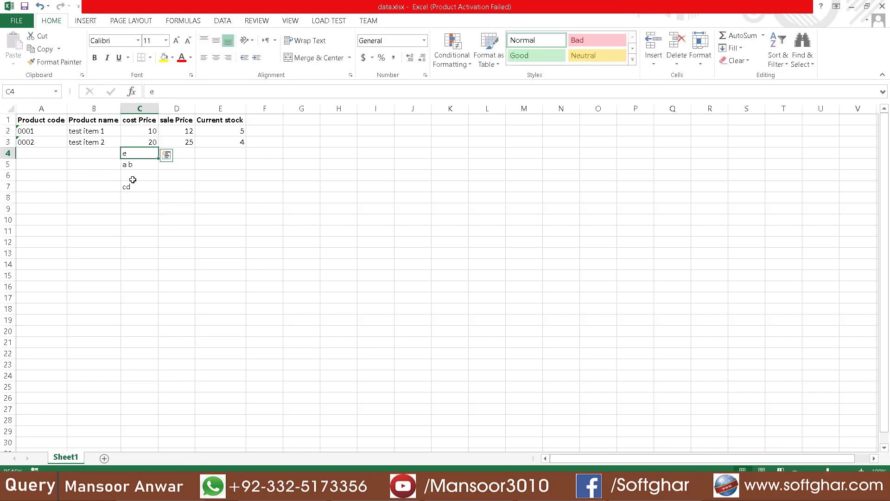
{"action": "left_click", "coordinate": [132, 189], "text": "shift"}
{"action": "key", "text": "Delete"}
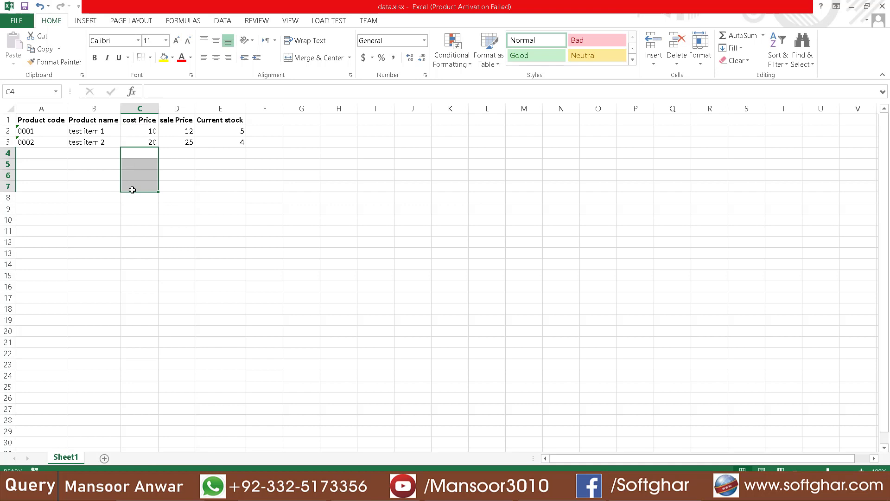
Enter 0 as both the cost price and the current stock in row 4
{"action": "left_click", "coordinate": [146, 142]}
{"action": "left_click", "coordinate": [147, 150]}
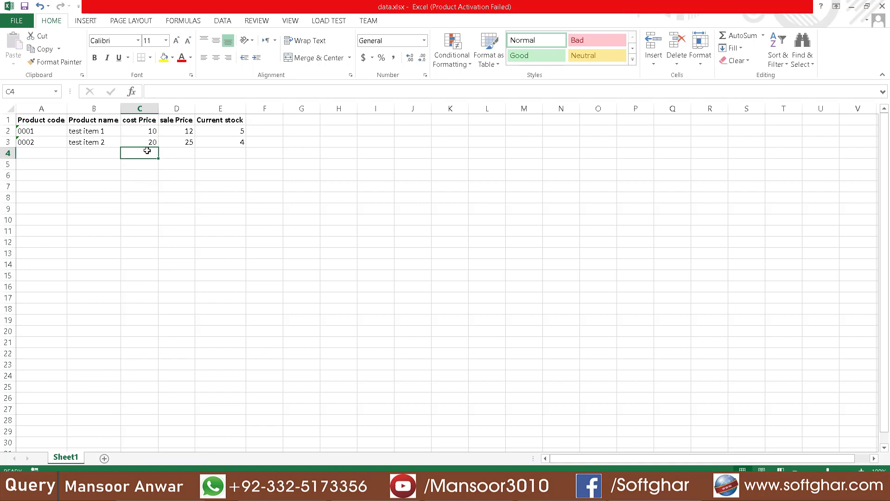
{"action": "type", "text": "0"}
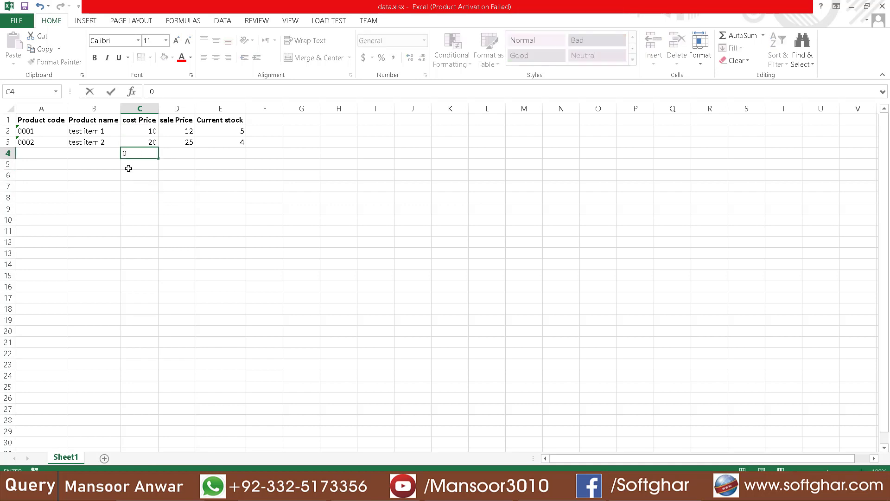
{"action": "key", "text": "Return"}
{"action": "left_click", "coordinate": [197, 153]}
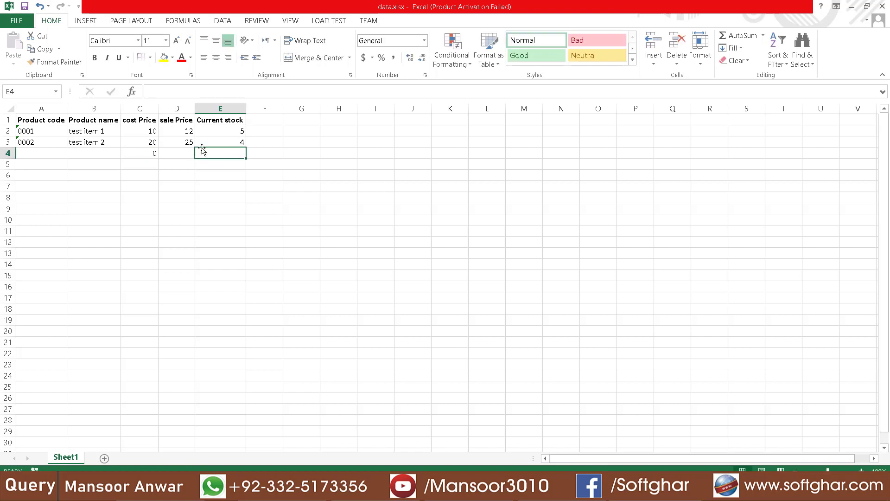
{"action": "type", "text": "0"}
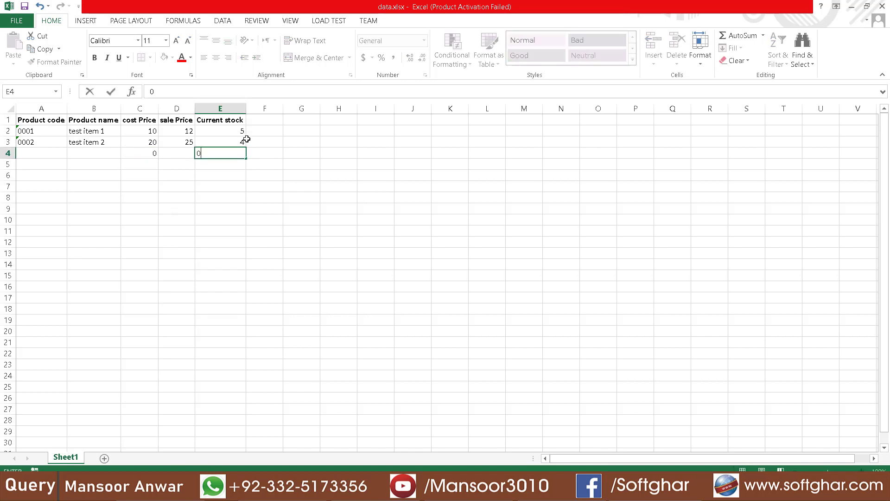
{"action": "left_click", "coordinate": [176, 153]}
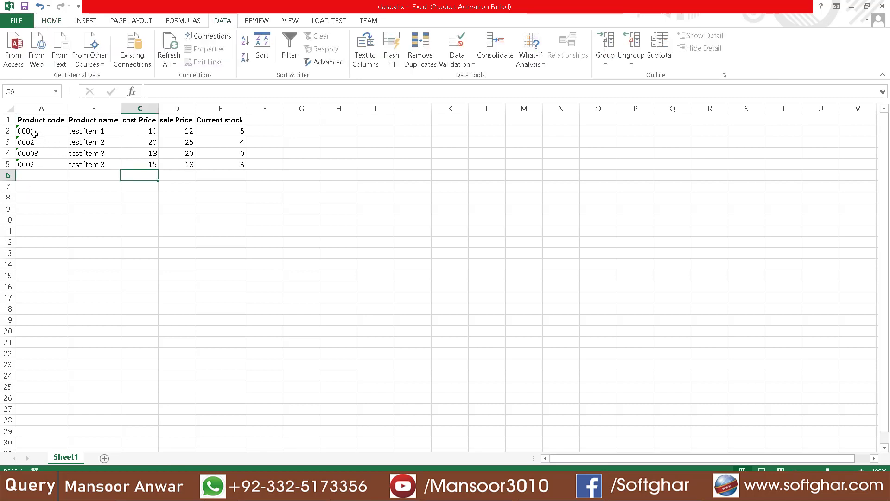
Compare the product codes in A3 and A5 for repetition
{"action": "left_click", "coordinate": [33, 132]}
{"action": "left_click", "coordinate": [36, 164]}
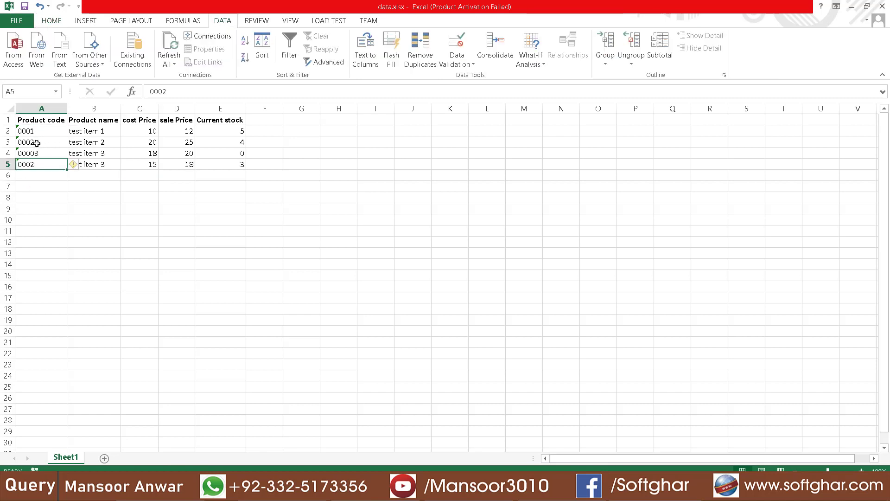
{"action": "left_click", "coordinate": [36, 143]}
{"action": "left_click", "coordinate": [32, 163]}
{"action": "left_click", "coordinate": [39, 142]}
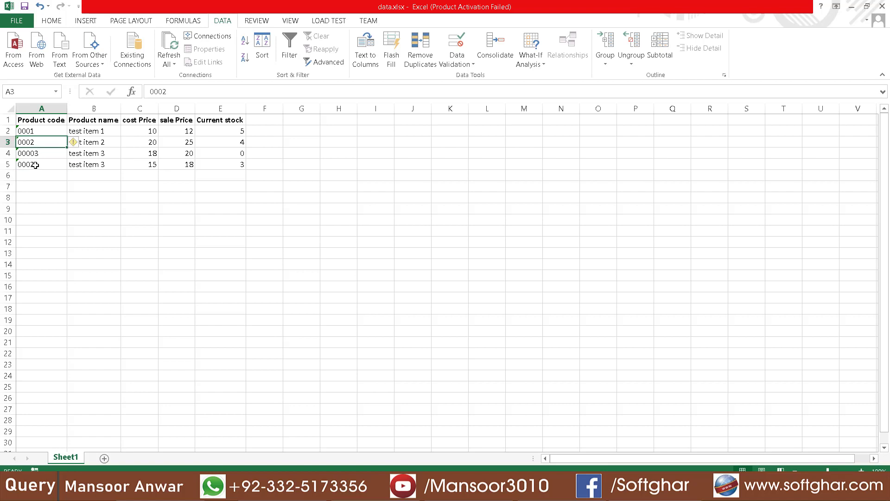
Remove duplicate rows from the whole sheet, comparing only the Product code column among the named headers
{"action": "left_click", "coordinate": [11, 108]}
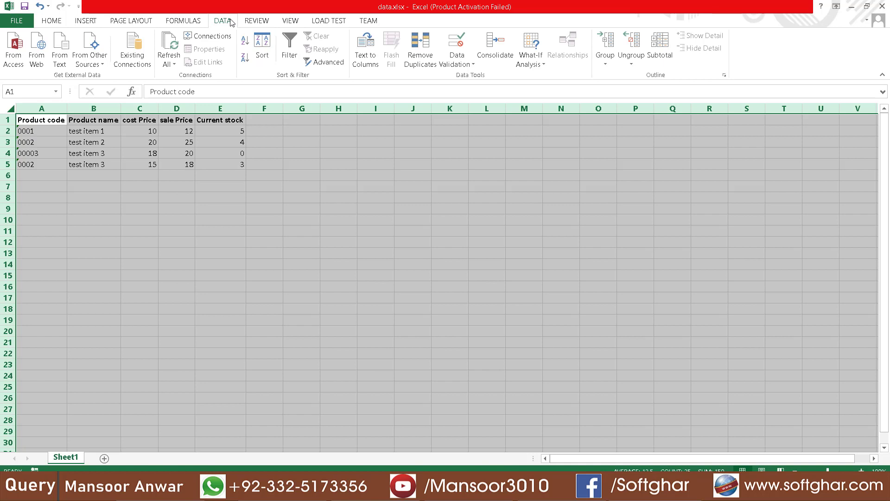
{"action": "left_click", "coordinate": [420, 45]}
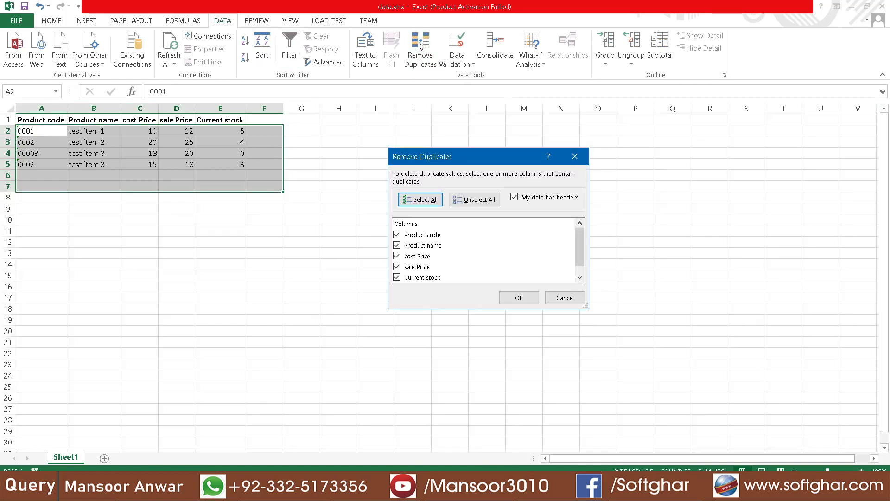
{"action": "left_click", "coordinate": [424, 246]}
{"action": "left_click", "coordinate": [417, 257]}
{"action": "left_click", "coordinate": [416, 267]}
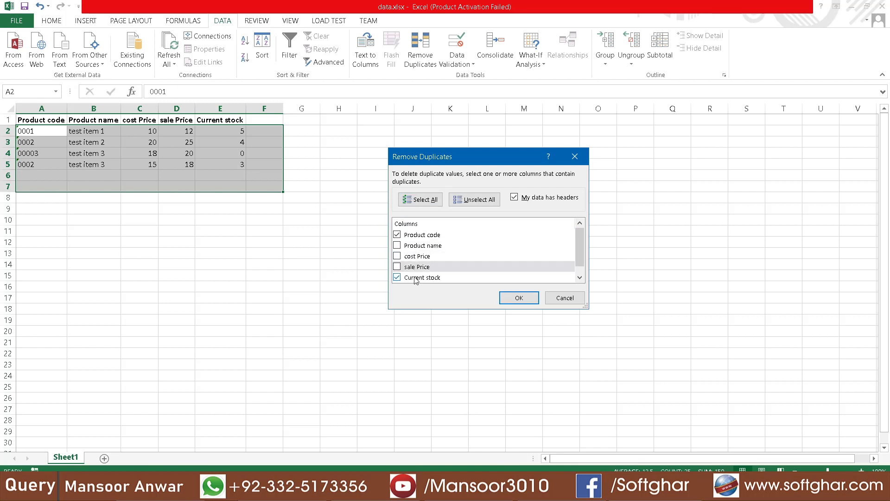
{"action": "left_click", "coordinate": [416, 278]}
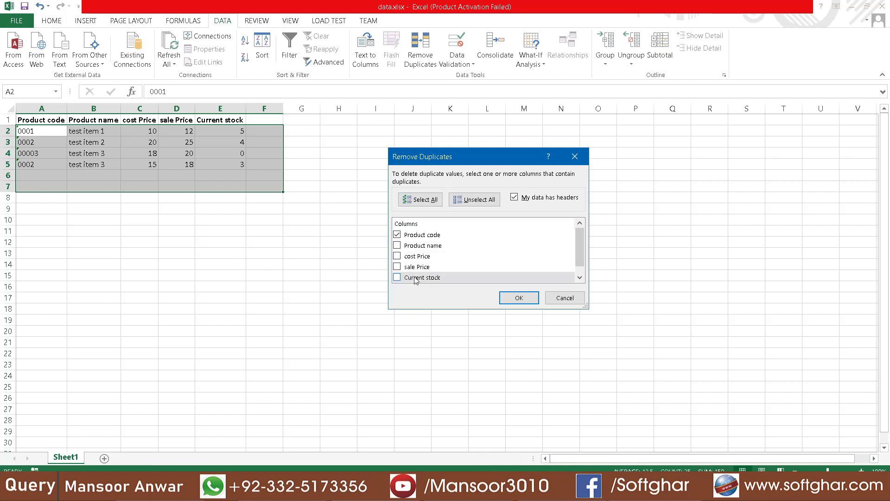
{"action": "left_click", "coordinate": [525, 303]}
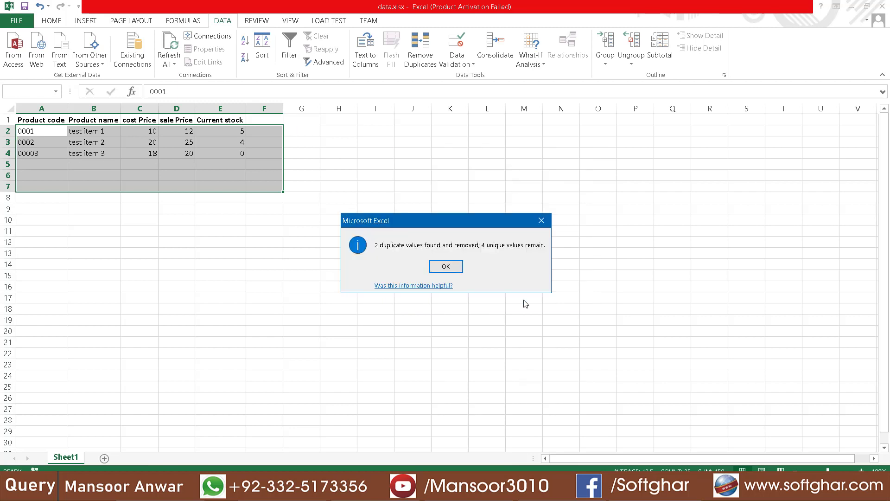
{"action": "left_click", "coordinate": [446, 266]}
{"action": "key", "text": "ctrl+a"}
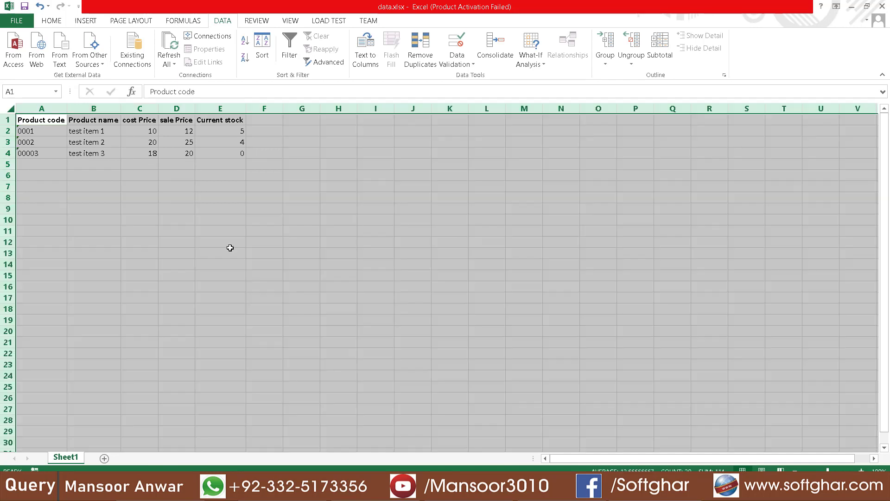
{"action": "left_click", "coordinate": [39, 162]}
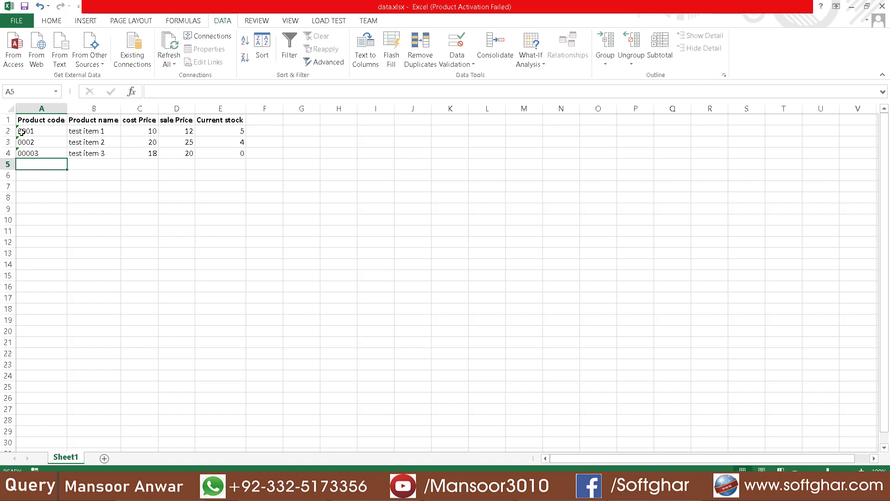
{"action": "left_click", "coordinate": [26, 142]}
{"action": "left_click", "coordinate": [27, 153]}
{"action": "left_click", "coordinate": [31, 140]}
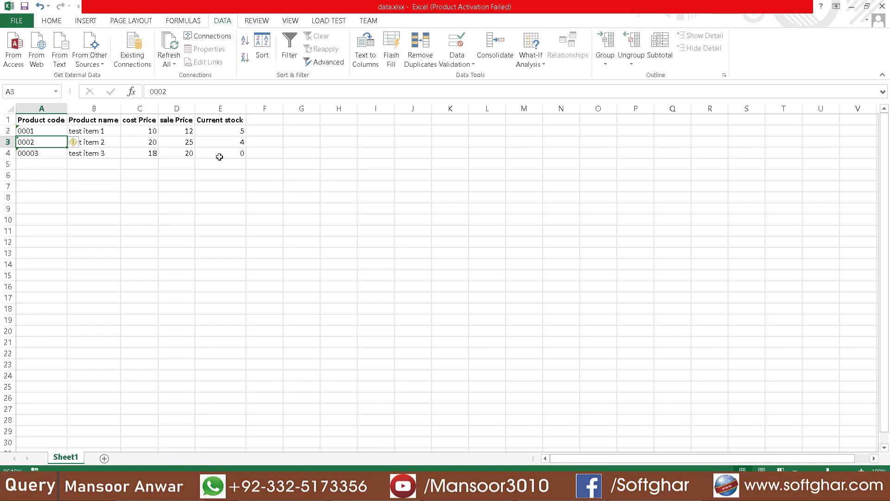
{"action": "left_click", "coordinate": [70, 165]}
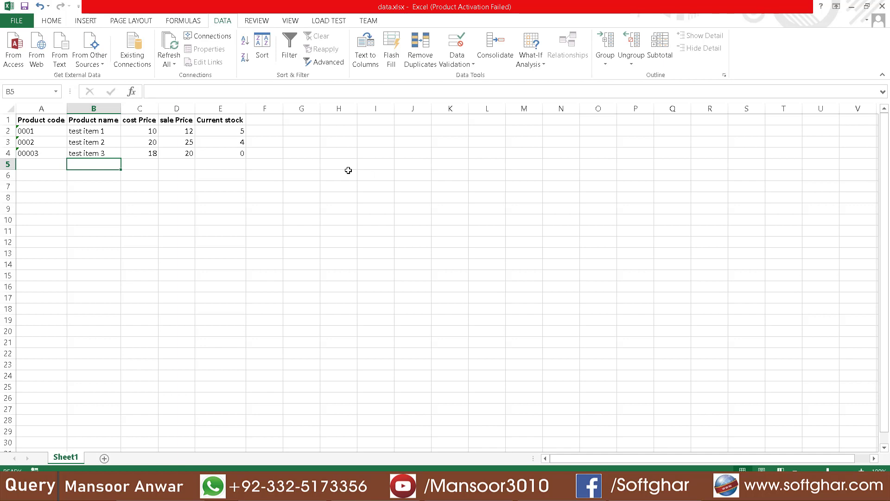
Save a copy of the workbook as data.xls in the Excel File folder, using the Excel 97-2003 Workbook format
{"action": "left_click", "coordinate": [26, 21]}
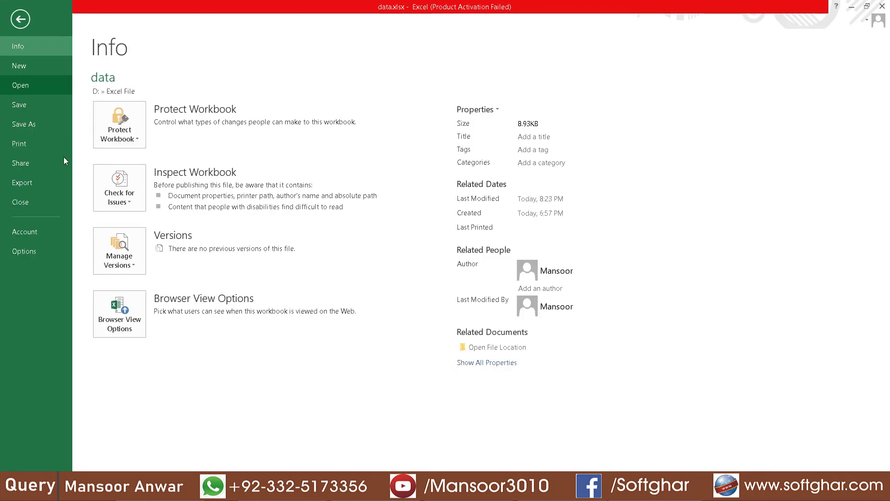
{"action": "left_click", "coordinate": [38, 120]}
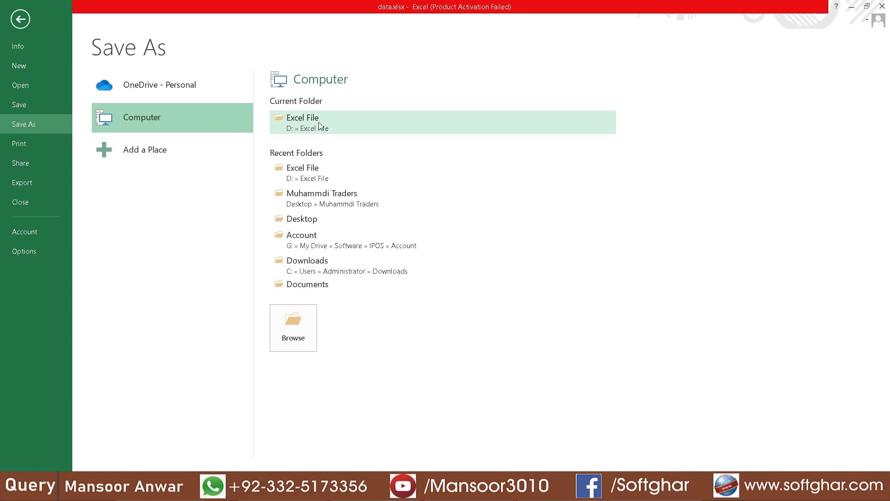
{"action": "left_click", "coordinate": [318, 121]}
{"action": "left_click", "coordinate": [121, 210]}
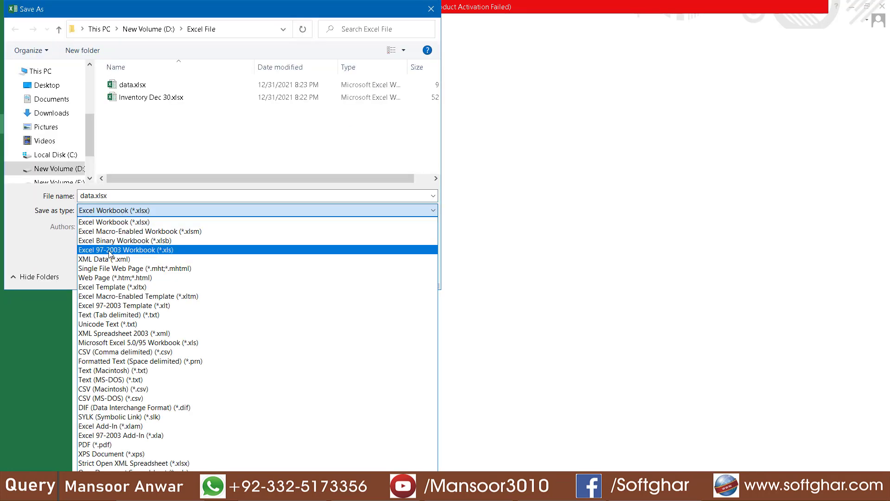
{"action": "left_click", "coordinate": [171, 251]}
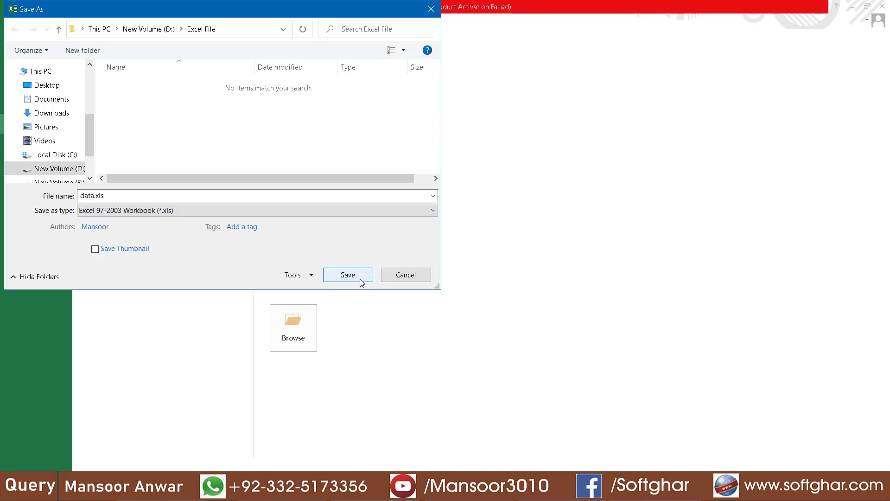
{"action": "left_click", "coordinate": [347, 275]}
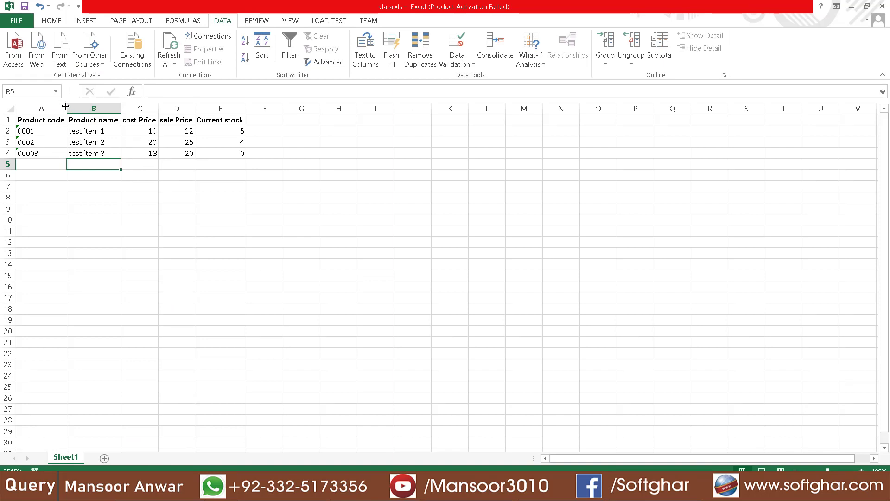
Shorten the Product code header in A1 to code
{"action": "left_click", "coordinate": [52, 120]}
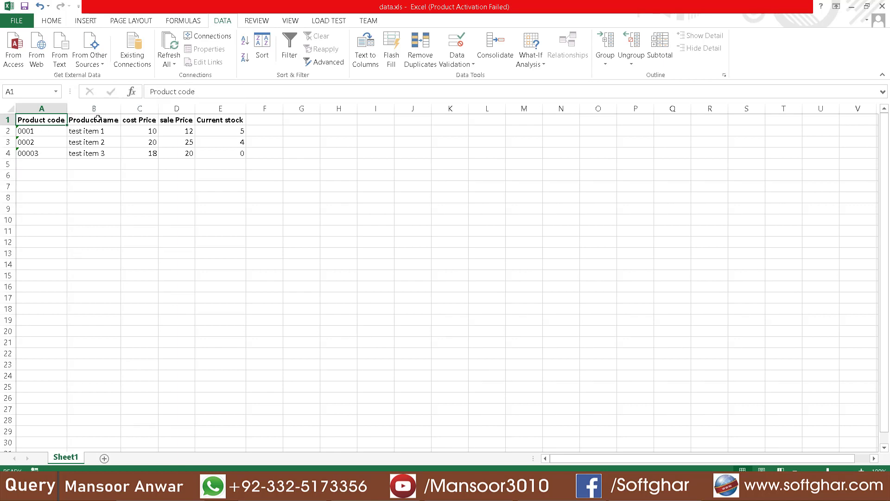
{"action": "double_click", "coordinate": [50, 119]}
{"action": "key", "text": "BackSpace"}
{"action": "key", "text": "BackSpace"}
{"action": "key", "text": "BackSpace"}
{"action": "key", "text": "BackSpace"}
{"action": "key", "text": "BackSpace"}
{"action": "key", "text": "BackSpace"}
{"action": "key", "text": "BackSpace"}
{"action": "key", "text": "BackSpace"}
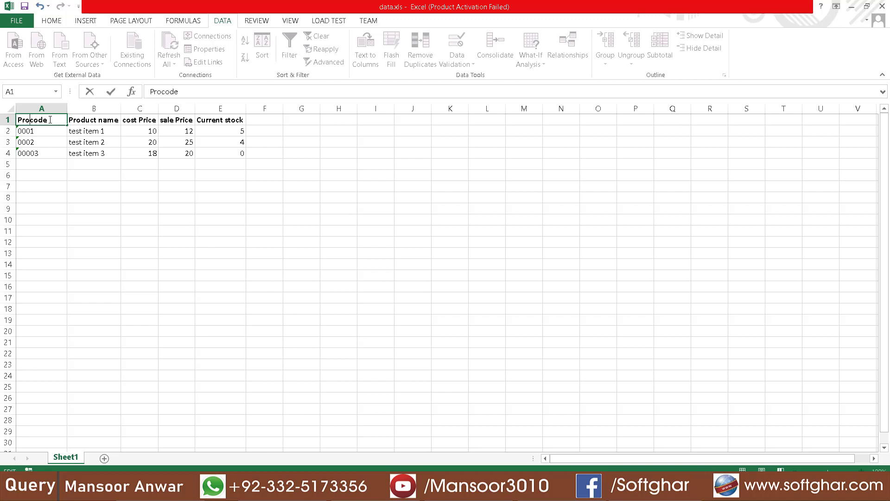
Shorten the Product name header in B1 to name
{"action": "left_click", "coordinate": [95, 118]}
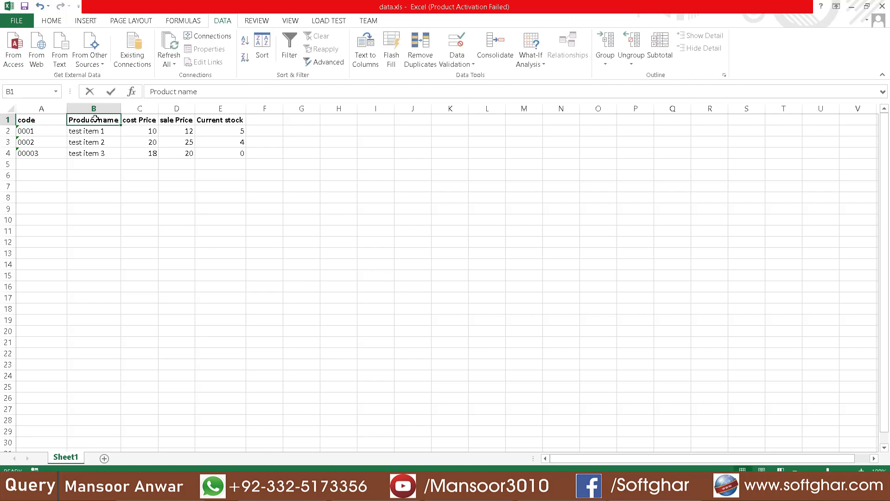
{"action": "key", "text": "BackSpace"}
{"action": "key", "text": "BackSpace"}
{"action": "key", "text": "BackSpace"}
{"action": "key", "text": "BackSpace"}
{"action": "key", "text": "BackSpace"}
{"action": "key", "text": "BackSpace"}
{"action": "key", "text": "BackSpace"}
{"action": "key", "text": "BackSpace"}
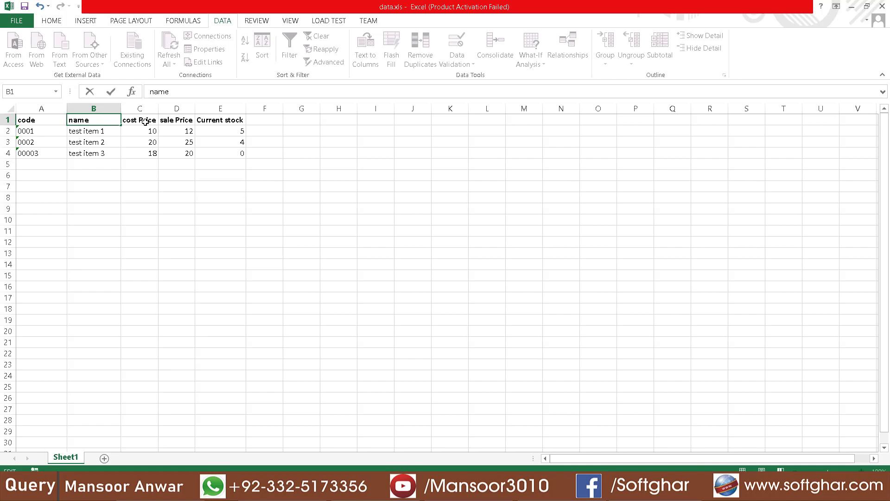
Shorten the price headers to cost in C1 and sale in D1
{"action": "double_click", "coordinate": [140, 118]}
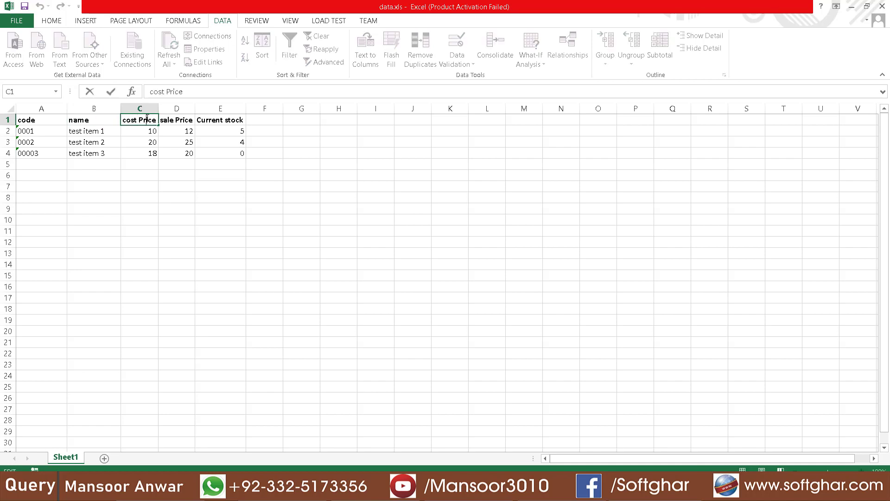
{"action": "double_click", "coordinate": [147, 118]}
{"action": "key", "text": "BackSpace"}
{"action": "double_click", "coordinate": [177, 117]}
{"action": "double_click", "coordinate": [184, 118]}
{"action": "key", "text": "BackSpace"}
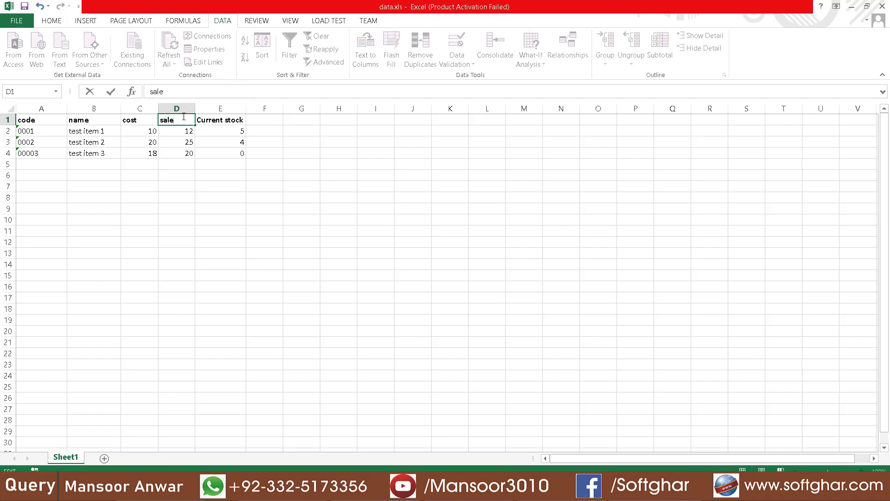
Shorten the Current stock header in E1 to stock
{"action": "double_click", "coordinate": [225, 120]}
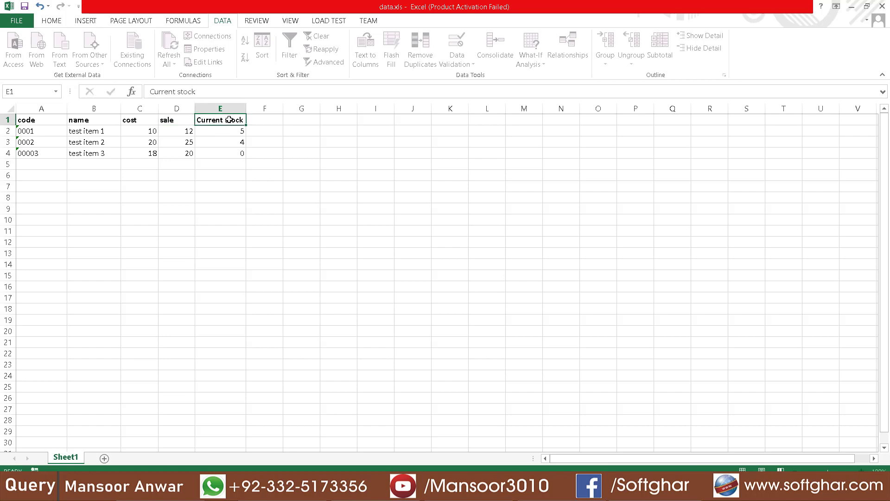
{"action": "key", "text": "BackSpace"}
{"action": "key", "text": "BackSpace"}
{"action": "key", "text": "BackSpace"}
{"action": "key", "text": "BackSpace"}
{"action": "key", "text": "BackSpace"}
{"action": "key", "text": "BackSpace"}
{"action": "key", "text": "BackSpace"}
{"action": "key", "text": "BackSpace"}
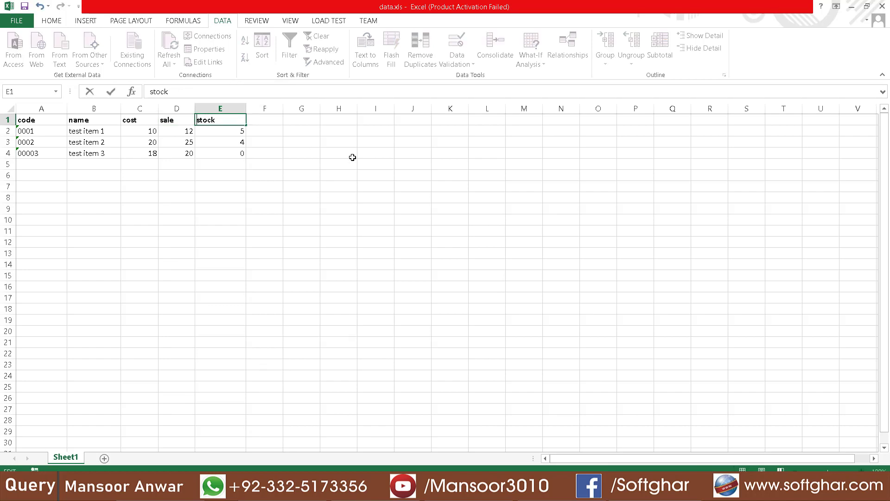
{"action": "left_click", "coordinate": [115, 141]}
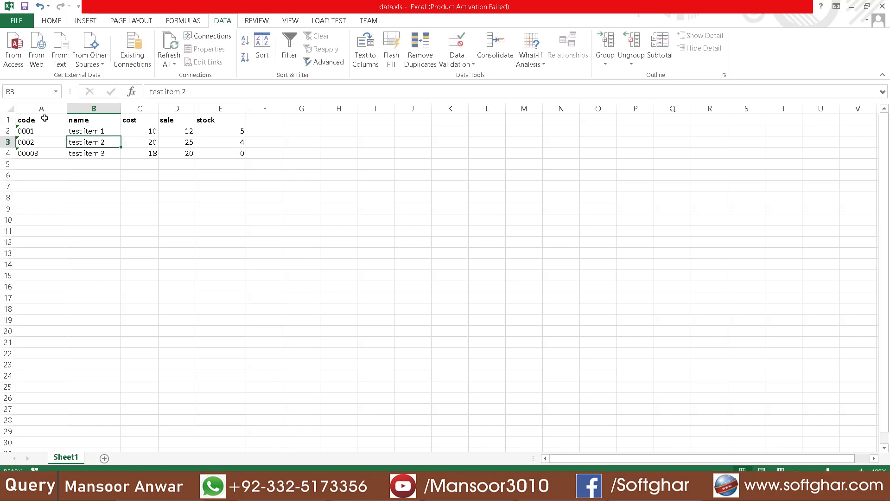
{"action": "left_click", "coordinate": [86, 121]}
{"action": "left_click", "coordinate": [135, 120]}
{"action": "left_click", "coordinate": [164, 119]}
{"action": "left_click", "coordinate": [203, 120]}
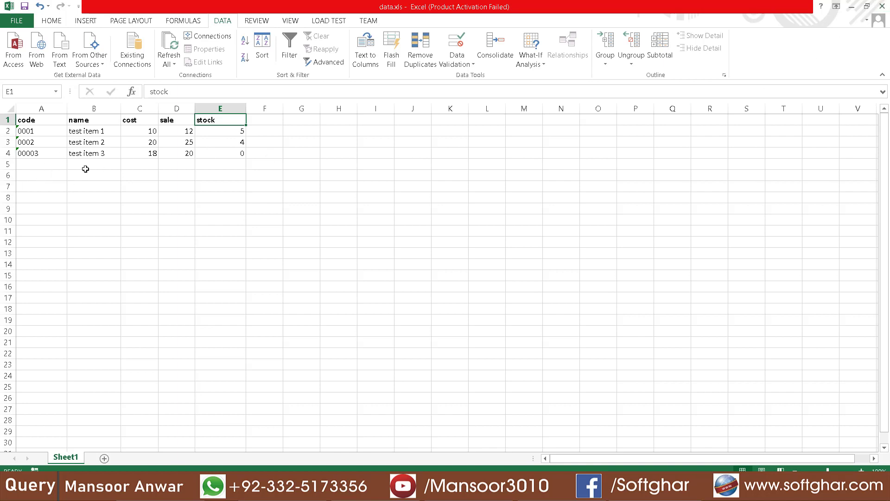
{"action": "left_click", "coordinate": [33, 165]}
{"action": "left_click", "coordinate": [86, 163]}
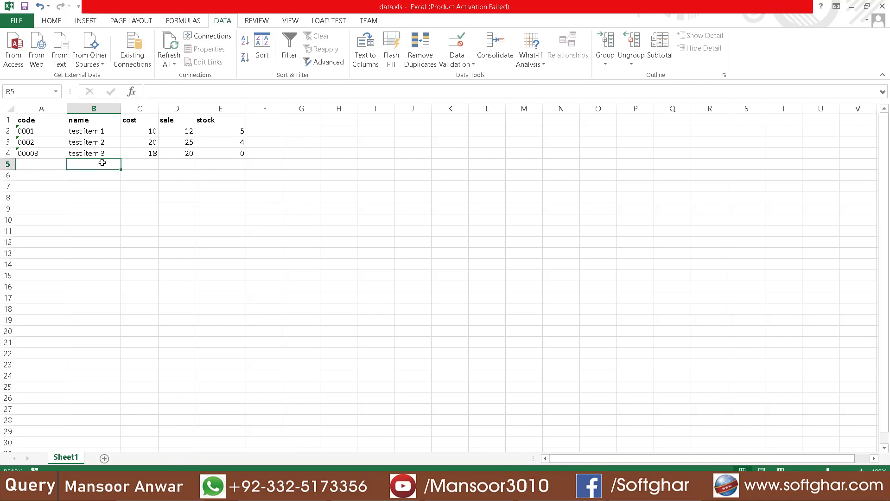
{"action": "type", "text": "tes"}
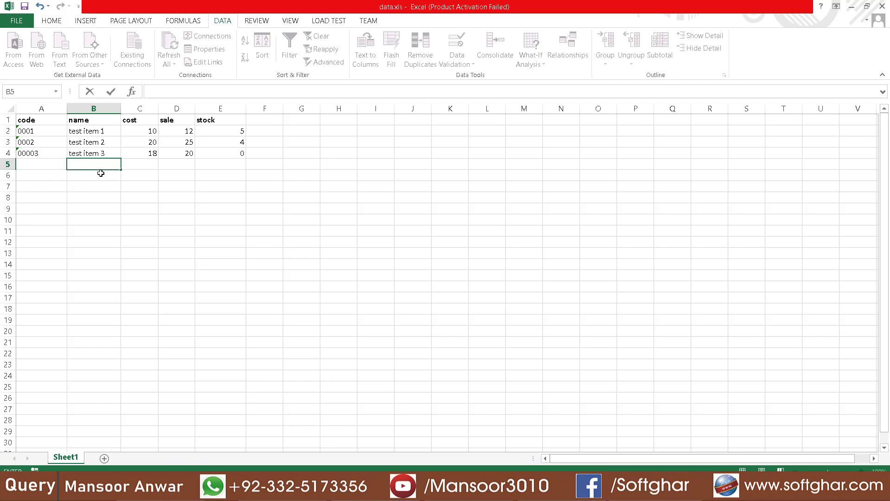
Close the data.xls workbook with its changes saved, and copy the folder path D:\Excel File from the file manager
{"action": "left_click", "coordinate": [882, 6]}
{"action": "left_click", "coordinate": [402, 257]}
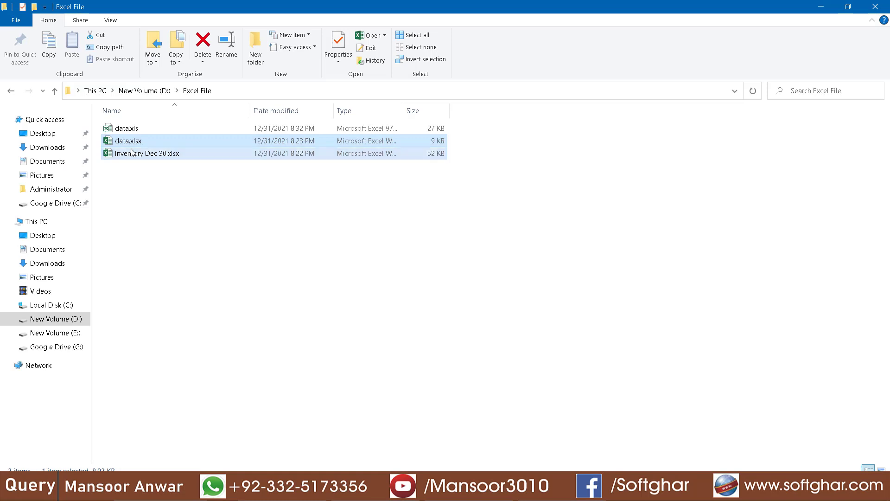
{"action": "left_click", "coordinate": [228, 91]}
{"action": "key", "text": "ctrl+c"}
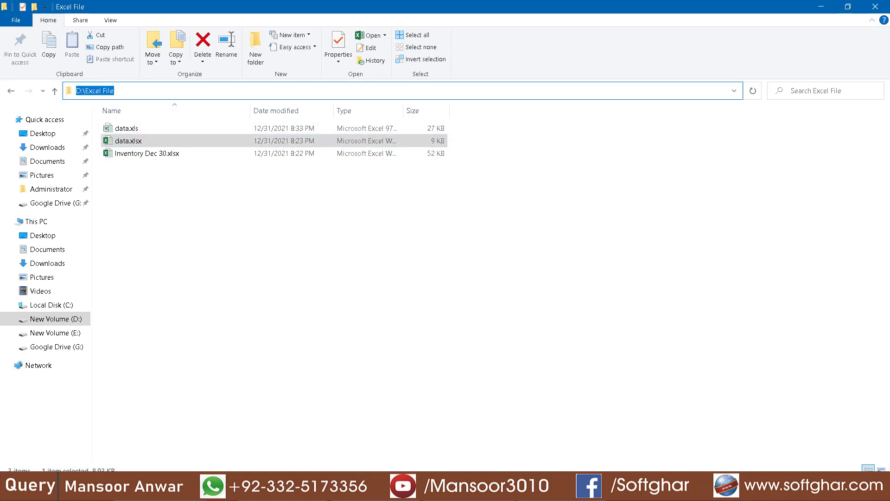
Switch to SQL Server Enterprise Manager and start the Import Data wizard for the INVENTORY database
{"action": "key", "text": "alt+Tab"}
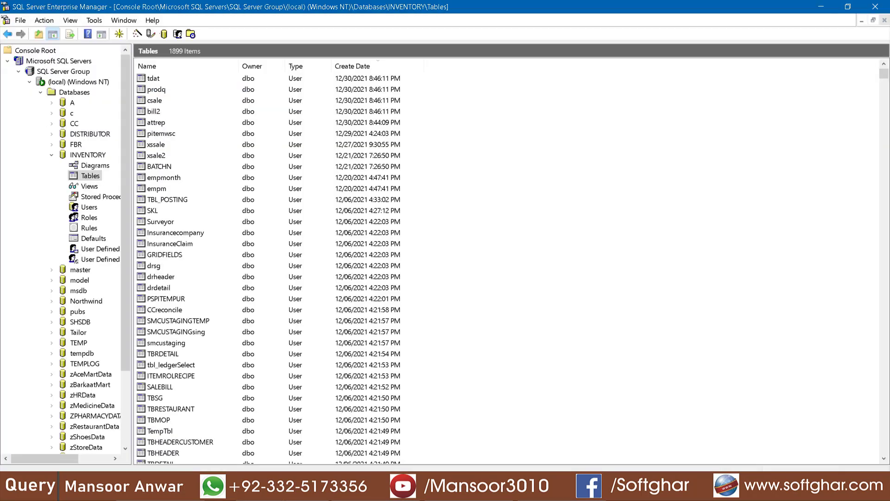
{"action": "left_click", "coordinate": [269, 492]}
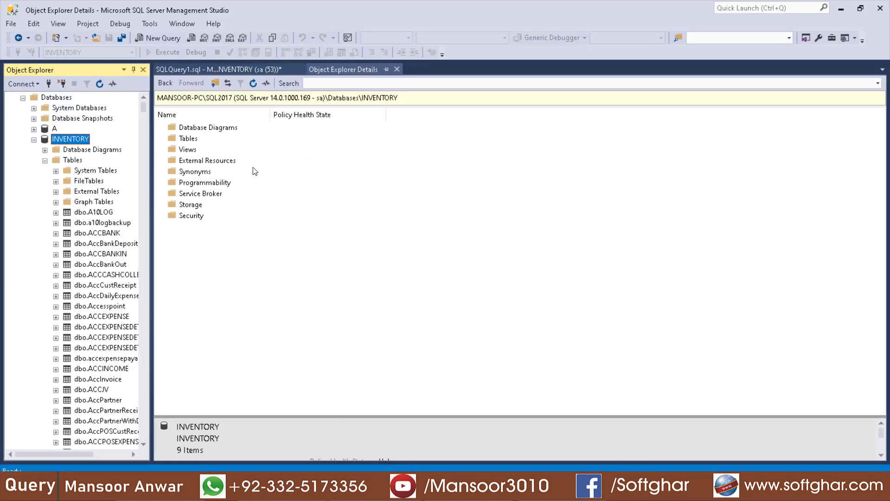
{"action": "key", "text": "alt+Tab"}
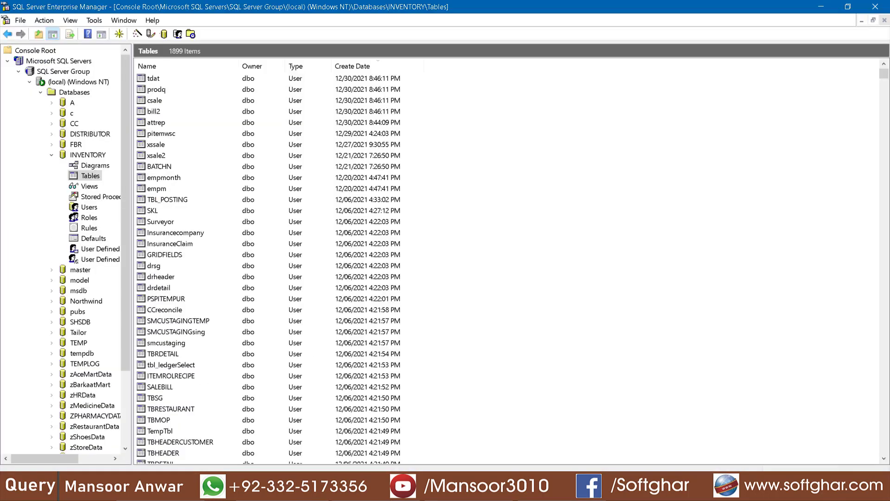
{"action": "left_click", "coordinate": [87, 155]}
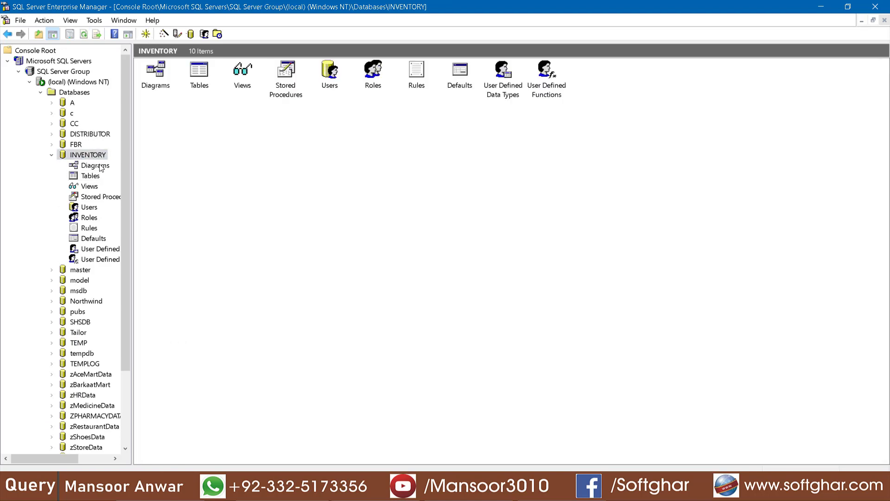
{"action": "right_click", "coordinate": [90, 156]}
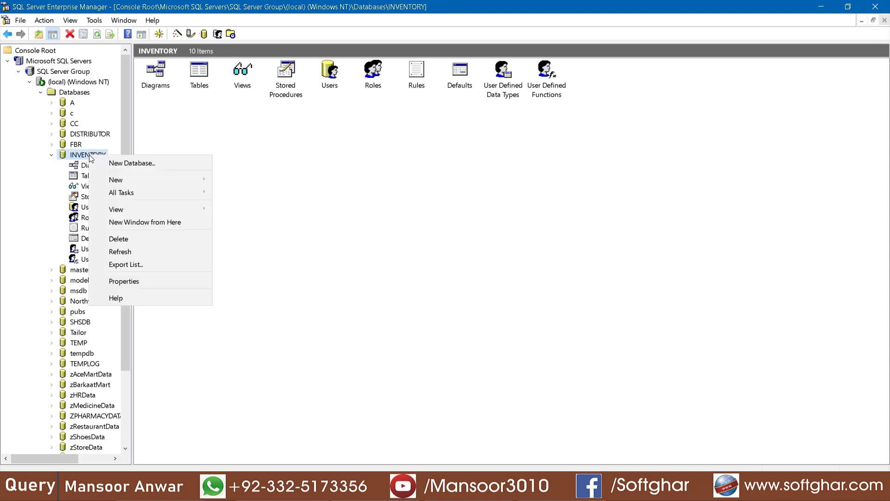
{"action": "mouse_move", "coordinate": [155, 191]}
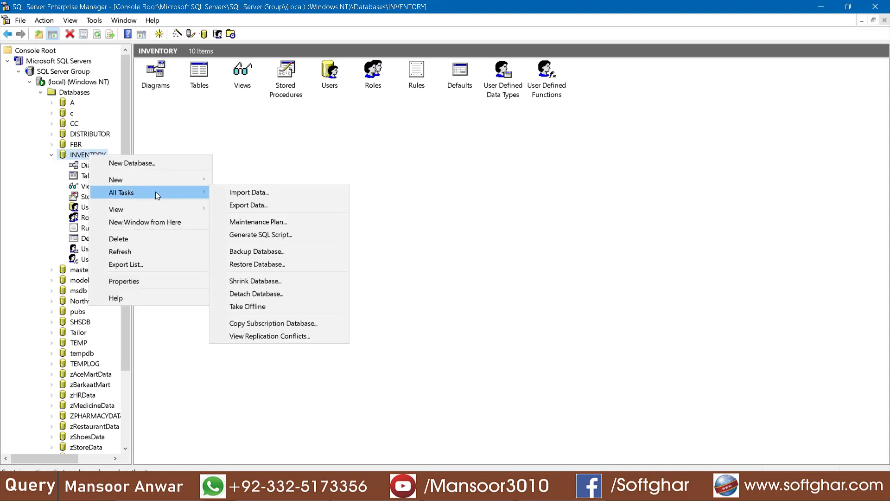
{"action": "left_click", "coordinate": [266, 192]}
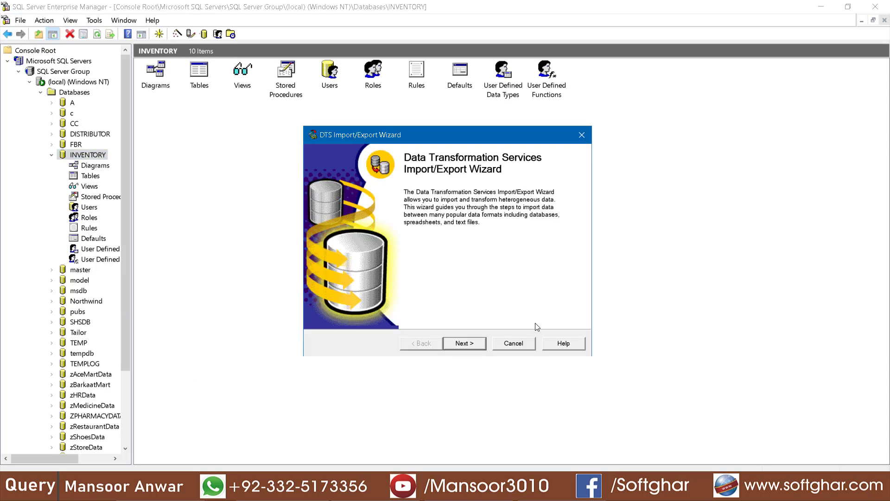
Set the import wizard's data source to Microsoft Excel 97-2000
{"action": "left_click", "coordinate": [482, 342]}
{"action": "left_click", "coordinate": [560, 195]}
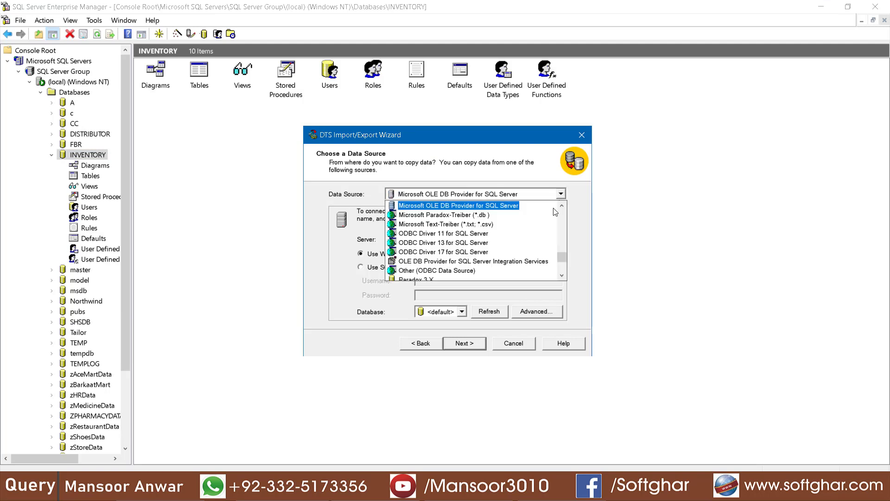
{"action": "scroll", "coordinate": [560, 237], "scroll_direction": "up", "scroll_amount": 3}
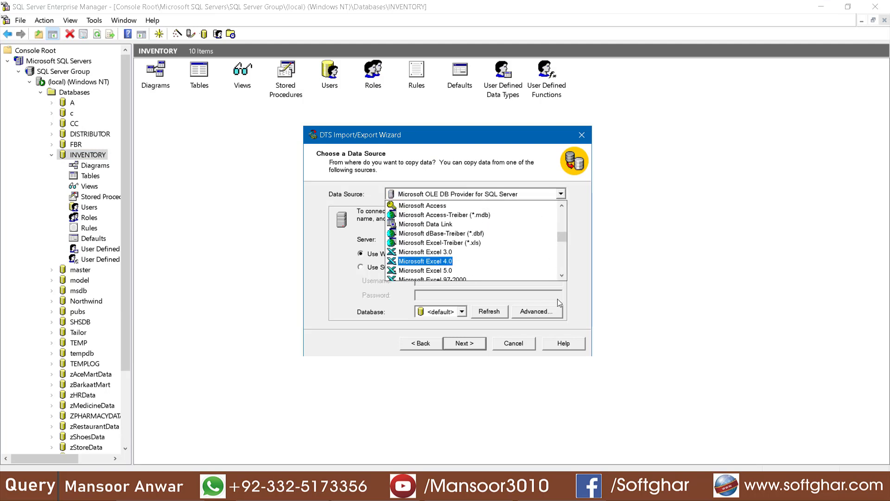
{"action": "left_click", "coordinate": [562, 276]}
{"action": "left_click", "coordinate": [562, 275]}
{"action": "left_click", "coordinate": [562, 275]}
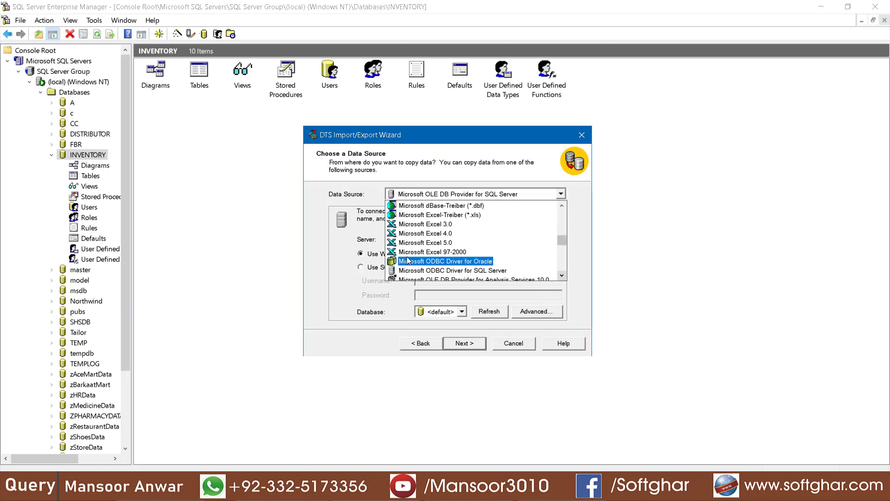
{"action": "left_click", "coordinate": [461, 252]}
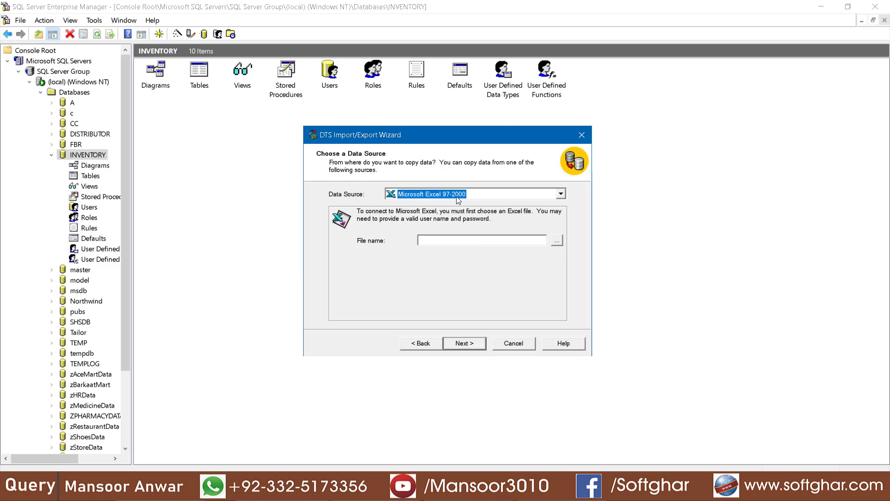
Enter D:\Excel File as the source path, browse to that folder and select data.xls
{"action": "left_click", "coordinate": [481, 238]}
{"action": "key", "text": "ctrl+v"}
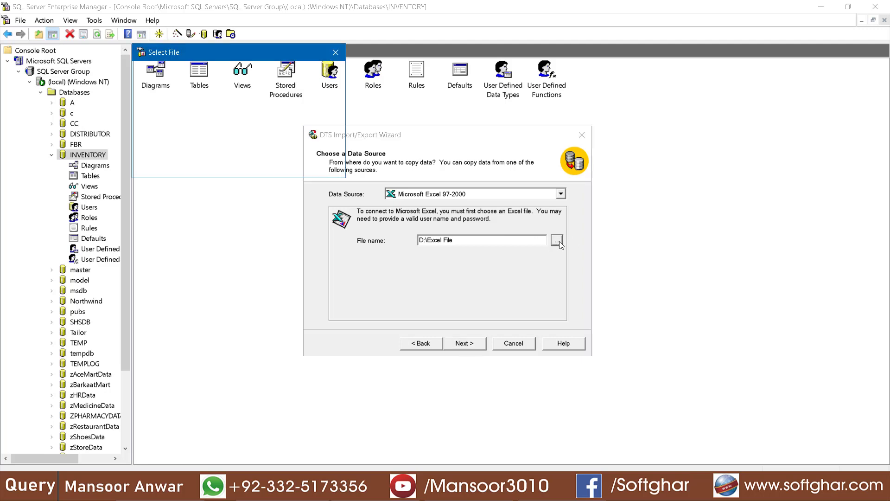
{"action": "left_click", "coordinate": [557, 241]}
{"action": "left_click", "coordinate": [605, 337]}
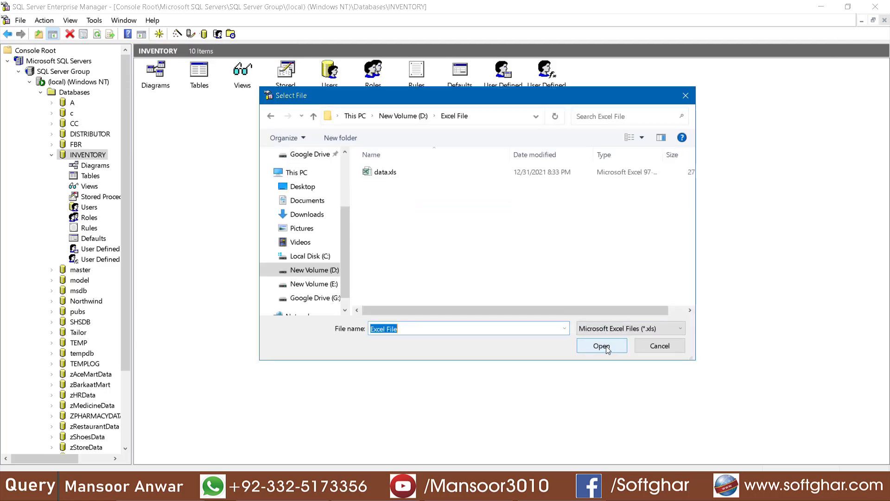
{"action": "left_click", "coordinate": [384, 175]}
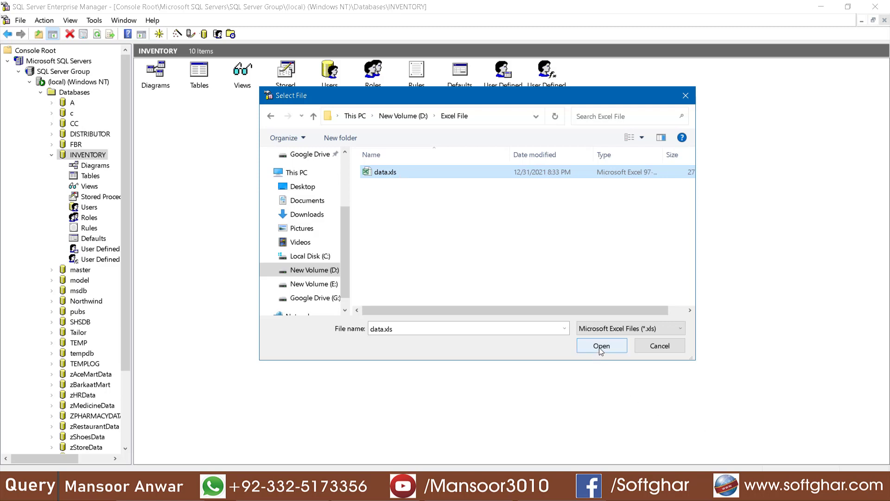
Try to use data.xlsx as the import source by listing all file types in D:\Excel File
{"action": "left_click", "coordinate": [616, 329]}
{"action": "left_click", "coordinate": [603, 352]}
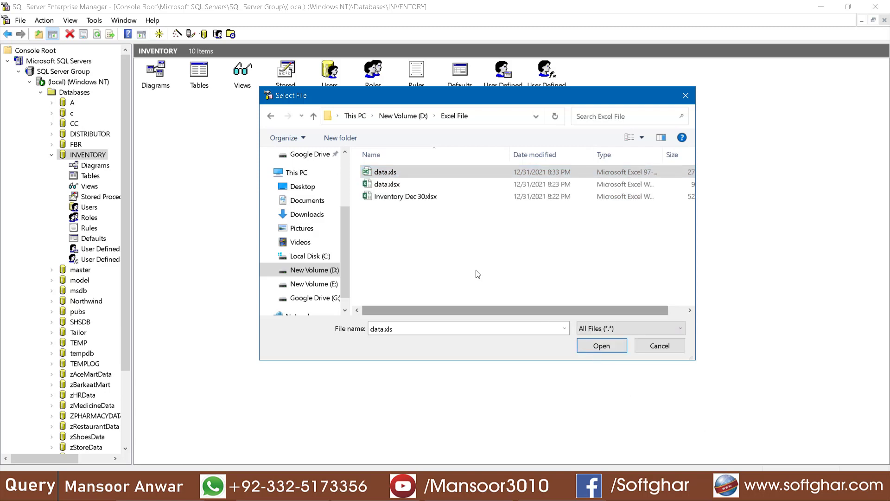
{"action": "left_click", "coordinate": [387, 185]}
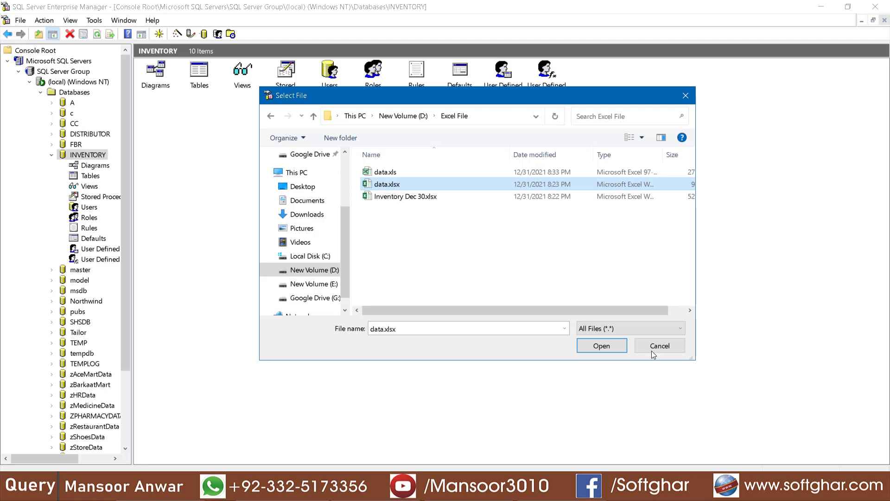
{"action": "left_click", "coordinate": [602, 347]}
{"action": "left_click", "coordinate": [465, 344]}
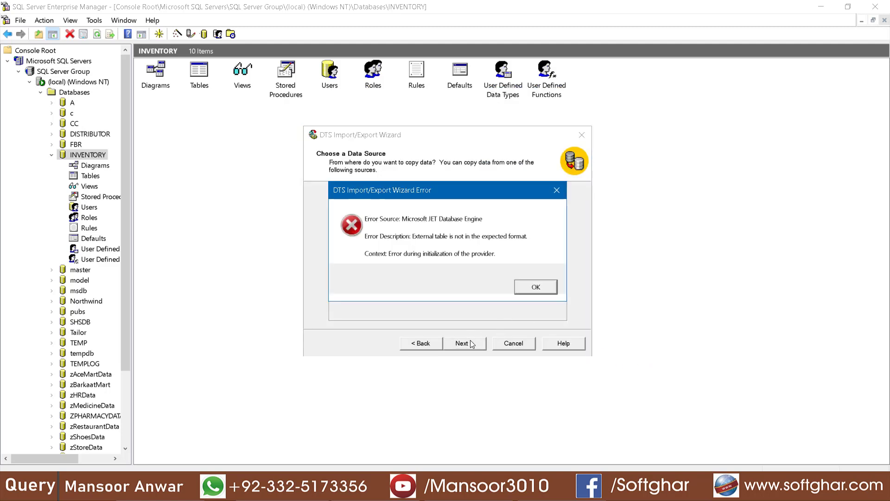
{"action": "left_click", "coordinate": [534, 288]}
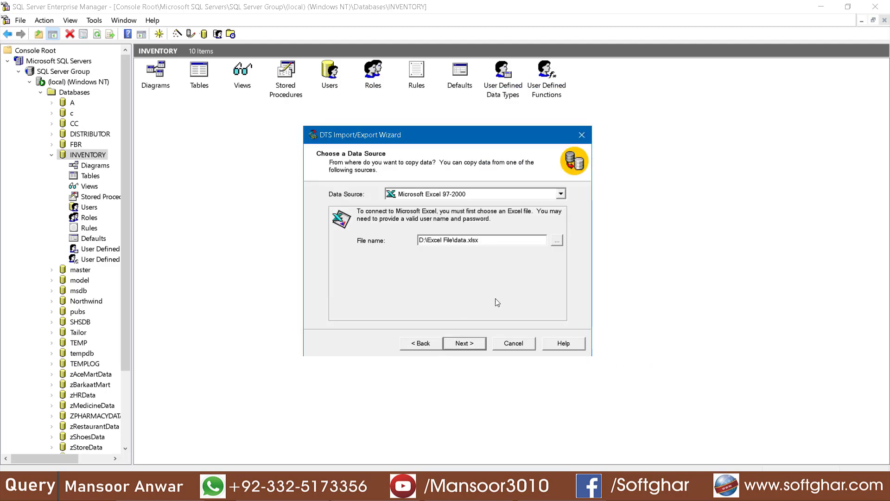
Set data.xls as the source file, then accept the SQL Server destination and the option to copy tables and views from the source database
{"action": "left_click", "coordinate": [558, 241]}
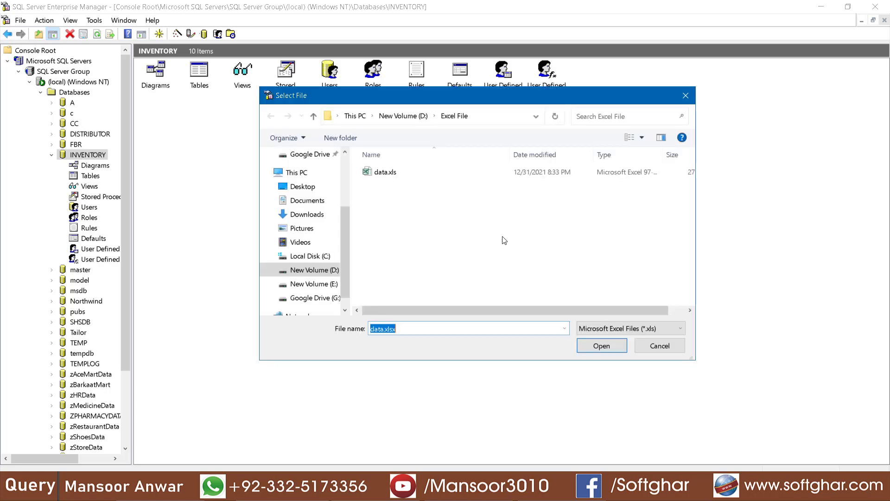
{"action": "left_click", "coordinate": [387, 172]}
{"action": "left_click", "coordinate": [600, 347]}
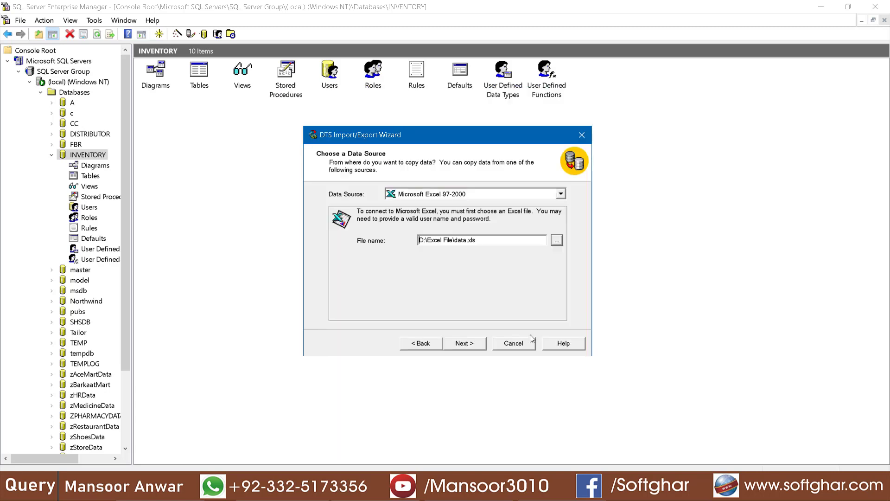
{"action": "left_click", "coordinate": [465, 343]}
{"action": "left_click", "coordinate": [465, 345]}
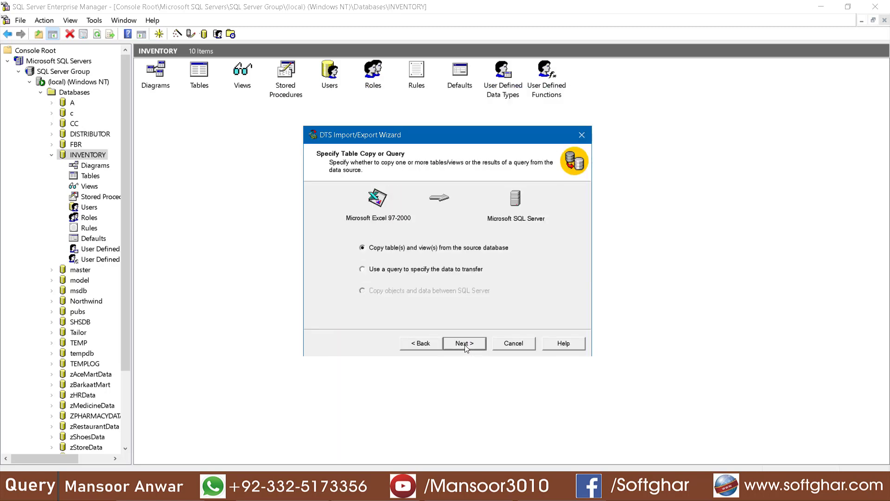
{"action": "left_click", "coordinate": [465, 344]}
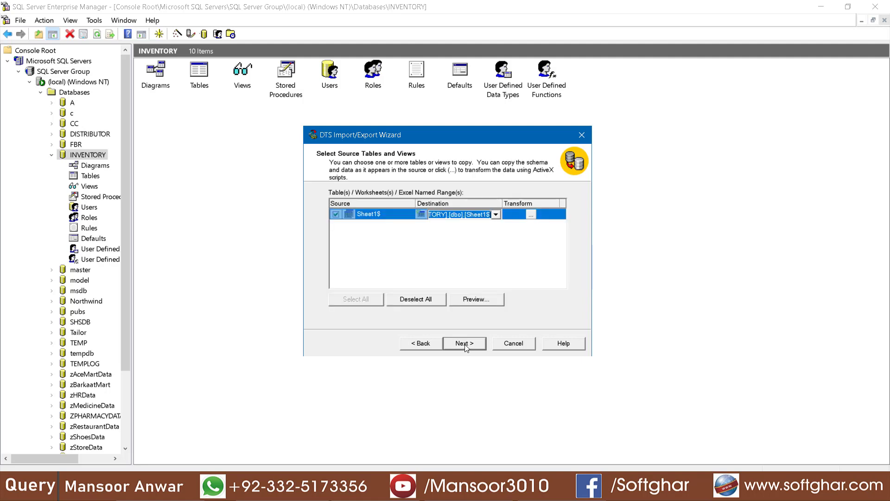
Preview the source rows of Sheet1$ in the import wizard
{"action": "left_click", "coordinate": [461, 300]}
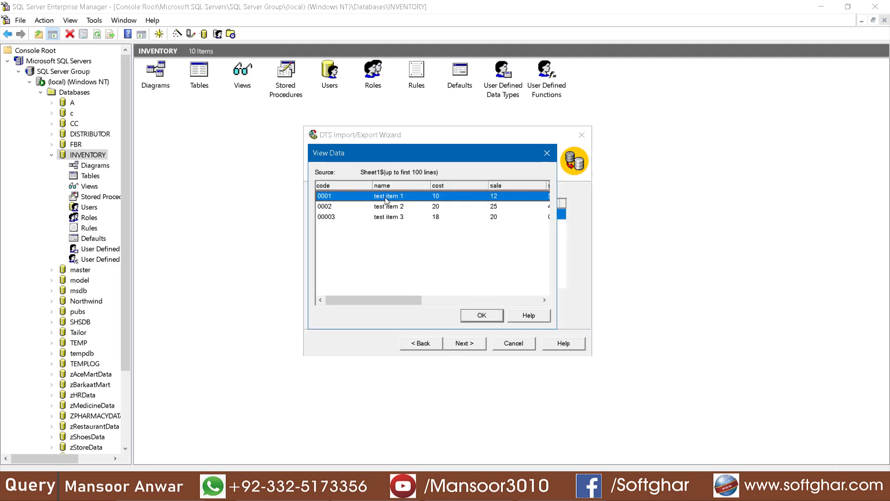
{"action": "left_click", "coordinate": [389, 216]}
{"action": "left_click", "coordinate": [475, 317]}
Run the Sheet1$ import immediately without saving a DTS package, and close the wizard
{"action": "left_click", "coordinate": [472, 346]}
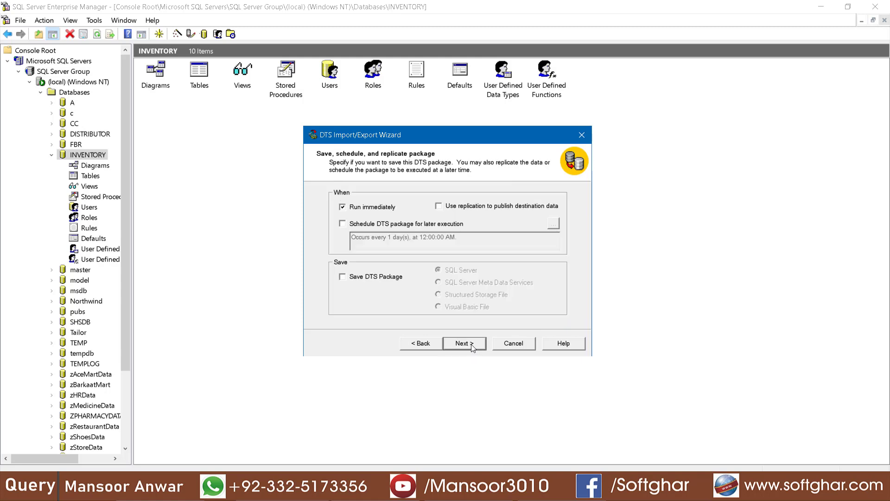
{"action": "left_click", "coordinate": [472, 345]}
{"action": "left_click", "coordinate": [472, 343]}
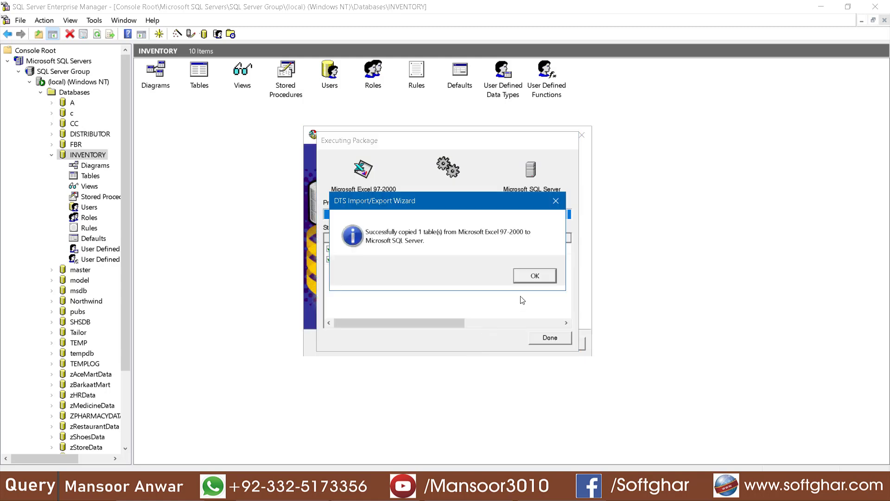
{"action": "left_click", "coordinate": [533, 277]}
{"action": "left_click", "coordinate": [550, 339]}
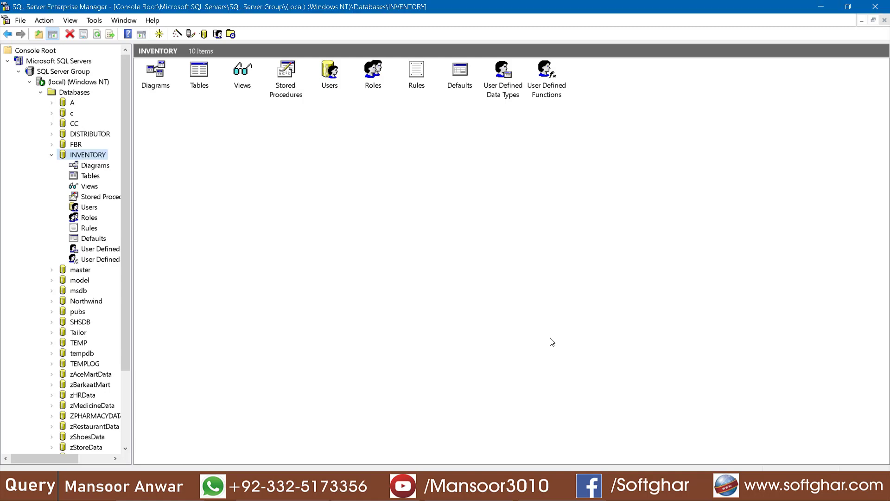
Open the tables list of the INVENTORY database, refresh it and sort it by creation date with the newest first
{"action": "left_click", "coordinate": [89, 175]}
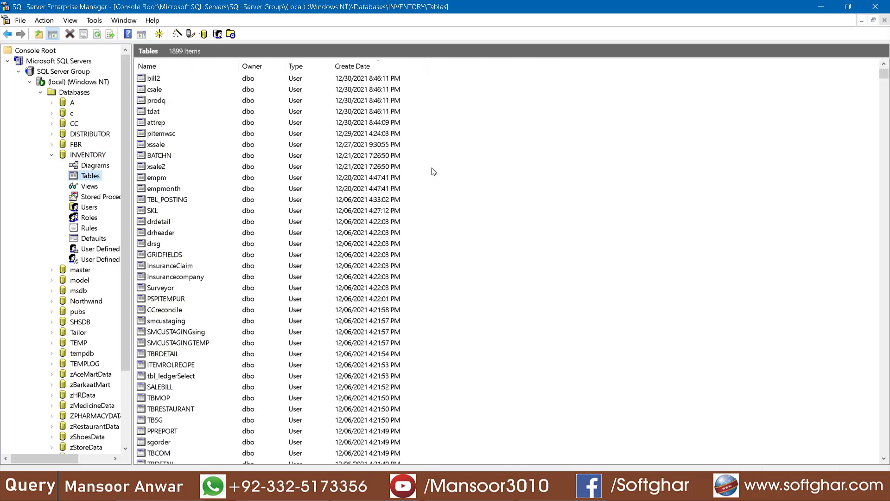
{"action": "right_click", "coordinate": [506, 165]}
{"action": "left_click", "coordinate": [540, 205]}
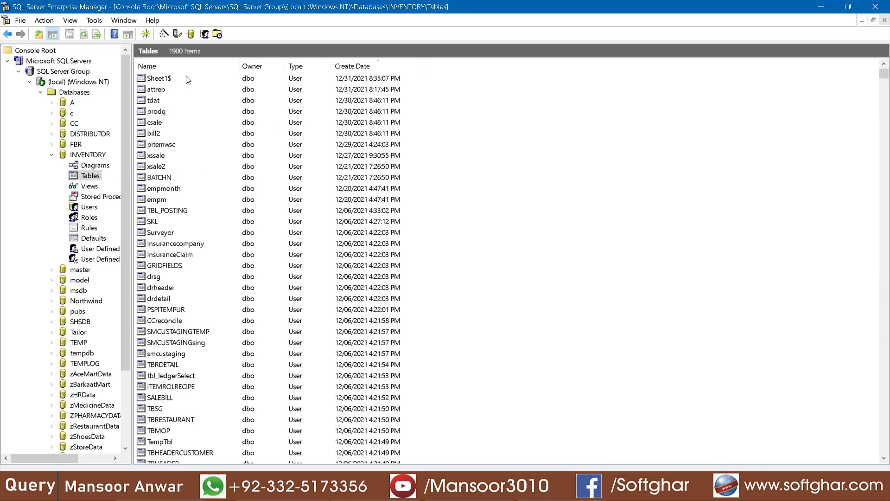
{"action": "left_click", "coordinate": [355, 68]}
{"action": "left_click", "coordinate": [355, 67]}
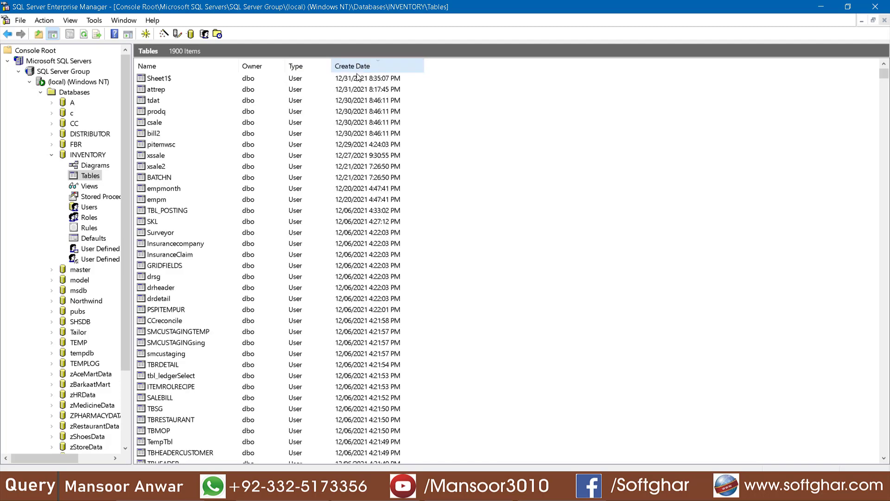
Rename the imported Sheet1$ table as mydata and confirm the change
{"action": "left_click", "coordinate": [361, 79]}
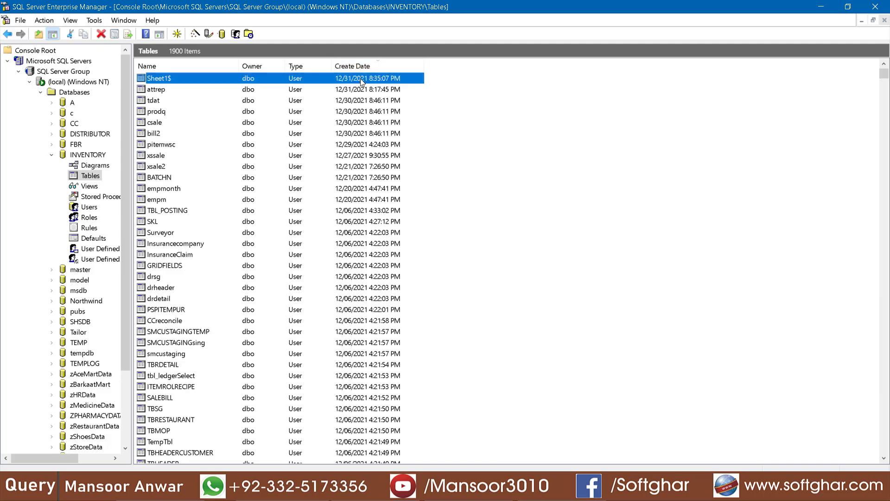
{"action": "left_click", "coordinate": [165, 81]}
{"action": "type", "text": "mydata"}
{"action": "key", "text": "Return"}
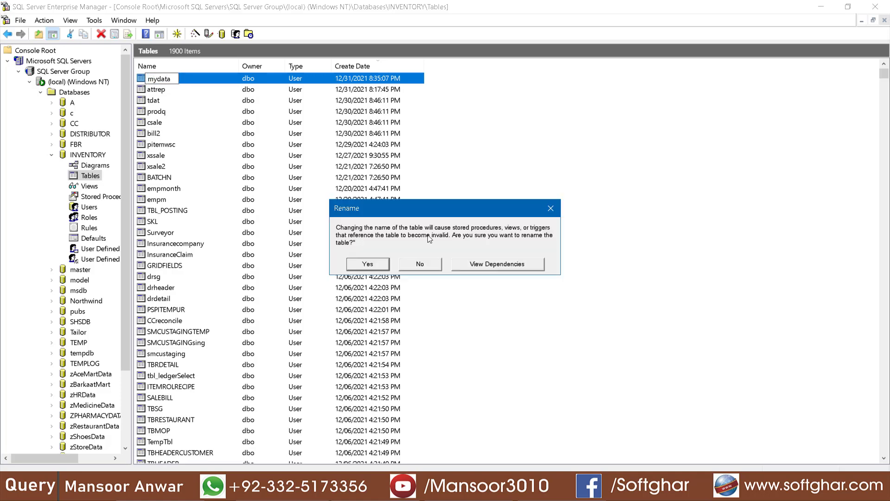
{"action": "left_click", "coordinate": [384, 260]}
{"action": "left_click", "coordinate": [489, 266]}
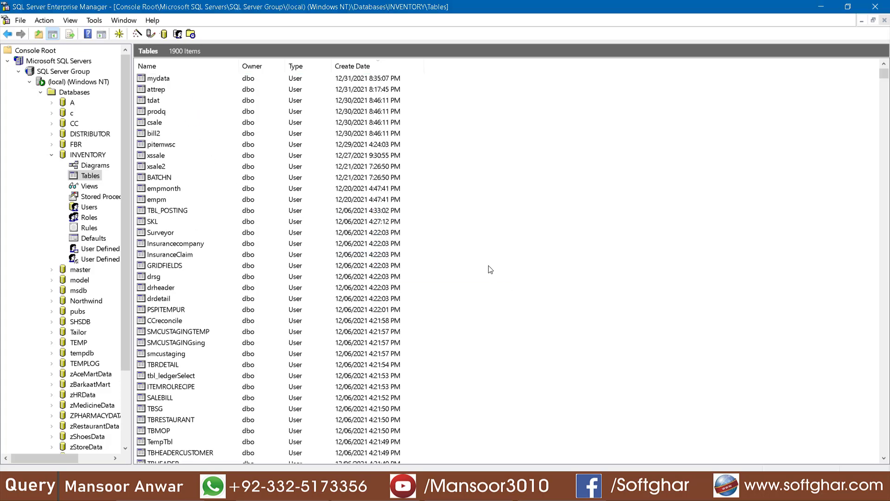
Open SQL Query Analyzer for the INVENTORY database and run the query "select * from mydata"
{"action": "left_click", "coordinate": [94, 20]}
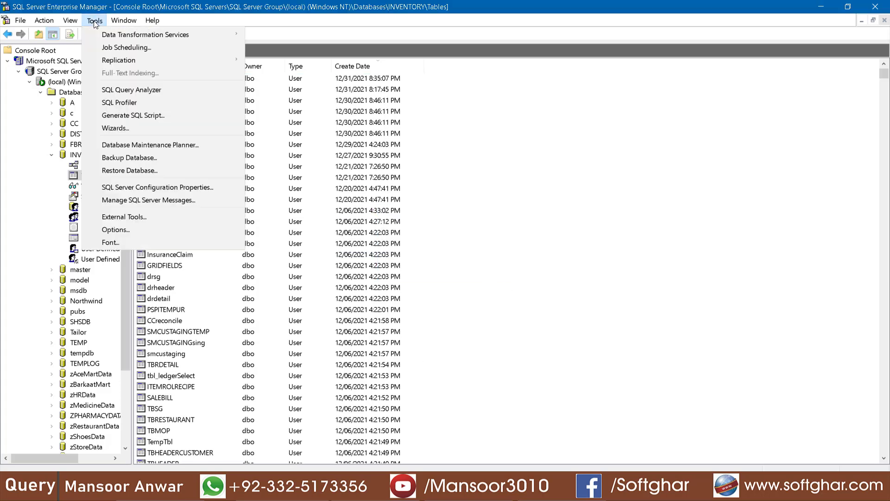
{"action": "left_click", "coordinate": [153, 89]}
{"action": "type", "text": "sele"}
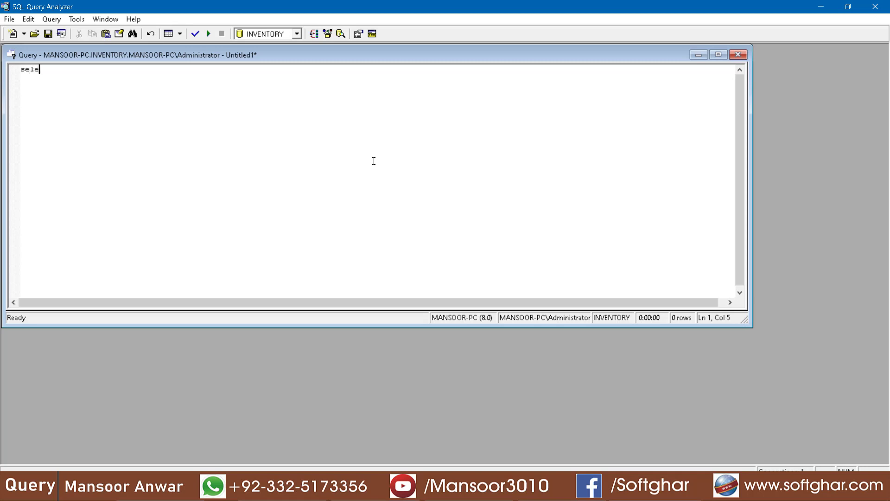
{"action": "type", "text": "ct * fromm"}
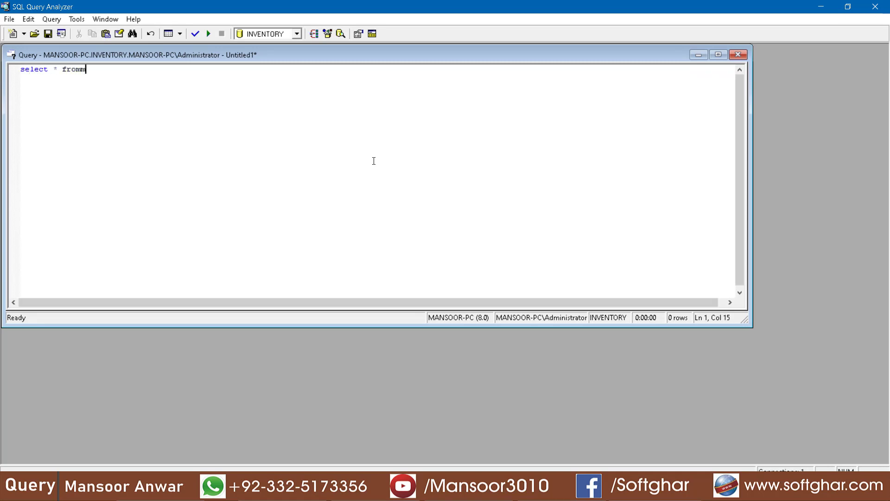
{"action": "key", "text": "BackSpace"}
{"action": "type", "text": " mydata"}
{"action": "key", "text": "F5"}
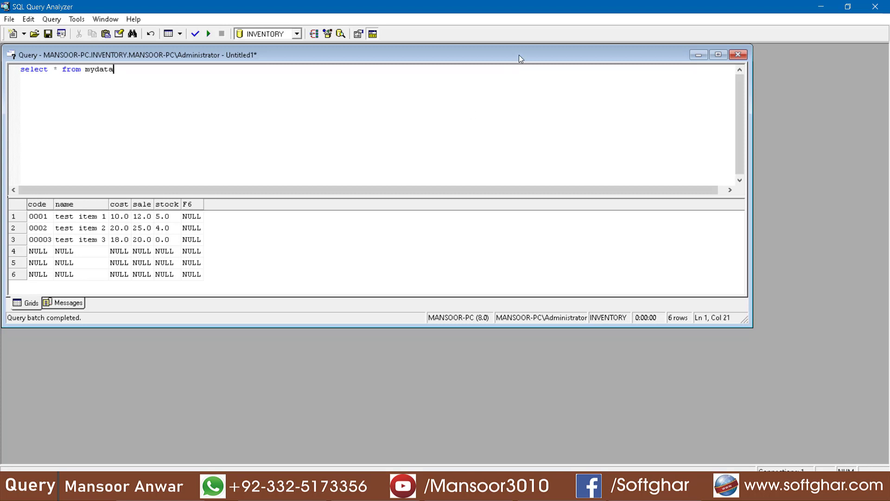
Maximize the query window and examine the first record's name, cost, sale, stock and F6 values
{"action": "double_click", "coordinate": [519, 55]}
{"action": "left_click", "coordinate": [75, 281]}
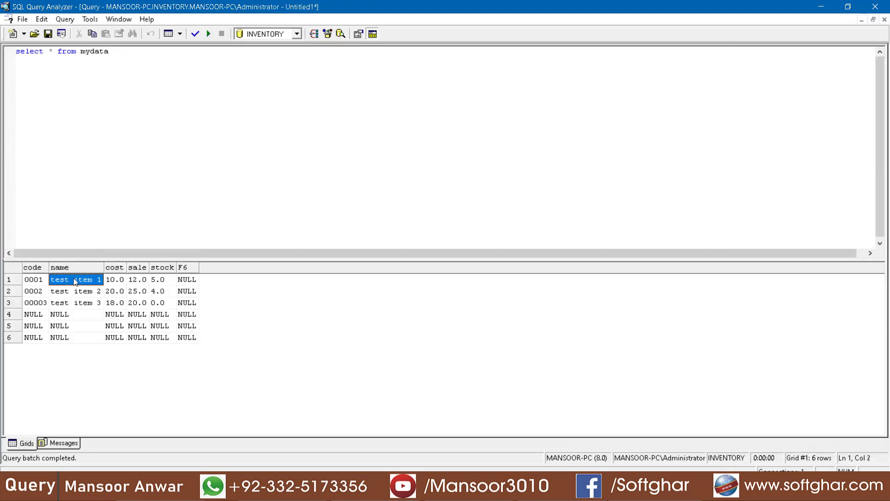
{"action": "left_click", "coordinate": [118, 281]}
{"action": "left_click", "coordinate": [145, 282]}
{"action": "left_click", "coordinate": [167, 283]}
{"action": "left_click", "coordinate": [182, 281]}
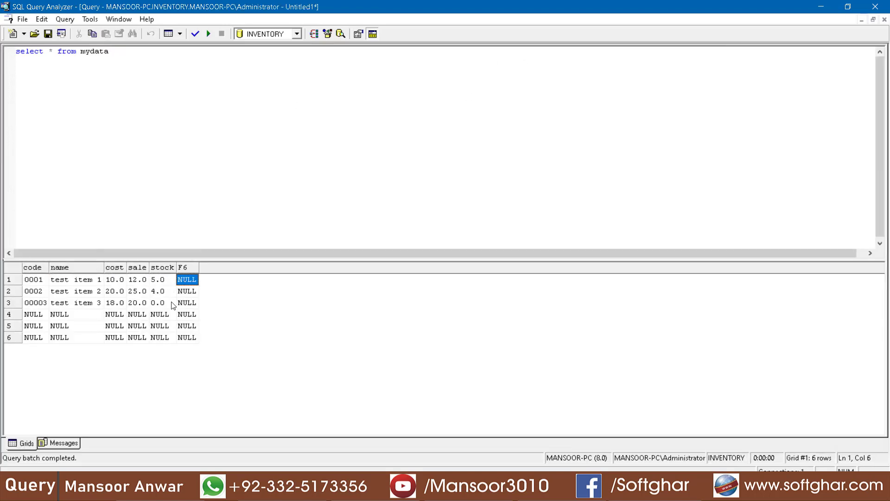
Examine the code and name values in rows 4 to 6 of the query results
{"action": "left_click", "coordinate": [32, 317]}
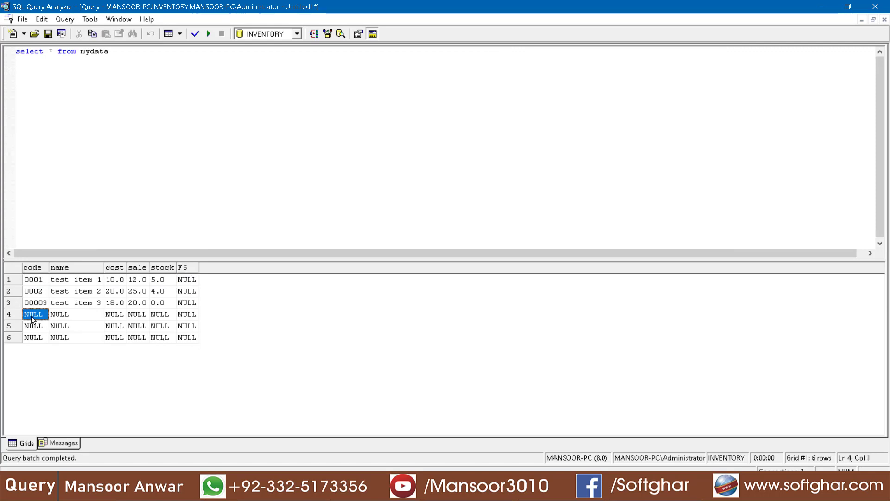
{"action": "left_click", "coordinate": [33, 326]}
{"action": "left_click", "coordinate": [35, 338]}
{"action": "left_click", "coordinate": [35, 326]}
{"action": "left_click", "coordinate": [37, 338]}
{"action": "left_click", "coordinate": [76, 340]}
{"action": "left_click", "coordinate": [69, 316]}
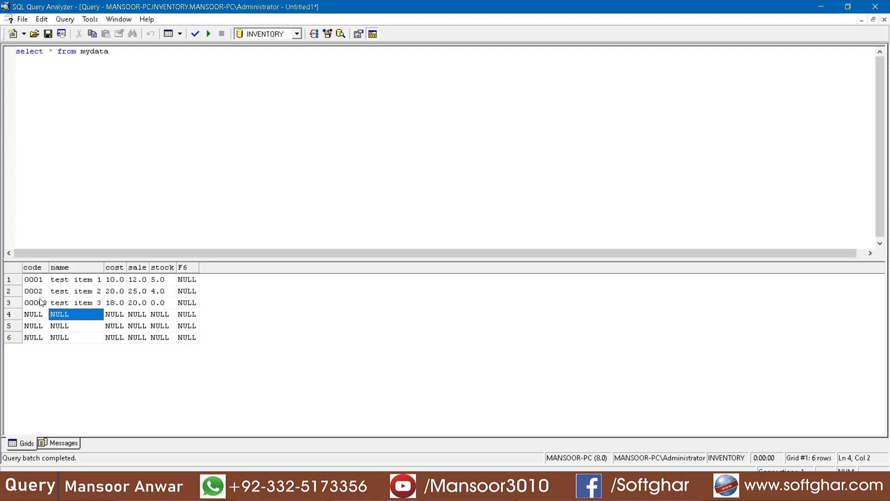
{"action": "left_click", "coordinate": [32, 315]}
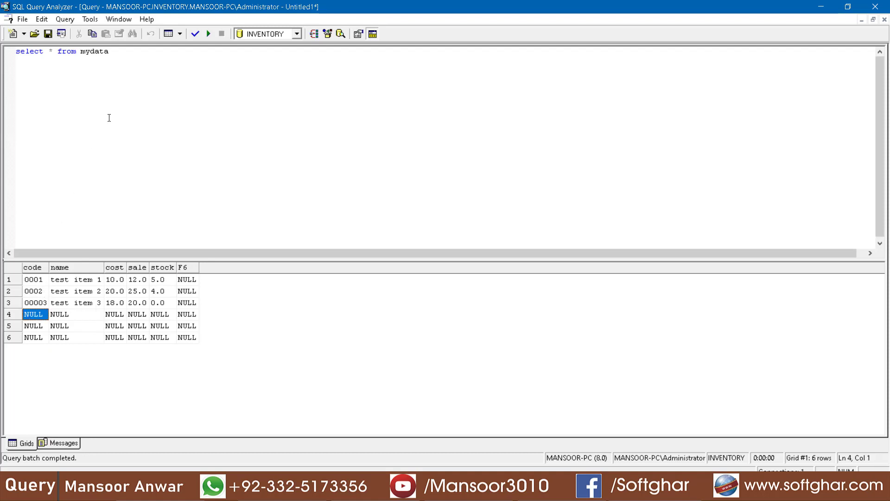
{"action": "left_click", "coordinate": [33, 328]}
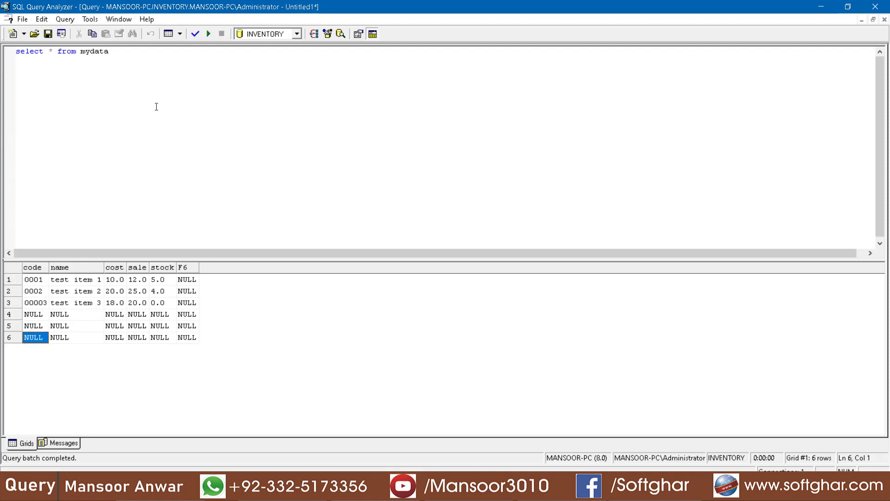
Add the statement "delete from mydata where code is null" on a new line and execute only that statement
{"action": "left_click", "coordinate": [161, 68]}
{"action": "key", "text": "Return"}
{"action": "type", "text": "de"}
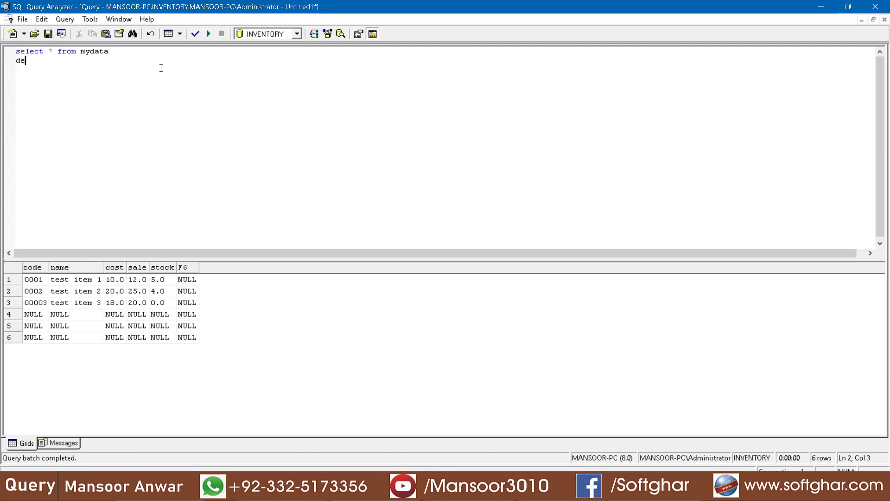
{"action": "type", "text": "lete from"}
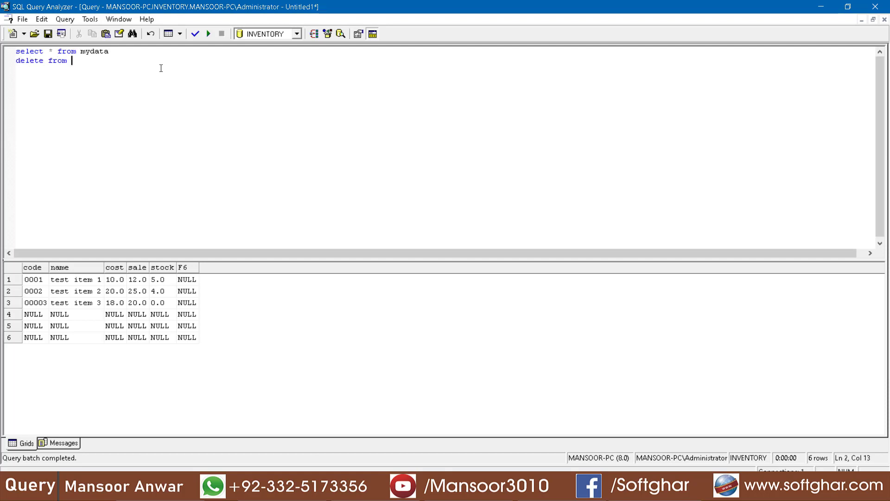
{"action": "type", "text": " mydata where code is null"}
{"action": "key", "text": "shift+Home"}
{"action": "left_click", "coordinate": [209, 33]}
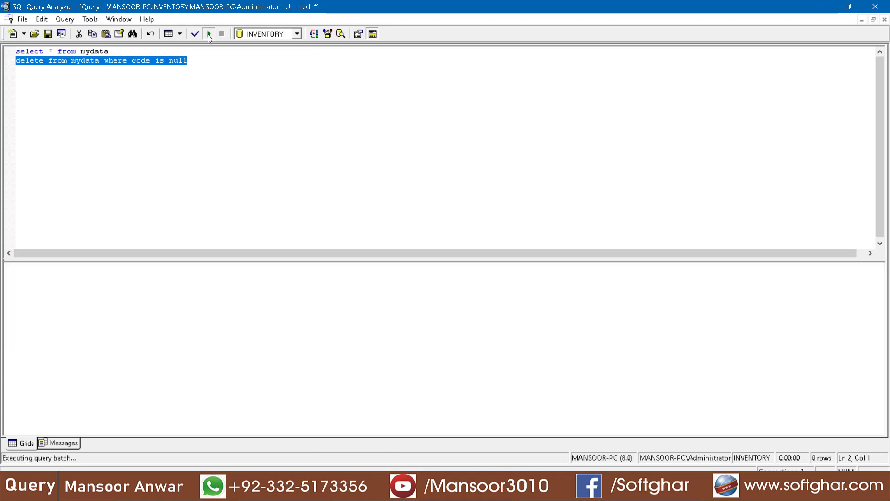
Execute only the "select * from mydata" statement again and check the remaining product codes
{"action": "left_click", "coordinate": [144, 50]}
{"action": "key", "text": "shift+Home"}
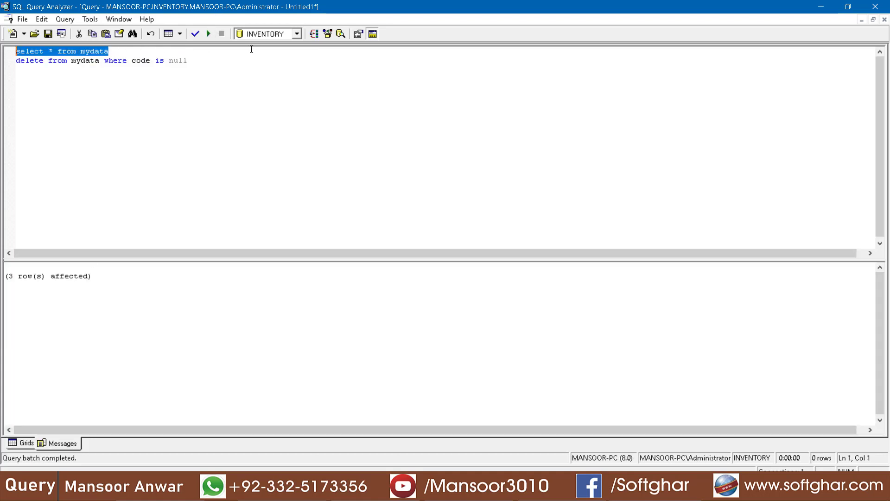
{"action": "left_click", "coordinate": [208, 35]}
{"action": "left_click", "coordinate": [36, 281]}
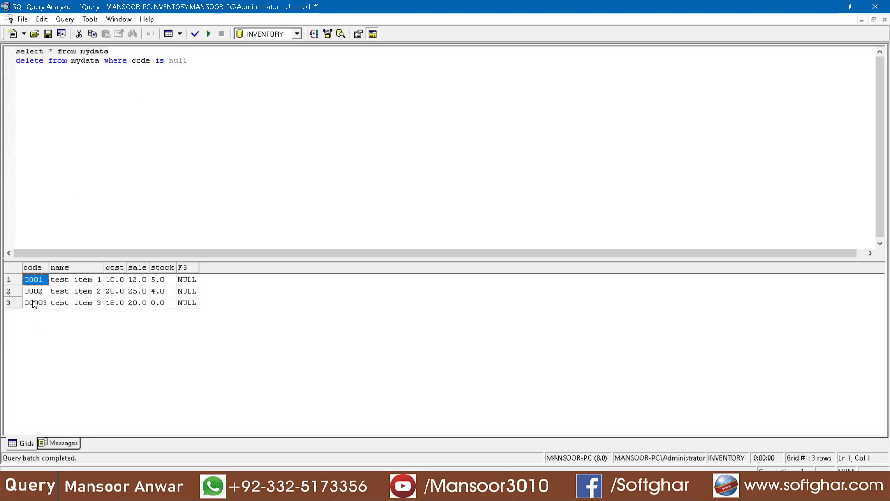
{"action": "left_click", "coordinate": [35, 304]}
Switch back to SQL Server Enterprise Manager and open the mydata table in design view
{"action": "key", "text": "alt+Tab"}
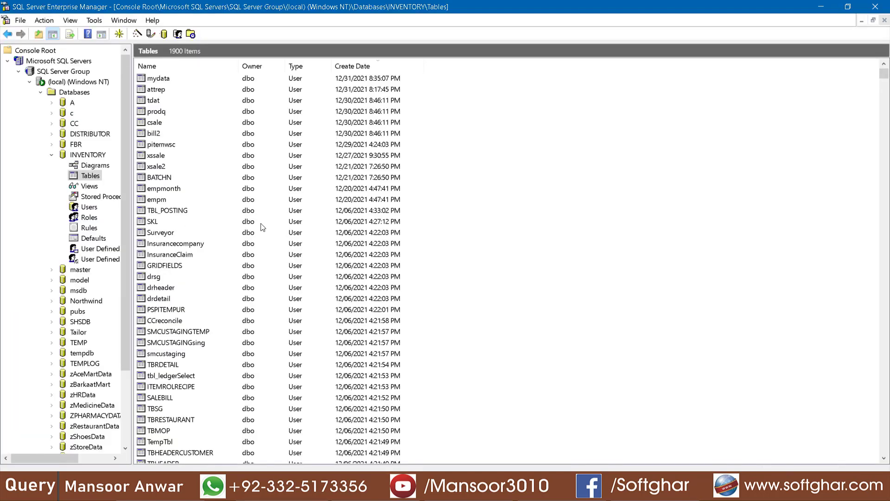
{"action": "left_click", "coordinate": [160, 80]}
{"action": "right_click", "coordinate": [160, 79]}
{"action": "left_click", "coordinate": [192, 101]}
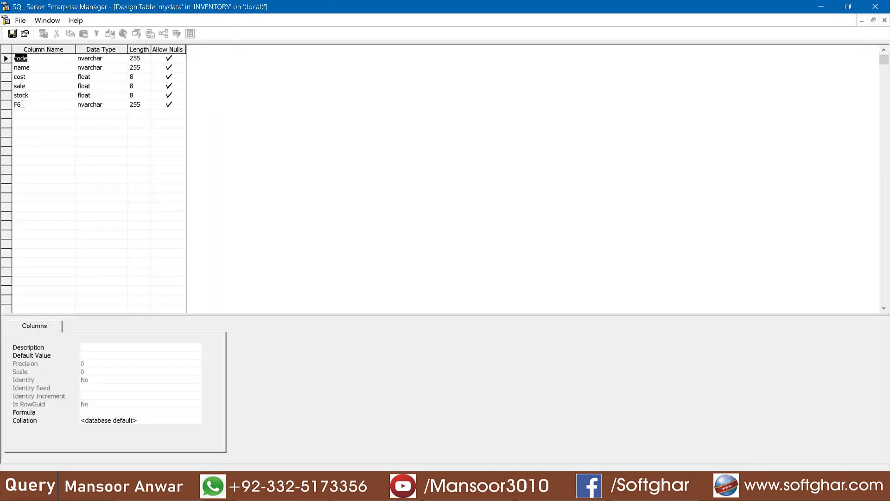
Delete the F6 column from the mydata table design and save the changes to the table
{"action": "left_click", "coordinate": [5, 105]}
{"action": "key", "text": "Delete"}
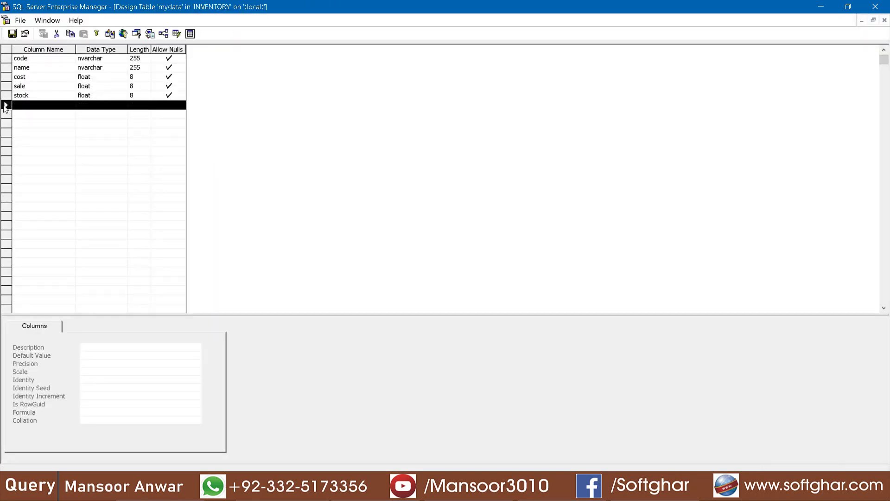
{"action": "left_click", "coordinate": [885, 22]}
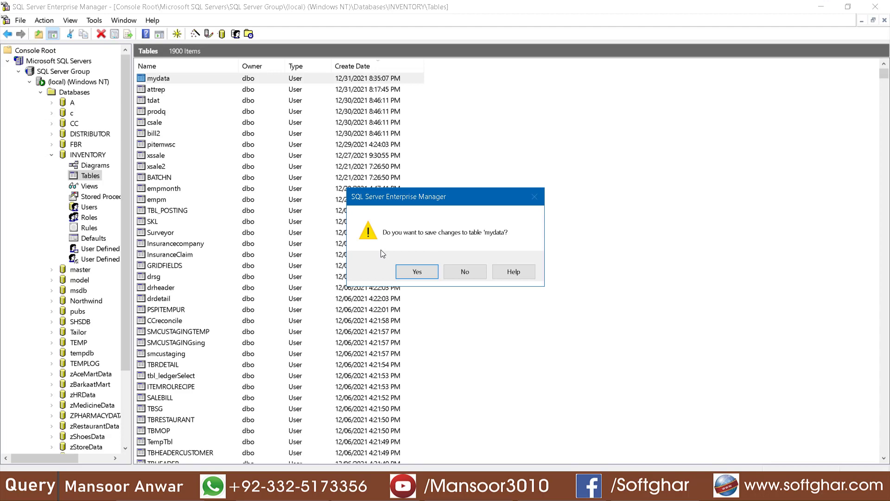
{"action": "left_click", "coordinate": [410, 269]}
Switch to SQL Query Analyzer, execute "select * from mydata" again and check the code, name, cost, sale and stock values
{"action": "key", "text": "alt+Tab"}
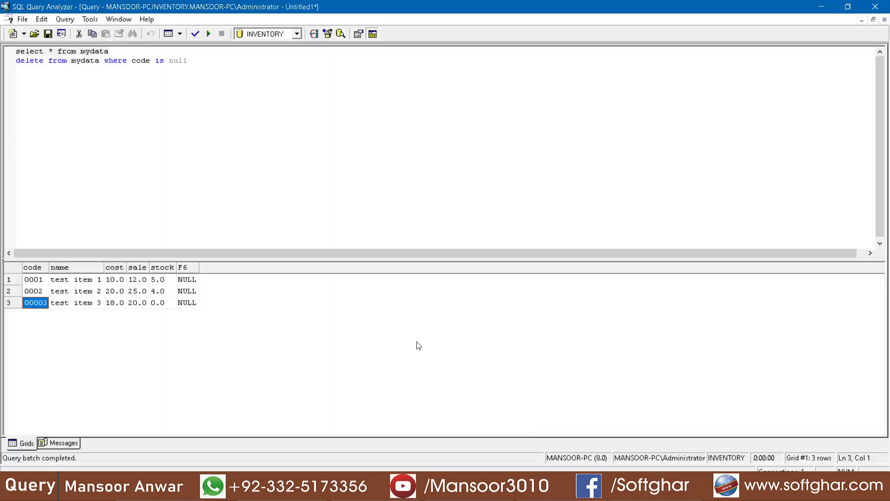
{"action": "left_click", "coordinate": [209, 35]}
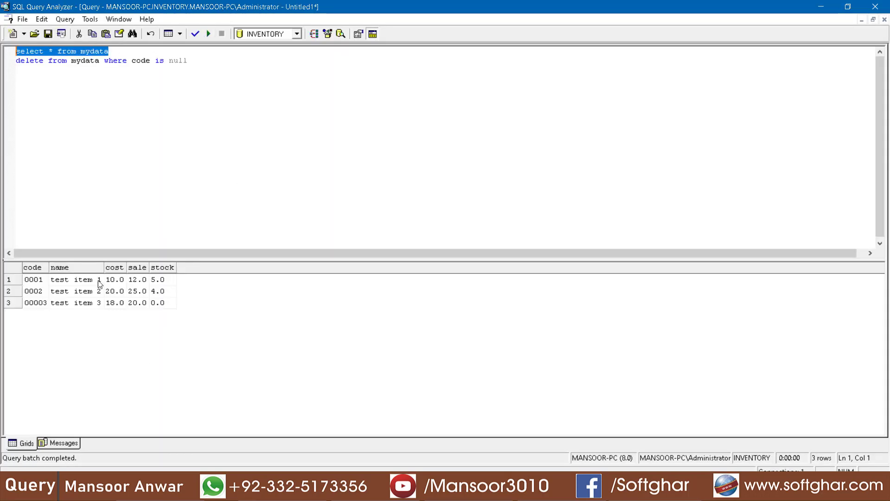
{"action": "left_click", "coordinate": [35, 291]}
{"action": "left_click", "coordinate": [35, 302]}
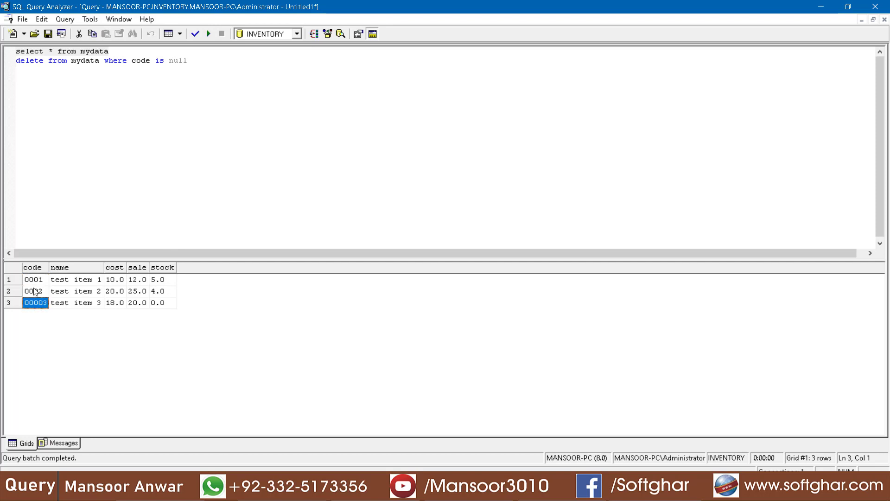
{"action": "left_click", "coordinate": [34, 288]}
{"action": "left_click", "coordinate": [71, 280]}
{"action": "left_click", "coordinate": [72, 292]}
{"action": "left_click_drag", "start_coordinate": [111, 283], "coordinate": [112, 305]}
{"action": "left_click", "coordinate": [133, 305]}
{"action": "left_click_drag", "start_coordinate": [143, 279], "coordinate": [141, 291]}
{"action": "left_click", "coordinate": [175, 281]}
{"action": "left_click", "coordinate": [162, 305]}
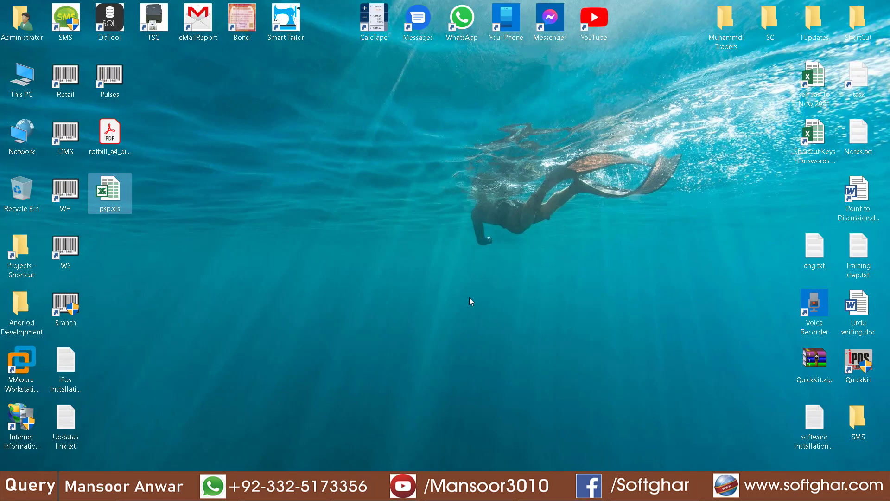
Launch the Retail point-of-sale program from the desktop and log in to the INVENTORY database with the account password
{"action": "left_click", "coordinate": [66, 78]}
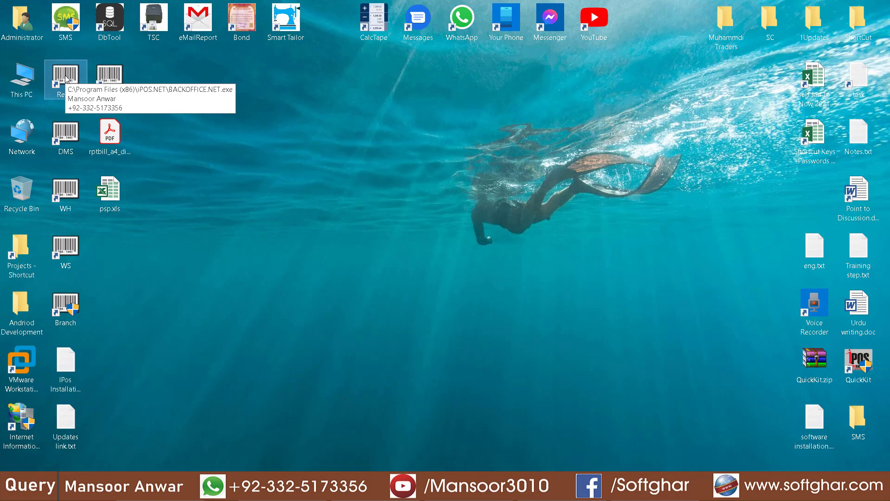
{"action": "double_click", "coordinate": [66, 78]}
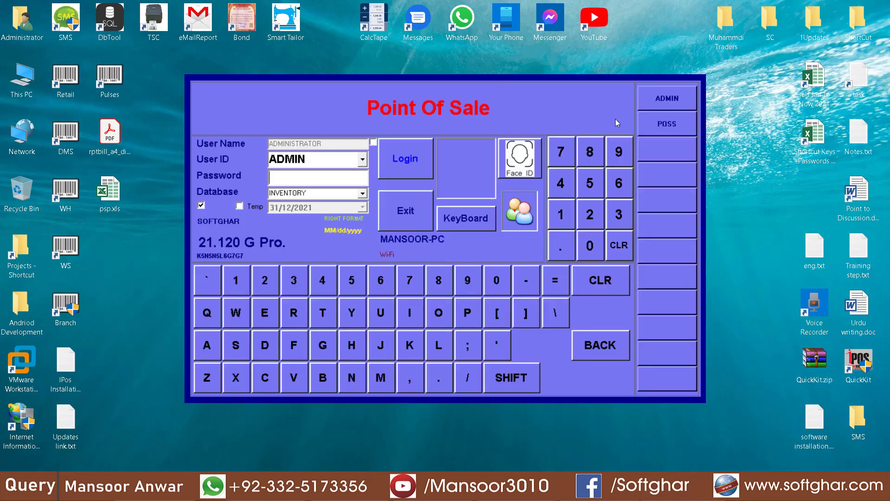
{"action": "type", "text": "*****"}
{"action": "key", "text": "Return"}
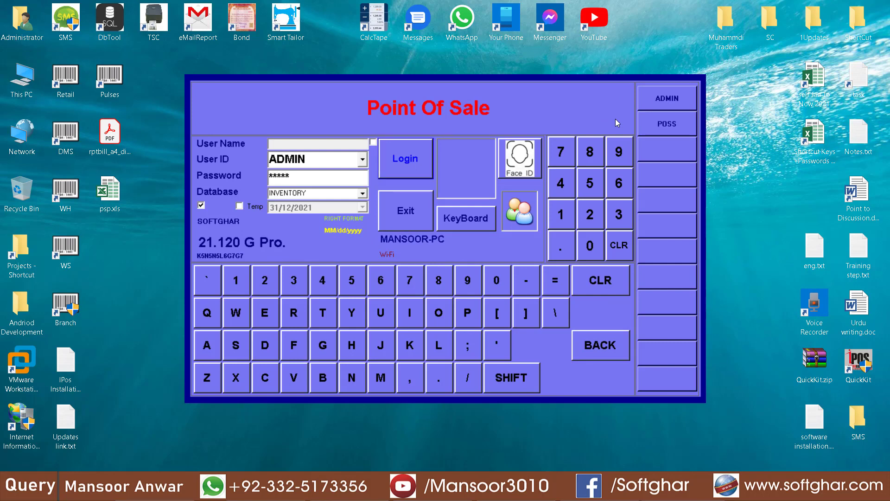
{"action": "key", "text": "Return"}
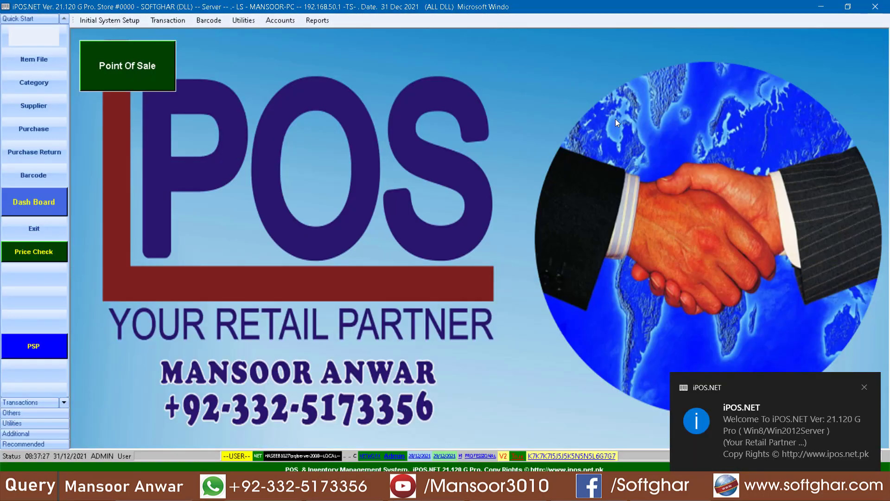
Review the existing items in the Item File and close it
{"action": "left_click", "coordinate": [42, 66]}
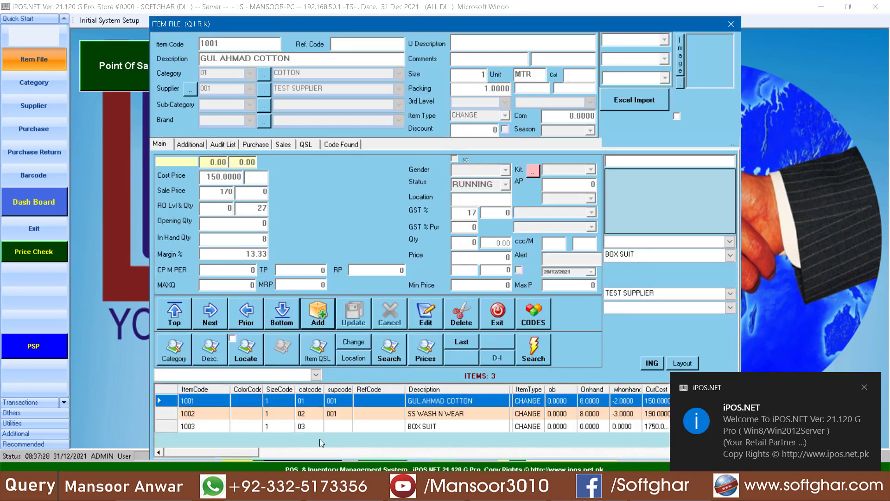
{"action": "left_click", "coordinate": [434, 413]}
{"action": "left_click", "coordinate": [433, 426]}
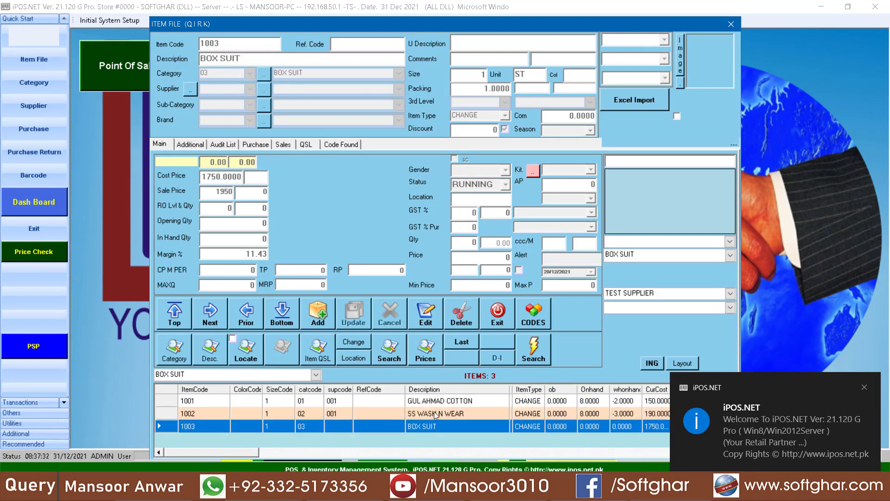
{"action": "left_click", "coordinate": [435, 413]}
{"action": "left_click", "coordinate": [435, 404]}
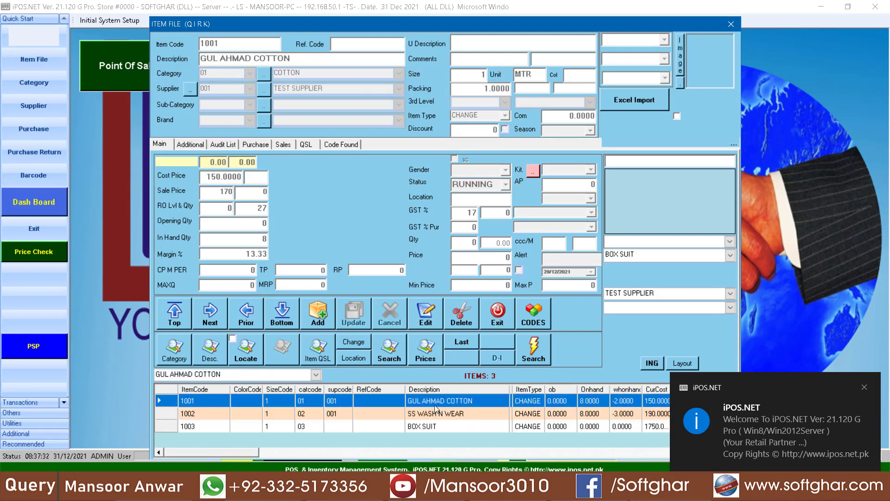
{"action": "left_click", "coordinate": [500, 323]}
Open the Initialize Database utility for users and enter its password
{"action": "left_click", "coordinate": [243, 20]}
{"action": "mouse_move", "coordinate": [267, 59]}
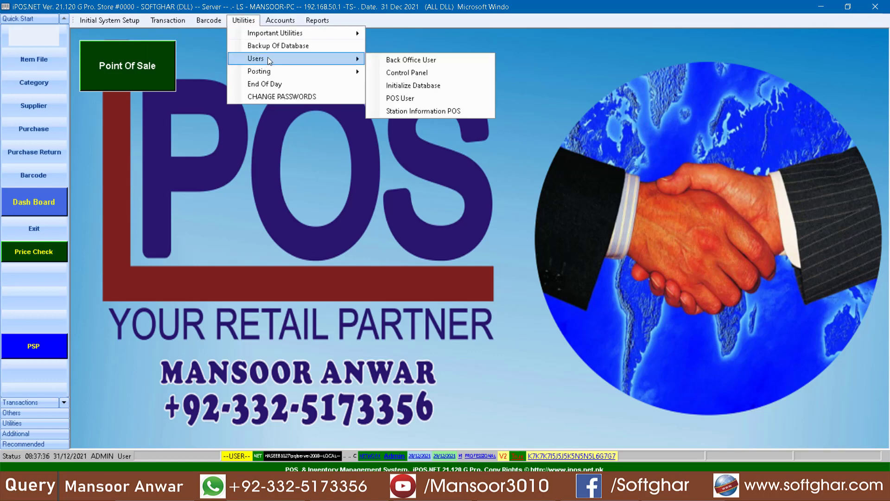
{"action": "left_click", "coordinate": [413, 86]}
{"action": "type", "text": "****"}
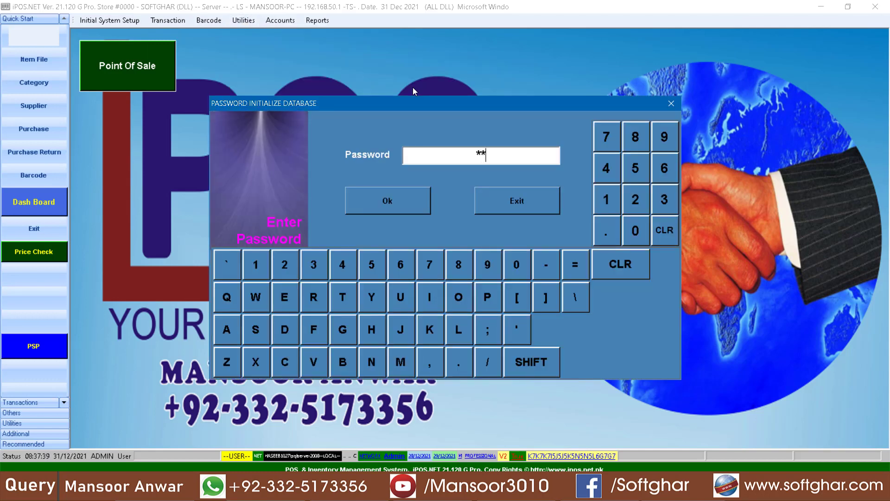
{"action": "type", "text": "*********"}
{"action": "key", "text": "Return"}
Run Initialize Database with confirmation, exit the utility and check the item list in the Item File
{"action": "left_click", "coordinate": [318, 139]}
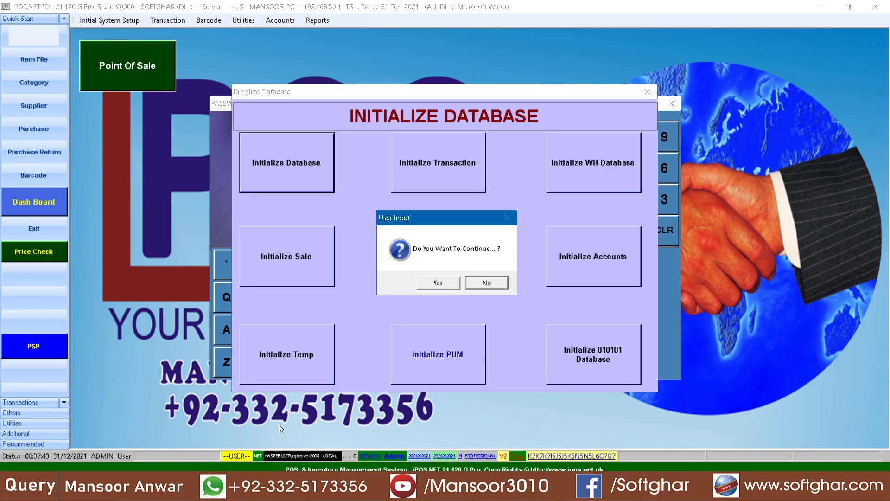
{"action": "left_click", "coordinate": [453, 283]}
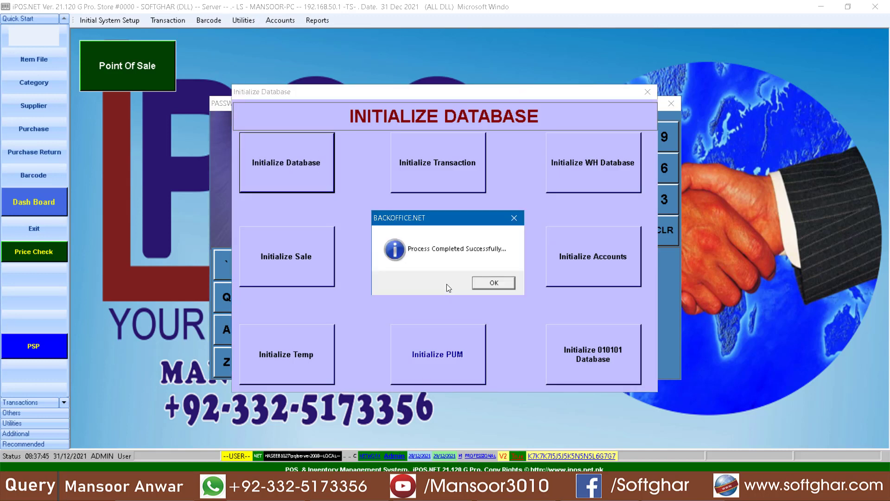
{"action": "left_click", "coordinate": [493, 282]}
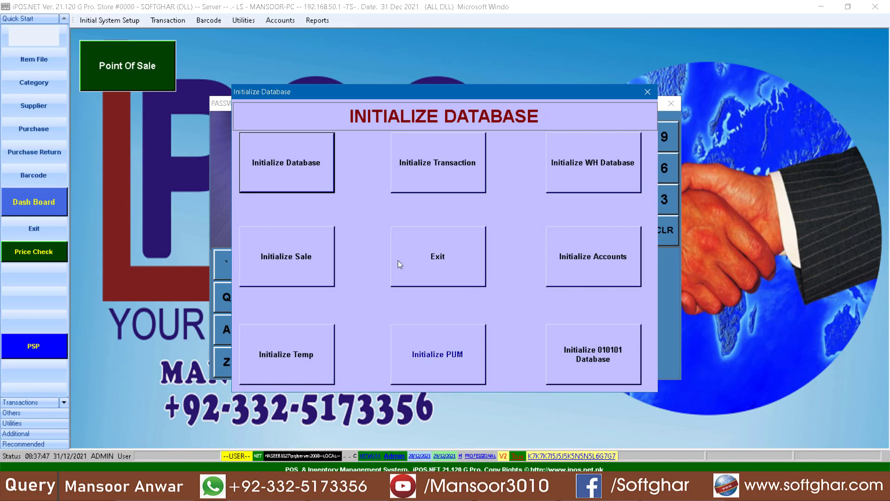
{"action": "left_click", "coordinate": [478, 281]}
{"action": "left_click", "coordinate": [37, 60]}
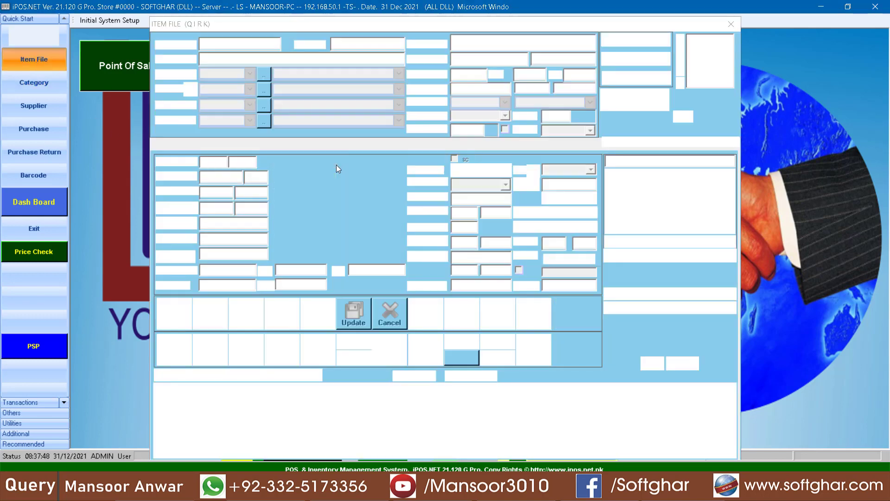
{"action": "left_click", "coordinate": [496, 316]}
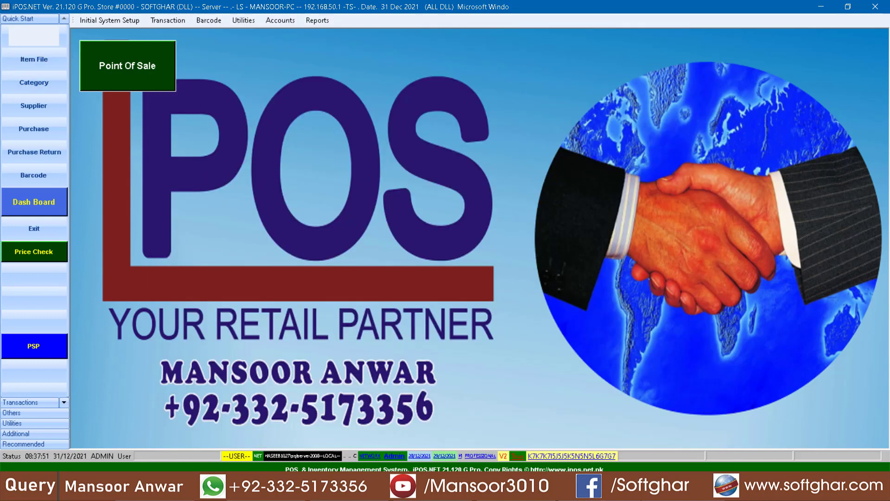
Switch to SQL Query Analyzer, add "select * from item" below the delete statement and execute only that statement
{"action": "left_click", "coordinate": [598, 489]}
{"action": "left_click", "coordinate": [178, 121]}
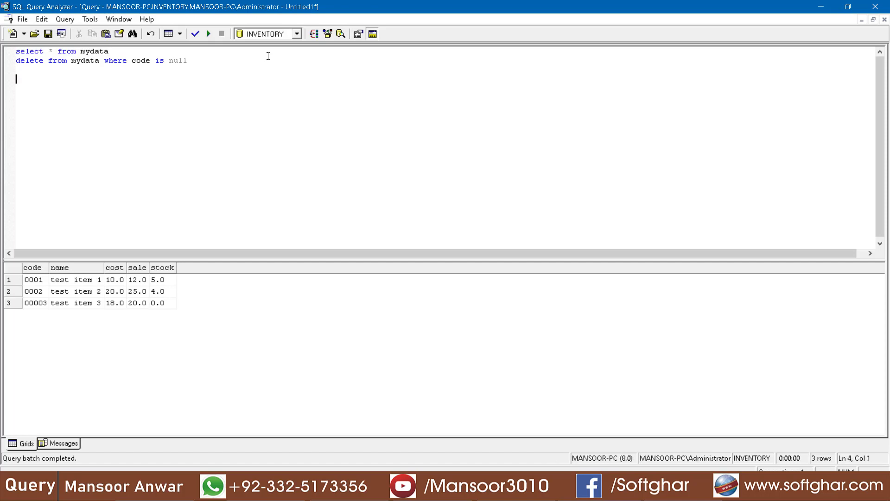
{"action": "type", "text": "inser"}
{"action": "key", "text": "BackSpace"}
{"action": "key", "text": "BackSpace"}
{"action": "key", "text": "BackSpace"}
{"action": "type", "text": "select "}
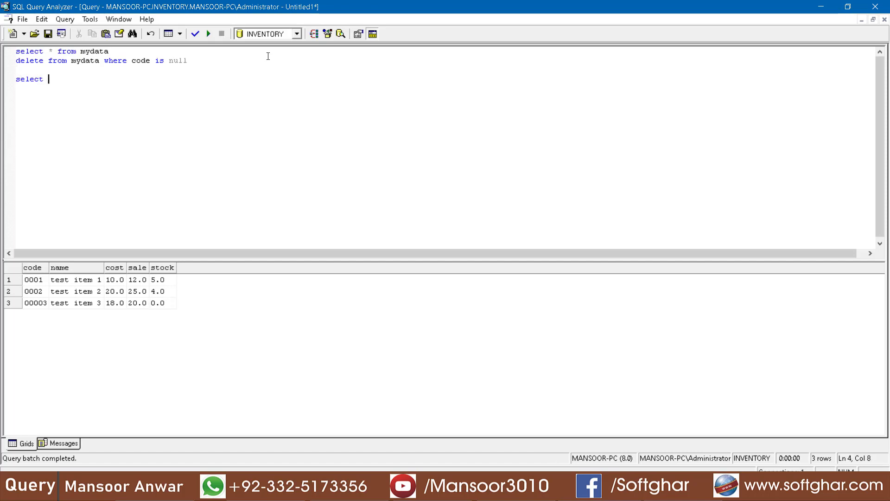
{"action": "type", "text": "* from item"}
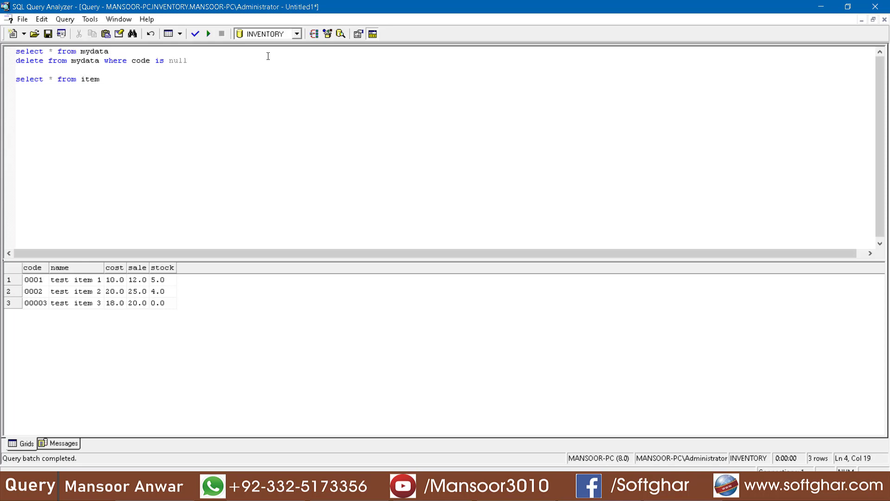
{"action": "key", "text": "shift+Home"}
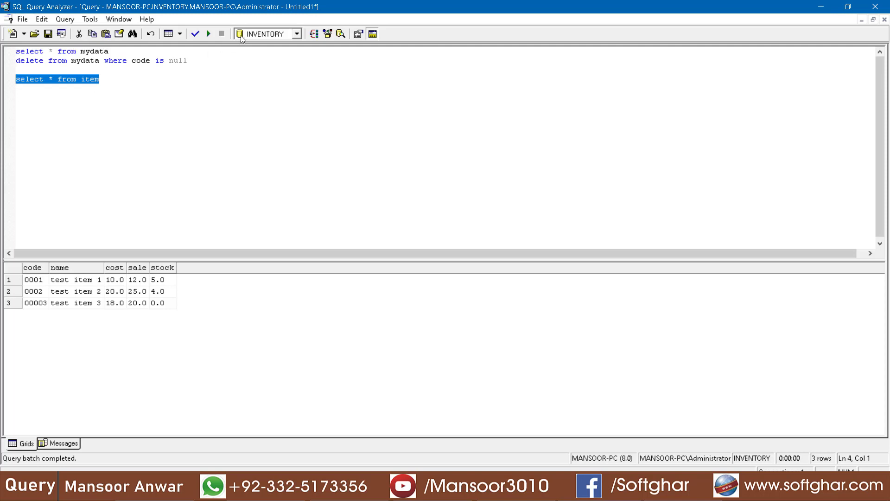
{"action": "left_click", "coordinate": [209, 34]}
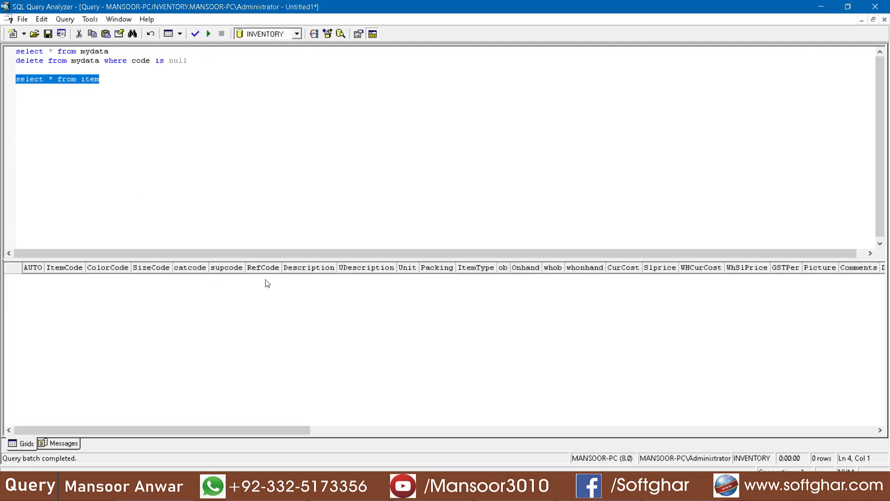
Add the line "insert into item(itemcode,descripiton,curcost,slprice,ob)" below the item query
{"action": "left_click", "coordinate": [124, 87]}
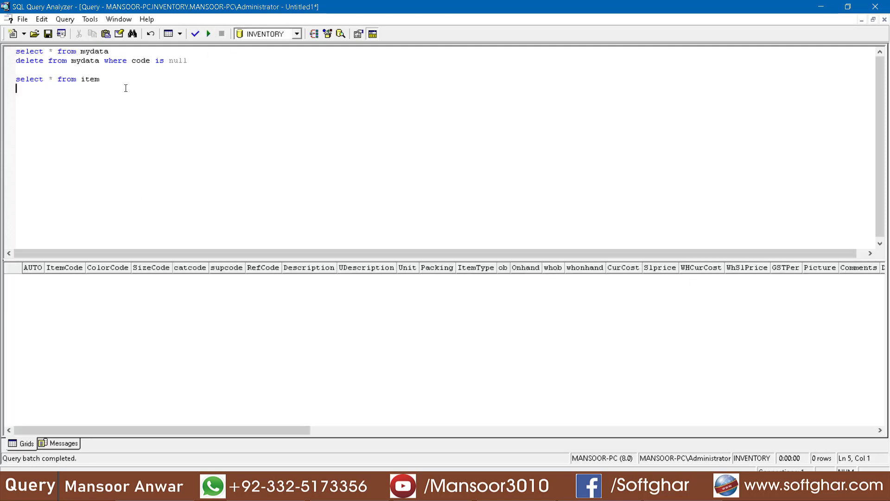
{"action": "type", "text": "i"}
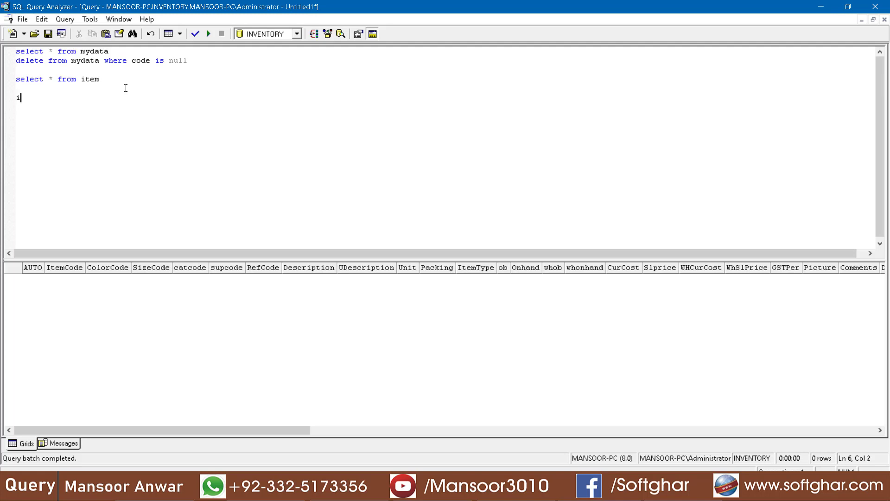
{"action": "type", "text": "nsert into itme"}
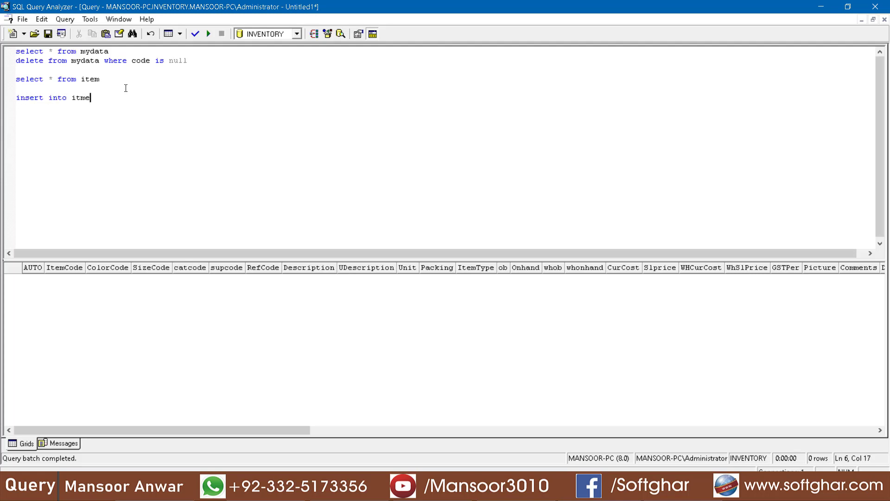
{"action": "key", "text": "BackSpace"}
{"action": "key", "text": "BackSpace"}
{"action": "type", "text": "em(itemcode,descripiton,"}
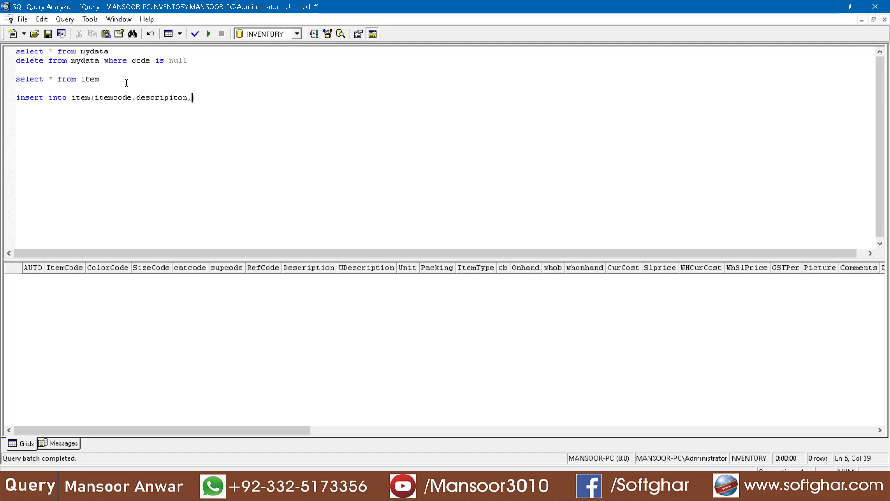
{"action": "type", "text": "curcos"}
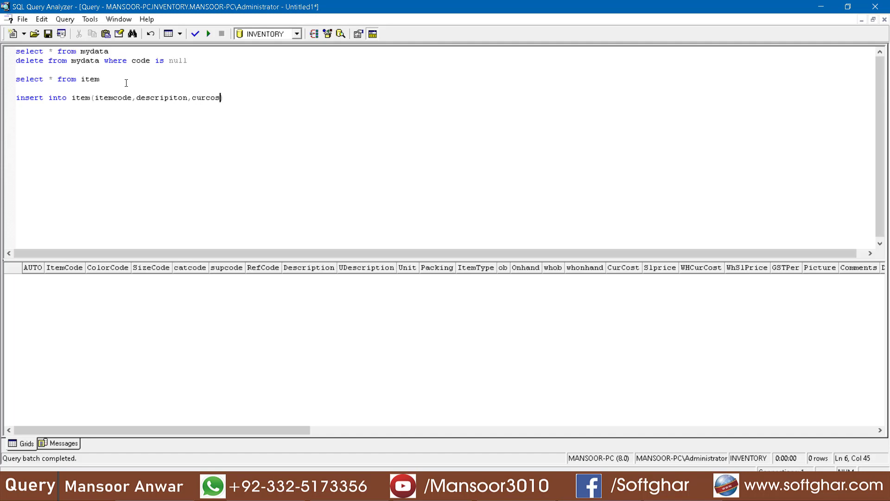
{"action": "type", "text": "t,slprice"}
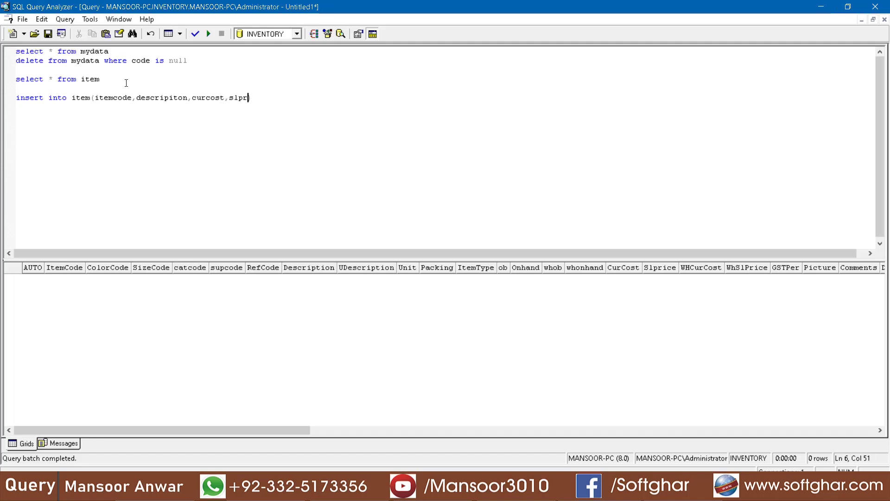
{"action": "type", "text": ",ob)"}
Execute only the mydata query and replace its asterisk with the columns code,name,cost,sale,stock
{"action": "left_click_drag", "start_coordinate": [122, 53], "coordinate": [69, 37]}
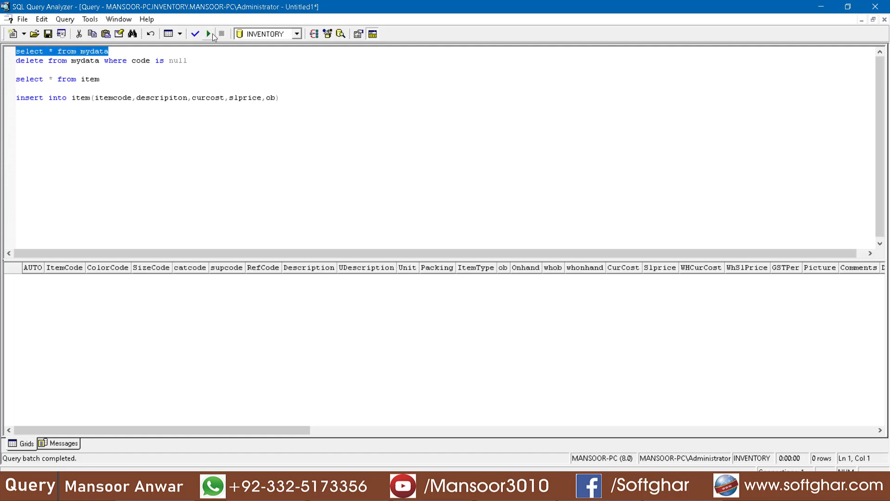
{"action": "left_click", "coordinate": [211, 33]}
{"action": "left_click", "coordinate": [52, 52]}
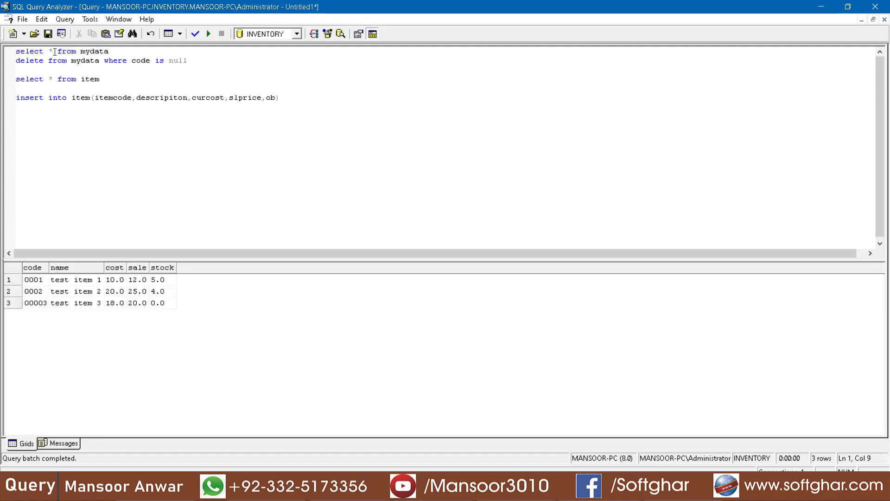
{"action": "key", "text": "BackSpace"}
{"action": "type", "text": "code,"}
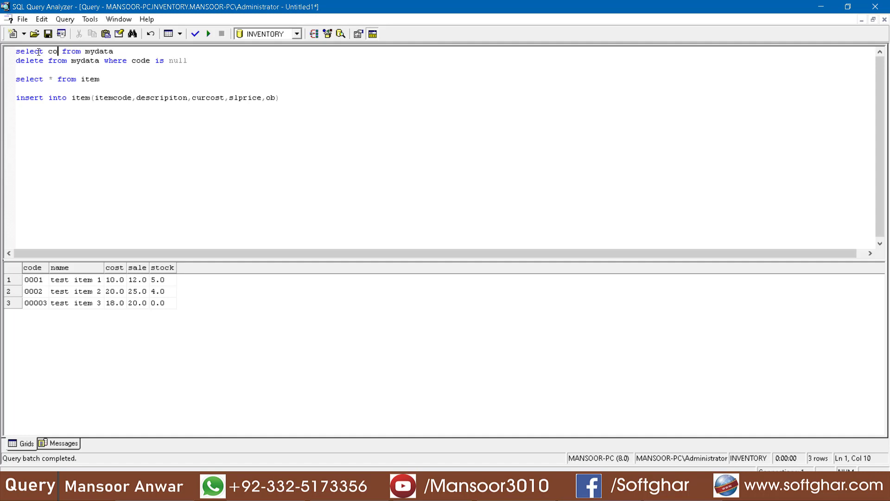
{"action": "type", "text": "name,cost"}
{"action": "type", "text": " sale"}
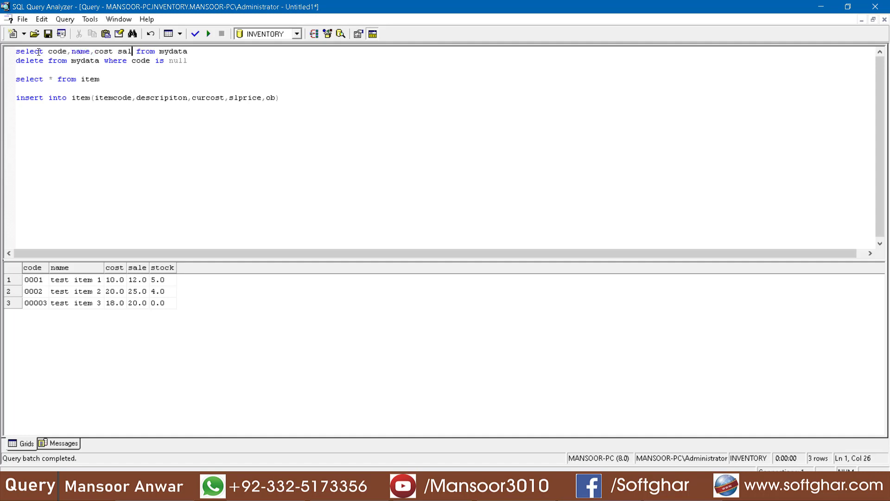
{"action": "key", "text": "BackSpace"}
{"action": "key", "text": "BackSpace"}
{"action": "key", "text": "BackSpace"}
{"action": "key", "text": "BackSpace"}
{"action": "key", "text": "BackSpace"}
{"action": "type", "text": ",slae"}
{"action": "key", "text": "BackSpace"}
{"action": "key", "text": "BackSpace"}
{"action": "key", "text": "BackSpace"}
{"action": "type", "text": "ale,sot"}
{"action": "key", "text": "BackSpace"}
{"action": "key", "text": "BackSpace"}
{"action": "type", "text": "tock"}
Append a copy of the mydata select statement to the insert line, with its column spelled description, and execute only that statement
{"action": "left_click_drag", "start_coordinate": [222, 52], "coordinate": [2, 55]}
{"action": "key", "text": "ctrl+c"}
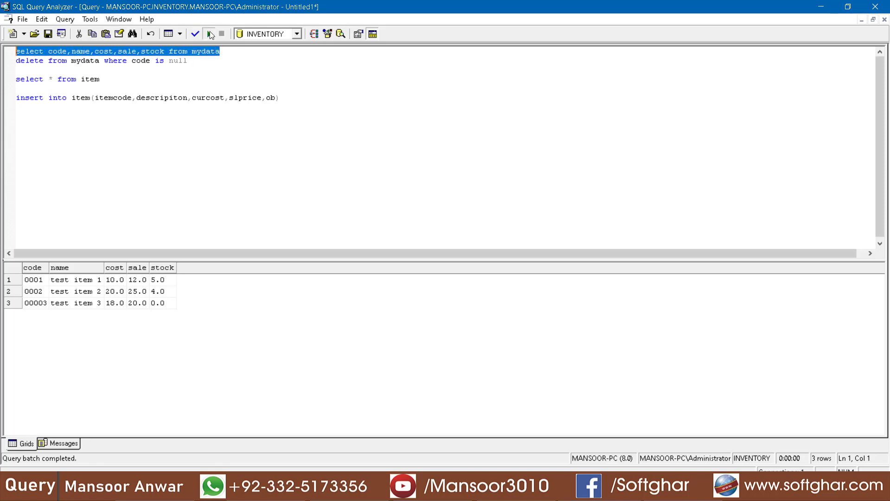
{"action": "left_click", "coordinate": [314, 101]}
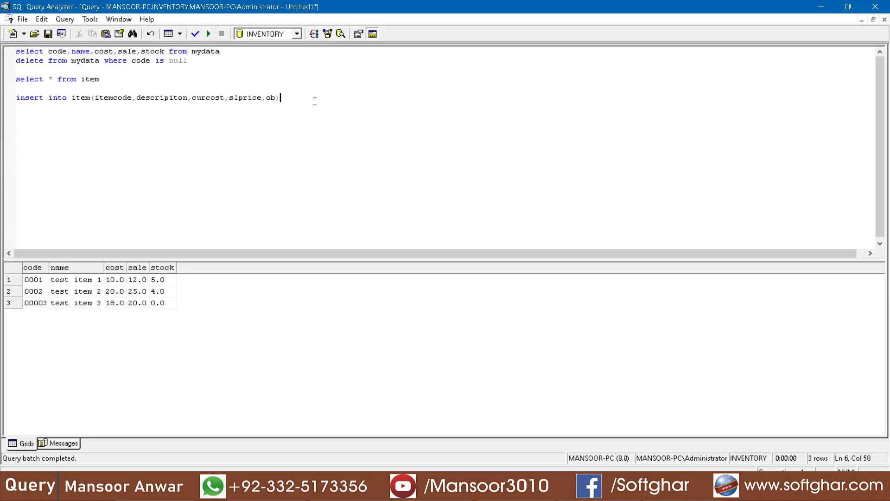
{"action": "key", "text": "ctrl+v"}
{"action": "left_click_drag", "start_coordinate": [443, 117], "coordinate": [2, 113]}
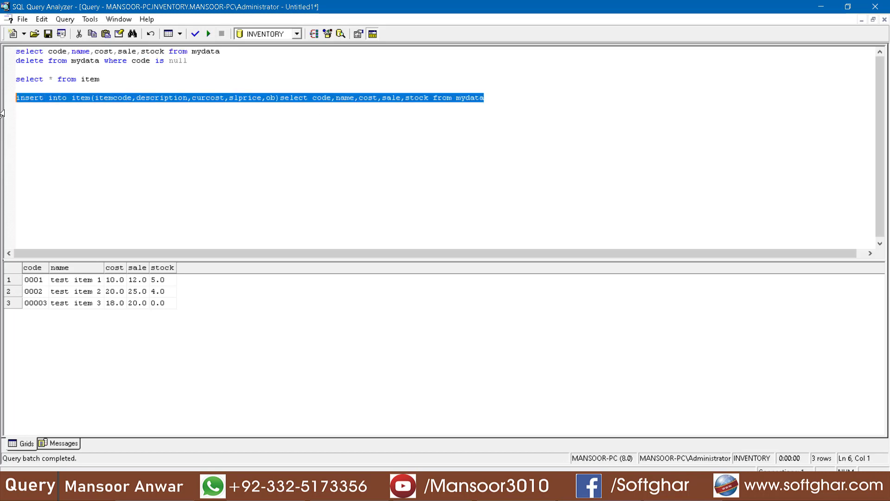
{"action": "left_click", "coordinate": [213, 35]}
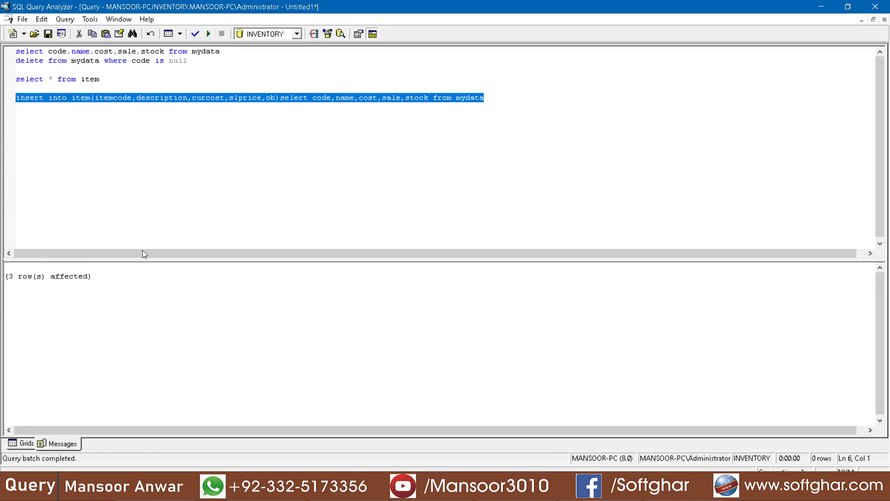
Execute only "select * from item" and check the inserted rows, including their ItemCode and SizeCode values
{"action": "left_click", "coordinate": [98, 79]}
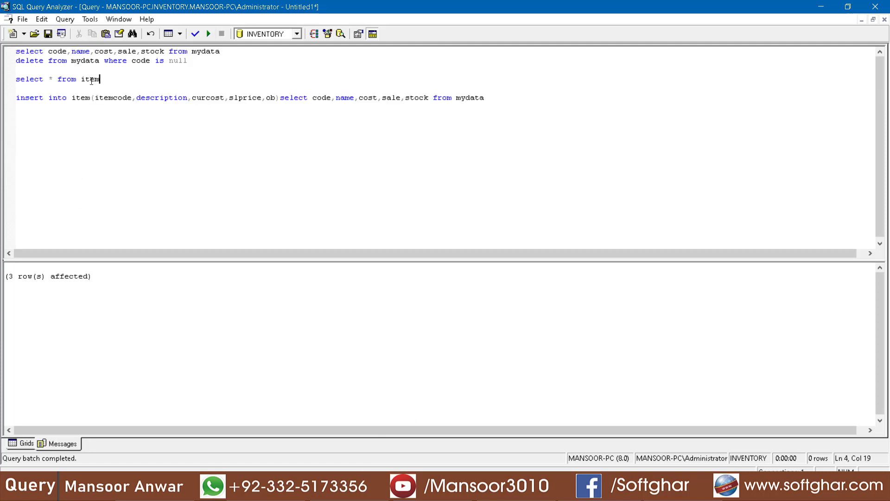
{"action": "key", "text": "Down"}
{"action": "key", "text": "shift+Up"}
{"action": "left_click", "coordinate": [209, 34]}
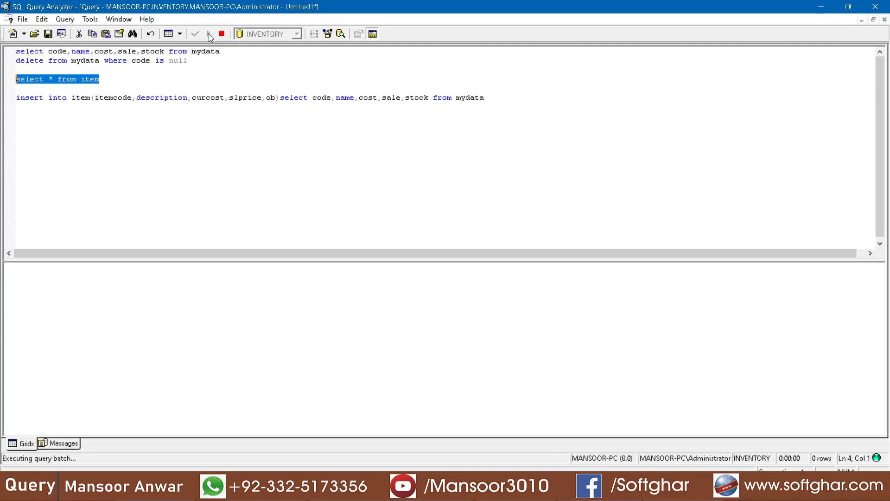
{"action": "left_click", "coordinate": [48, 281]}
{"action": "left_click", "coordinate": [62, 292]}
{"action": "left_click", "coordinate": [142, 282]}
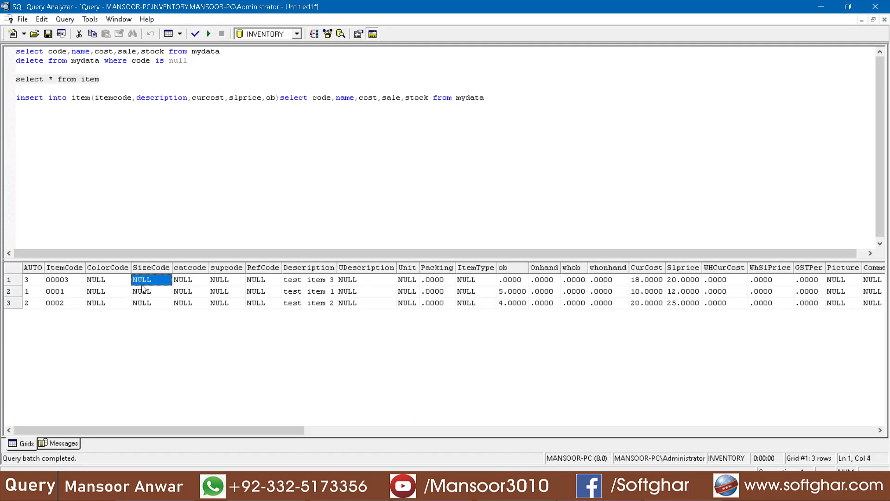
{"action": "left_click", "coordinate": [144, 293]}
{"action": "left_click", "coordinate": [147, 305]}
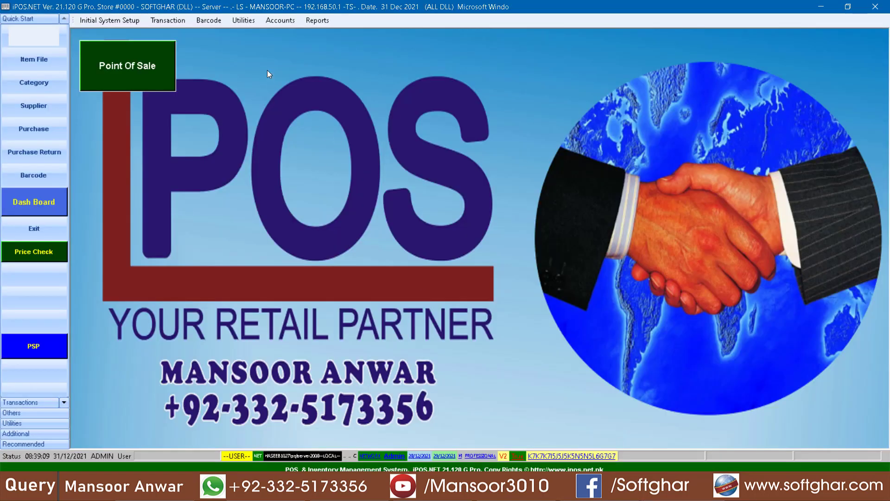
Switch to iPOS, open the Posting Form utility and run Posting
{"action": "left_click", "coordinate": [244, 20]}
{"action": "mouse_move", "coordinate": [272, 73]}
{"action": "left_click", "coordinate": [407, 73]}
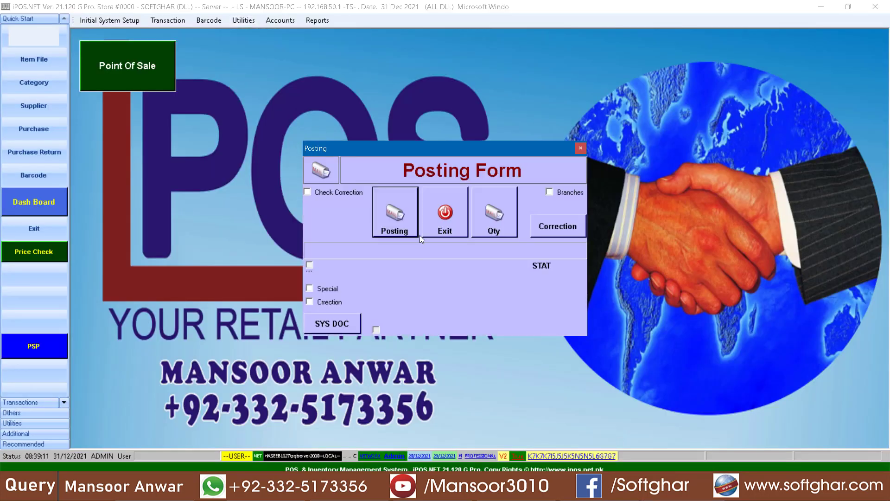
{"action": "left_click", "coordinate": [381, 216]}
{"action": "left_click", "coordinate": [504, 279]}
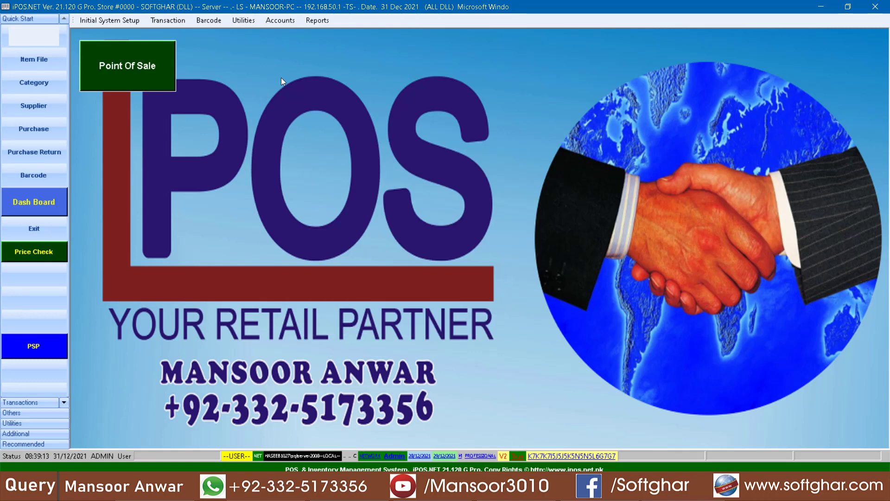
Reopen the Posting Form and run Correction
{"action": "left_click", "coordinate": [243, 20]}
{"action": "mouse_move", "coordinate": [315, 73]}
{"action": "left_click", "coordinate": [408, 73]}
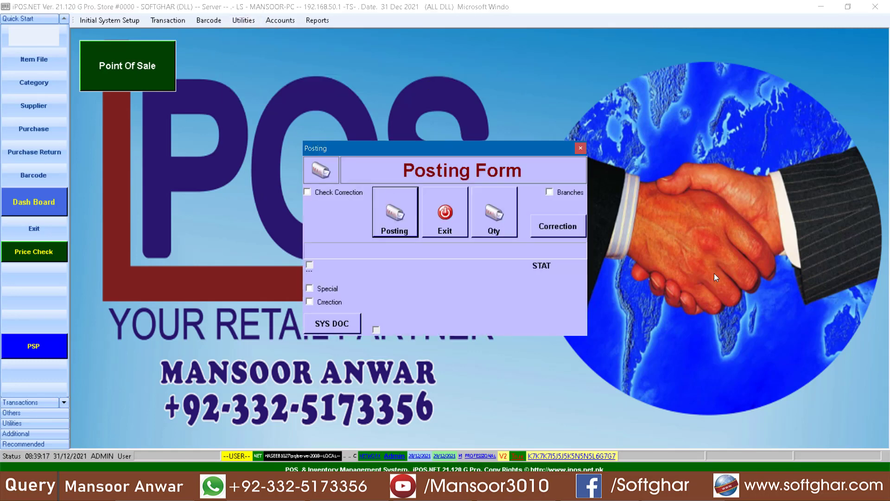
{"action": "left_click", "coordinate": [560, 235]}
{"action": "left_click", "coordinate": [504, 280]}
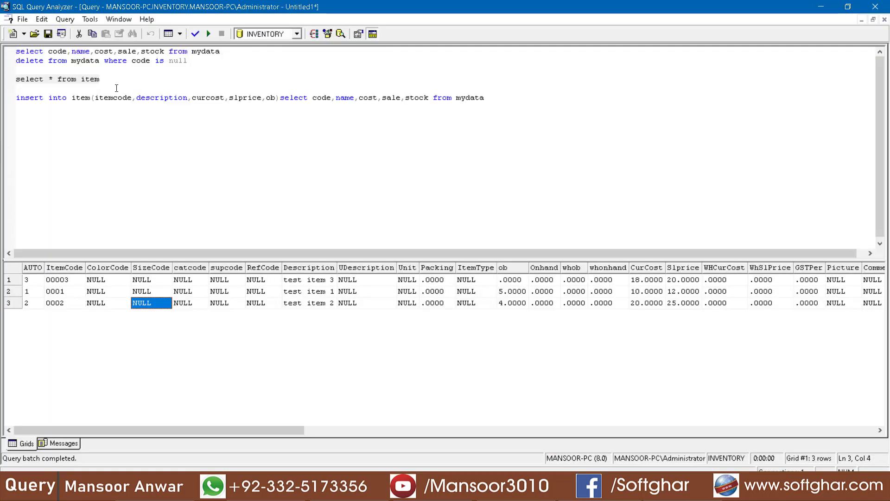
Switch to SQL Query Analyzer, execute only the item query again and check the Onhand, CurCost and ItemCode values
{"action": "key", "text": "Home"}
{"action": "key", "text": "shift+Down"}
{"action": "left_click", "coordinate": [209, 34]}
{"action": "left_click", "coordinate": [537, 302]}
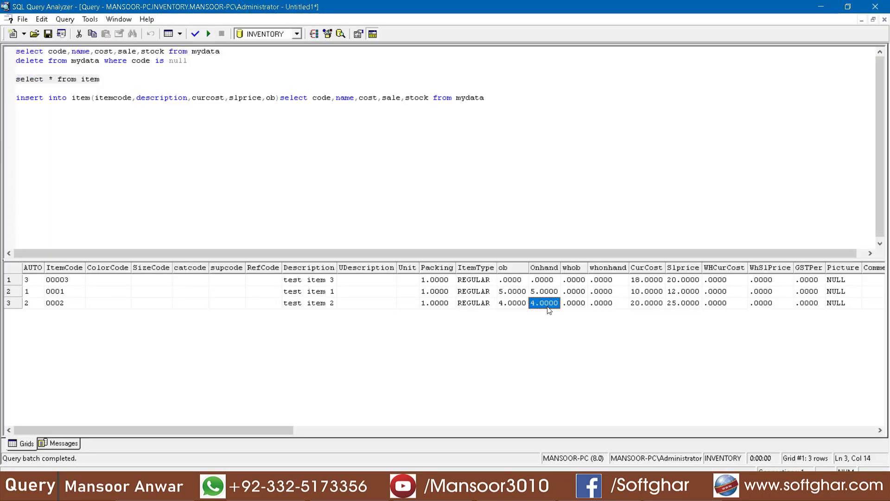
{"action": "left_click", "coordinate": [648, 291]}
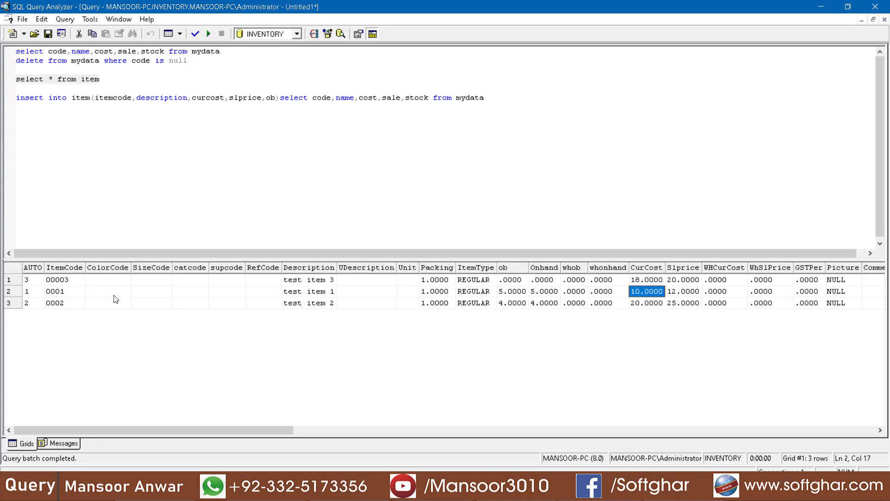
{"action": "left_click", "coordinate": [84, 290]}
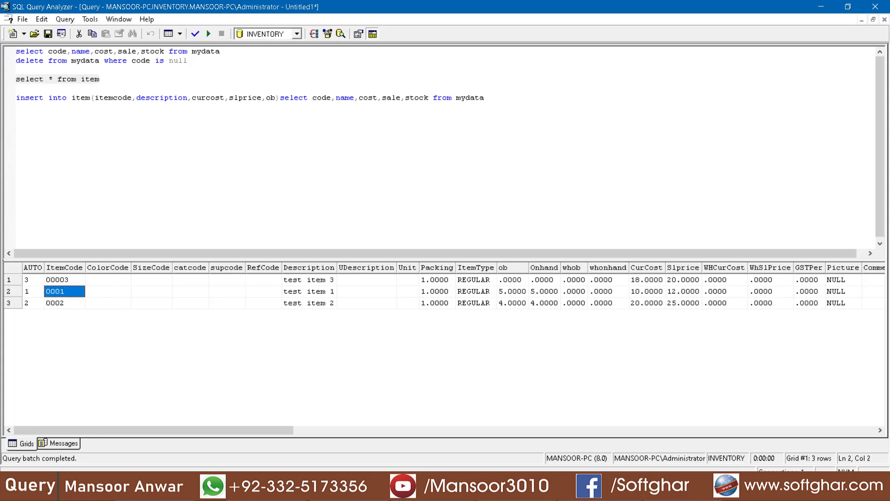
Switch to the Excel File folder, view data.xls in Excel and close the workbook after dismissing the activation notice
{"action": "key", "text": "alt+Tab"}
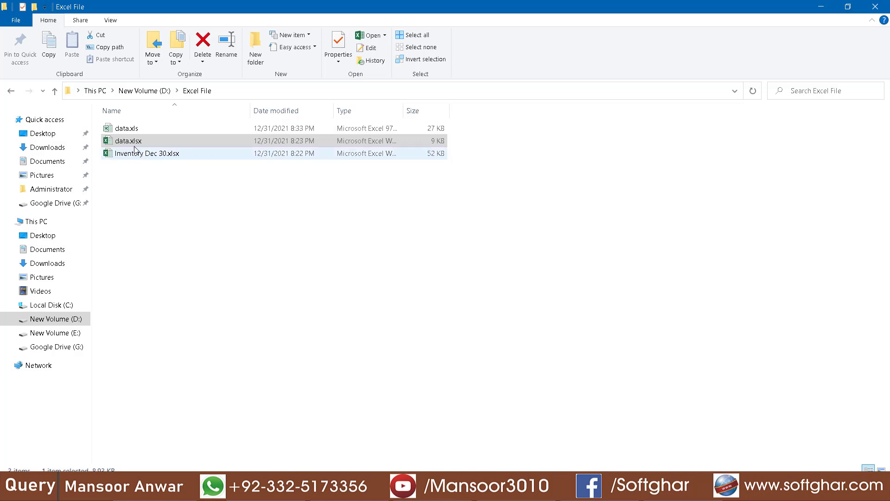
{"action": "double_click", "coordinate": [129, 132]}
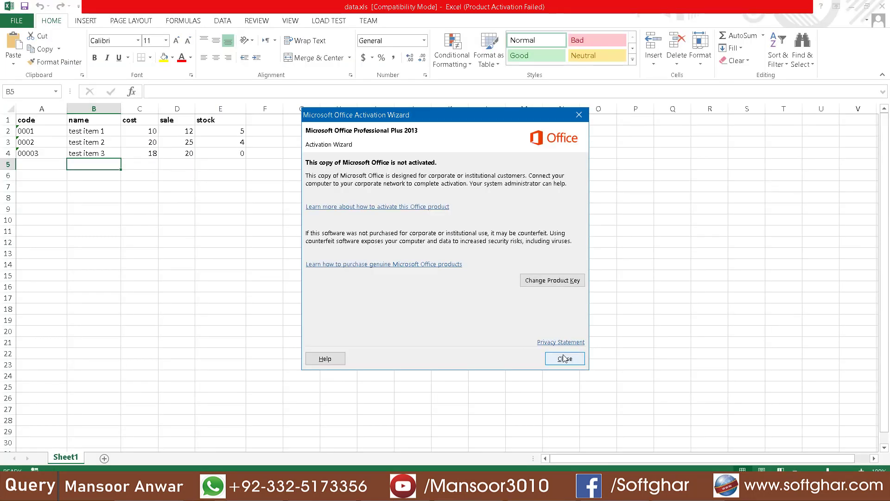
{"action": "left_click", "coordinate": [560, 359]}
{"action": "left_click", "coordinate": [883, 7]}
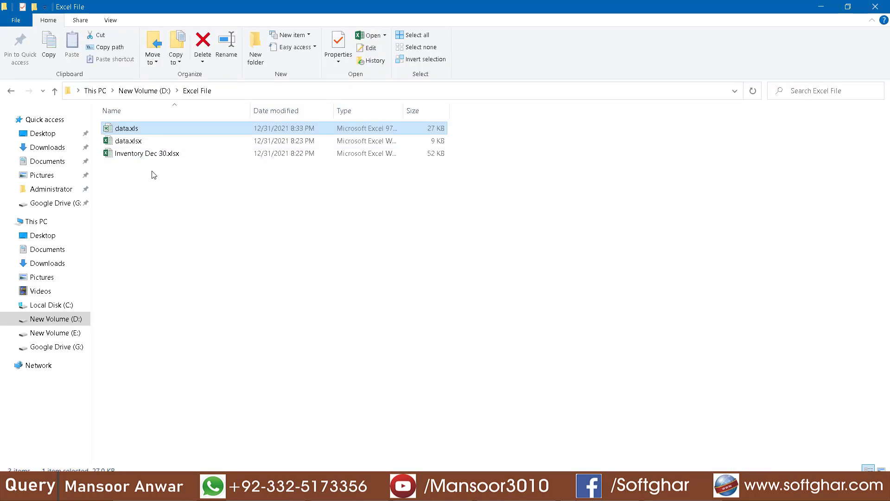
Open Inventory Dec 30.xlsx from the Excel File folder, dismiss the activation notice and enable editing
{"action": "left_click", "coordinate": [149, 160]}
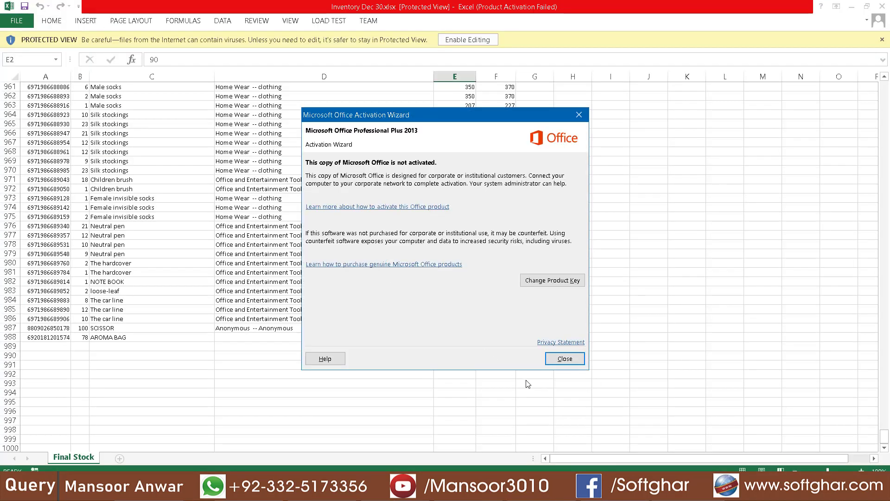
{"action": "left_click", "coordinate": [565, 358]}
{"action": "left_click", "coordinate": [467, 40]}
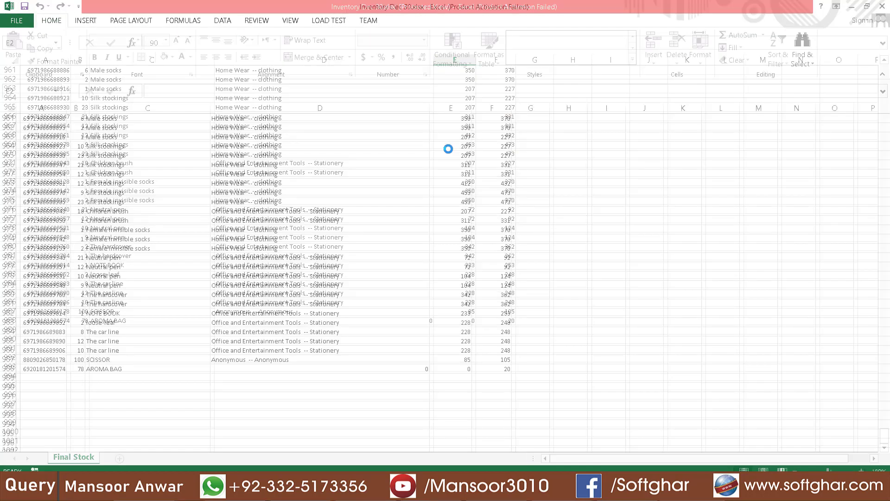
Review the Final Stock sheet up to its header row and examine the EAN, QTY., Product Description, Category and Buying Price headings
{"action": "scroll", "coordinate": [256, 205], "scroll_direction": "up", "scroll_amount": 20}
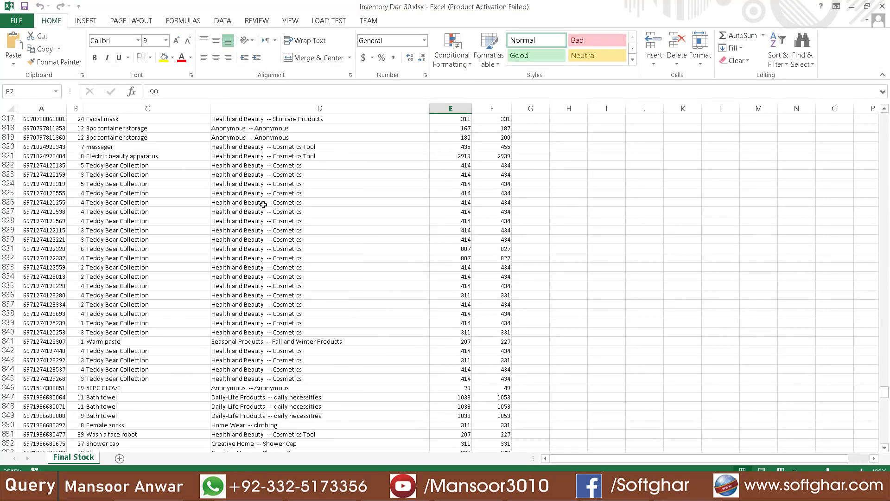
{"action": "scroll", "coordinate": [278, 199], "scroll_direction": "up", "scroll_amount": 14}
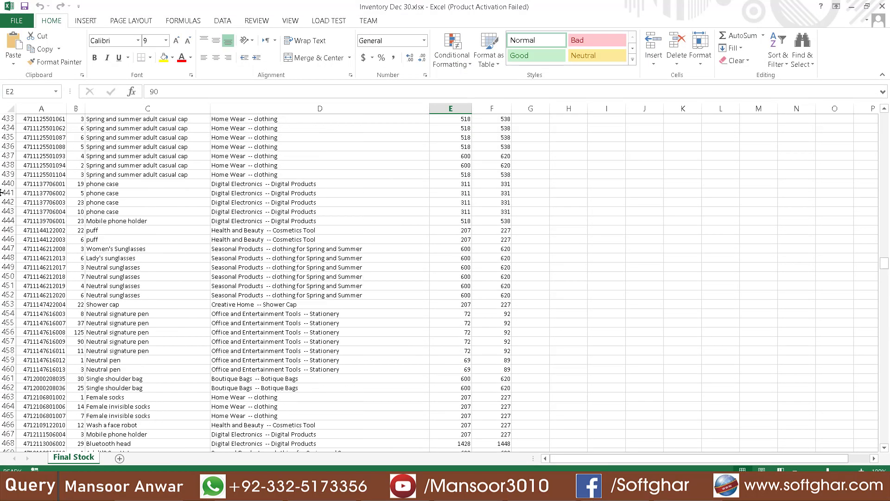
{"action": "left_click", "coordinate": [47, 177]}
{"action": "scroll", "coordinate": [49, 184], "scroll_direction": "up", "scroll_amount": 20}
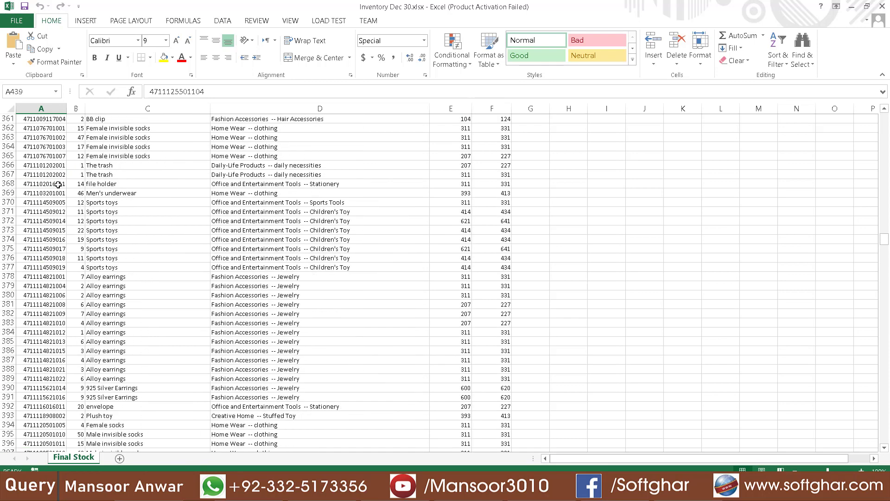
{"action": "scroll", "coordinate": [62, 180], "scroll_direction": "up", "scroll_amount": 20}
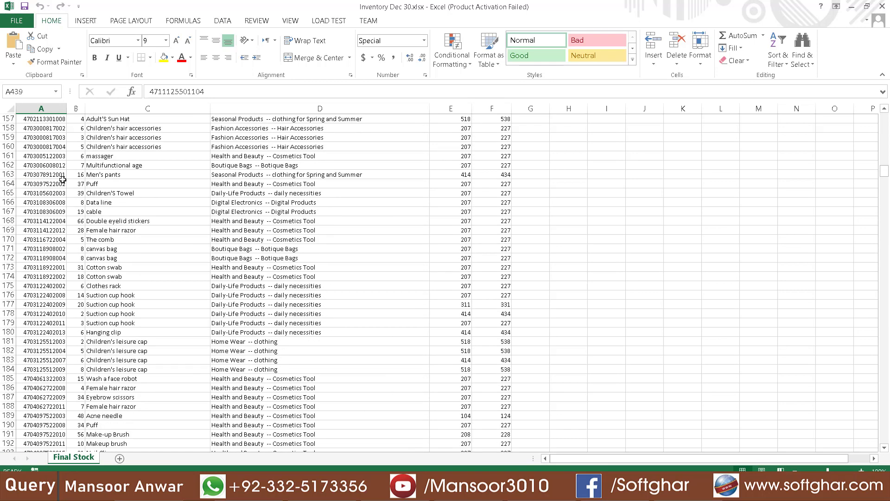
{"action": "scroll", "coordinate": [60, 201], "scroll_direction": "up", "scroll_amount": 14}
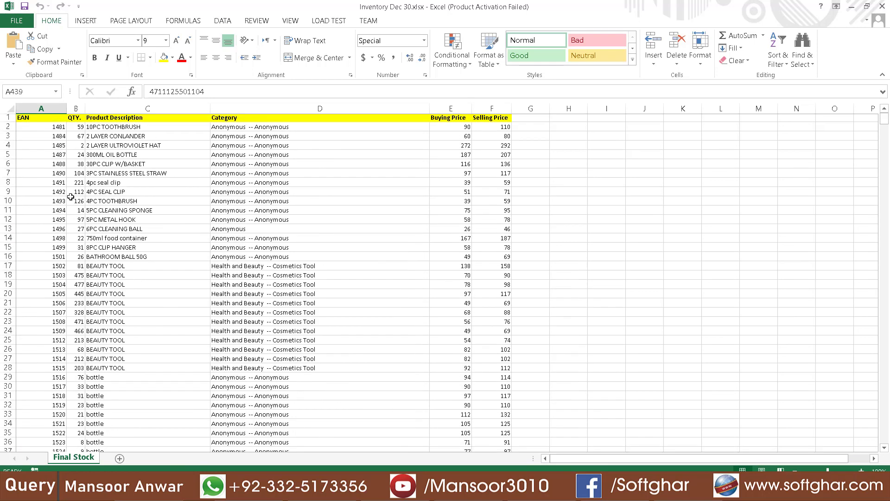
{"action": "left_click", "coordinate": [41, 117]}
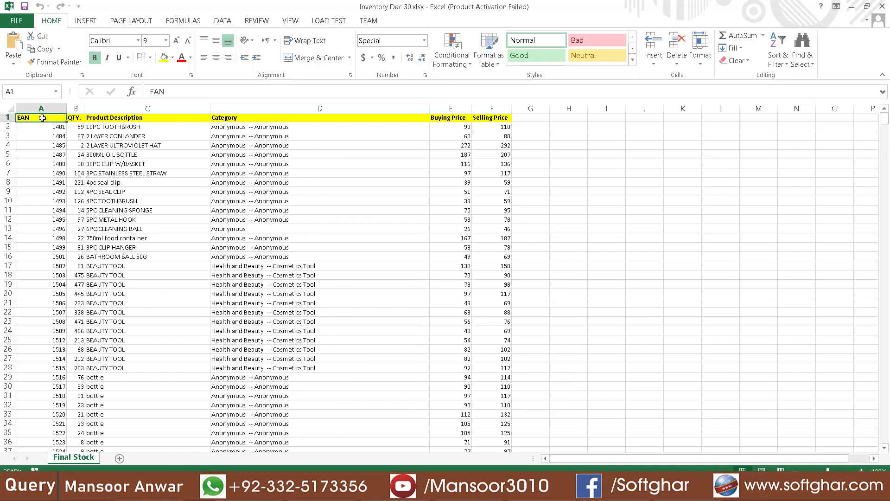
{"action": "left_click", "coordinate": [79, 117]}
{"action": "left_click", "coordinate": [167, 117]}
{"action": "left_click", "coordinate": [248, 118]}
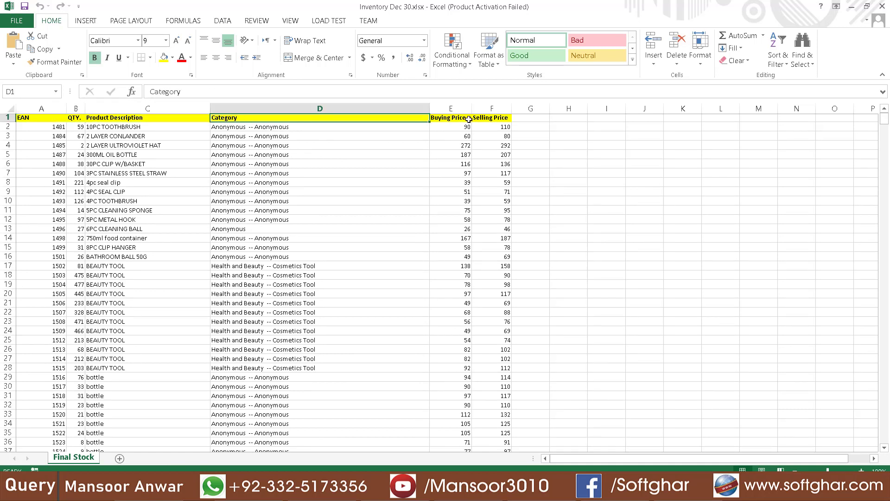
{"action": "left_click", "coordinate": [465, 119]}
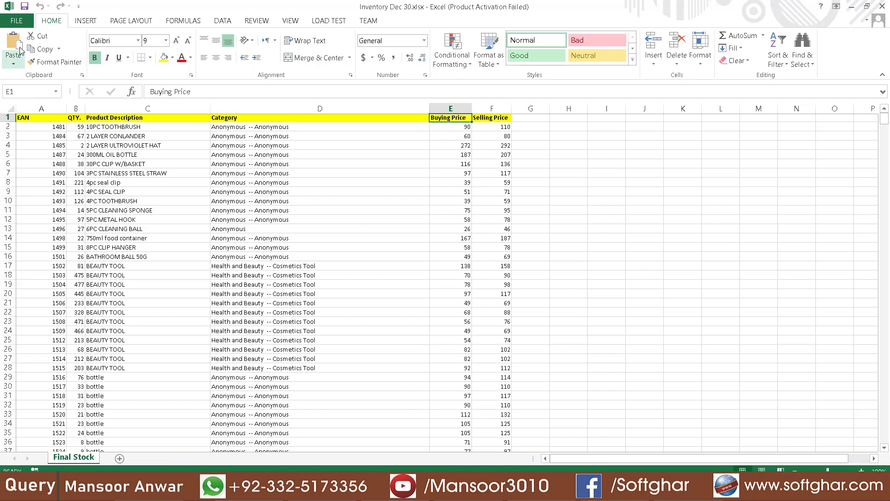
Save Inventory Dec 30 in the Excel File folder as an Excel 97-2003 Workbook, continuing past the compatibility check
{"action": "left_click", "coordinate": [23, 22]}
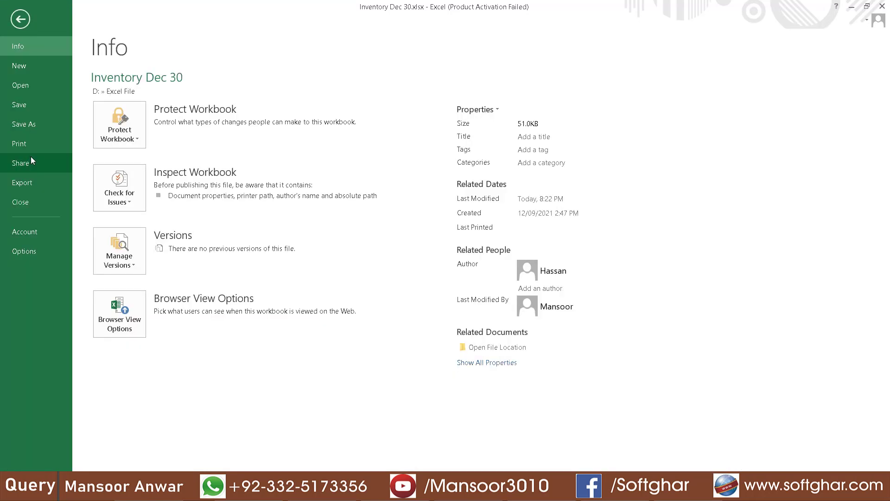
{"action": "left_click", "coordinate": [47, 127]}
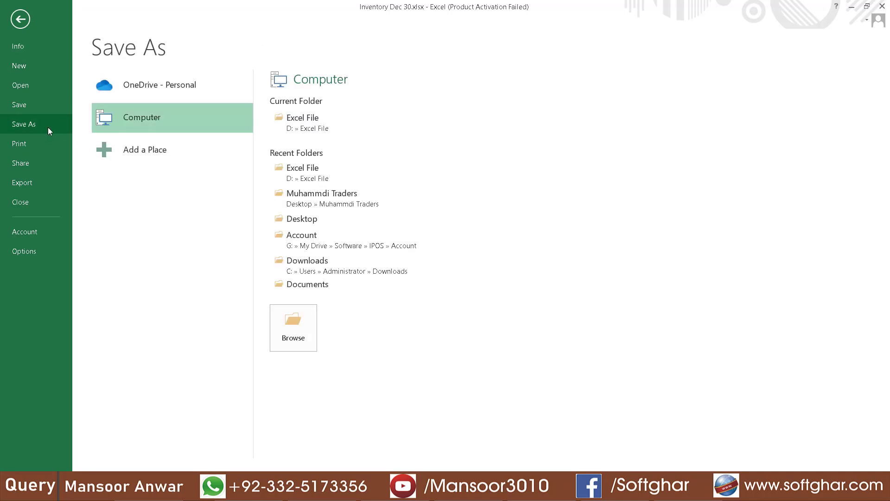
{"action": "left_click", "coordinate": [309, 168]}
{"action": "left_click", "coordinate": [178, 210]}
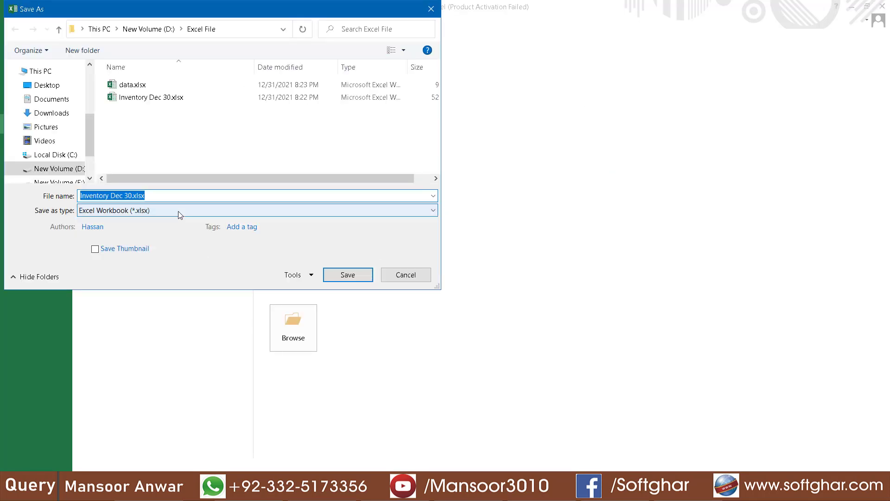
{"action": "left_click", "coordinate": [144, 251]}
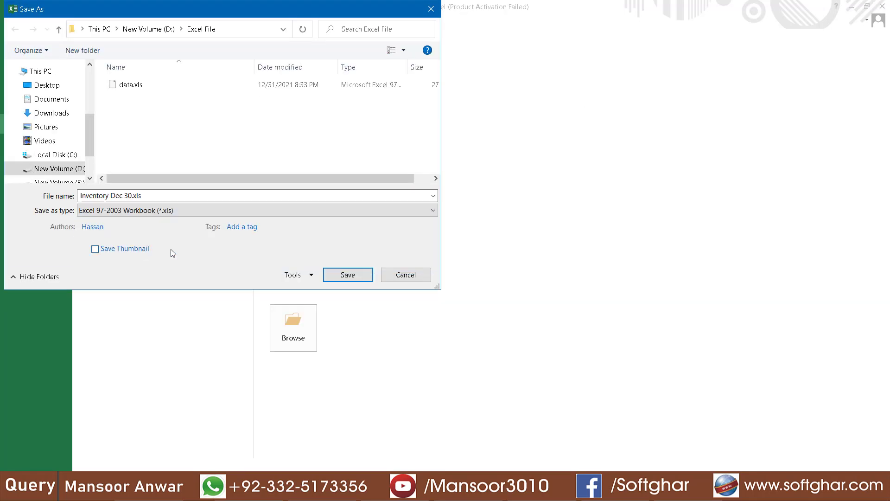
{"action": "left_click", "coordinate": [354, 277]}
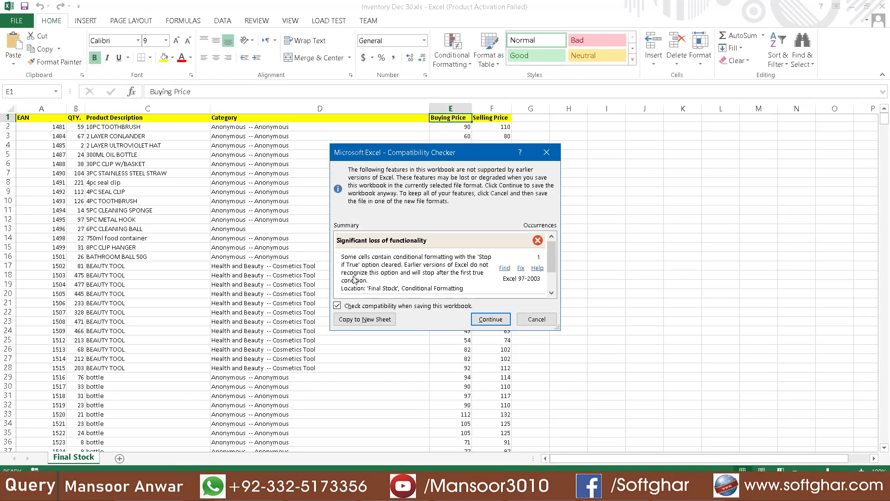
{"action": "left_click", "coordinate": [490, 324]}
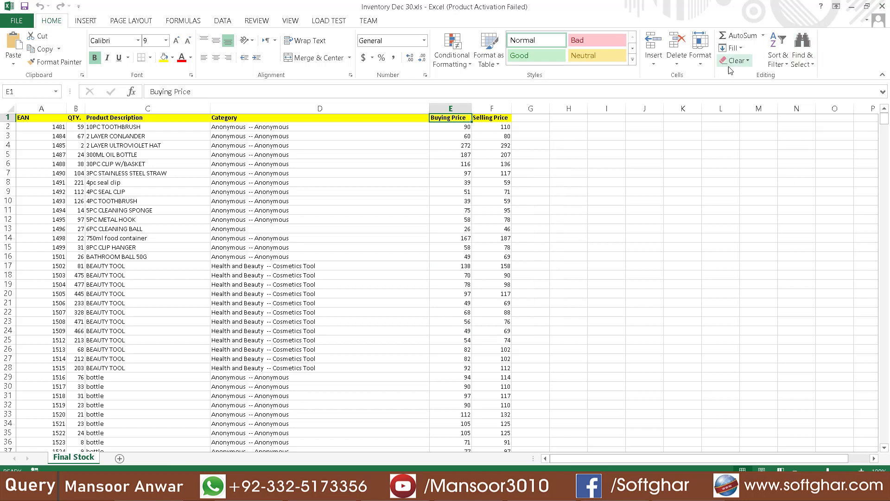
Rename the EAN, QTY. and Product Description headings in row 1 as code, stock and name
{"action": "left_click", "coordinate": [42, 118]}
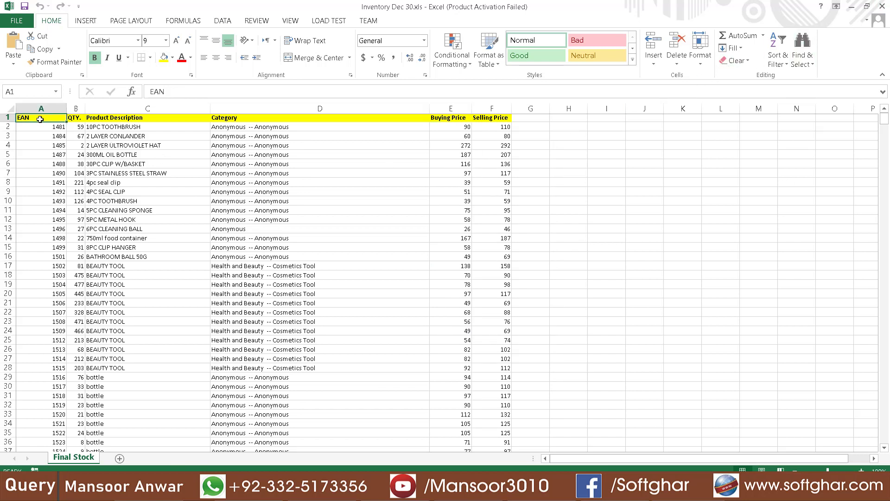
{"action": "double_click", "coordinate": [40, 118]}
{"action": "left_click_drag", "start_coordinate": [40, 118], "coordinate": [3, 117]}
{"action": "type", "text": "co"}
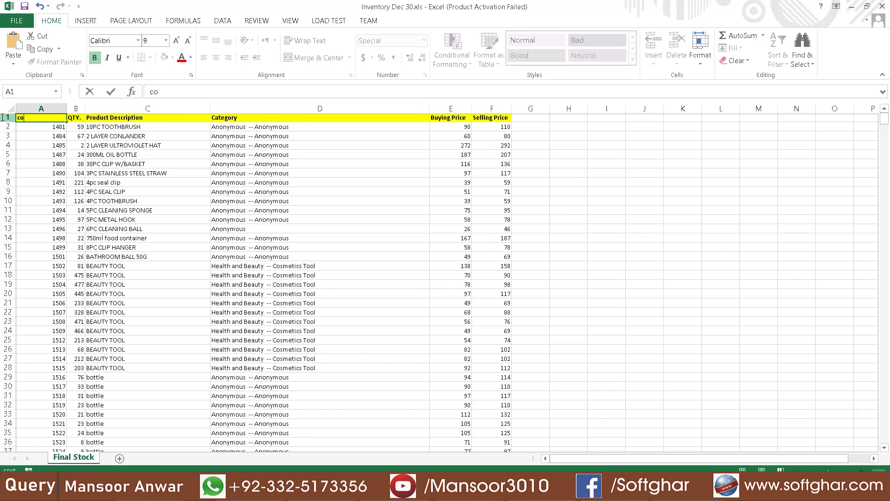
{"action": "type", "text": "de"}
{"action": "key", "text": "Tab"}
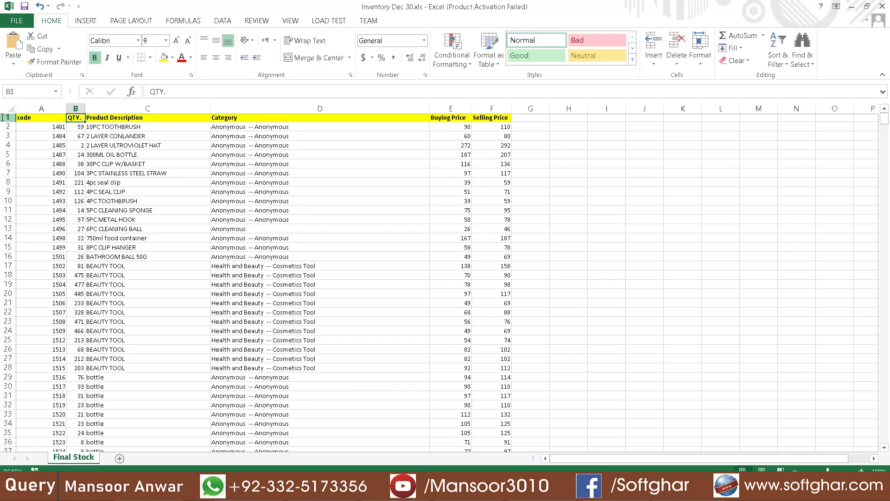
{"action": "type", "text": "stock"}
{"action": "key", "text": "Tab"}
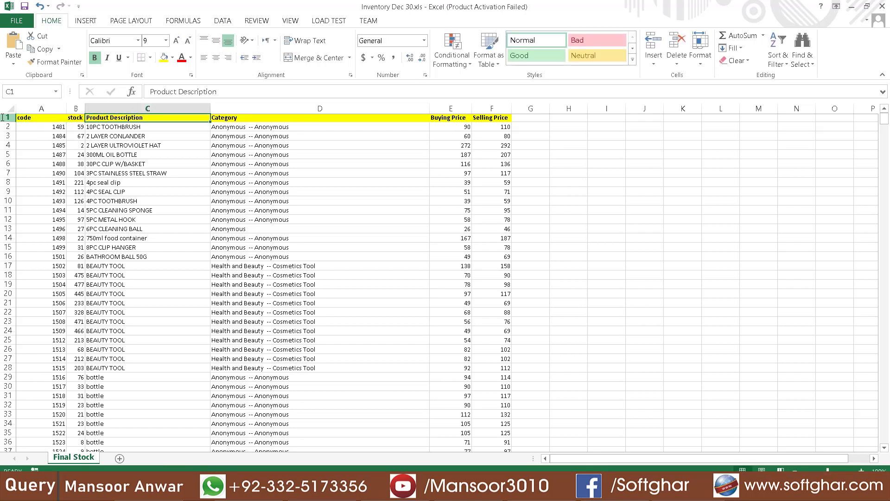
{"action": "type", "text": "name"}
{"action": "key", "text": "Tab"}
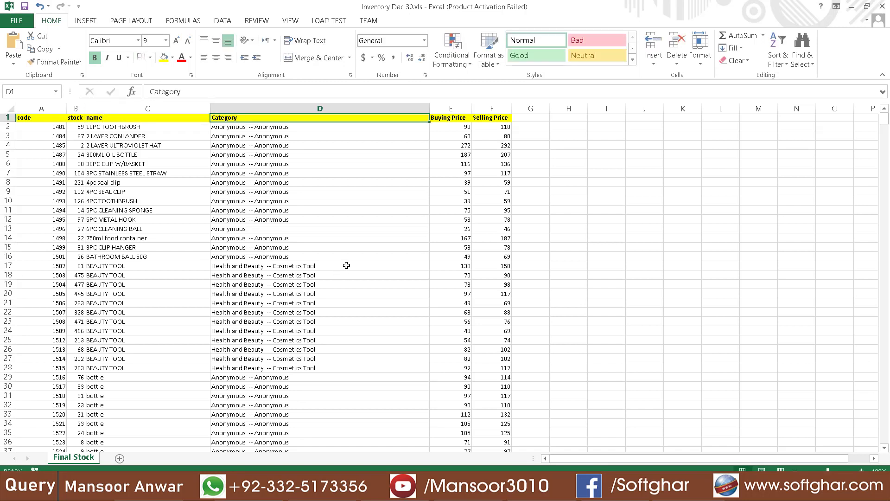
Delete the Category column and rename the Buying Price and Selling Price headings as cost and sale
{"action": "right_click", "coordinate": [306, 108]}
{"action": "left_click", "coordinate": [342, 201]}
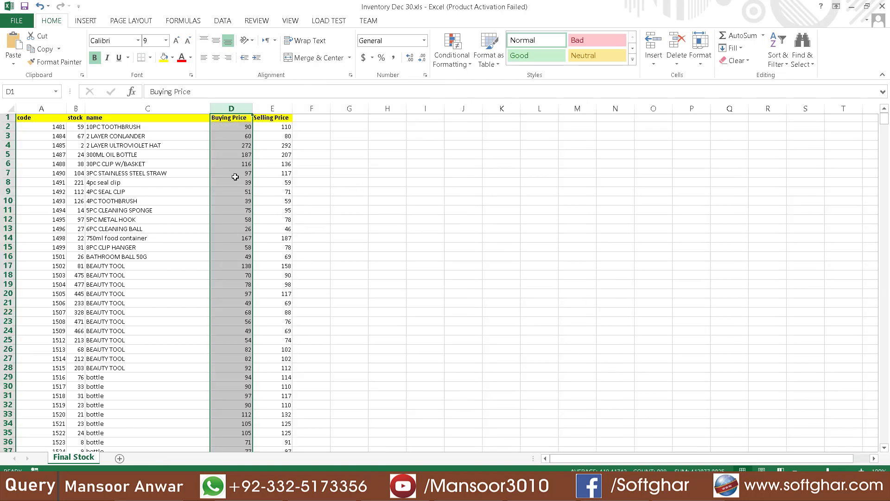
{"action": "left_click", "coordinate": [235, 117]}
{"action": "type", "text": "cost"}
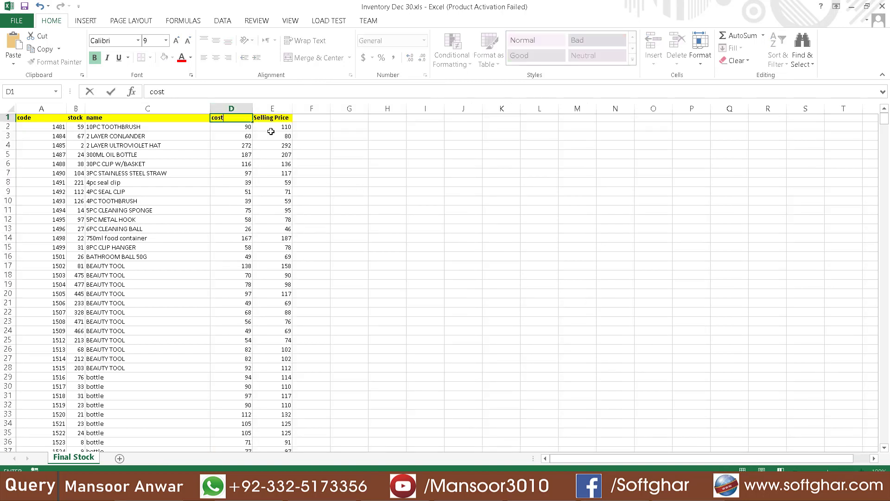
{"action": "key", "text": "Tab"}
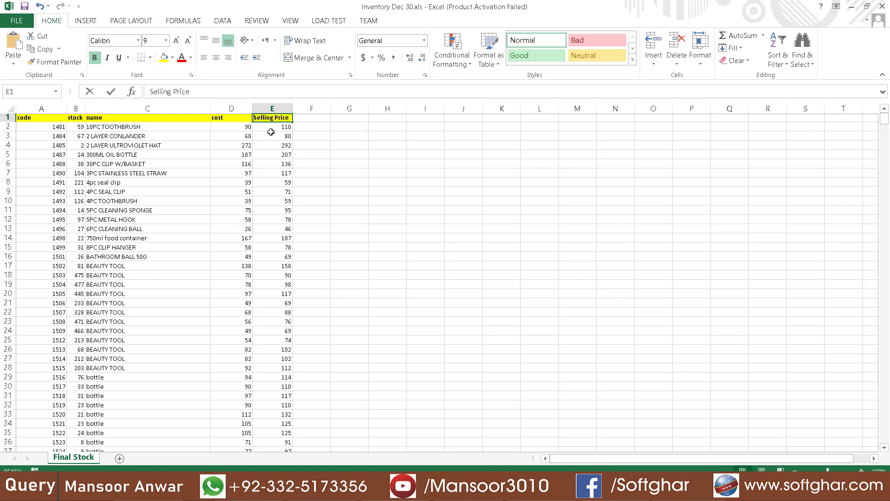
{"action": "type", "text": "sale"}
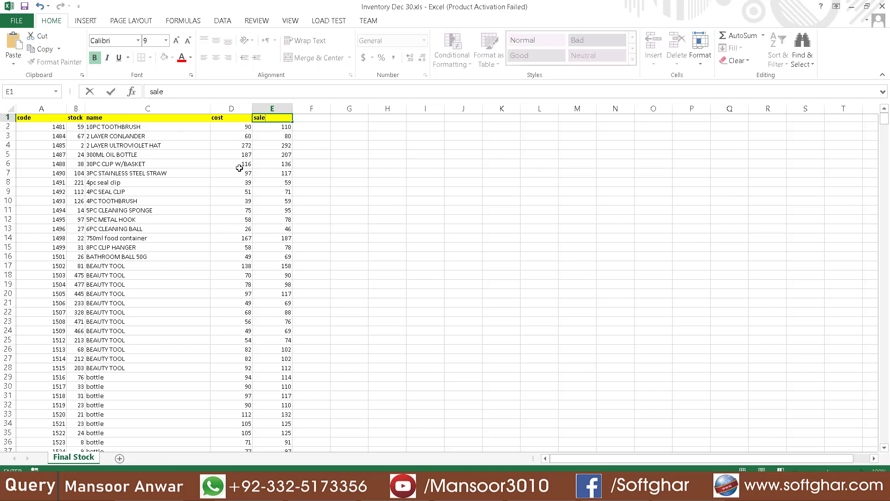
Close Inventory Dec 30.xls, saving the changes and continuing past the compatibility check
{"action": "scroll", "coordinate": [218, 199], "scroll_direction": "down", "scroll_amount": 12}
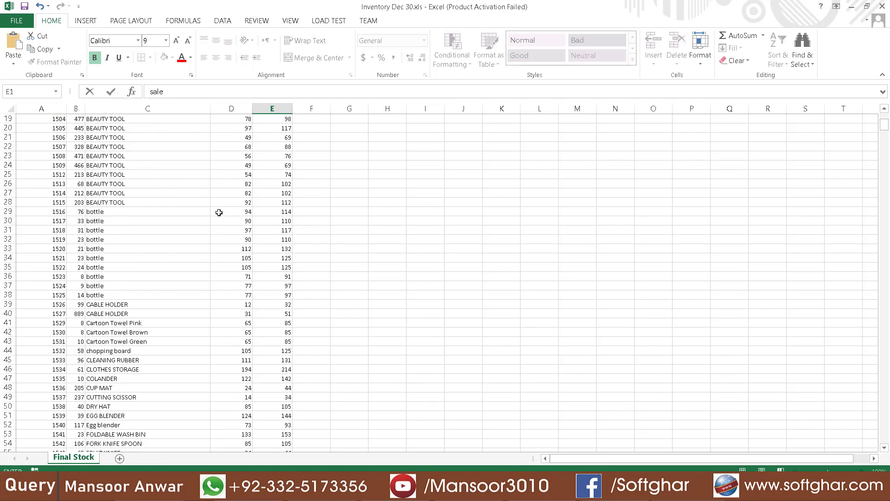
{"action": "left_click", "coordinate": [882, 6]}
{"action": "left_click", "coordinate": [399, 258]}
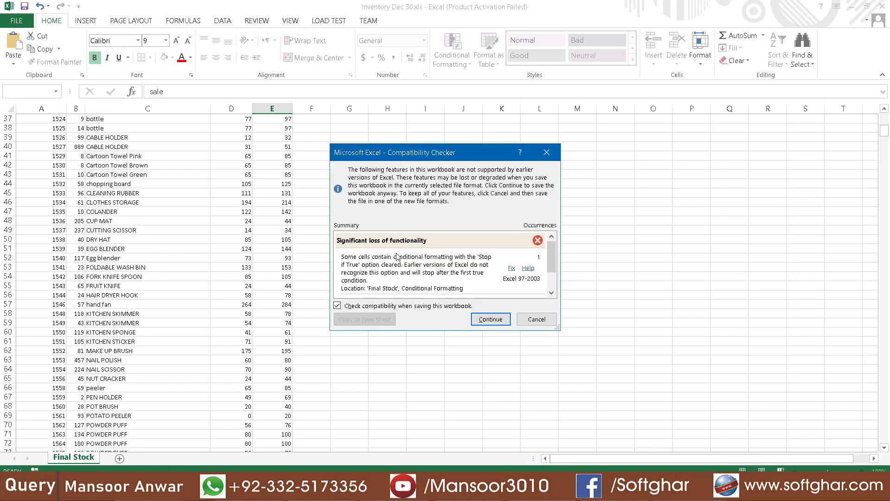
{"action": "left_click", "coordinate": [487, 315]}
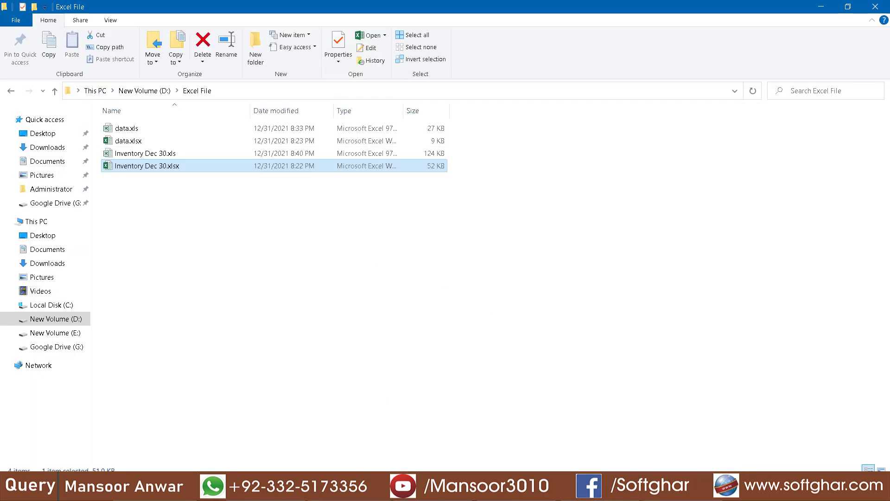
Switch to SQL Server Enterprise Manager and delete the mydata table from the INVENTORY database
{"action": "left_click", "coordinate": [278, 491]}
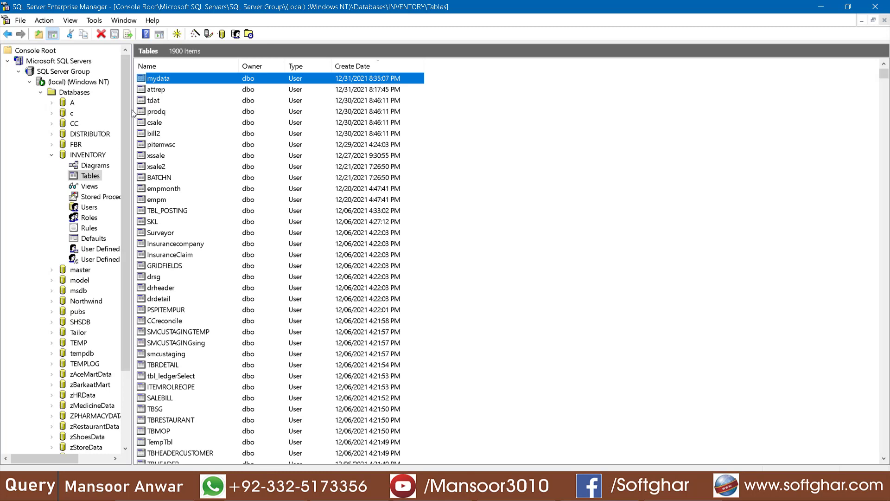
{"action": "right_click", "coordinate": [160, 79]}
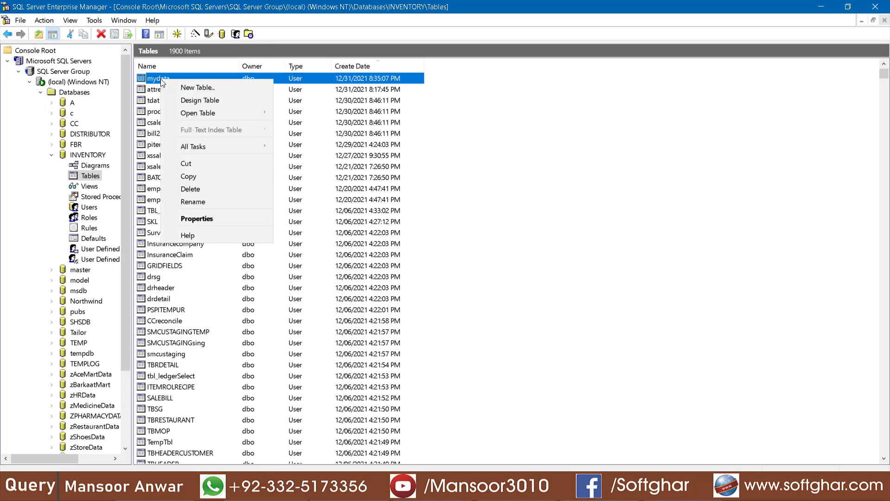
{"action": "left_click", "coordinate": [204, 190]}
{"action": "left_click", "coordinate": [529, 197]}
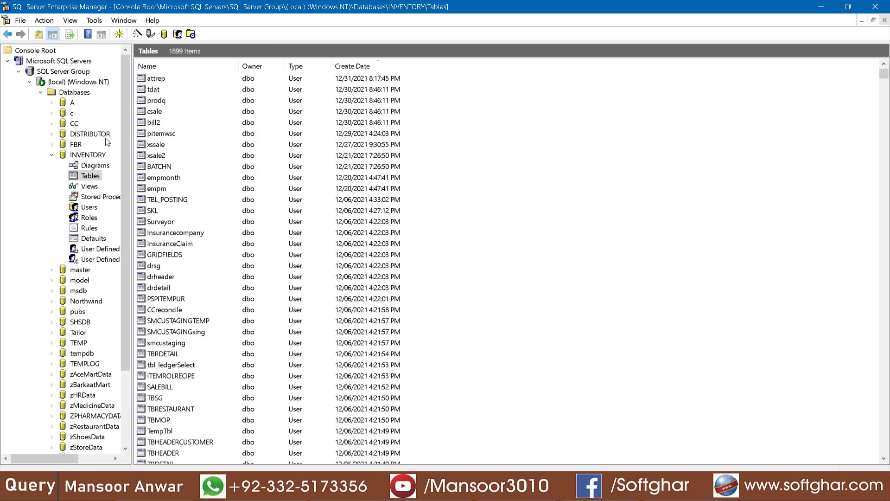
Start a data import into the INVENTORY database with Microsoft Excel 97-2000 as the data source
{"action": "left_click", "coordinate": [84, 156]}
{"action": "right_click", "coordinate": [86, 156]}
{"action": "mouse_move", "coordinate": [177, 190]}
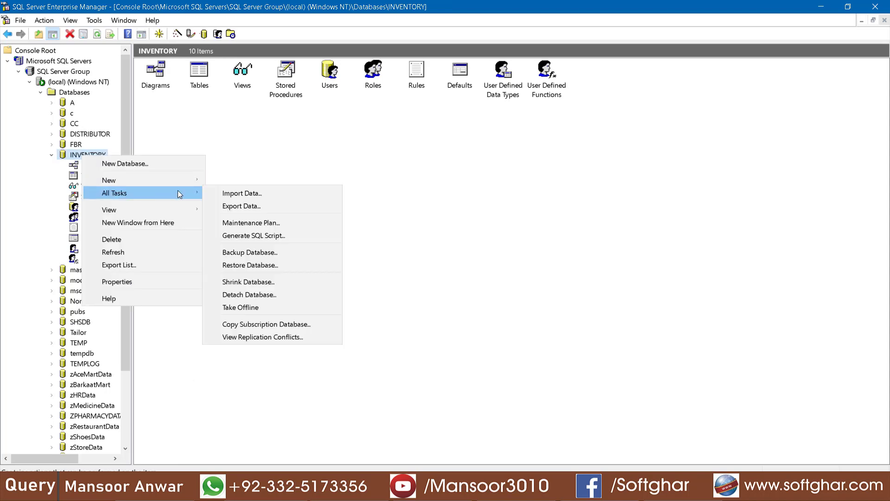
{"action": "left_click", "coordinate": [258, 194]}
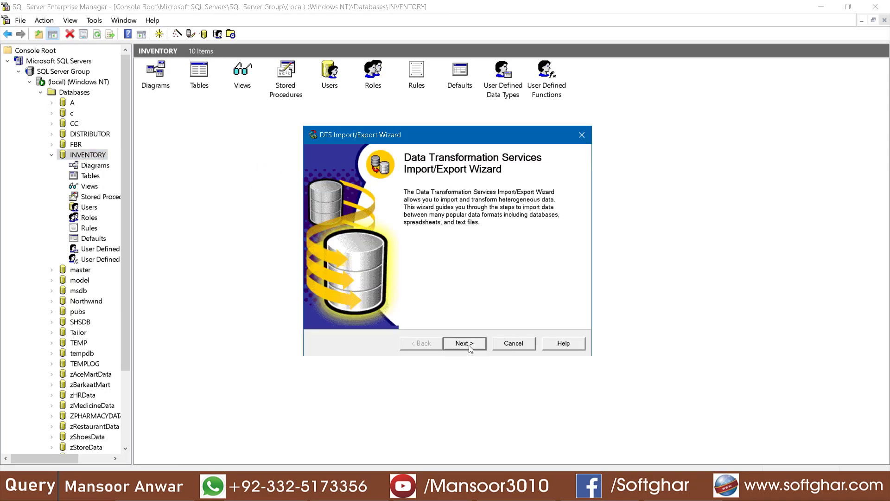
{"action": "left_click", "coordinate": [468, 344]}
{"action": "left_click", "coordinate": [524, 197]}
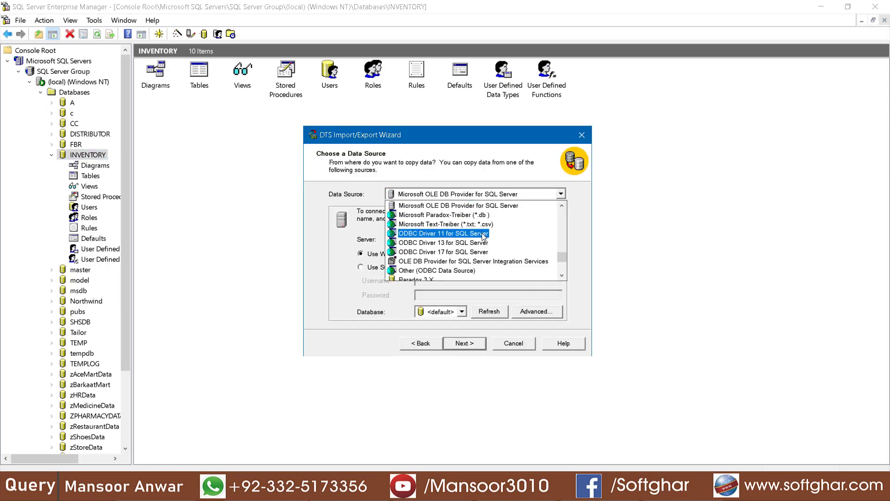
{"action": "scroll", "coordinate": [470, 247], "scroll_direction": "down", "scroll_amount": 4}
{"action": "scroll", "coordinate": [470, 247], "scroll_direction": "up", "scroll_amount": 5}
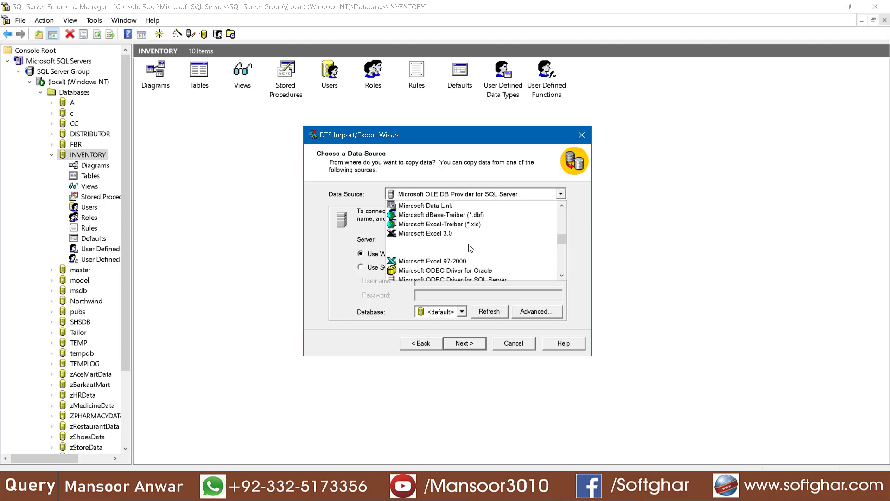
{"action": "left_click", "coordinate": [448, 260]}
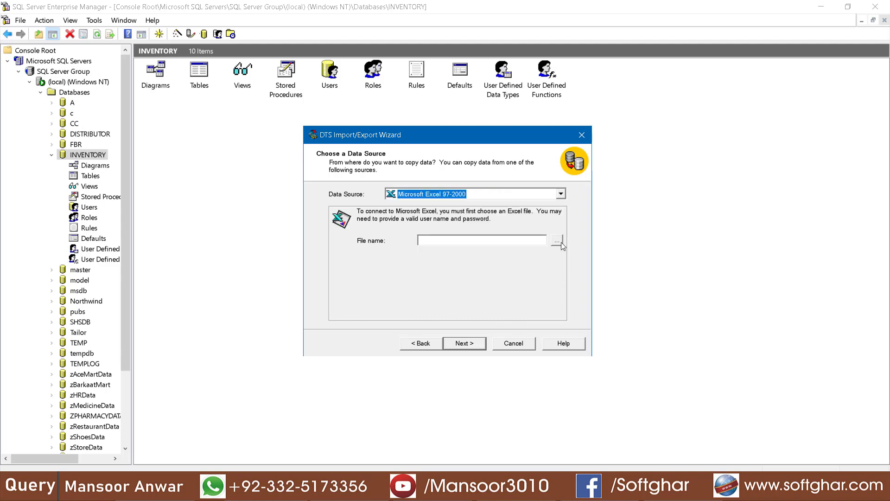
Choose Inventory Dec 30.xls from the Excel File folder as the source file and accept the local INVENTORY database as destination
{"action": "left_click", "coordinate": [561, 240]}
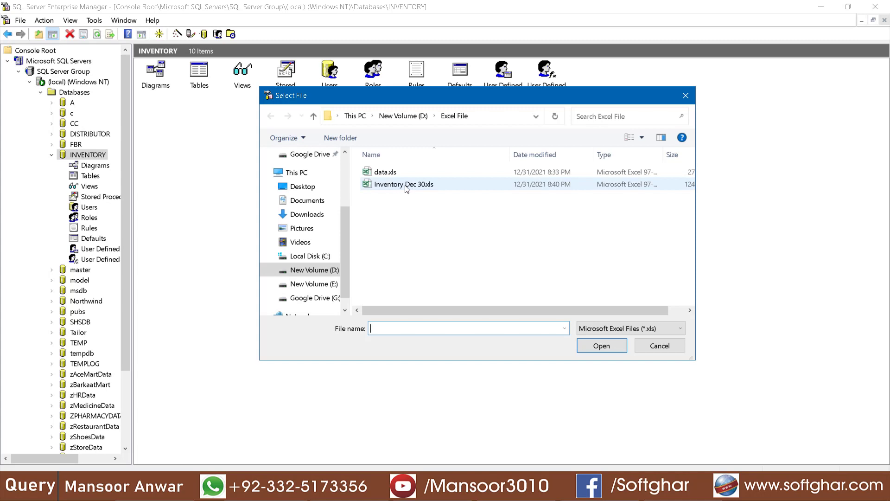
{"action": "left_click", "coordinate": [408, 187]}
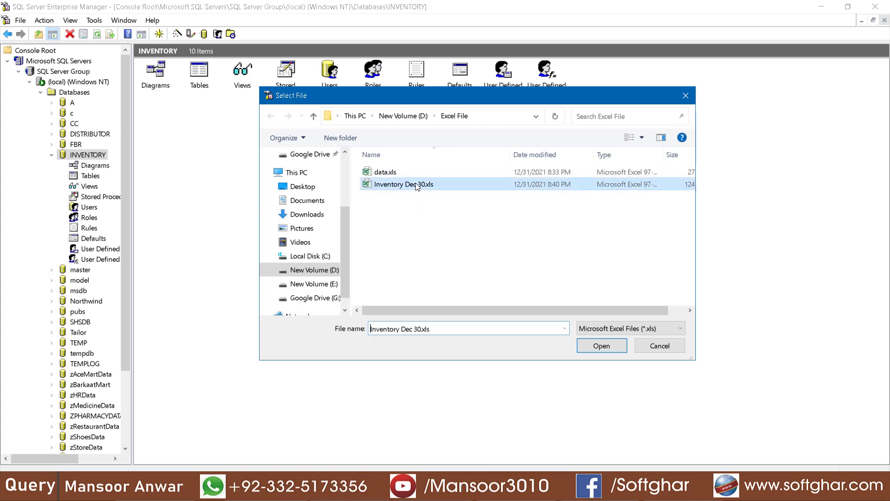
{"action": "left_click", "coordinate": [598, 352]}
{"action": "left_click", "coordinate": [475, 343]}
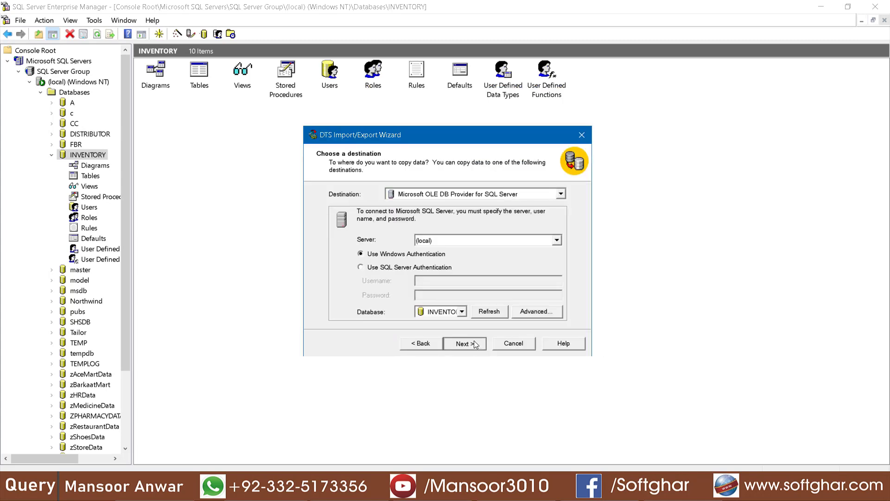
{"action": "left_click", "coordinate": [475, 344]}
{"action": "left_click", "coordinate": [475, 343]}
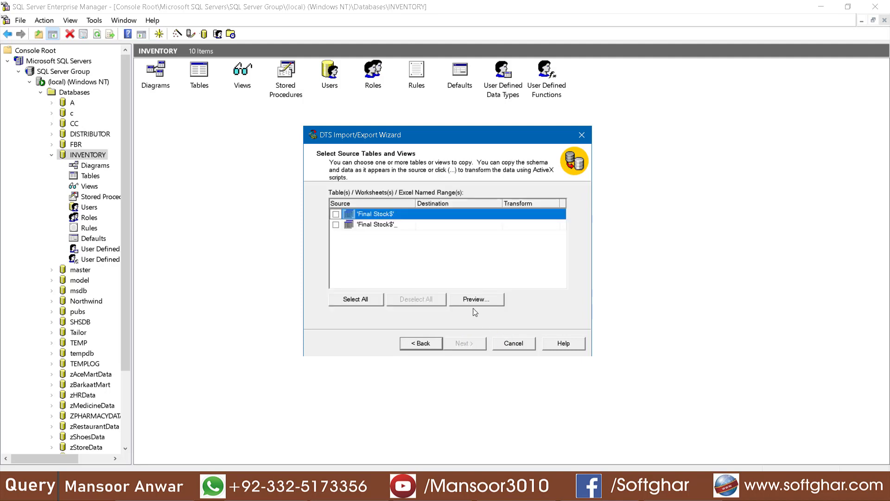
Include the 'Final Stock$' worksheet in the import and preview its code, stock, name and cost data
{"action": "left_click", "coordinate": [335, 214]}
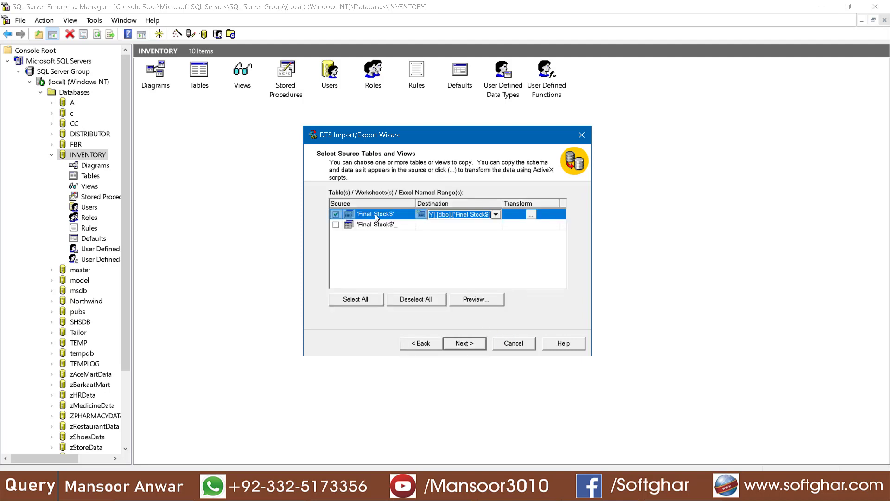
{"action": "left_click", "coordinate": [480, 305]}
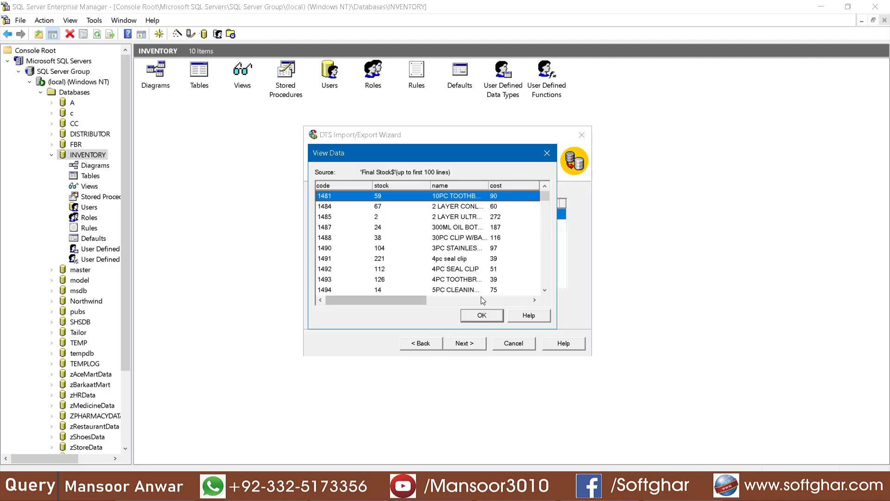
{"action": "left_click", "coordinate": [343, 239]}
{"action": "left_click", "coordinate": [345, 291]}
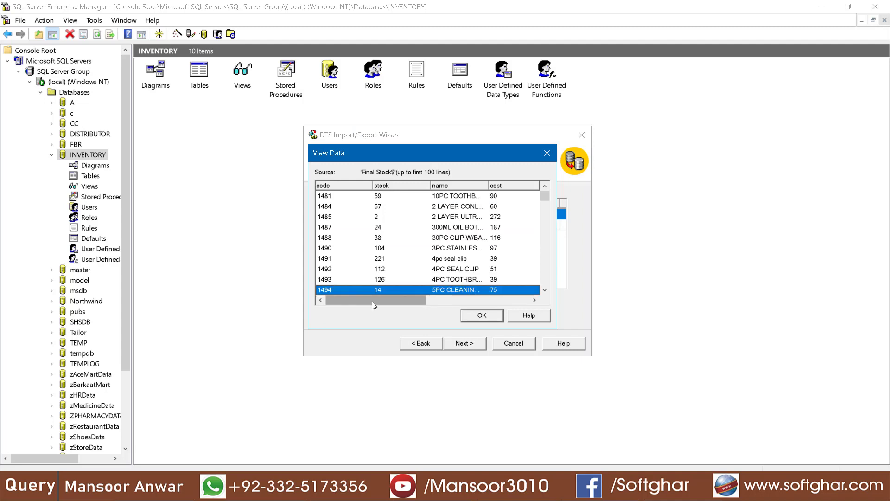
{"action": "left_click", "coordinate": [476, 318]}
Run the import package immediately without saving it and dismiss the completion notice
{"action": "left_click", "coordinate": [469, 344]}
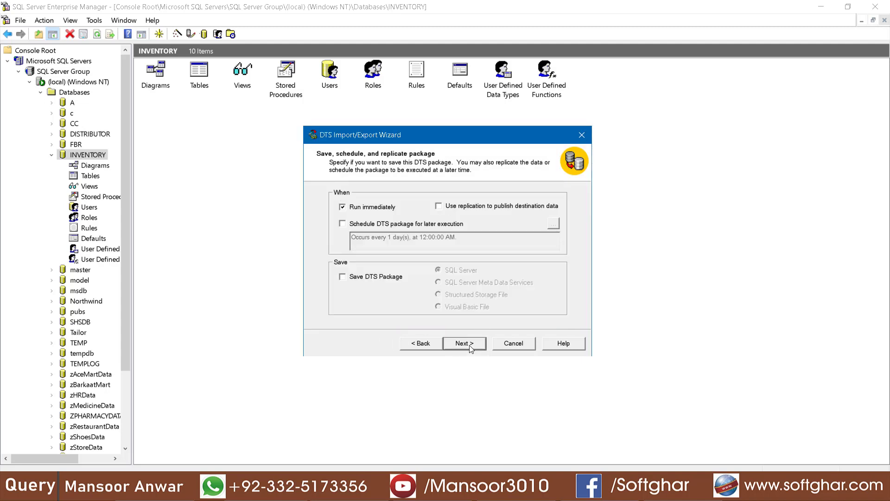
{"action": "left_click", "coordinate": [469, 344]}
{"action": "left_click", "coordinate": [468, 344]}
{"action": "left_click", "coordinate": [537, 282]}
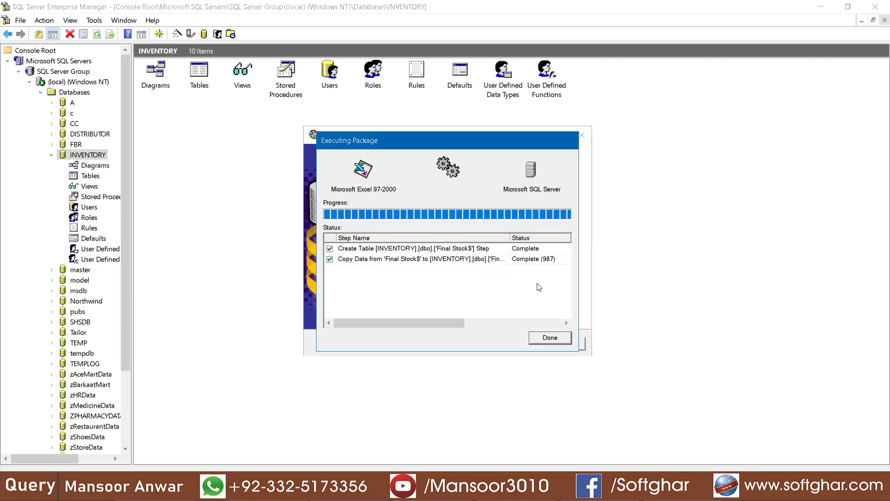
Close the finished import and refresh the INVENTORY database's table list
{"action": "left_click", "coordinate": [550, 338]}
{"action": "left_click", "coordinate": [91, 175]}
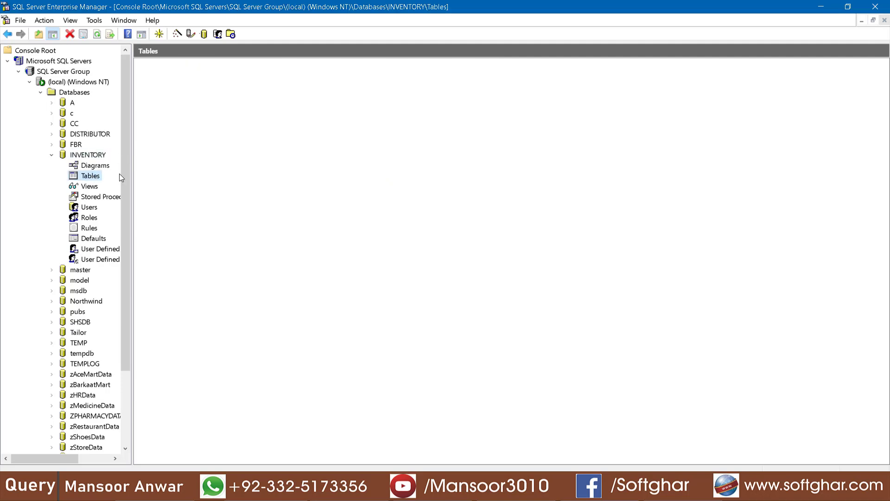
{"action": "right_click", "coordinate": [508, 187]}
{"action": "left_click", "coordinate": [528, 227]}
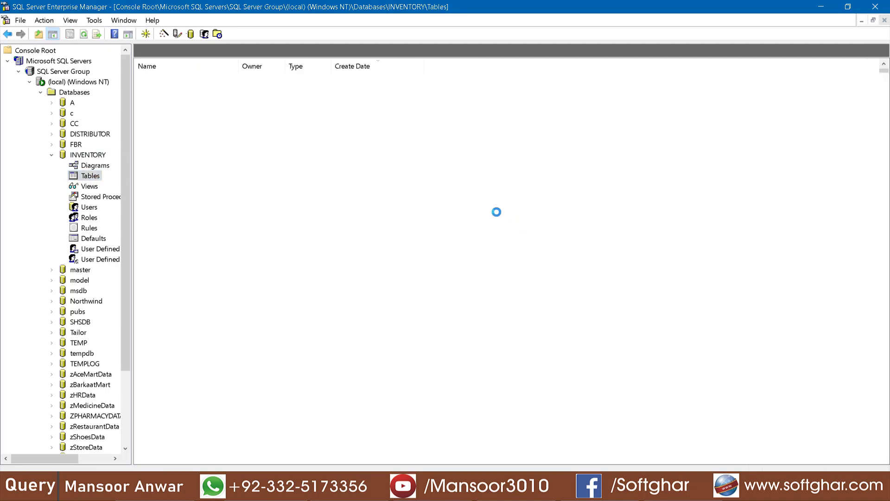
Rename the newly imported 'Final Stock$' table to mydata and confirm the change
{"action": "left_click", "coordinate": [177, 82]}
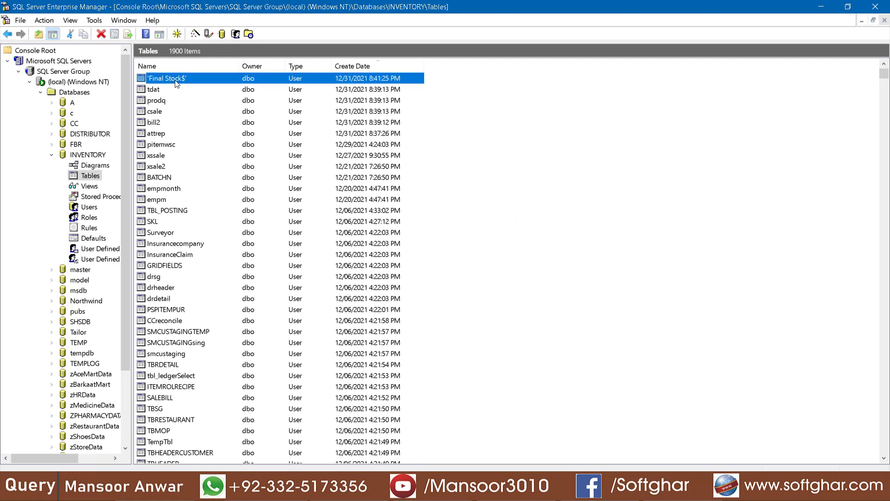
{"action": "left_click", "coordinate": [177, 83]}
{"action": "type", "text": "mydata"}
{"action": "key", "text": "Return"}
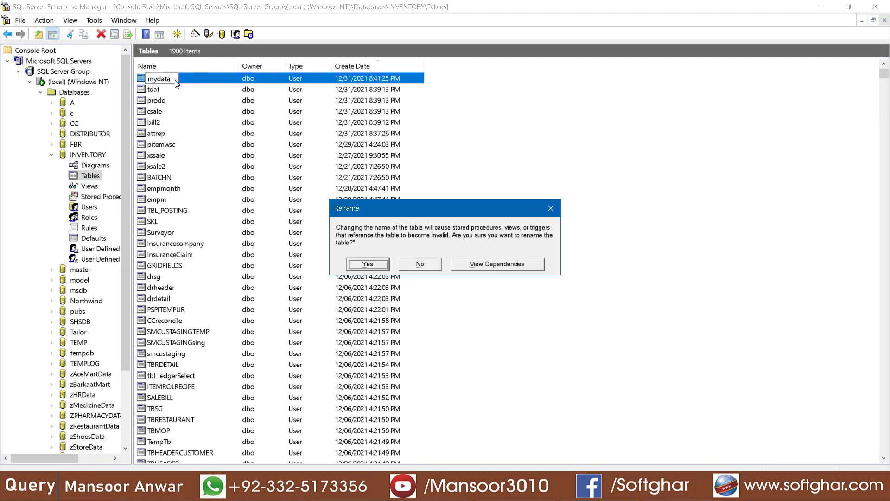
{"action": "left_click", "coordinate": [371, 265]}
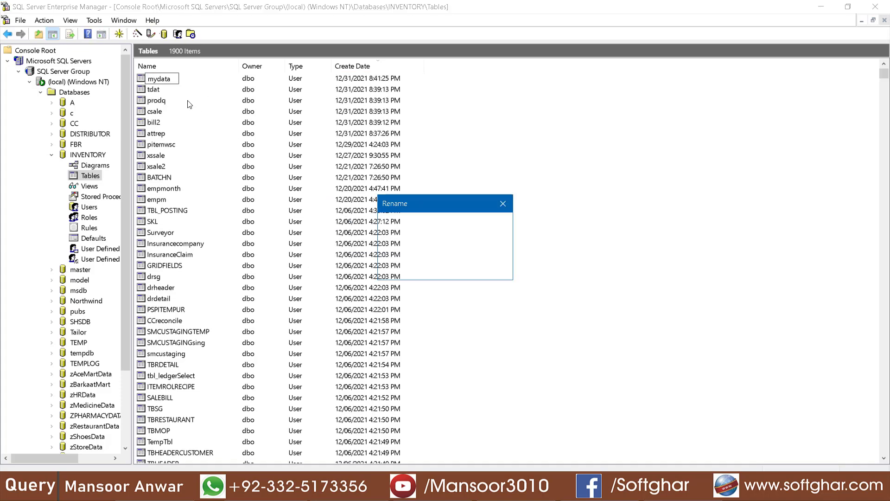
{"action": "left_click", "coordinate": [483, 264]}
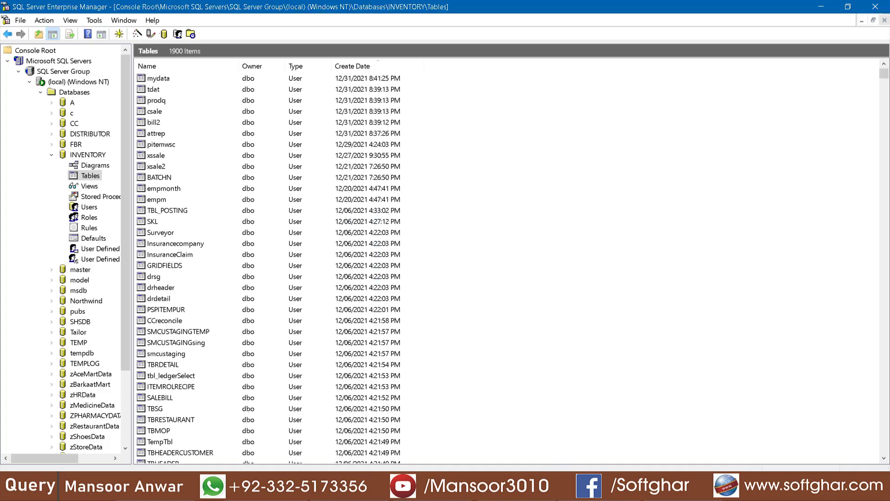
Switch to SQL Query Analyzer and write the statement "select * from mydata" in a new query
{"action": "key", "text": "alt+Tab"}
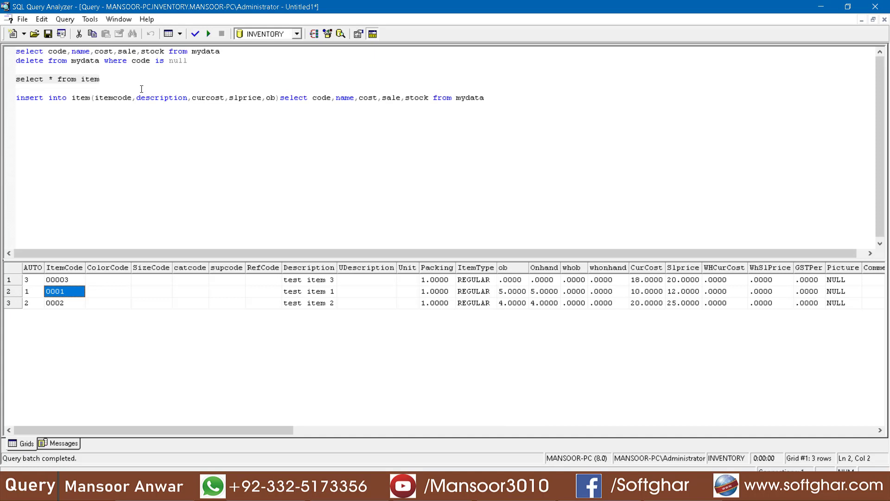
{"action": "left_click", "coordinate": [13, 34]}
{"action": "type", "text": "selec"}
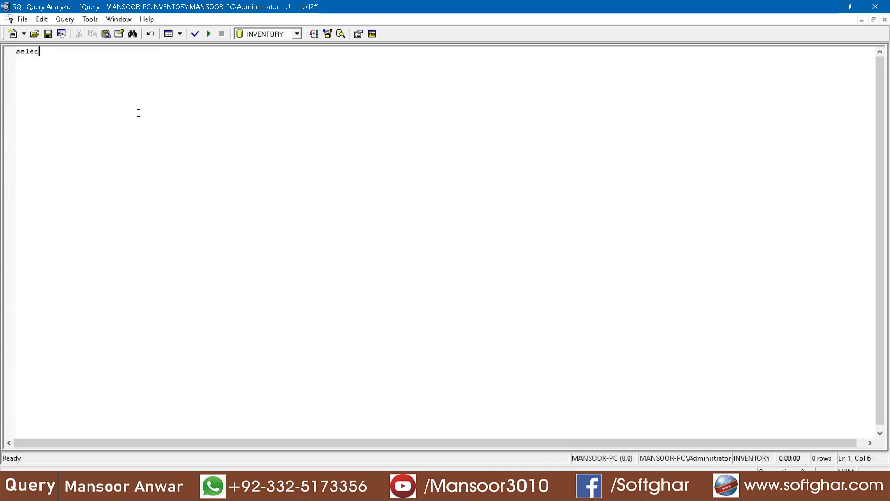
{"action": "type", "text": "t * from my"}
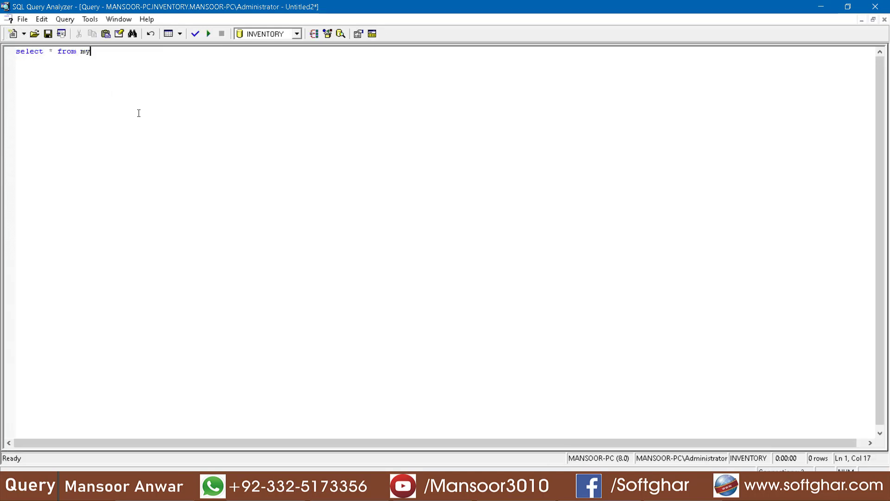
{"action": "type", "text": "data"}
Switch back to SQL Server Enterprise Manager and rename the mydata table to mydata2, confirming the change
{"action": "key", "text": "alt+Tab"}
{"action": "left_click", "coordinate": [172, 78]}
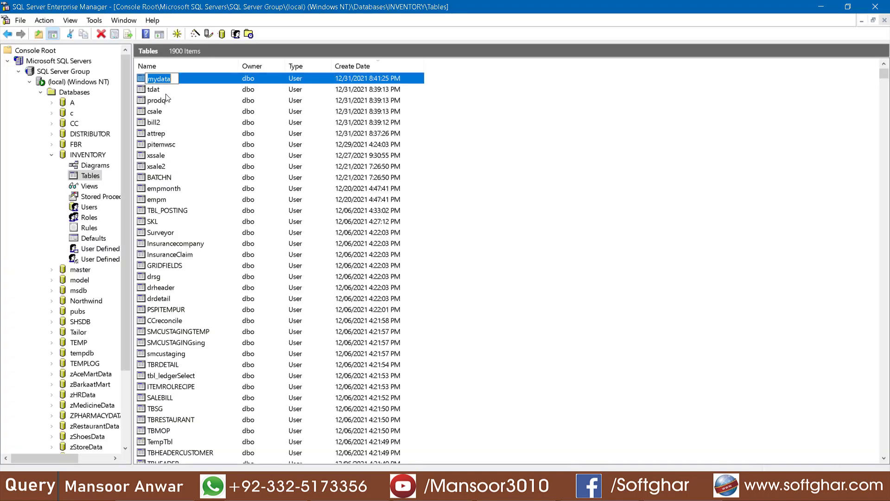
{"action": "left_click", "coordinate": [174, 82]}
{"action": "type", "text": "2"}
{"action": "key", "text": "Return"}
{"action": "left_click", "coordinate": [368, 265]}
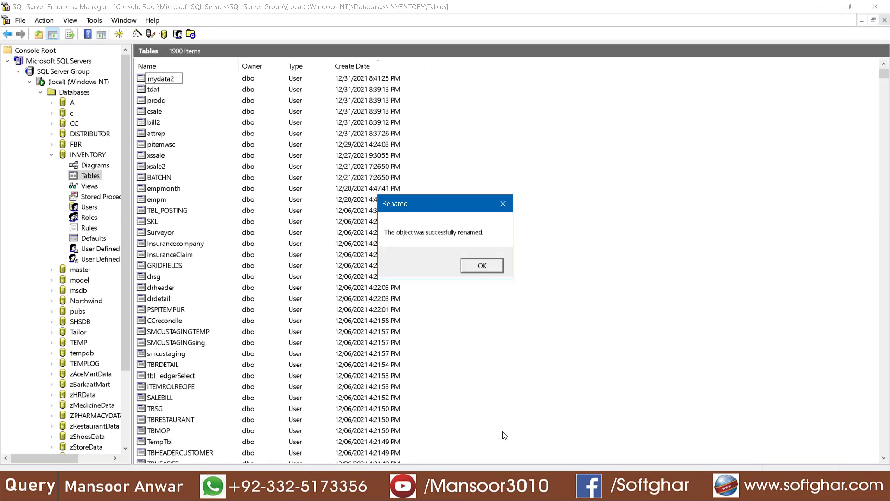
{"action": "left_click", "coordinate": [485, 265]}
Return to SQL Query Analyzer, change the statement to "select * from mydata2" and run it
{"action": "key", "text": "alt+Tab"}
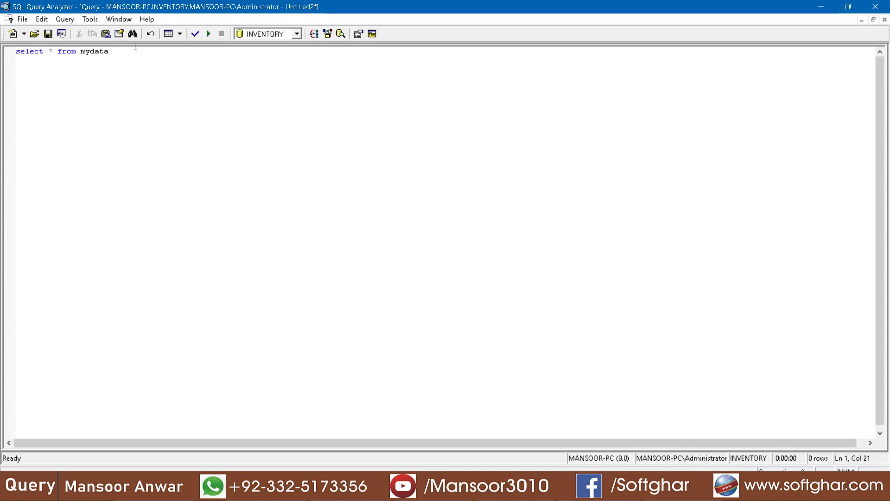
{"action": "left_click", "coordinate": [209, 33]}
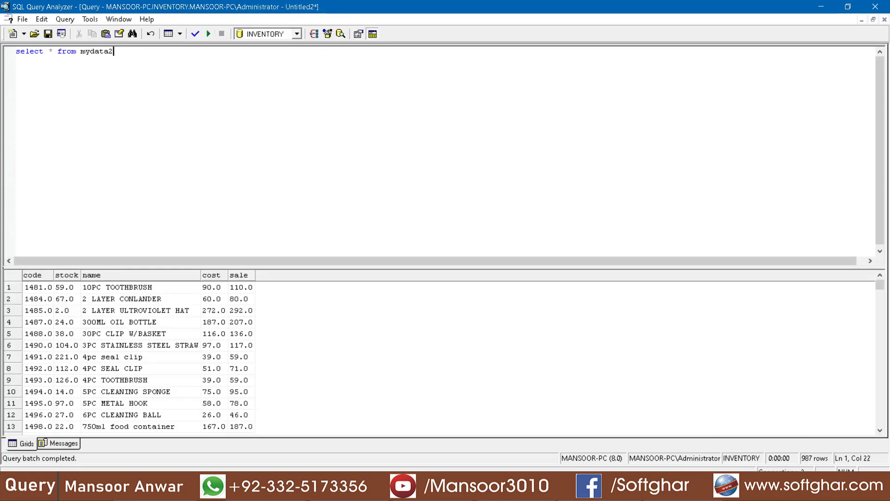
Open Inventory Dec 30.xls from the Excel File folder in Excel and examine how the item codes are stored in the code column
{"action": "key", "text": "alt+Tab"}
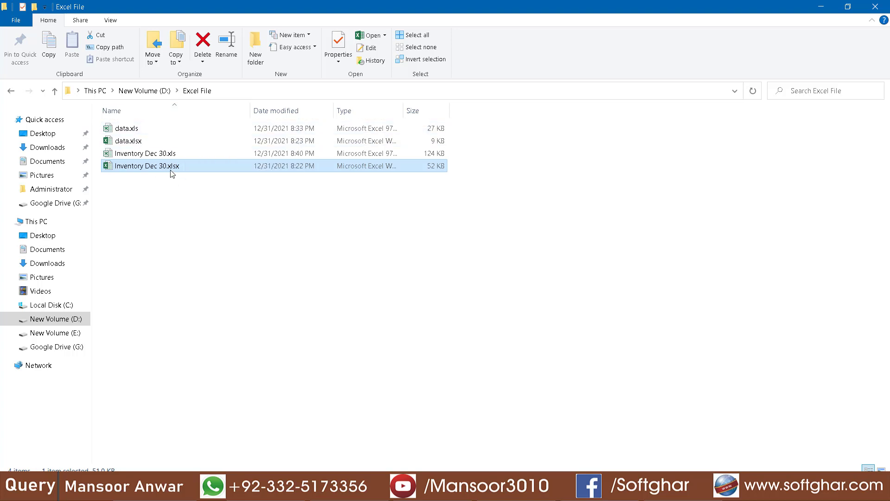
{"action": "double_click", "coordinate": [155, 154]}
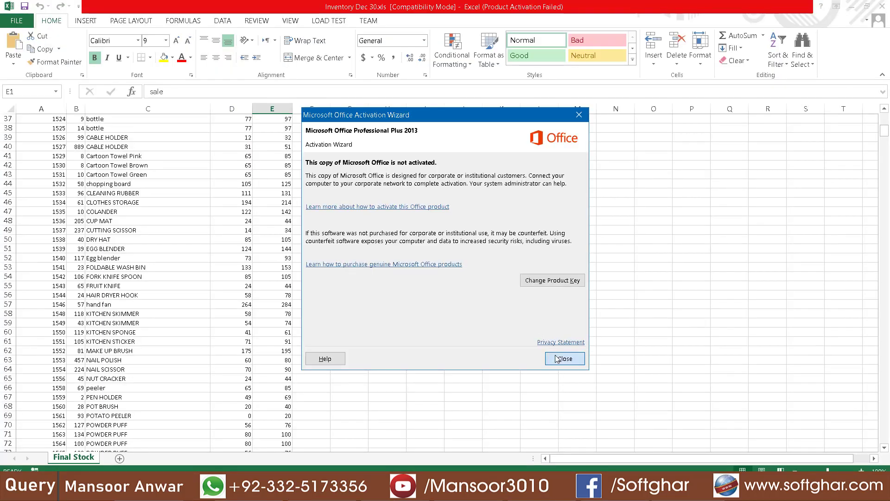
{"action": "left_click", "coordinate": [557, 358]}
{"action": "scroll", "coordinate": [70, 194], "scroll_direction": "up", "scroll_amount": 12}
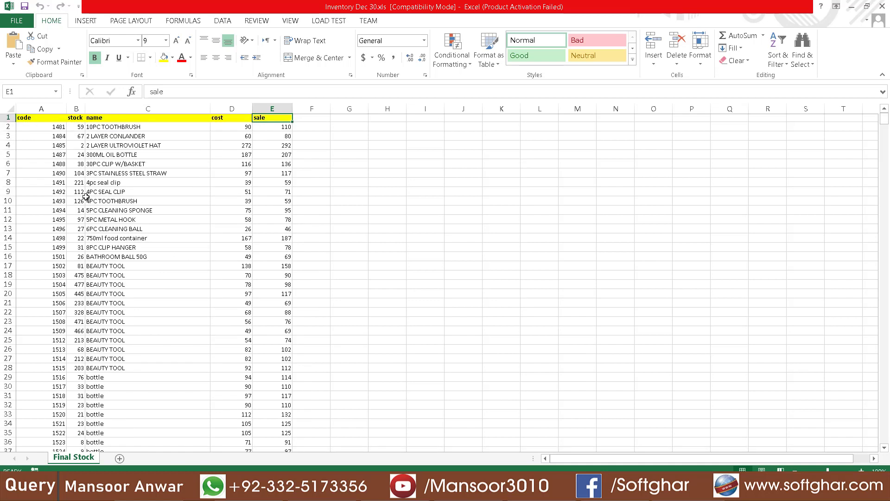
{"action": "left_click", "coordinate": [50, 135]}
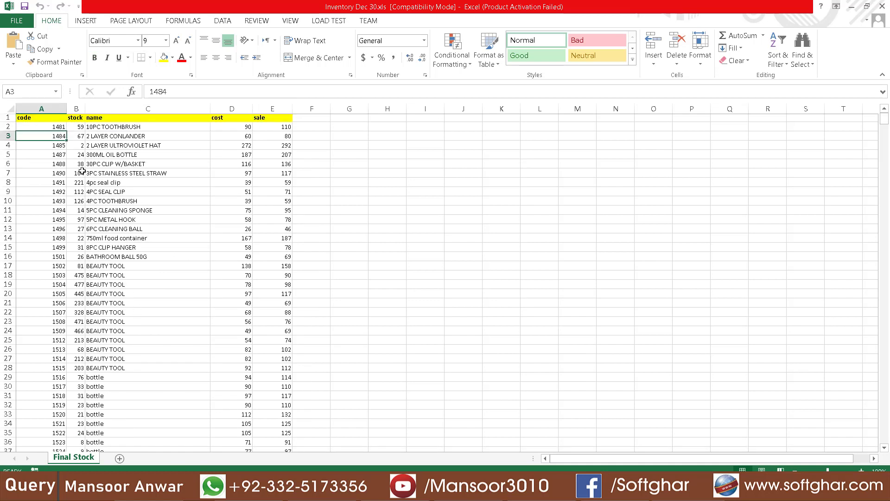
{"action": "left_click", "coordinate": [48, 173]}
{"action": "left_click_drag", "start_coordinate": [50, 210], "coordinate": [50, 220]}
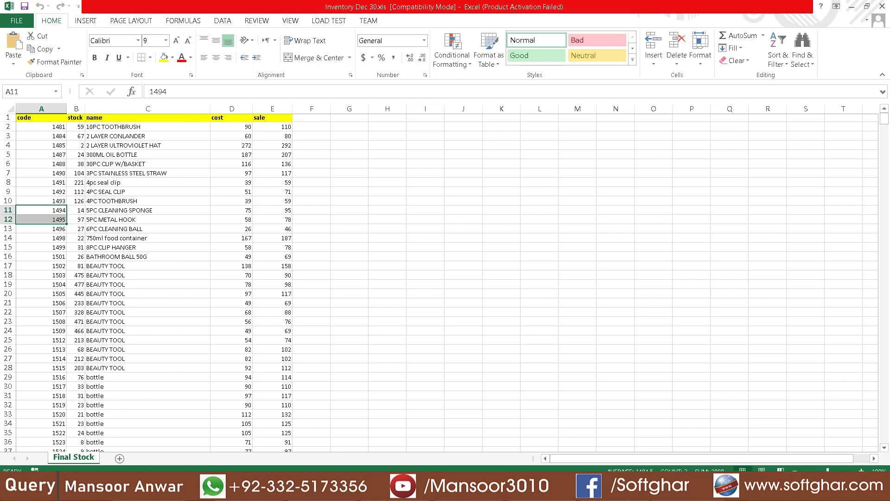
Switch back to SQL Query Analyzer and check the format of the code values in the mydata2 results
{"action": "left_click", "coordinate": [334, 491]}
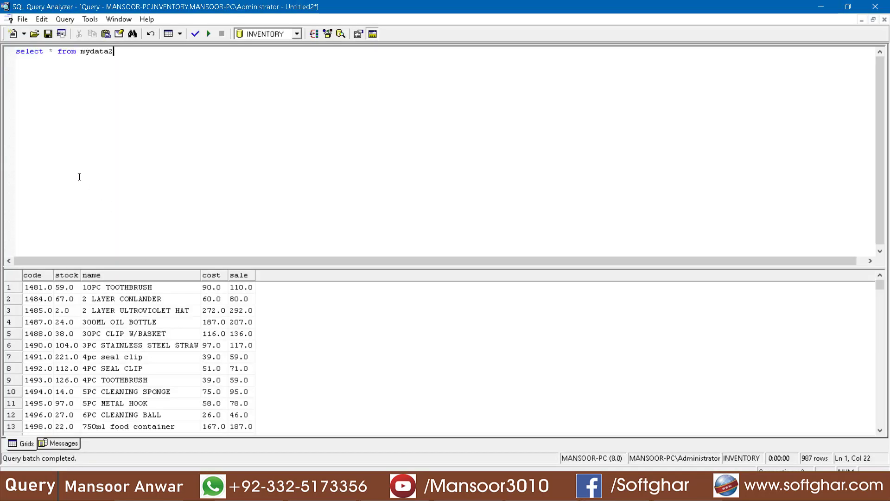
{"action": "left_click", "coordinate": [37, 297]}
{"action": "left_click_drag", "start_coordinate": [37, 368], "coordinate": [37, 381]}
{"action": "left_click", "coordinate": [59, 401]}
{"action": "left_click", "coordinate": [50, 402]}
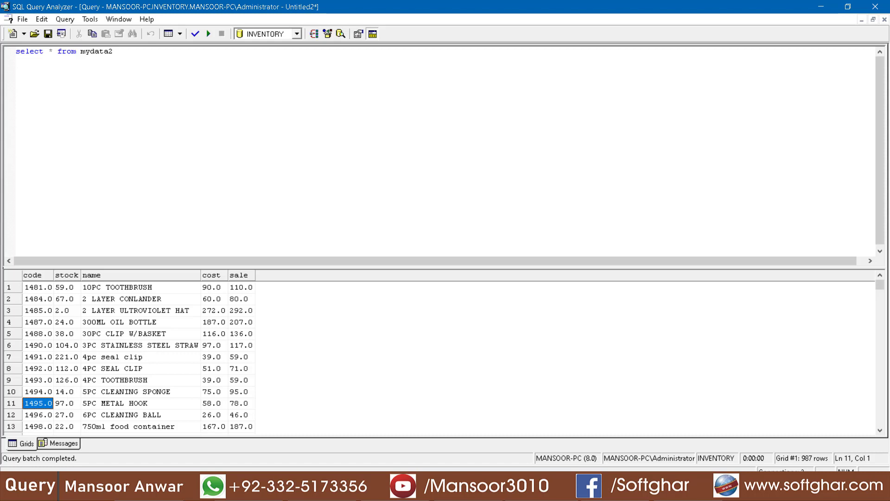
Switch to SQL Server Enterprise Manager, start another data import into the INVENTORY database and list the available data sources
{"action": "key", "text": "alt+Tab"}
{"action": "left_click", "coordinate": [162, 82]}
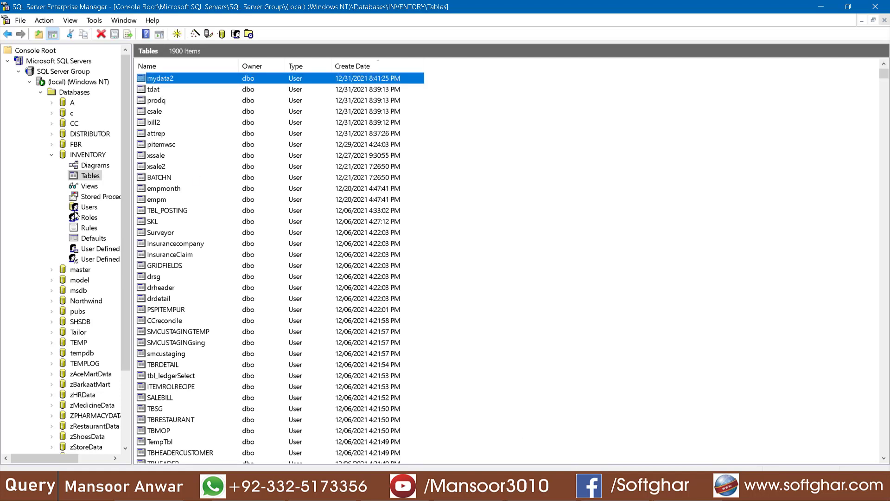
{"action": "left_click", "coordinate": [91, 157]}
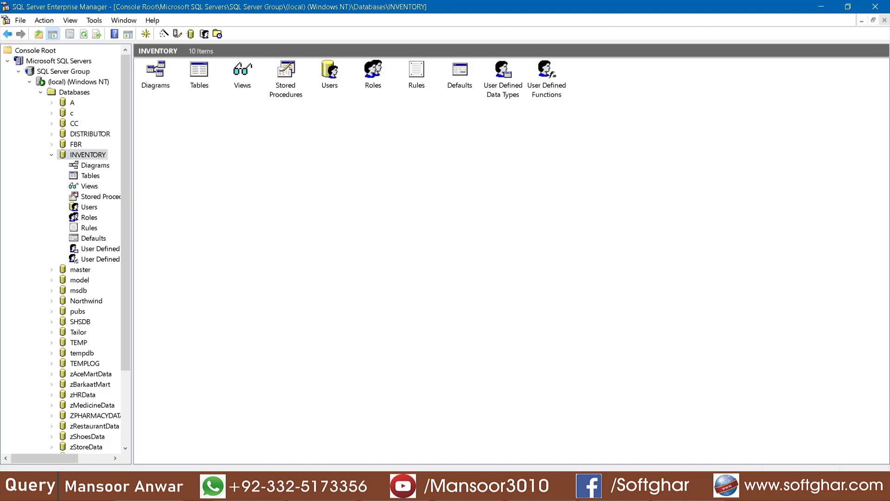
{"action": "right_click", "coordinate": [92, 156]}
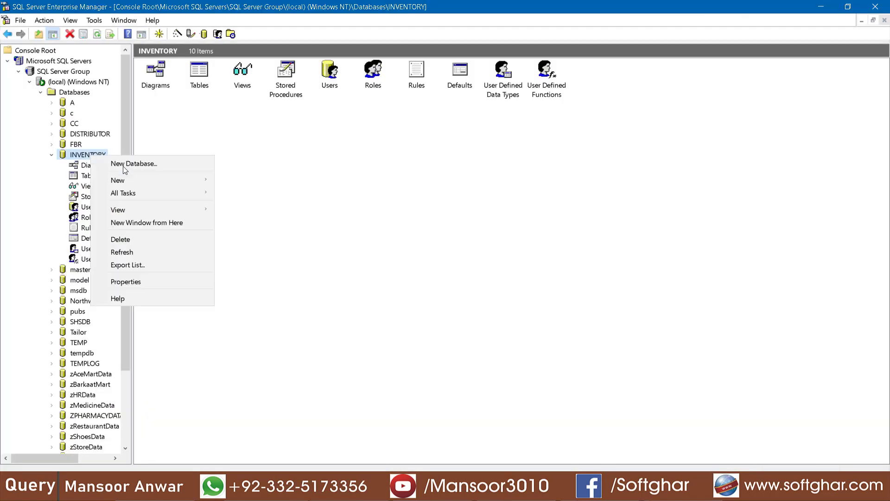
{"action": "mouse_move", "coordinate": [173, 194]}
{"action": "left_click", "coordinate": [283, 197]}
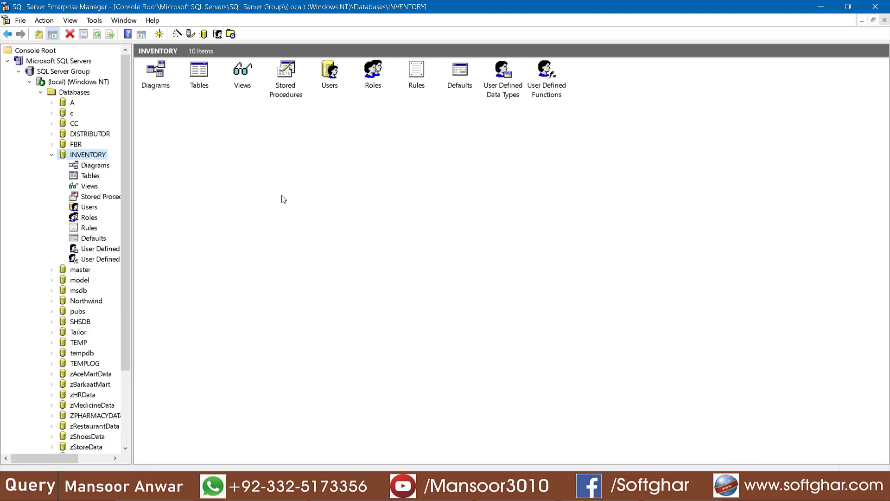
{"action": "left_click", "coordinate": [464, 343]}
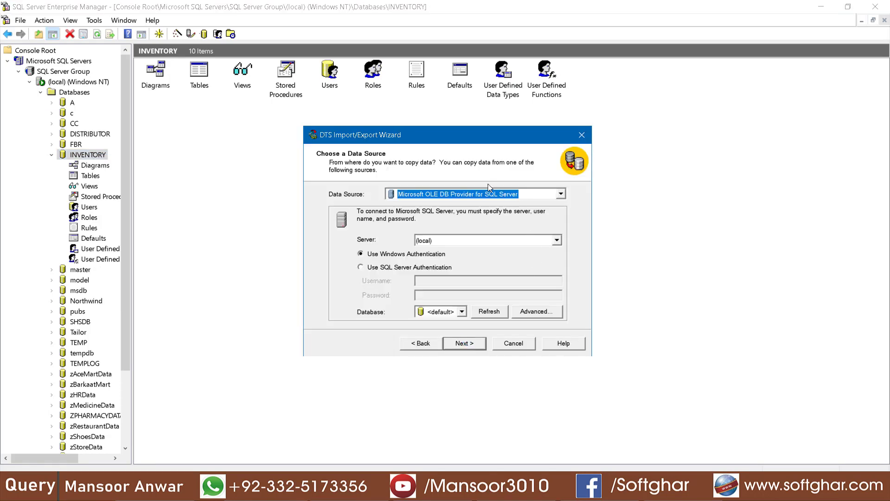
{"action": "left_click", "coordinate": [561, 195]}
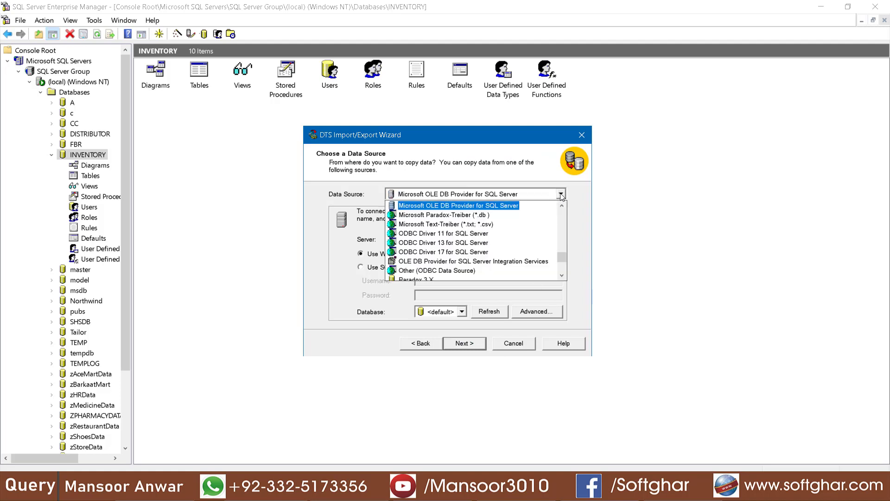
Set the data source to Microsoft Excel 97-2000 and choose the file Inventory Dec 30.xls
{"action": "scroll", "coordinate": [464, 232], "scroll_direction": "up", "scroll_amount": 2}
{"action": "left_click", "coordinate": [465, 233]}
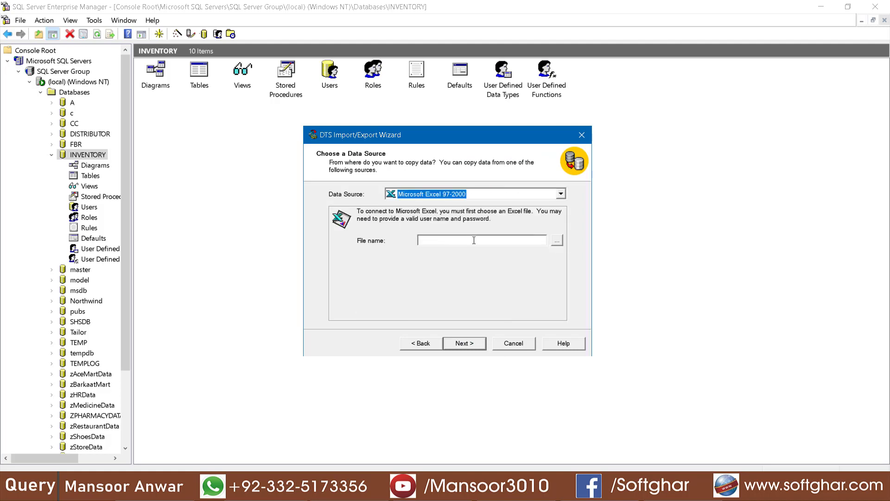
{"action": "left_click", "coordinate": [556, 241]}
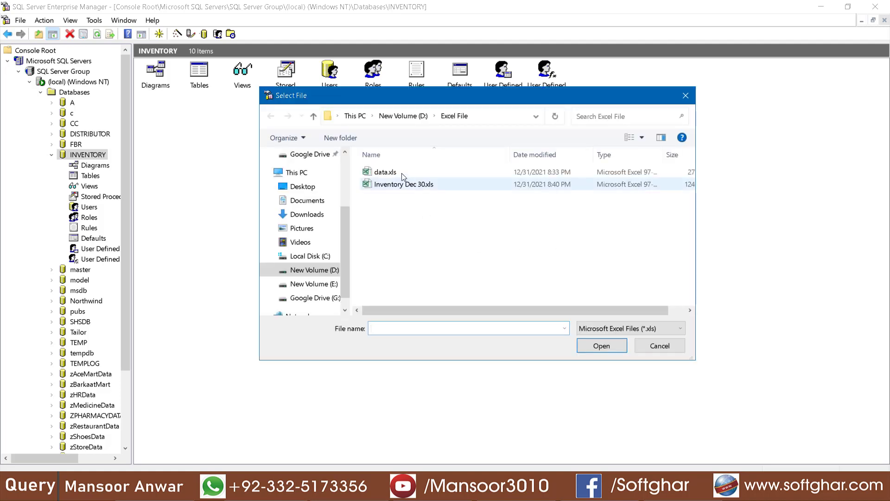
{"action": "left_click", "coordinate": [410, 184]}
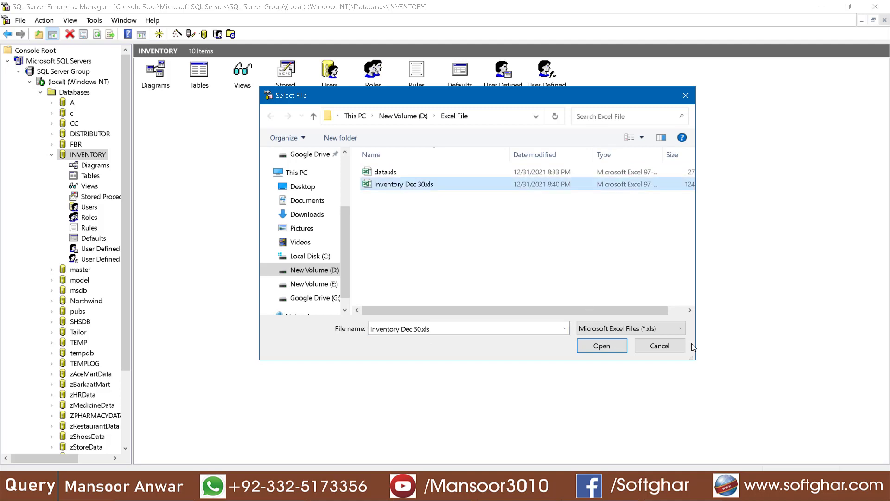
{"action": "left_click", "coordinate": [611, 348]}
{"action": "left_click", "coordinate": [472, 343]}
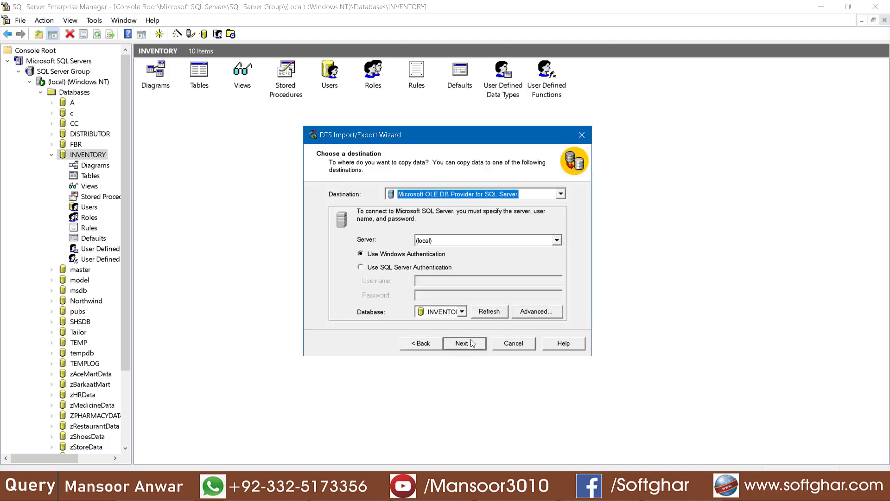
Accept the local INVENTORY database and table copying, and select the first worksheet, 'Final Stock$', as the source
{"action": "left_click", "coordinate": [465, 347]}
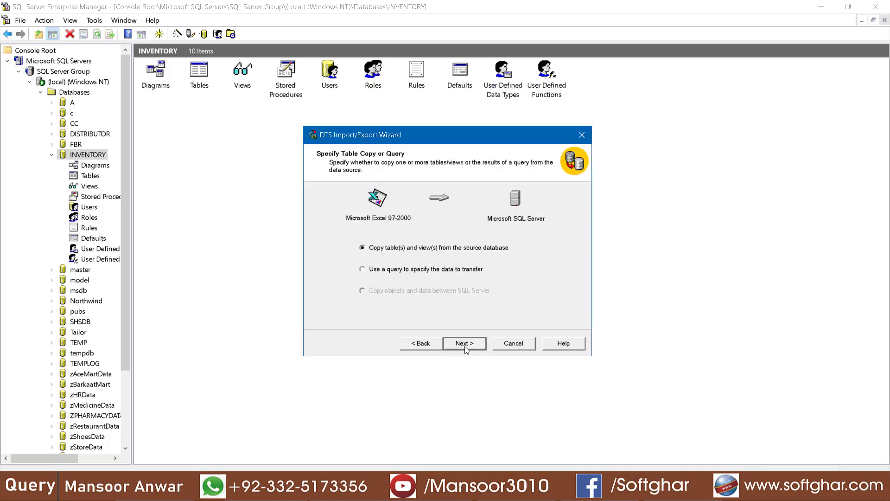
{"action": "left_click", "coordinate": [465, 346]}
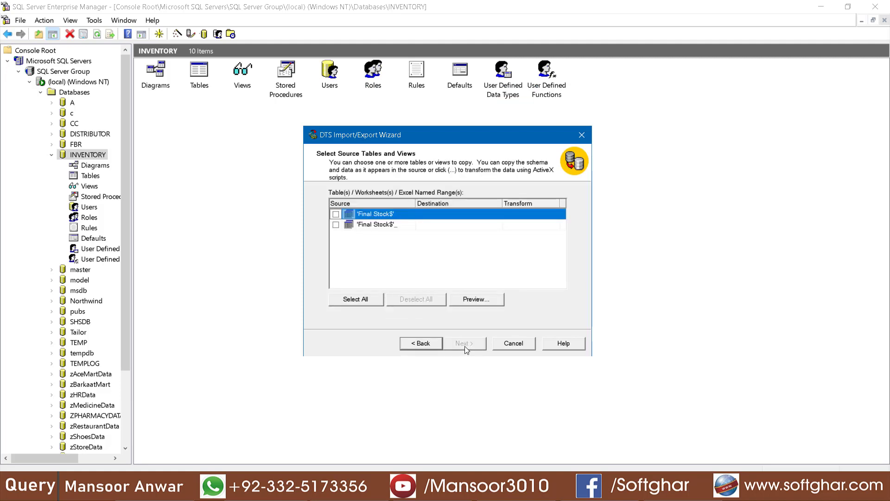
{"action": "left_click", "coordinate": [335, 213]}
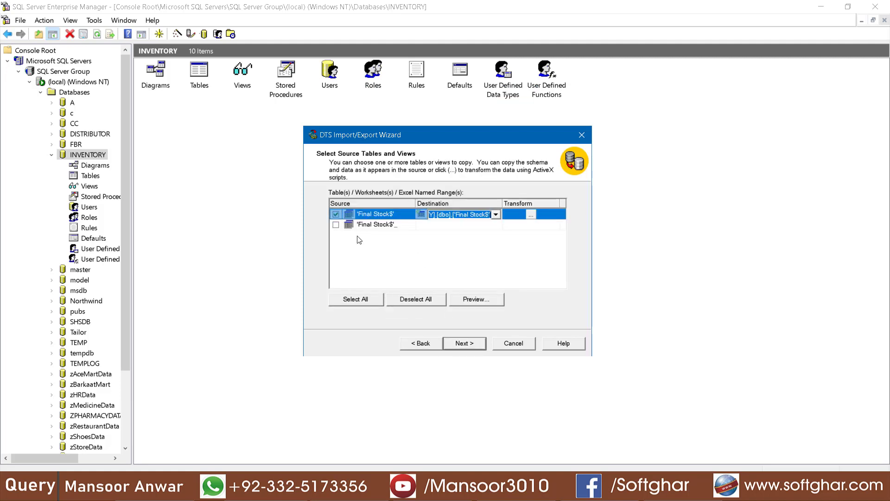
{"action": "left_click", "coordinate": [477, 299]}
{"action": "left_click", "coordinate": [482, 316]}
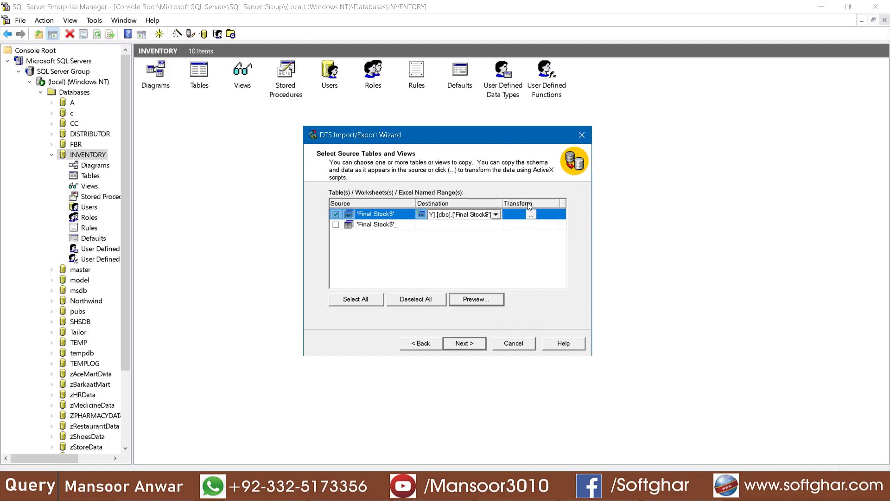
In the 'Final Stock$' column mappings, set the code column's type to nvarchar with size 255
{"action": "left_click", "coordinate": [532, 215]}
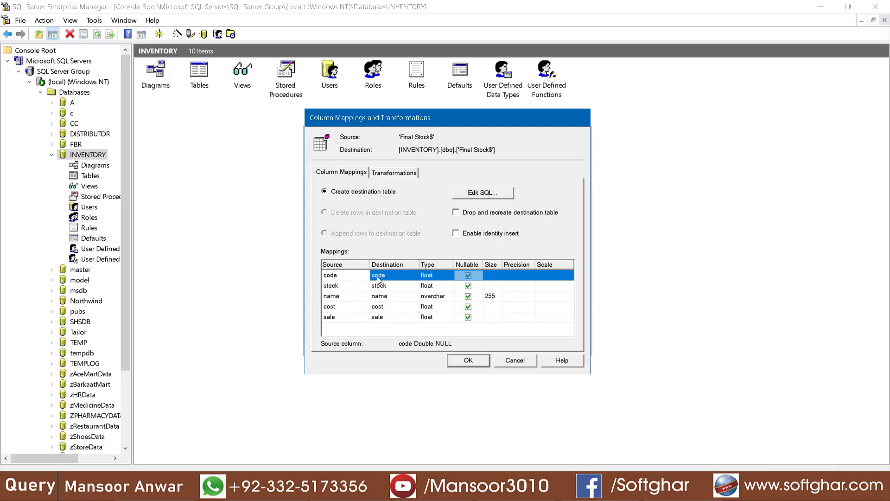
{"action": "left_click", "coordinate": [435, 276]}
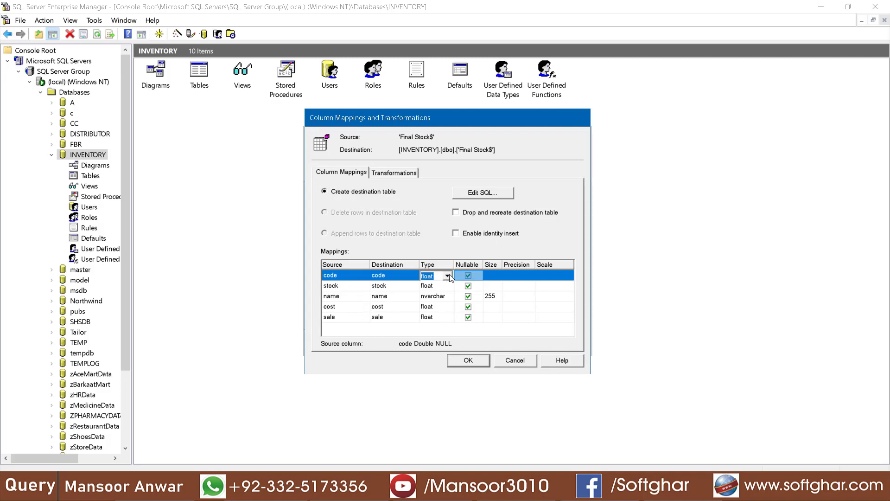
{"action": "key", "text": "n"}
{"action": "left_click", "coordinate": [501, 275]}
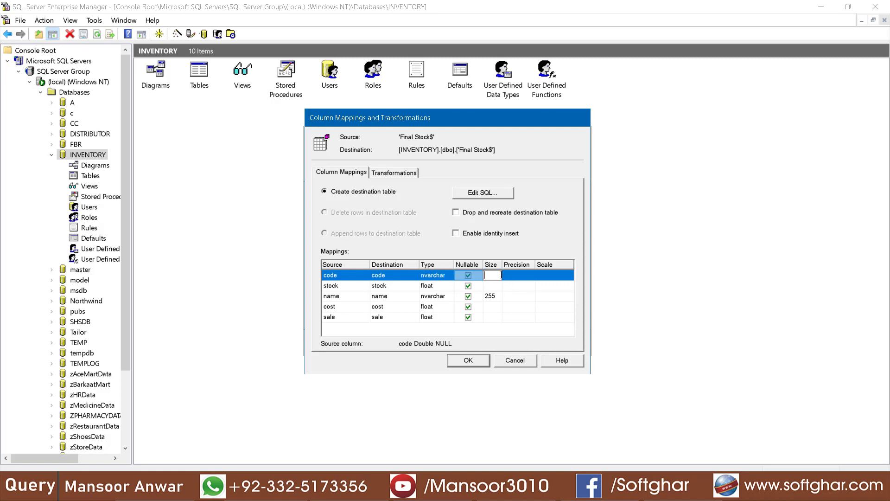
{"action": "type", "text": "255"}
{"action": "key", "text": "Return"}
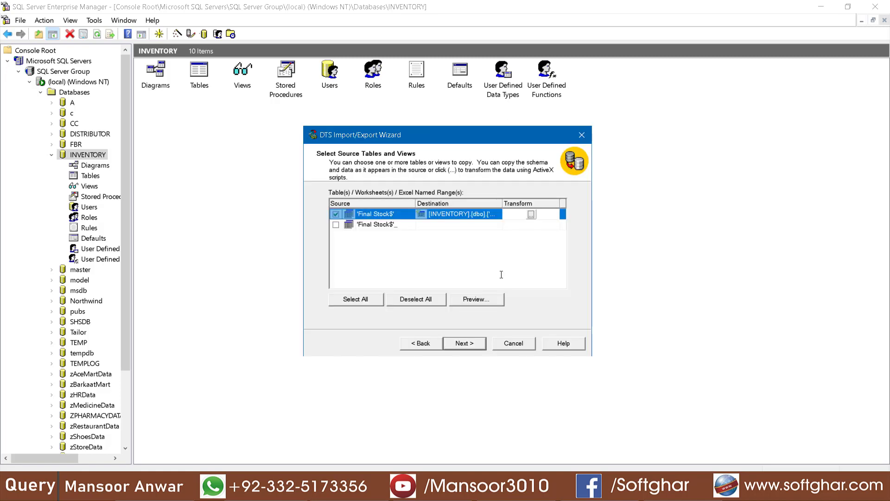
Reopen the 'Final Stock$' column mappings and set the stock column's type to decimal
{"action": "left_click", "coordinate": [530, 214]}
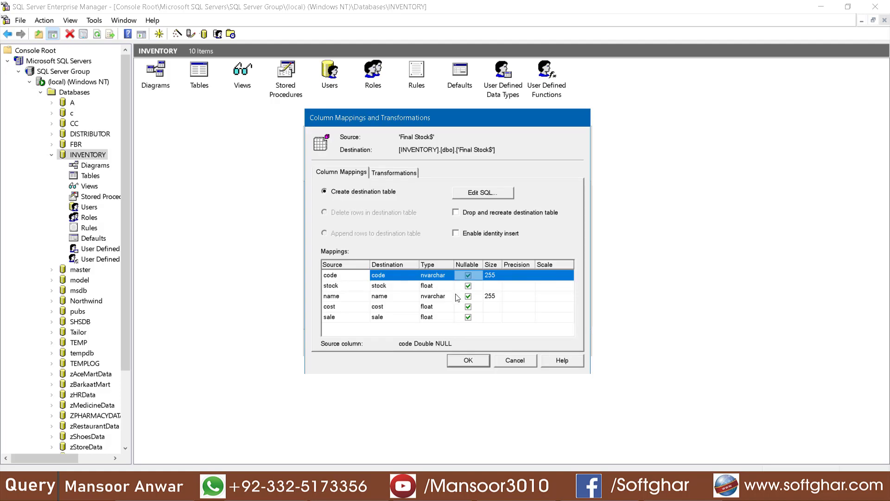
{"action": "left_click", "coordinate": [328, 286]}
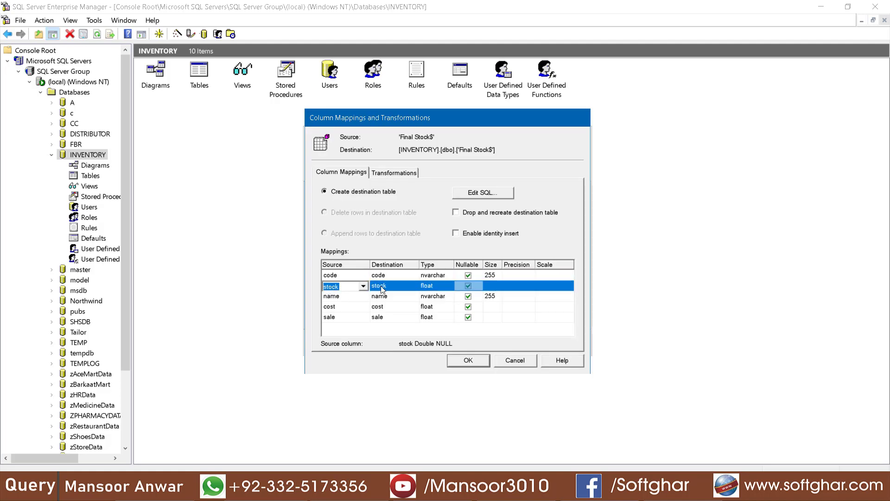
{"action": "left_click", "coordinate": [438, 287]}
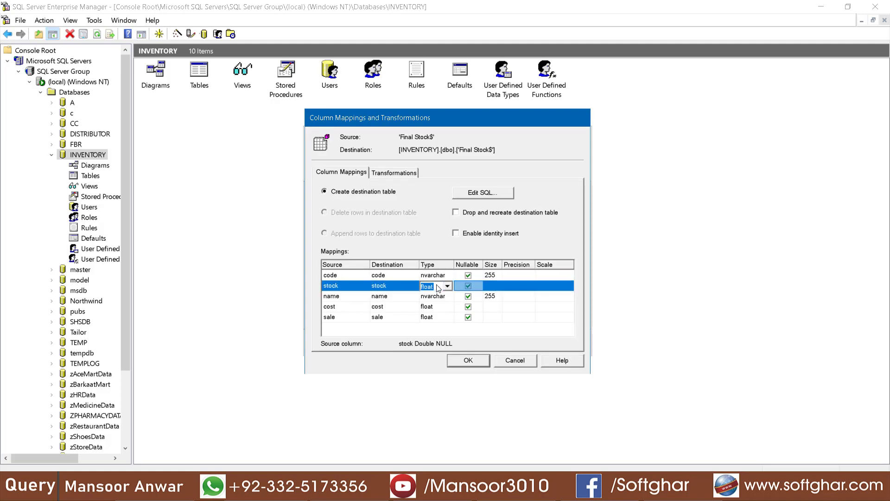
{"action": "key", "text": "d"}
{"action": "key", "text": "d"}
{"action": "left_click", "coordinate": [515, 287]}
Set the cost and sale columns to the decimal type and try to confirm the column mappings
{"action": "left_click", "coordinate": [438, 297]}
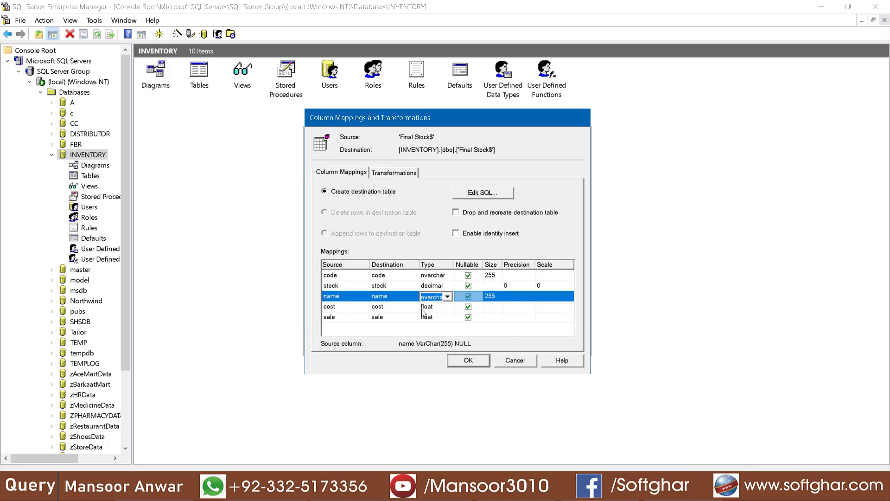
{"action": "left_click", "coordinate": [442, 307]}
{"action": "key", "text": "Up"}
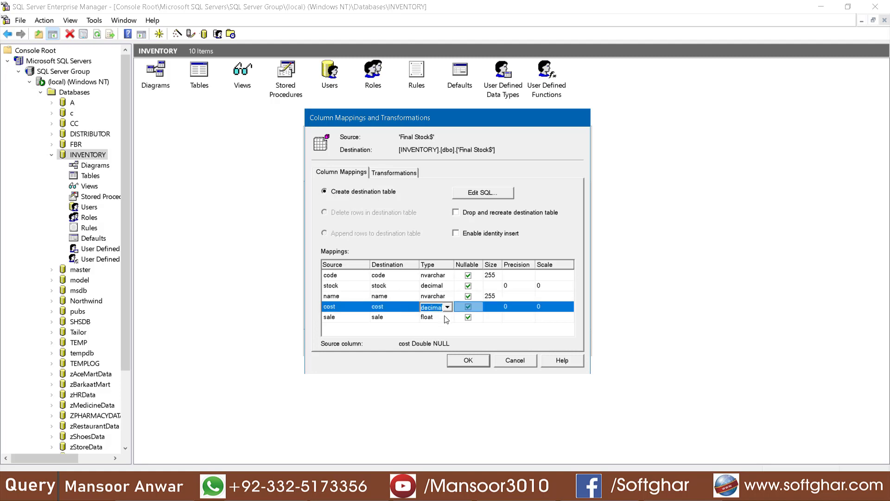
{"action": "left_click", "coordinate": [446, 318]}
{"action": "key", "text": "Up"}
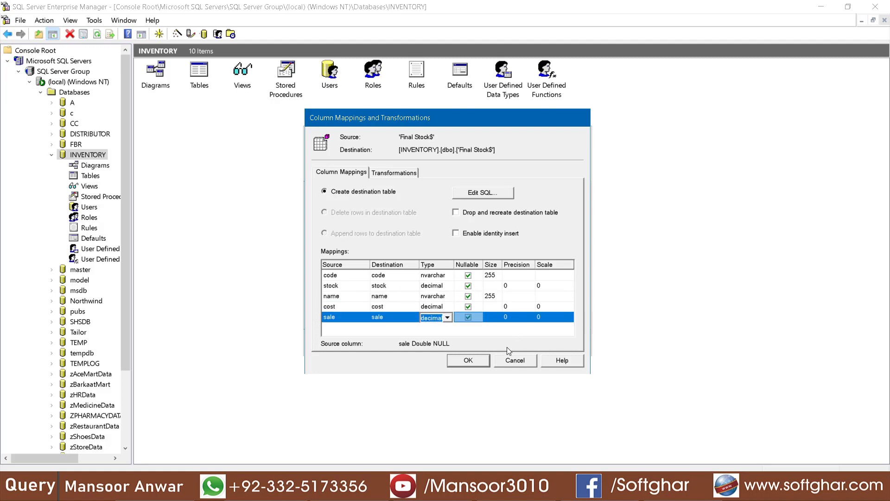
{"action": "left_click", "coordinate": [474, 362]}
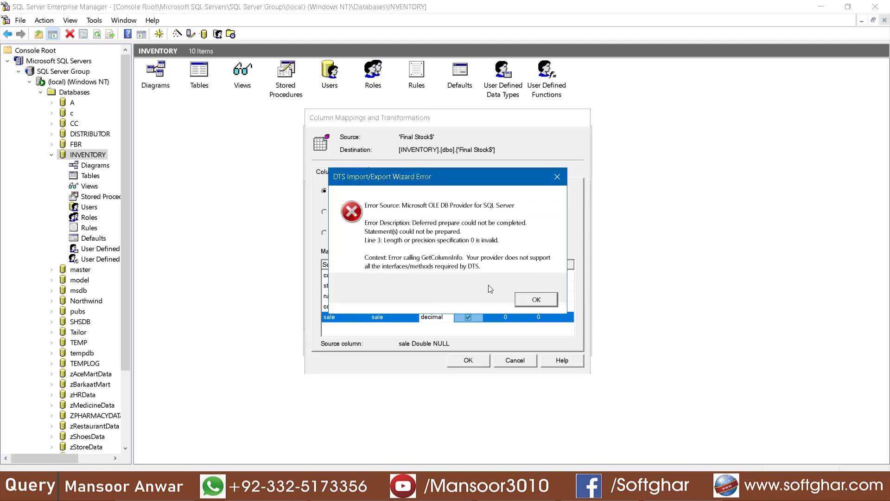
Dismiss the error, set the precision of the sale, cost and stock columns to 4, and confirm the mappings
{"action": "left_click", "coordinate": [536, 299]}
{"action": "left_click", "coordinate": [522, 317]}
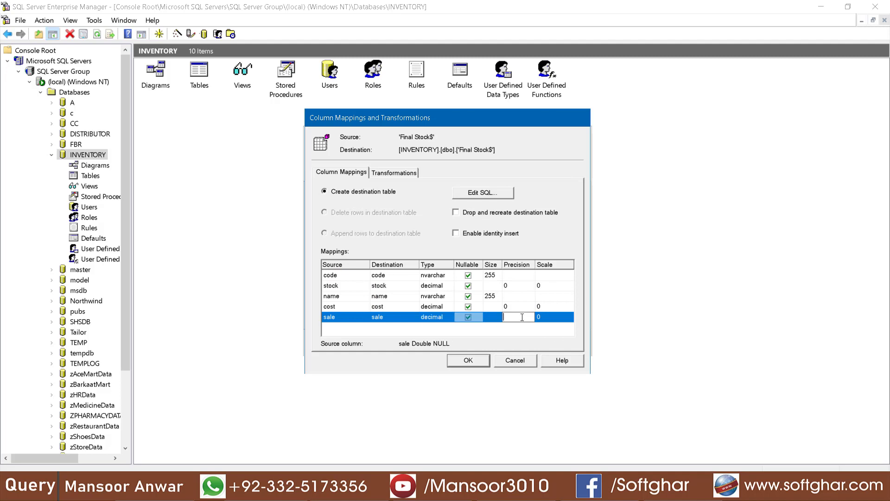
{"action": "key", "text": "Up"}
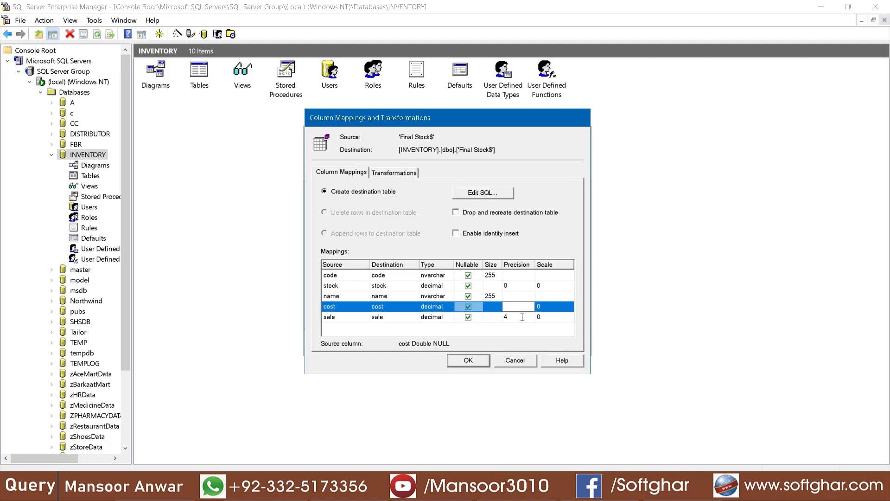
{"action": "key", "text": "Up"}
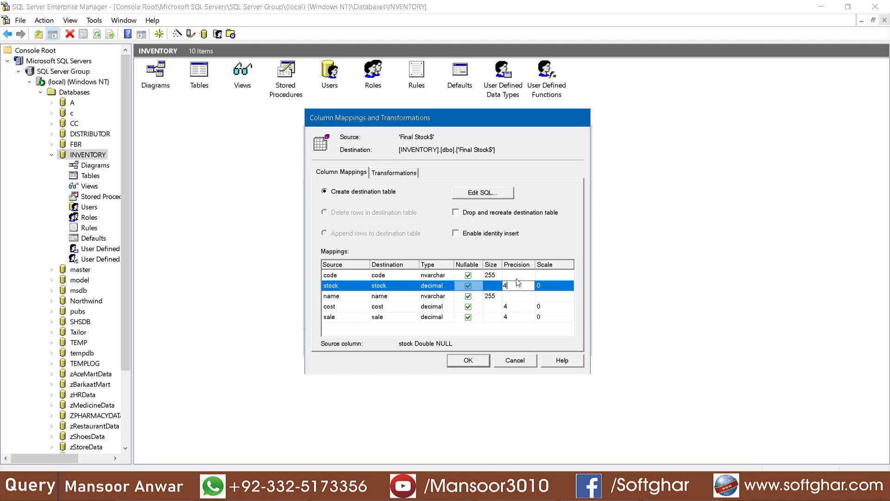
{"action": "left_click", "coordinate": [452, 360]}
Run the import immediately without saving the DTS package, and close the execution report
{"action": "left_click", "coordinate": [471, 344]}
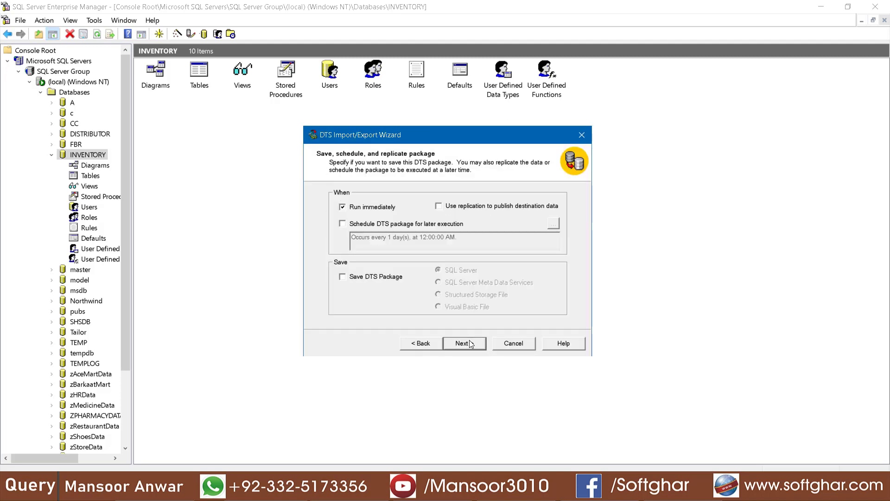
{"action": "left_click", "coordinate": [473, 344]}
{"action": "left_click", "coordinate": [474, 345]}
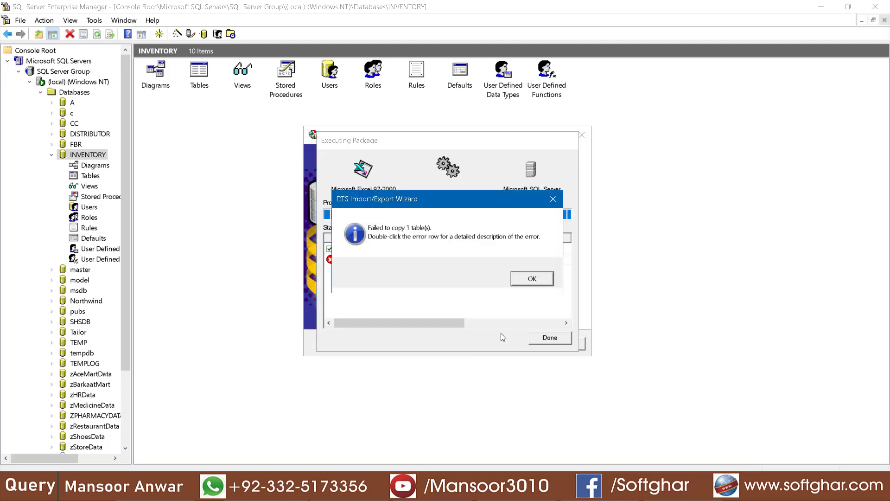
{"action": "left_click", "coordinate": [533, 280]}
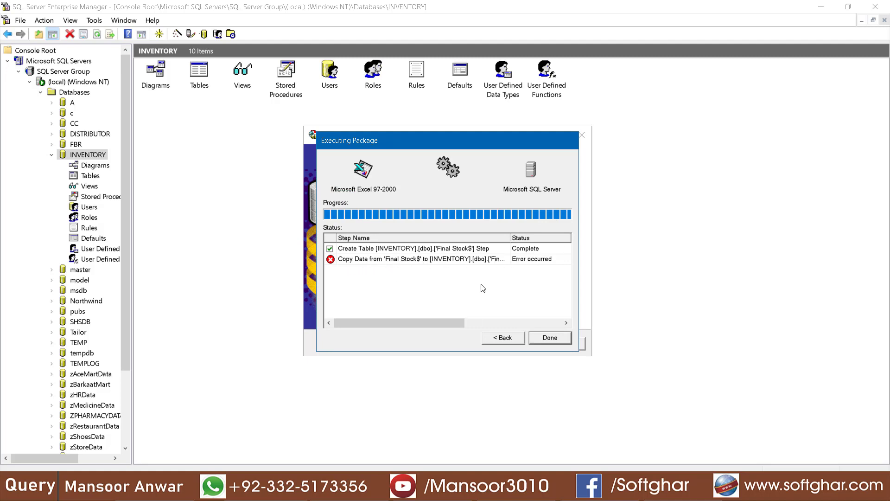
{"action": "left_click", "coordinate": [551, 338]}
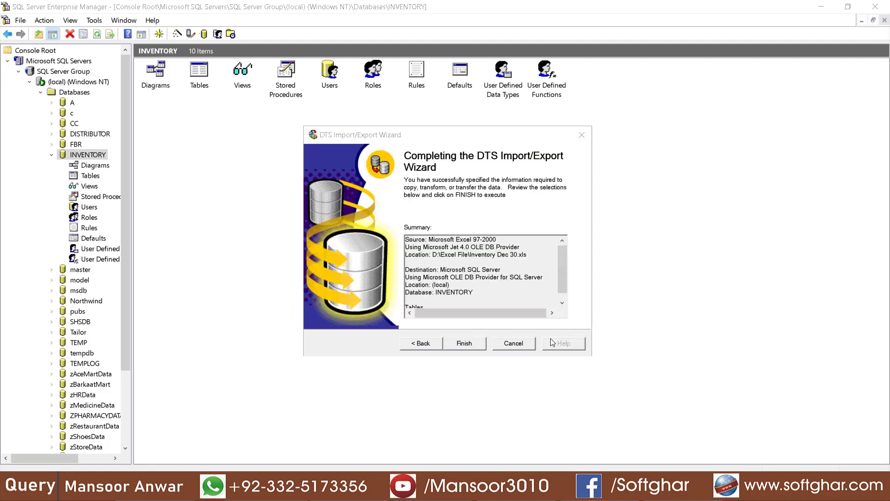
Show the tables of the INVENTORY database and refresh the list
{"action": "left_click", "coordinate": [95, 175]}
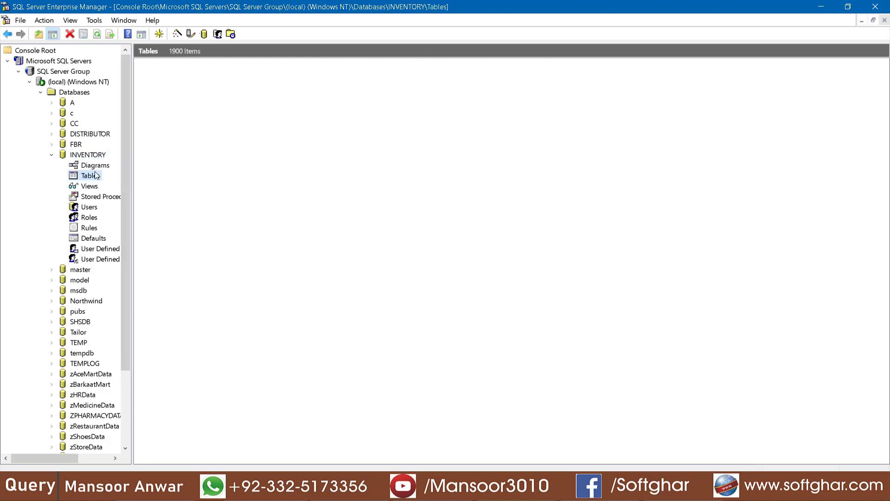
{"action": "right_click", "coordinate": [527, 188]}
{"action": "left_click", "coordinate": [553, 227]}
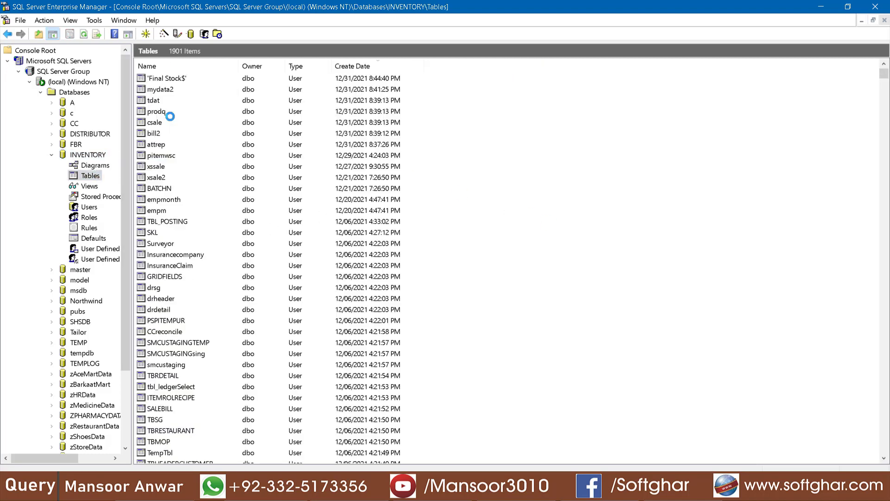
Rename the 'Final Stock$' table to mydata3 and confirm the change
{"action": "left_click", "coordinate": [182, 89]}
{"action": "left_click", "coordinate": [183, 82]}
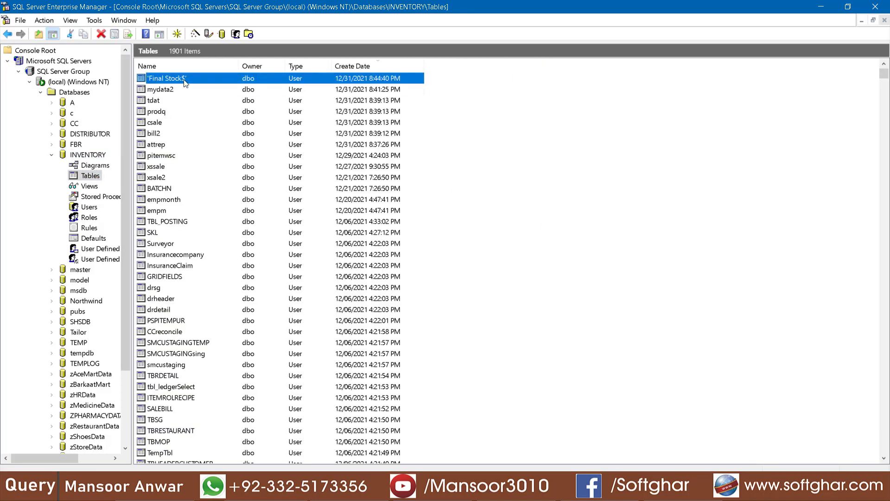
{"action": "left_click", "coordinate": [185, 78]}
{"action": "type", "text": "mydata3"}
{"action": "key", "text": "Return"}
{"action": "key", "text": "Return"}
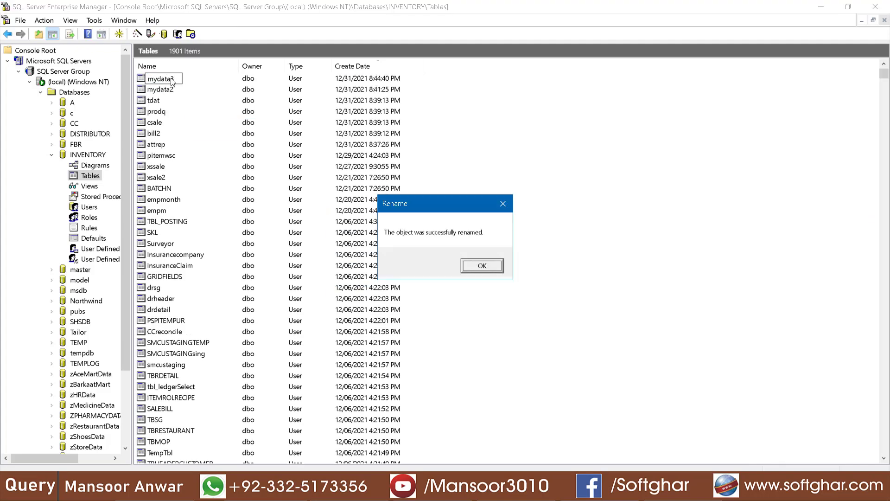
{"action": "left_click", "coordinate": [481, 266]}
Switch to SQL Query Analyzer and add the query "select * from mydata3" below the existing mydata2 query
{"action": "key", "text": "alt+Tab"}
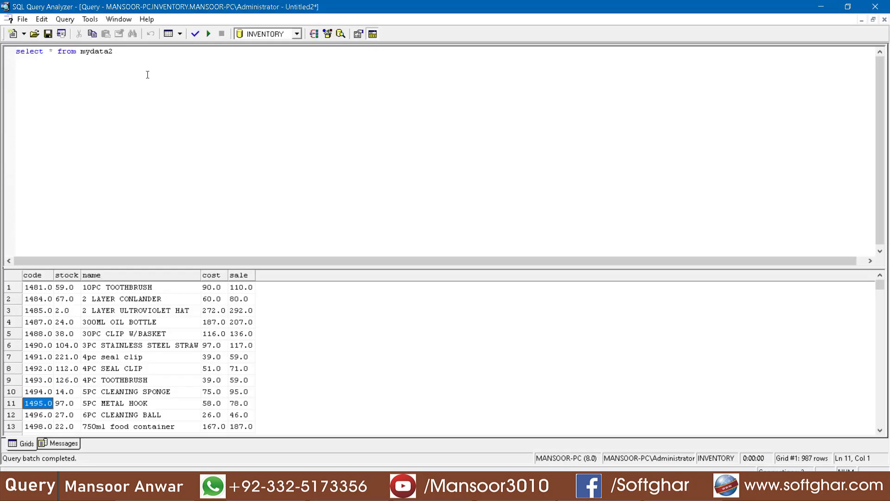
{"action": "triple_click", "coordinate": [34, 51]}
{"action": "key", "text": "ctrl+c"}
{"action": "key", "text": "End"}
{"action": "key", "text": "Return"}
{"action": "key", "text": "ctrl+v"}
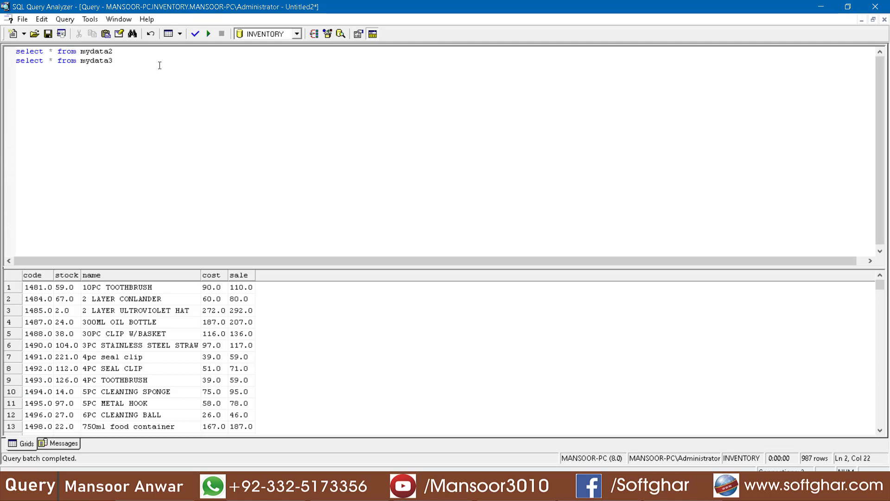
Run the mydata2 and mydata3 queries together and enlarge the result grids to compare both tables
{"action": "key", "text": "ctrl+shift+Home"}
{"action": "left_click", "coordinate": [209, 34]}
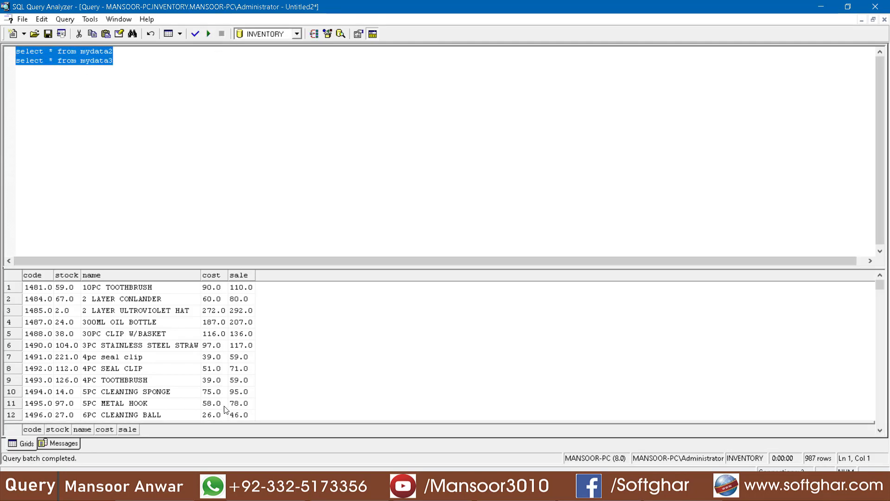
{"action": "left_click_drag", "start_coordinate": [260, 424], "coordinate": [280, 355]}
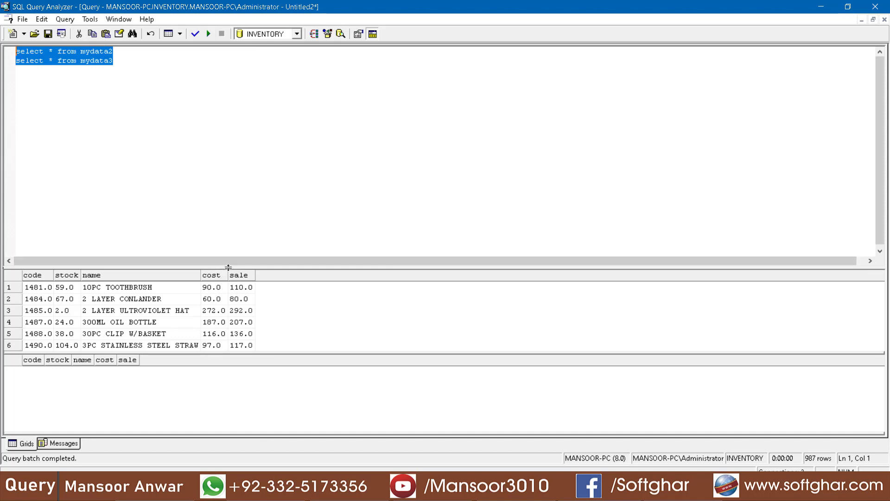
{"action": "left_click_drag", "start_coordinate": [227, 268], "coordinate": [253, 153]}
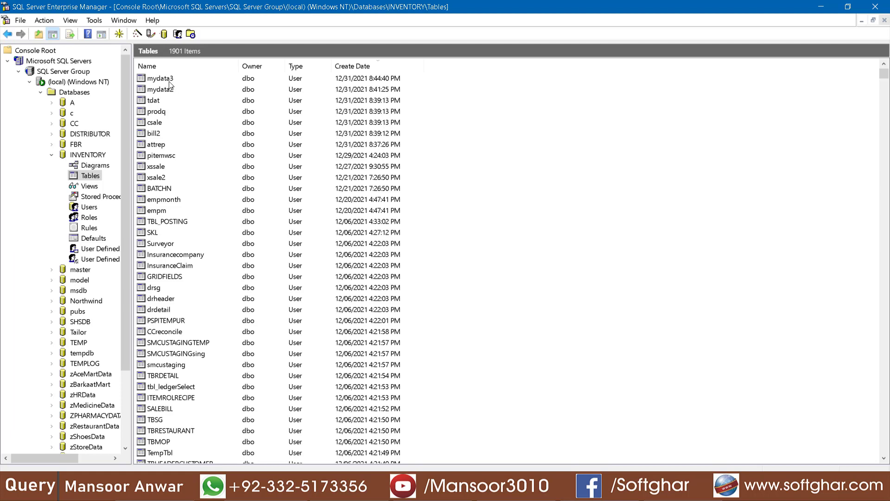
Start the data import wizard for the INVENTORY database and proceed to choosing the data source
{"action": "left_click", "coordinate": [169, 82]}
{"action": "left_click", "coordinate": [88, 154]}
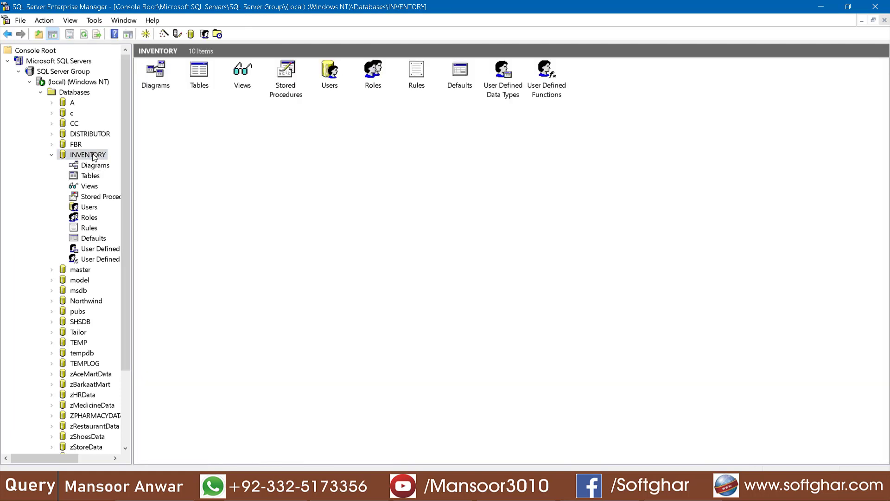
{"action": "right_click", "coordinate": [93, 157]}
{"action": "mouse_move", "coordinate": [157, 189]}
{"action": "left_click", "coordinate": [257, 186]}
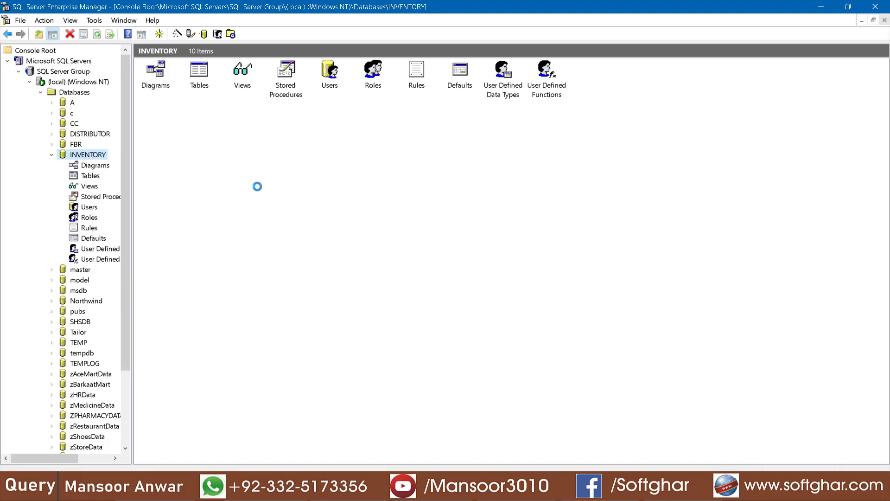
{"action": "left_click", "coordinate": [481, 344]}
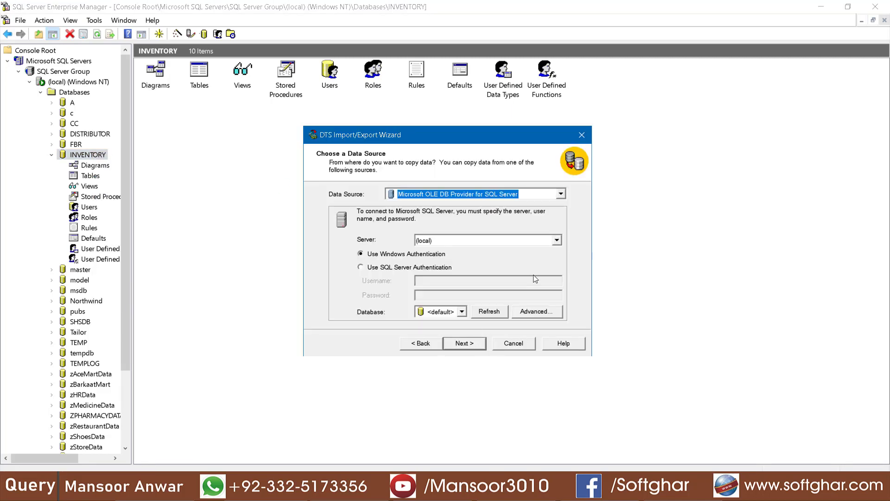
Set the data source to Microsoft Excel 97-2000 and choose the file Inventory Dec 30.xls
{"action": "left_click", "coordinate": [561, 193]}
{"action": "scroll", "coordinate": [455, 226], "scroll_direction": "up", "scroll_amount": 3}
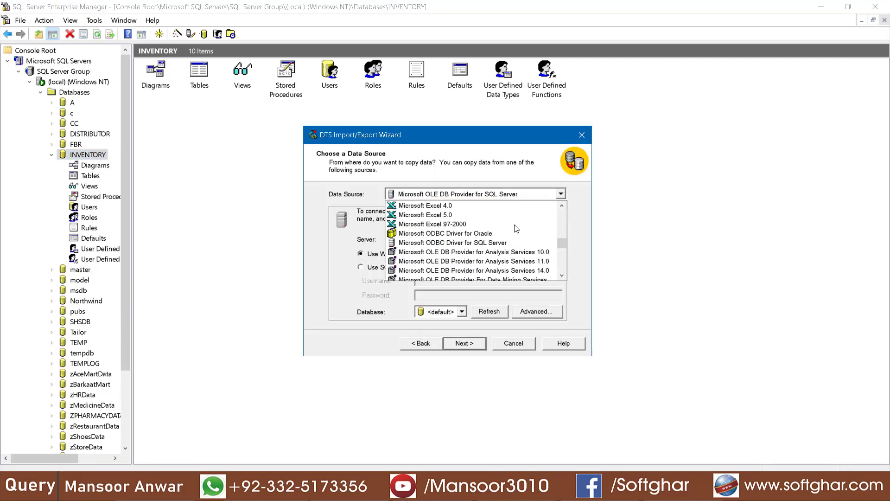
{"action": "left_click", "coordinate": [455, 224]}
{"action": "left_click", "coordinate": [557, 241]}
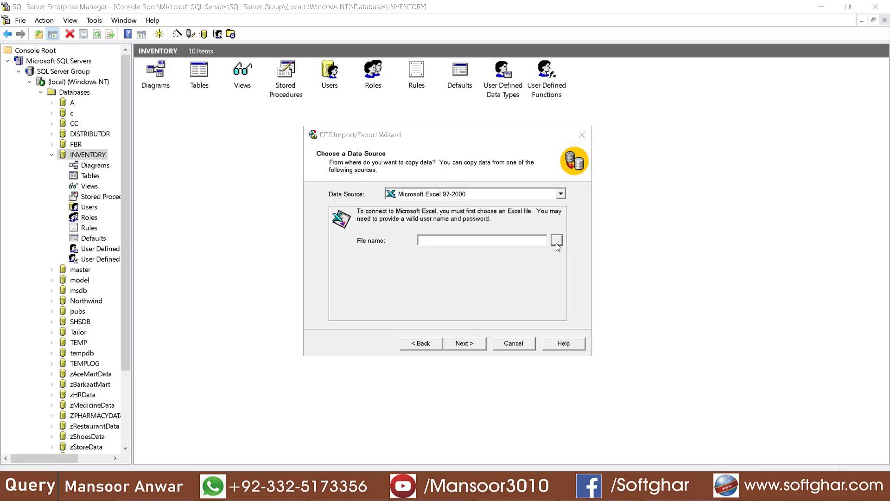
{"action": "left_click", "coordinate": [403, 184]}
{"action": "left_click", "coordinate": [602, 348]}
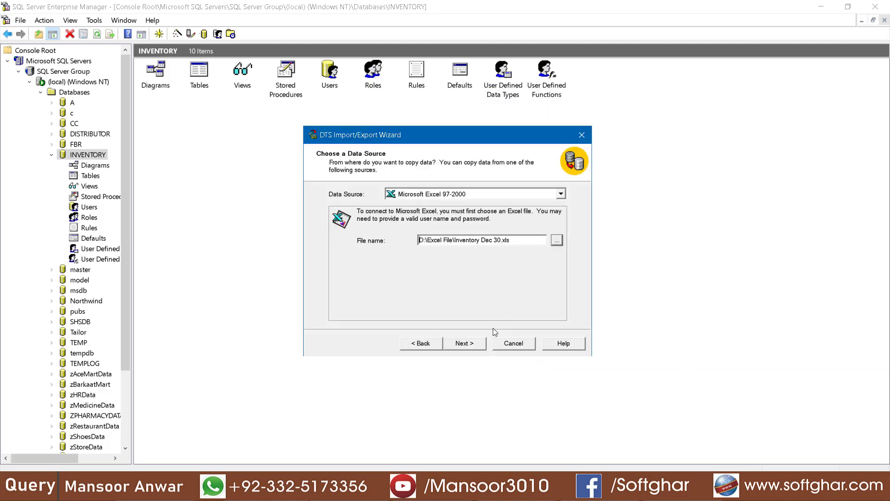
Accept the default destination and the table copy option, and include the 'Final Stock$' sheet in the import
{"action": "left_click", "coordinate": [468, 345]}
{"action": "left_click", "coordinate": [474, 345]}
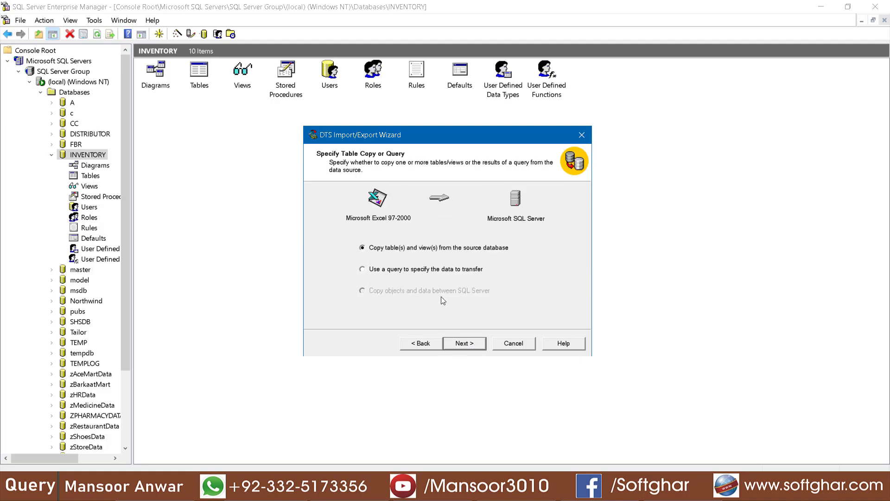
{"action": "left_click", "coordinate": [471, 346]}
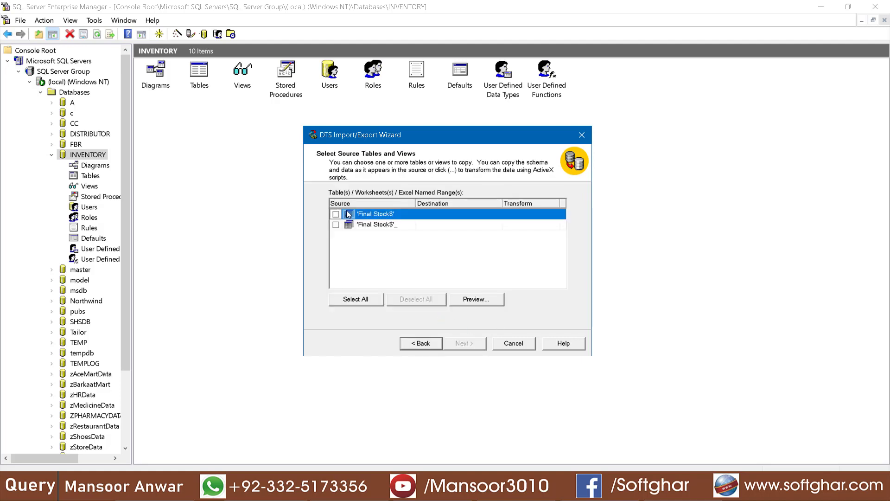
{"action": "left_click", "coordinate": [336, 214]}
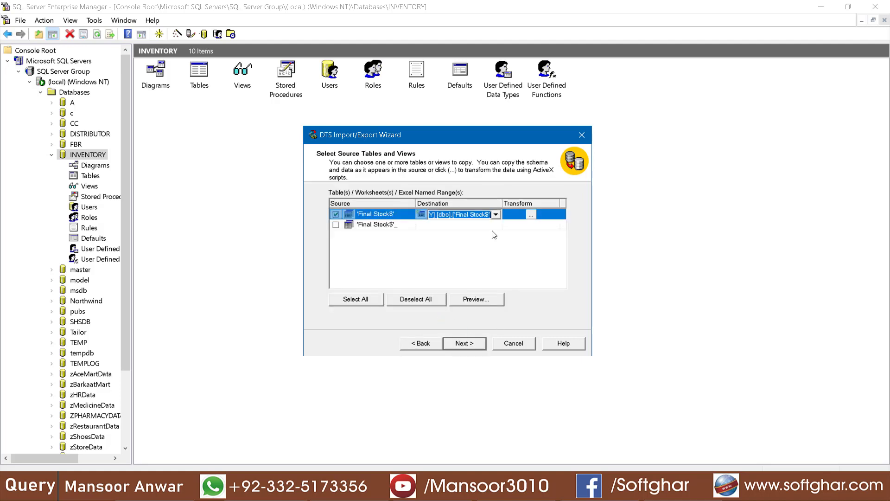
In the column mappings of 'Final Stock$', set the code column's type to nvarchar with size 255 and confirm
{"action": "left_click", "coordinate": [534, 213]}
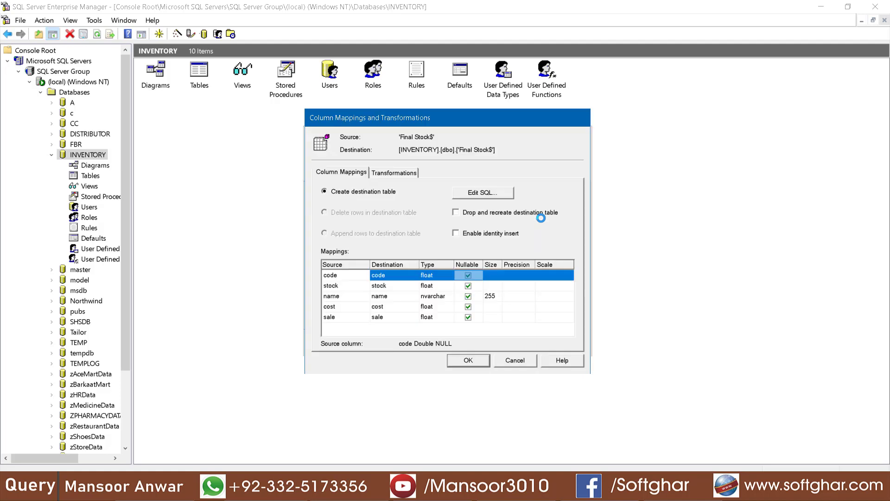
{"action": "left_click", "coordinate": [448, 277]}
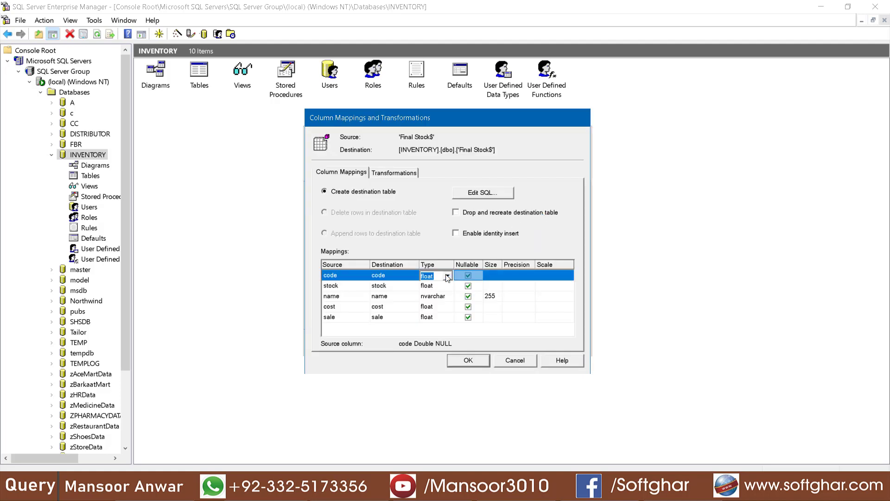
{"action": "type", "text": "nvarchar"}
{"action": "key", "text": "Tab"}
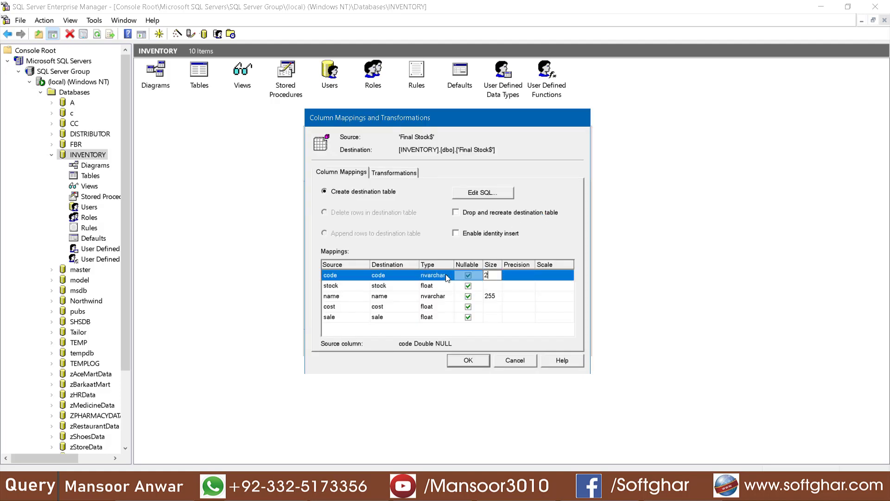
{"action": "type", "text": "255"}
{"action": "key", "text": "Tab"}
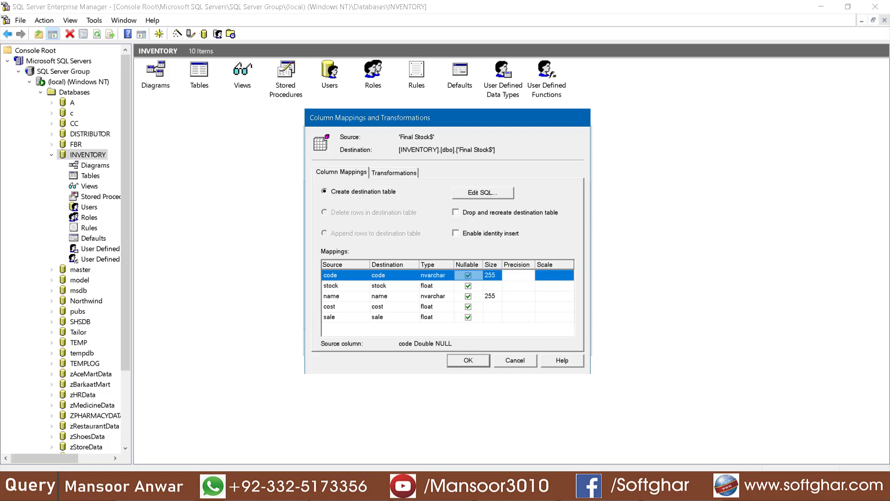
{"action": "left_click", "coordinate": [439, 286]}
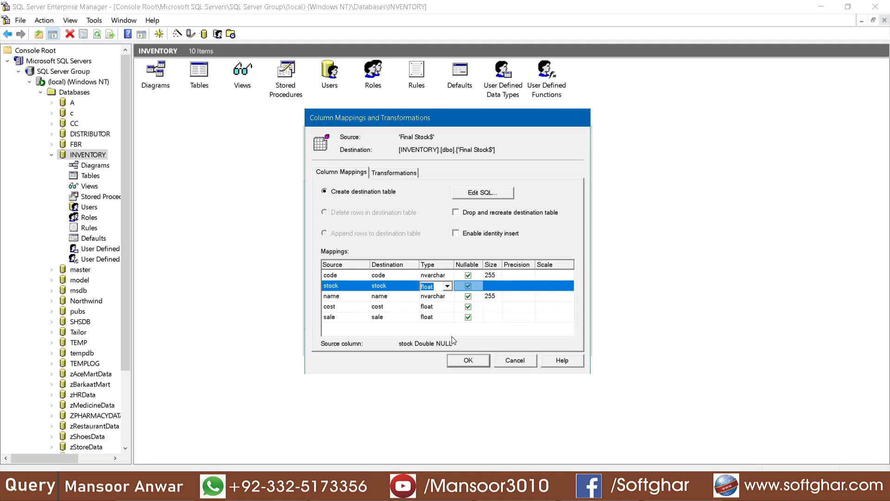
{"action": "left_click", "coordinate": [467, 362]}
{"action": "left_click", "coordinate": [463, 362]}
{"action": "left_click", "coordinate": [467, 362]}
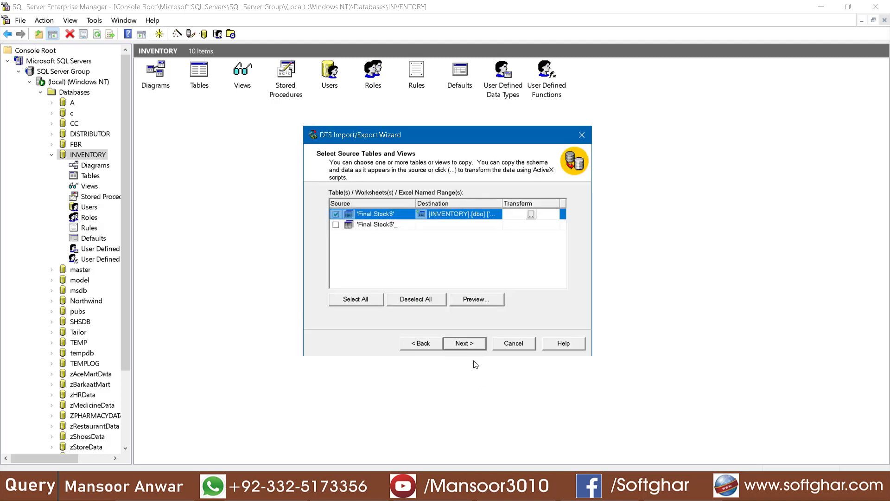
Run the import with the remaining default settings, review the executed steps and close the wizard
{"action": "left_click", "coordinate": [472, 344]}
{"action": "left_click", "coordinate": [472, 344]}
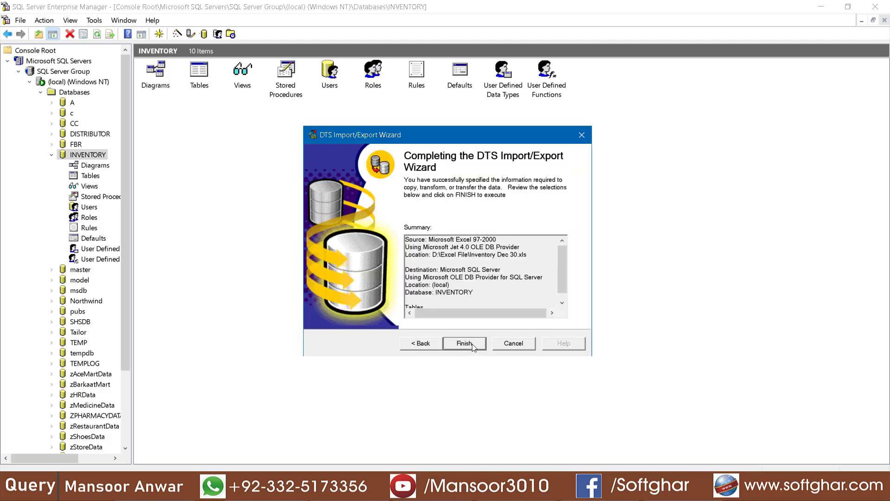
{"action": "left_click", "coordinate": [464, 344]}
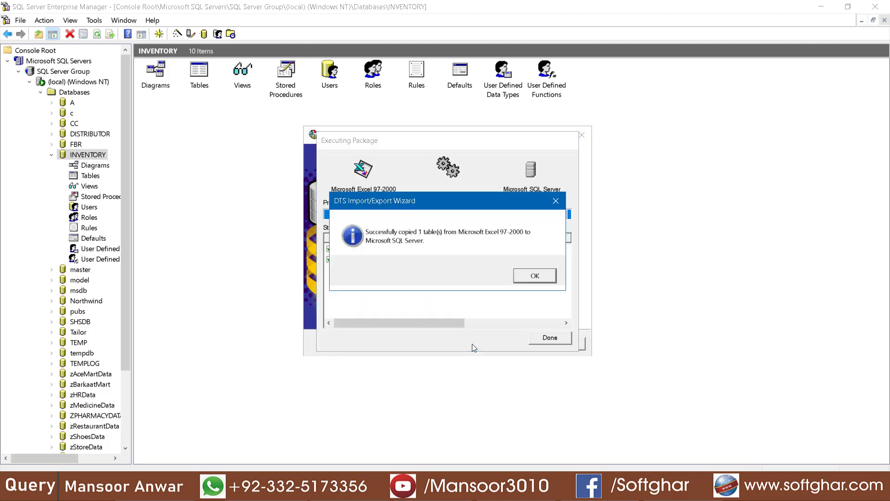
{"action": "left_click", "coordinate": [545, 275]}
{"action": "left_click", "coordinate": [384, 248]}
{"action": "left_click", "coordinate": [388, 257]}
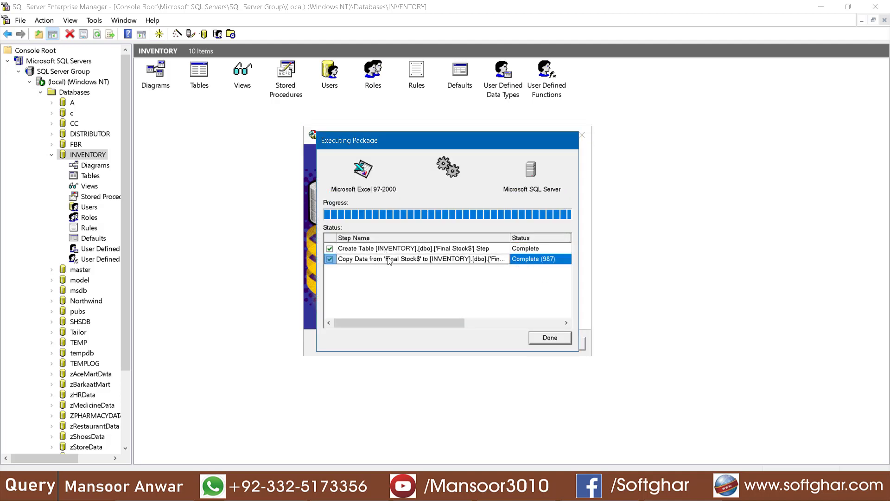
{"action": "left_click", "coordinate": [407, 252]}
{"action": "left_click", "coordinate": [408, 261]}
{"action": "left_click", "coordinate": [550, 337]}
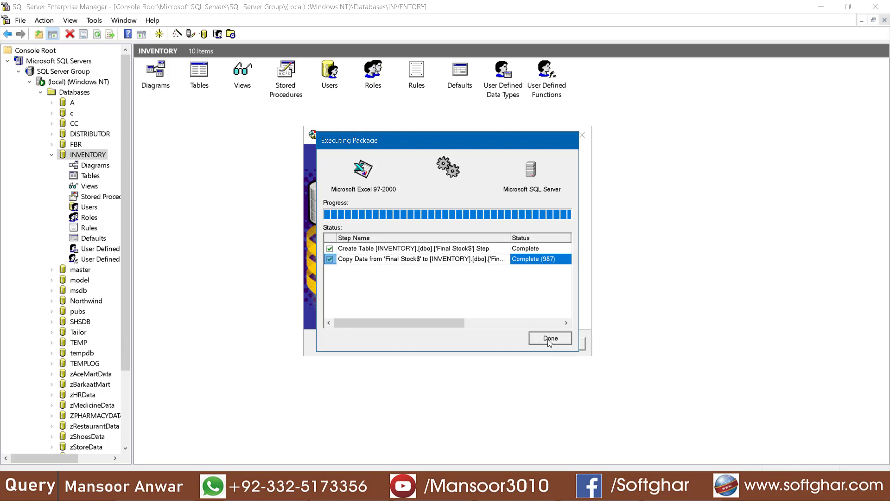
Show the tables of the INVENTORY database and refresh the list
{"action": "left_click", "coordinate": [90, 176]}
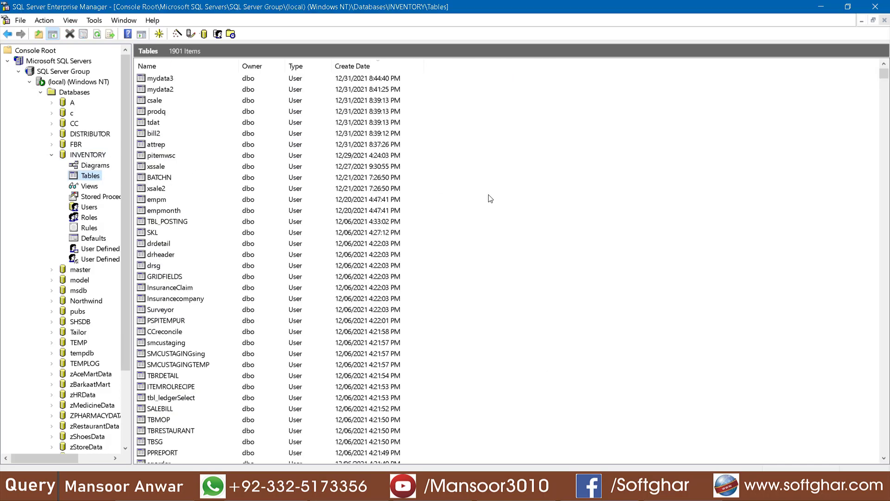
{"action": "right_click", "coordinate": [507, 198]}
{"action": "left_click", "coordinate": [547, 240]}
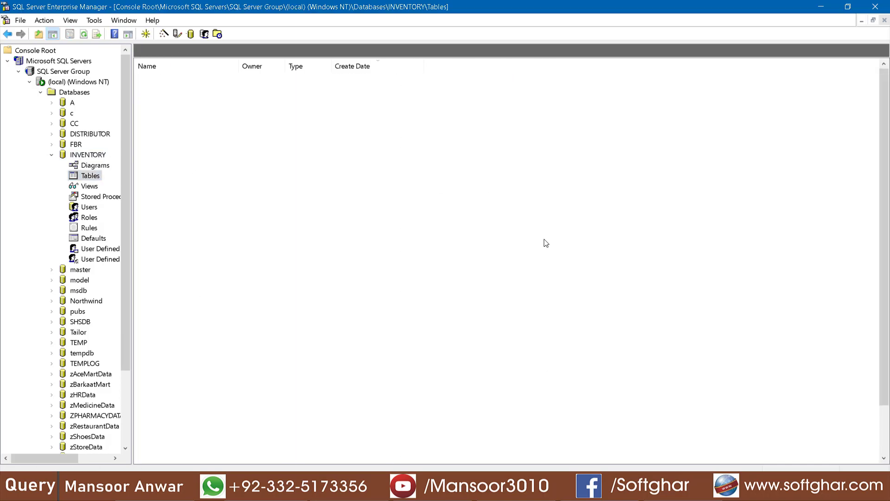
Rename the newly imported 'Final Stock$' table to mydata4 and confirm the change
{"action": "left_click", "coordinate": [155, 79]}
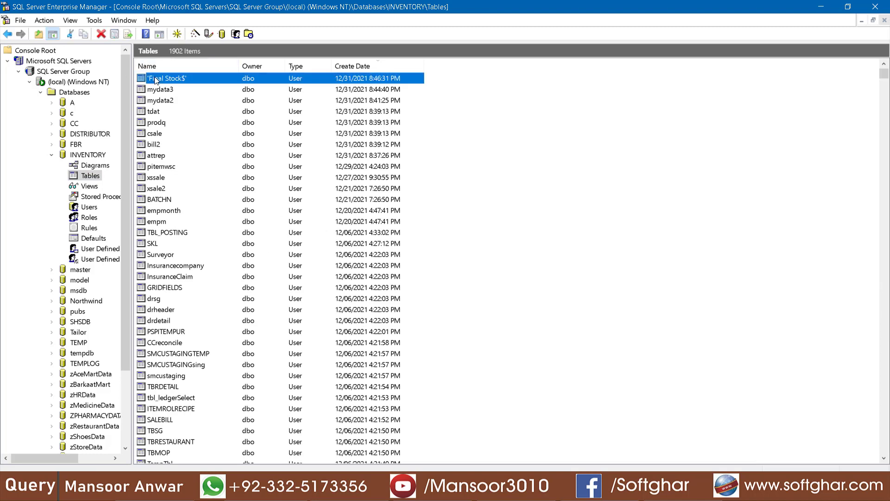
{"action": "left_click", "coordinate": [155, 79]}
{"action": "type", "text": "mydata4"}
{"action": "key", "text": "Return"}
{"action": "key", "text": "Return"}
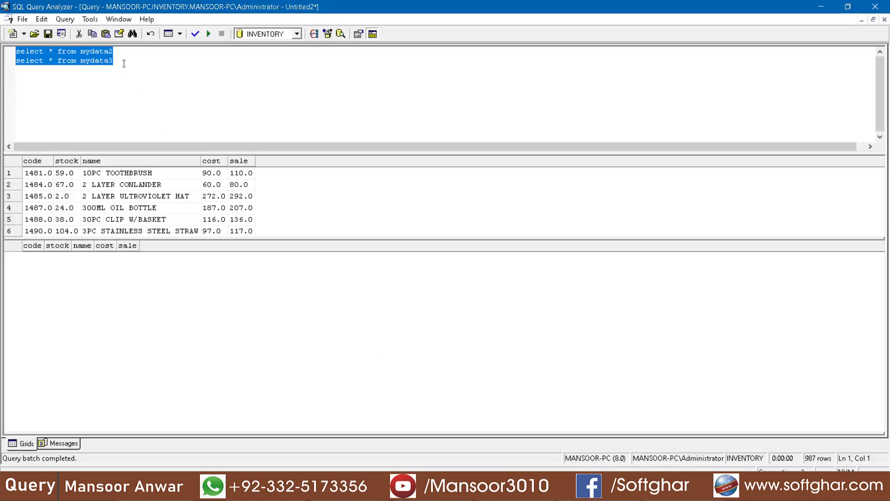
Switch to SQL Query Analyzer, change the second query to "select * from mydata4" and run both queries
{"action": "left_click", "coordinate": [124, 63]}
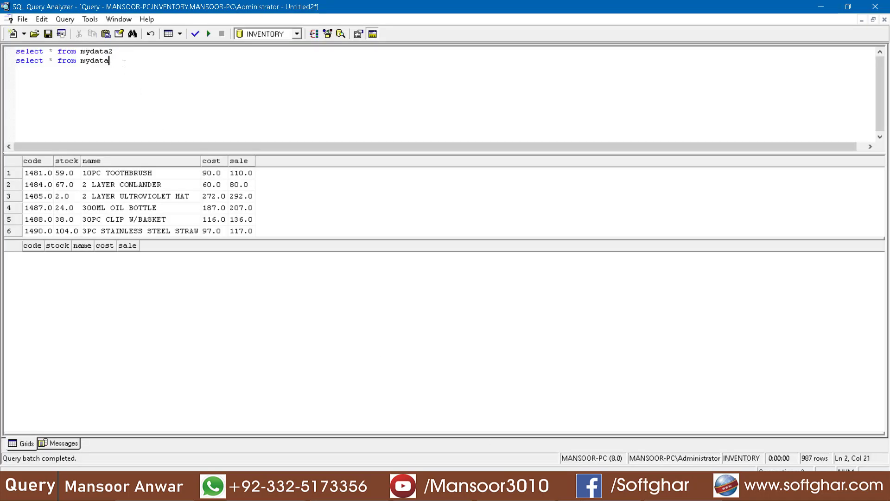
{"action": "key", "text": "F5"}
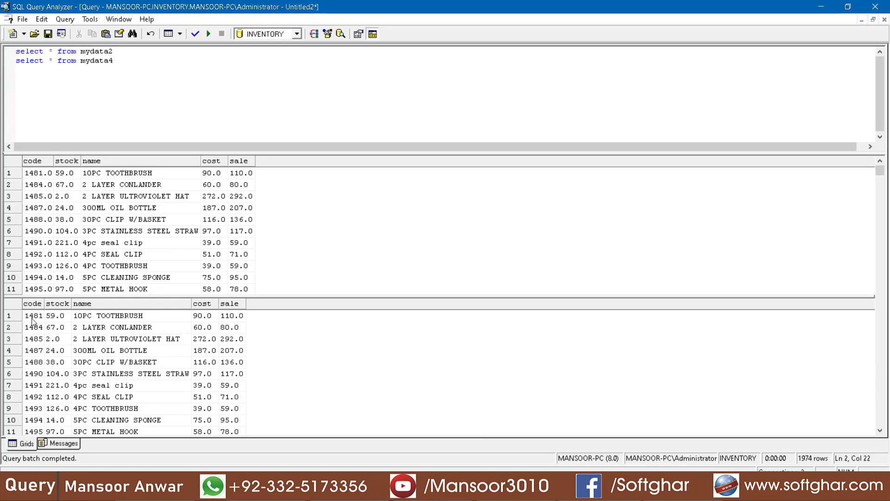
Examine the code, stock, name, cost and sale values of mydata4 and compare its codes with those of mydata2
{"action": "left_click", "coordinate": [35, 330]}
{"action": "left_click", "coordinate": [34, 330]}
{"action": "left_click", "coordinate": [35, 347]}
{"action": "left_click_drag", "start_coordinate": [36, 364], "coordinate": [36, 374]}
{"action": "left_click", "coordinate": [36, 386]}
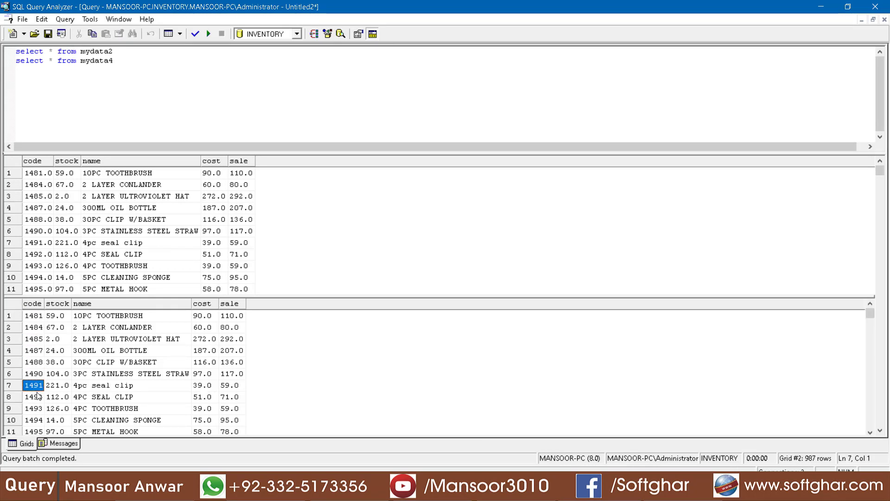
{"action": "left_click", "coordinate": [60, 329]}
{"action": "left_click", "coordinate": [121, 339]}
{"action": "left_click", "coordinate": [207, 350]}
{"action": "left_click", "coordinate": [234, 350]}
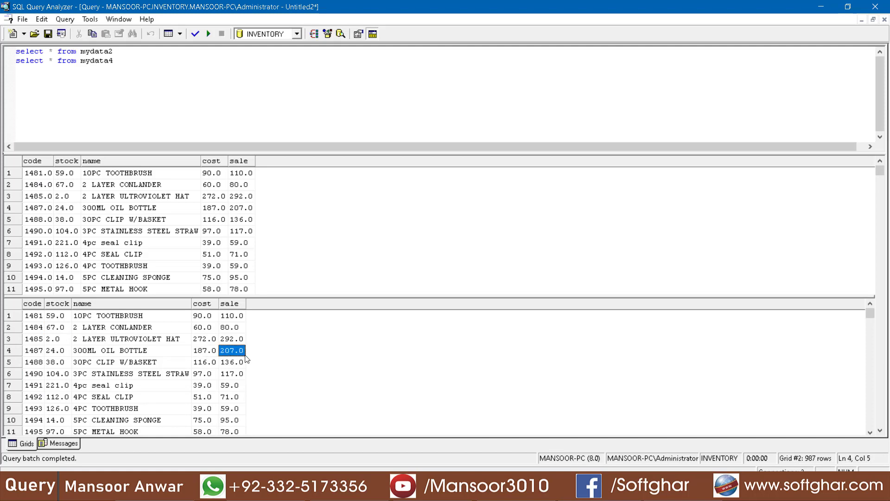
{"action": "left_click", "coordinate": [33, 316]}
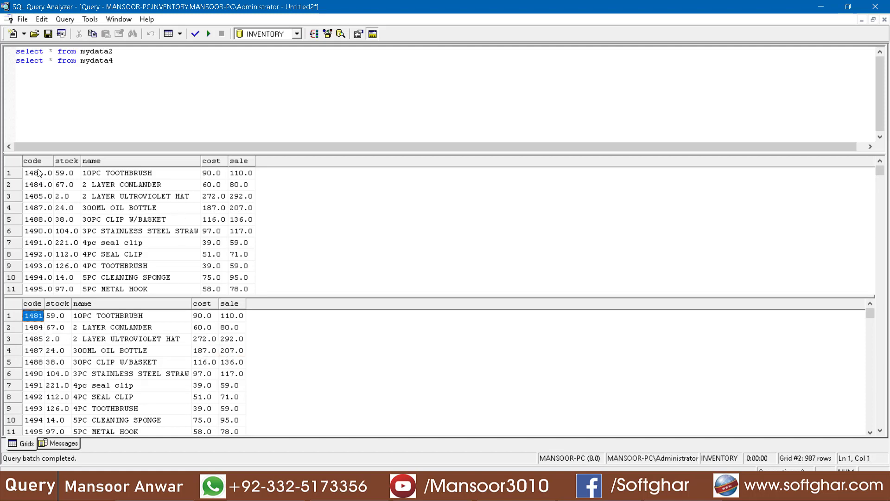
{"action": "left_click", "coordinate": [37, 327]}
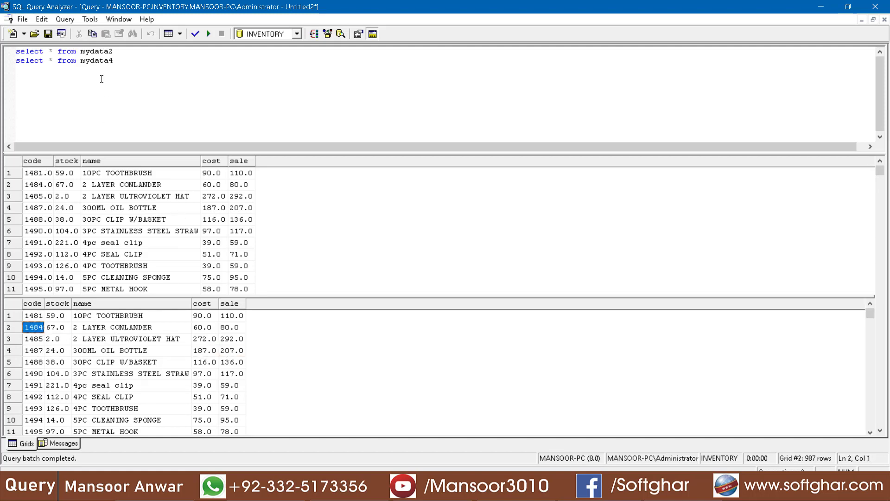
Switch to the Untitled1 query window containing the item table select and insert statements
{"action": "left_click", "coordinate": [133, 65]}
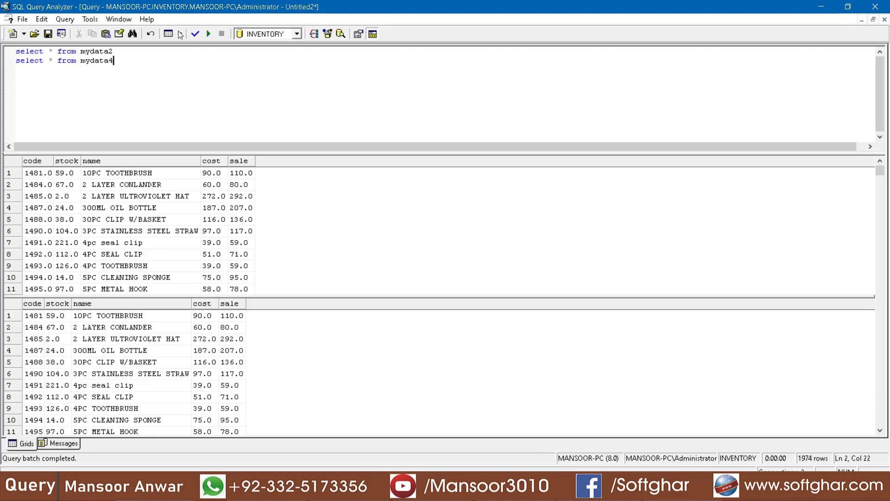
{"action": "left_click", "coordinate": [119, 19]}
{"action": "left_click", "coordinate": [166, 114]}
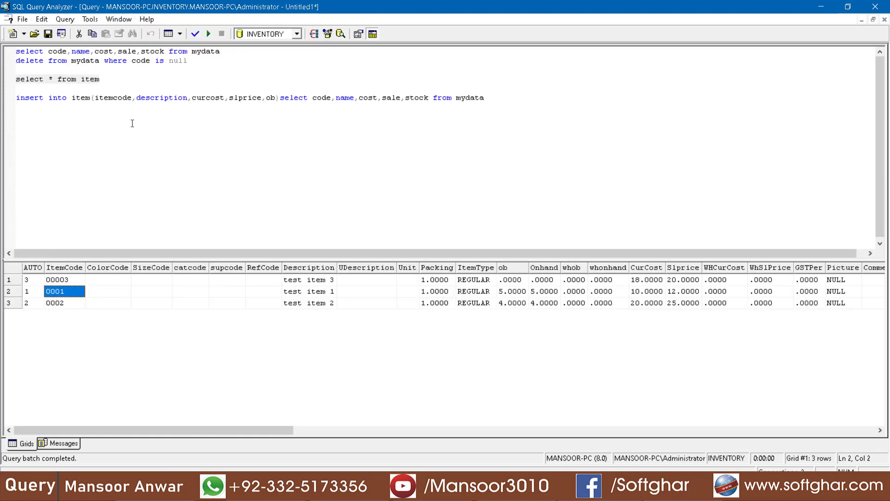
{"action": "left_click", "coordinate": [165, 97]}
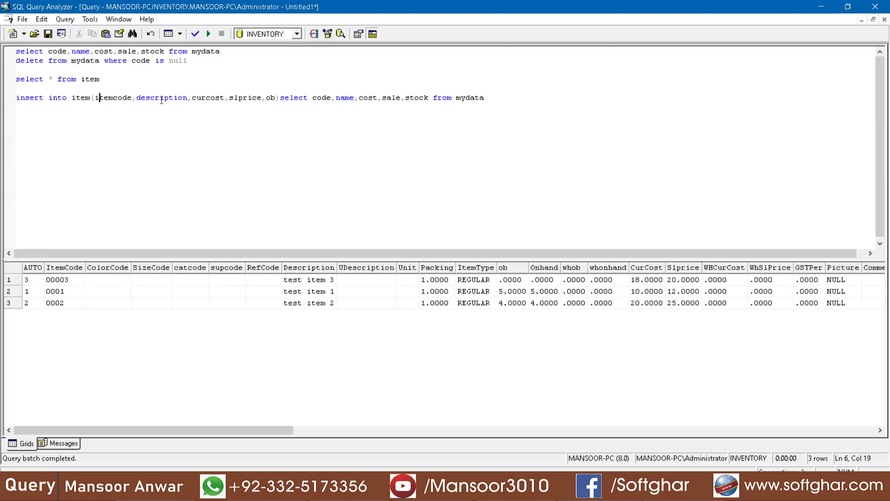
Add the statement "truncate table item" between the item select and insert statements and run only that statement
{"action": "left_click", "coordinate": [136, 80]}
{"action": "key", "text": "Return"}
{"action": "key", "text": "Return"}
{"action": "type", "text": "trunc"}
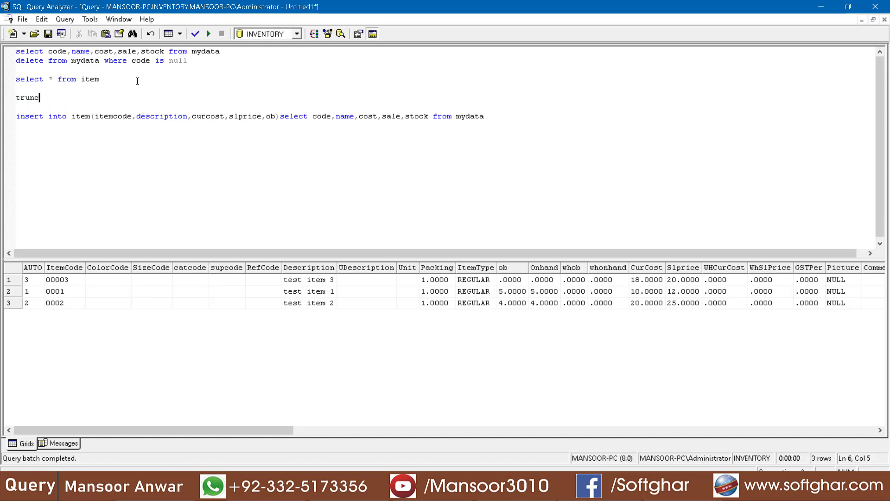
{"action": "type", "text": "ate table item"}
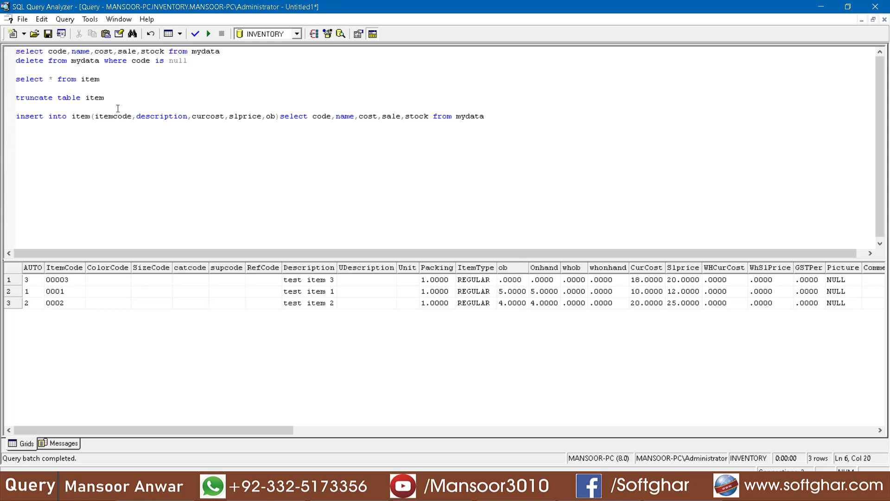
{"action": "left_click_drag", "start_coordinate": [105, 98], "coordinate": [17, 97]}
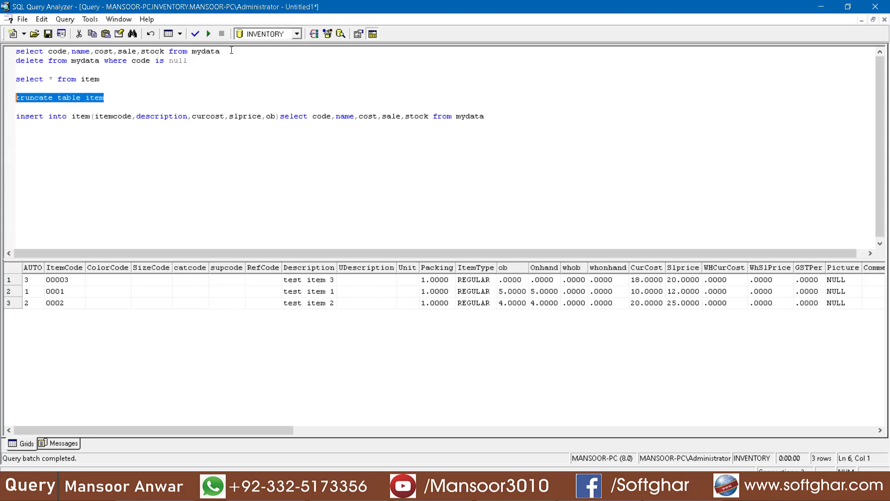
{"action": "left_click", "coordinate": [208, 34]}
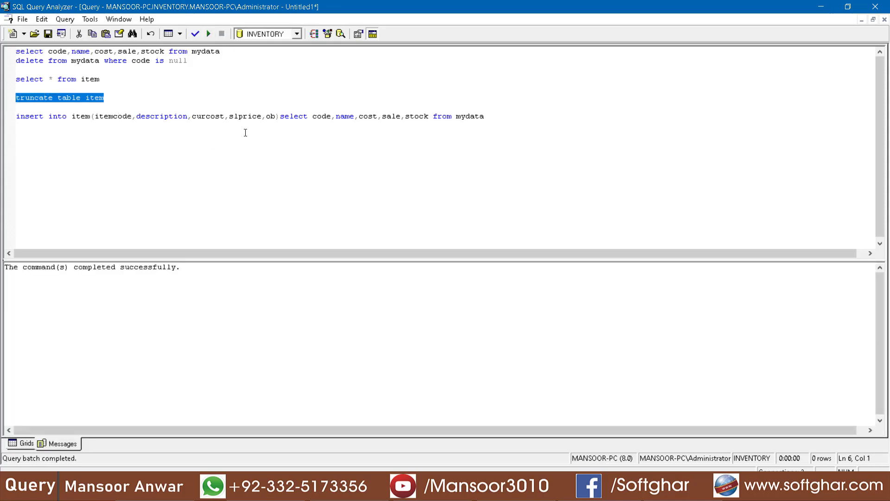
Replace the source table in the insert statement with mydata4, copying the name from the Untitled2 query window
{"action": "left_click", "coordinate": [249, 116]}
{"action": "left_click", "coordinate": [495, 117]}
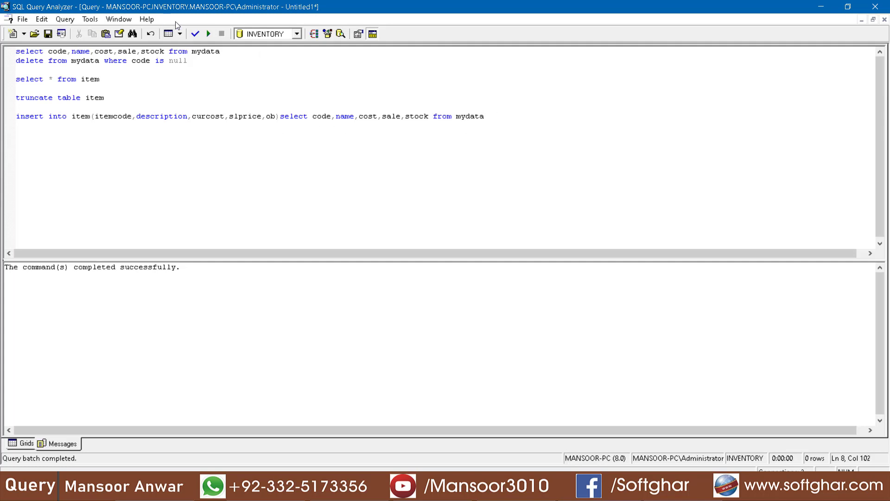
{"action": "left_click", "coordinate": [119, 19]}
{"action": "left_click", "coordinate": [143, 123]}
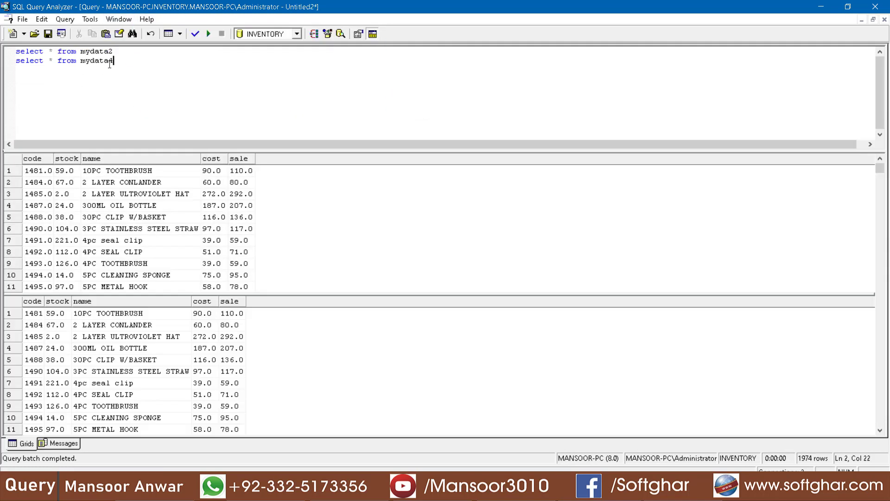
{"action": "double_click", "coordinate": [104, 63]}
{"action": "key", "text": "ctrl+c"}
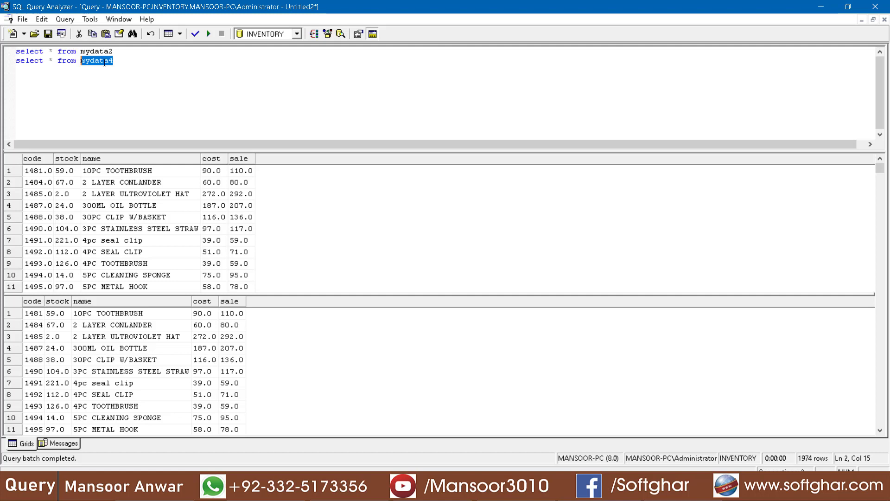
{"action": "left_click", "coordinate": [119, 19]}
{"action": "left_click", "coordinate": [176, 111]}
{"action": "double_click", "coordinate": [471, 116]}
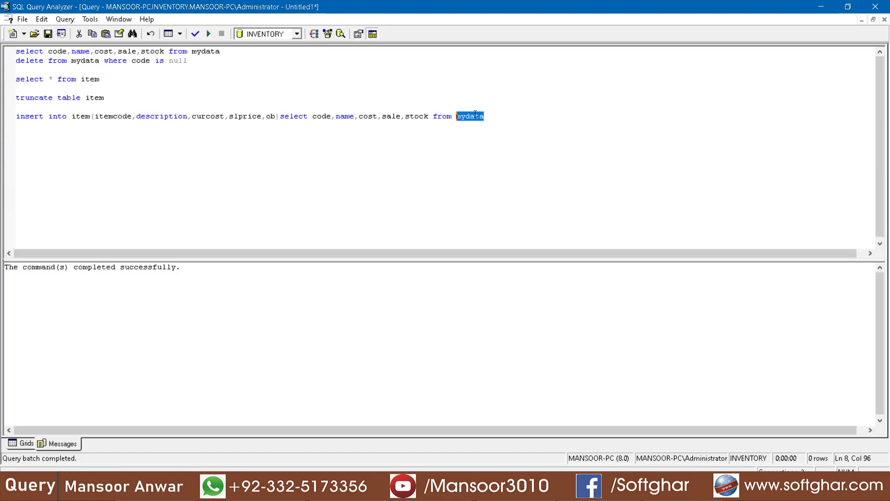
{"action": "left_click", "coordinate": [471, 116]}
{"action": "double_click", "coordinate": [471, 116]}
{"action": "key", "text": "ctrl+v"}
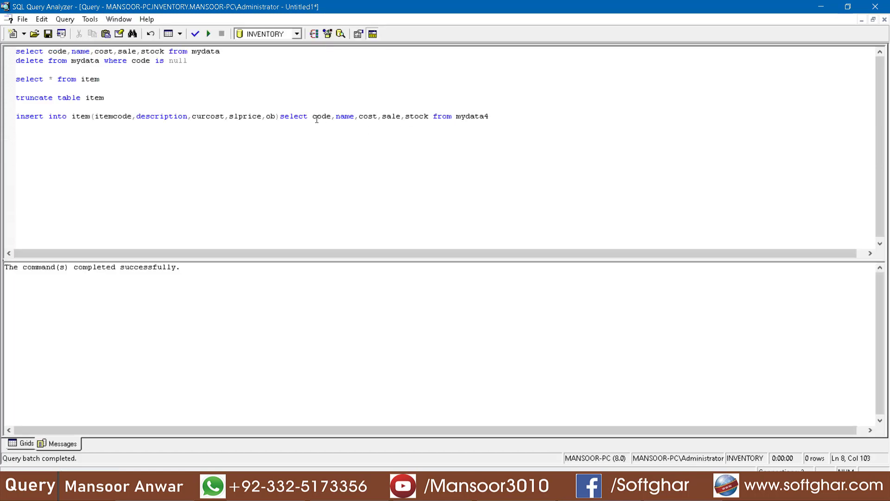
Run the insert from mydata4 into item, and run "select * from item" to review the inserted rows
{"action": "left_click_drag", "start_coordinate": [496, 116], "coordinate": [10, 125]}
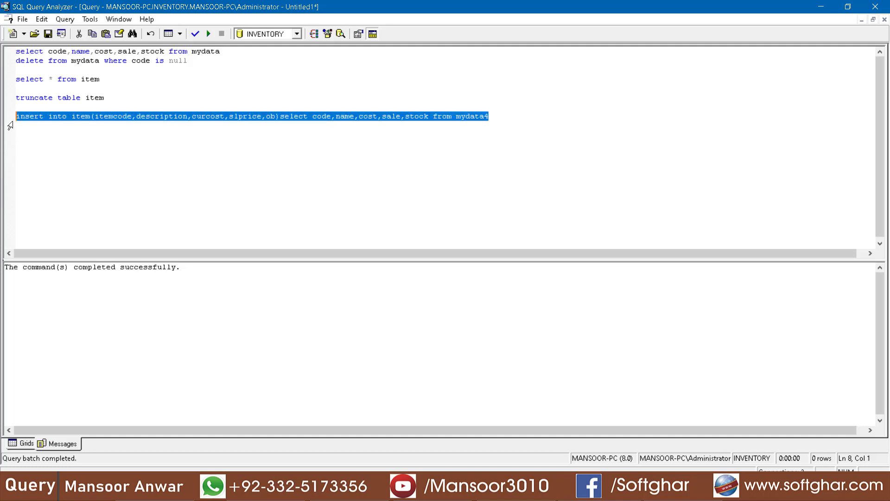
{"action": "left_click", "coordinate": [209, 34]}
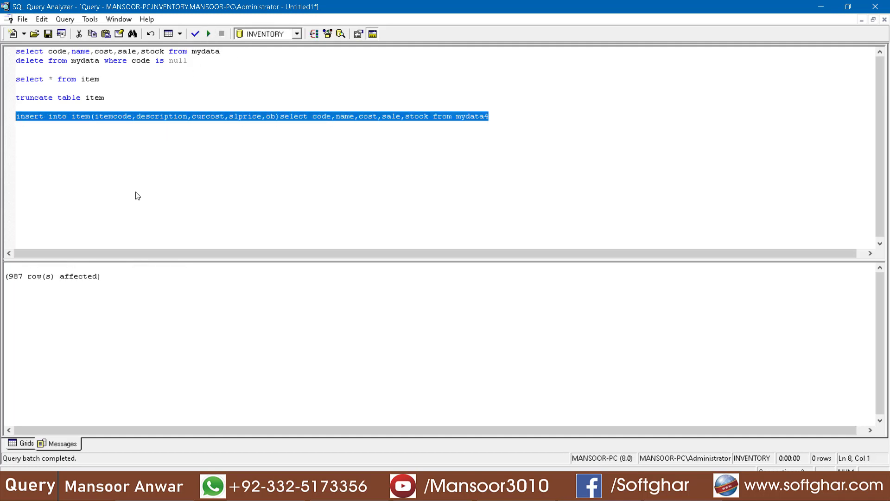
{"action": "left_click_drag", "start_coordinate": [101, 79], "coordinate": [5, 78]}
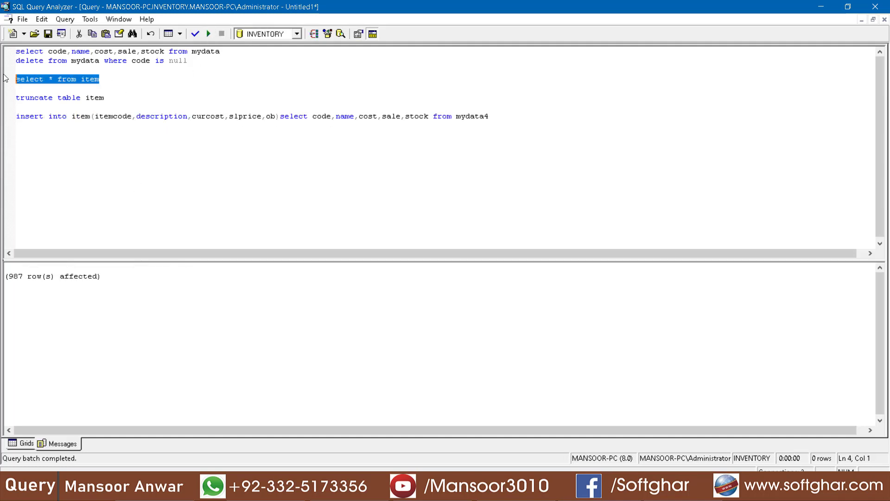
{"action": "left_click", "coordinate": [209, 34]}
{"action": "left_click", "coordinate": [25, 88]}
{"action": "scroll", "coordinate": [278, 371], "scroll_direction": "down", "scroll_amount": 5}
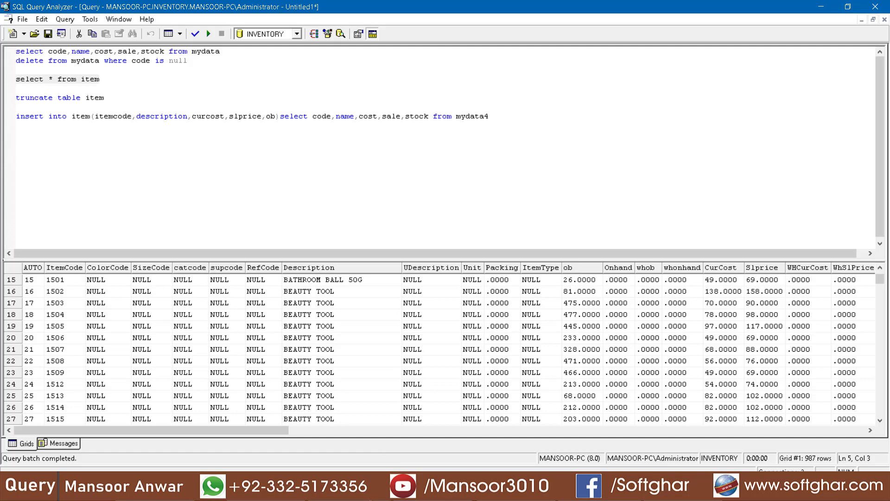
Switch to SQL Server Management Studio and start the Import Data wizard for the INVENTORY database
{"action": "left_click", "coordinate": [265, 491]}
{"action": "scroll", "coordinate": [75, 153], "scroll_direction": "up", "scroll_amount": 1}
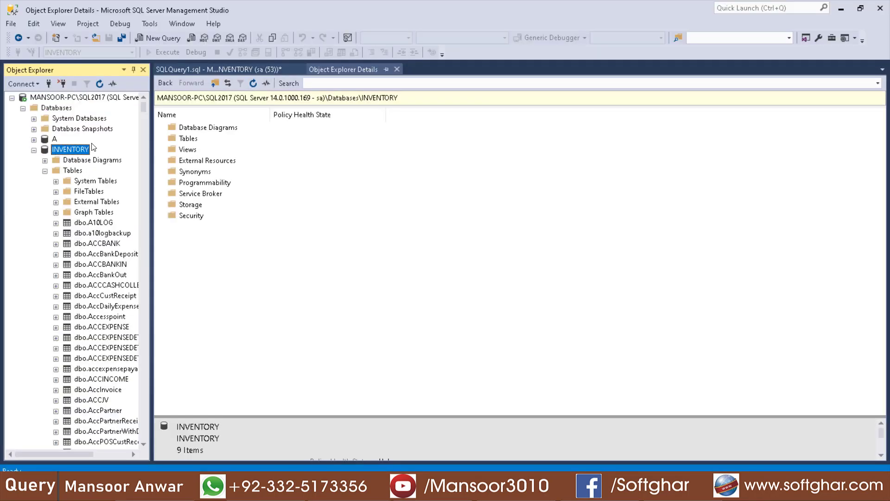
{"action": "right_click", "coordinate": [68, 152]}
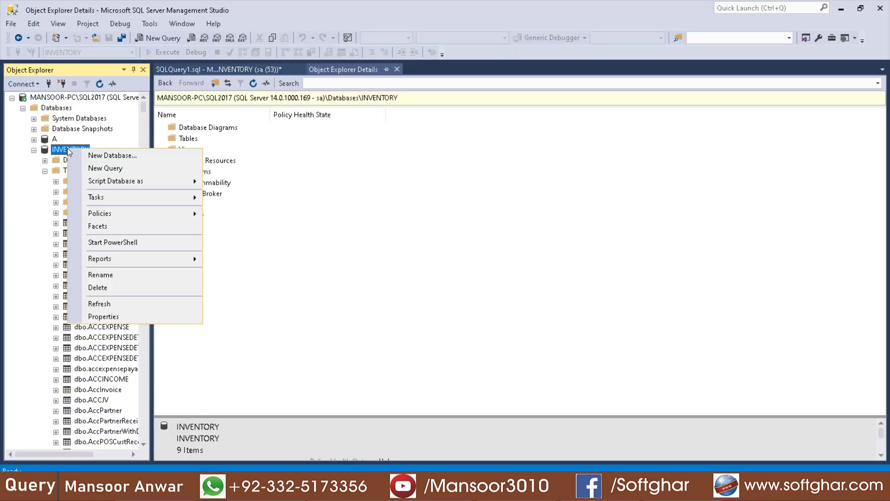
{"action": "mouse_move", "coordinate": [129, 202]}
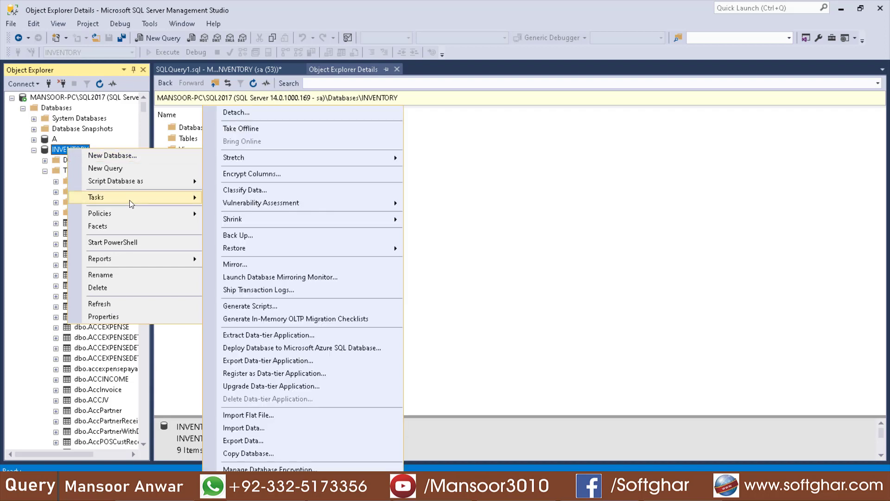
{"action": "left_click", "coordinate": [251, 429]}
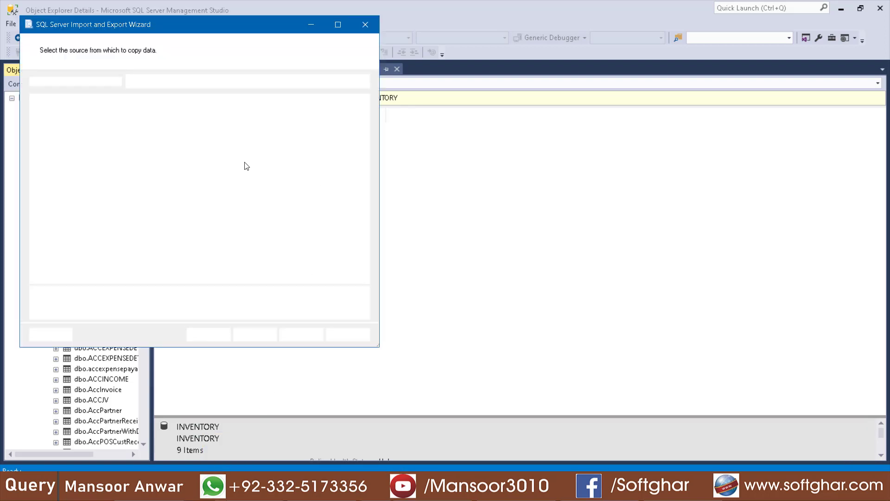
Choose Microsoft Excel as the data source and set the Excel version to Microsoft Excel 2013
{"action": "left_click", "coordinate": [263, 85]}
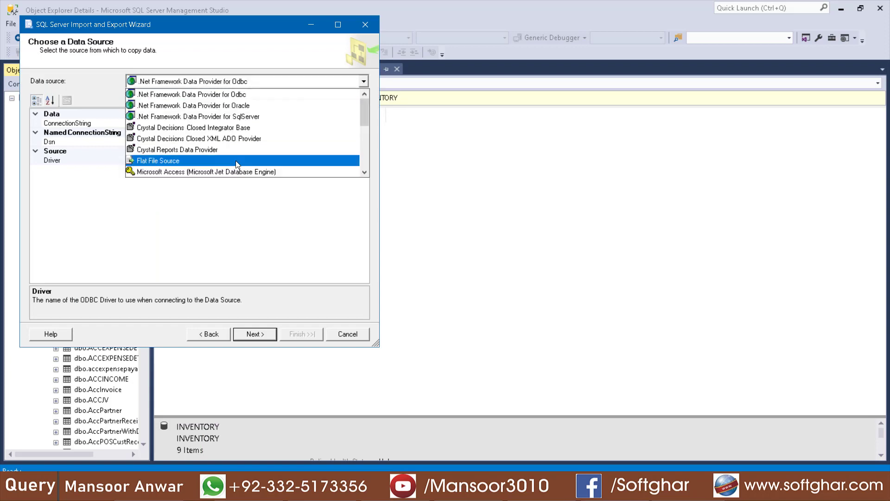
{"action": "scroll", "coordinate": [243, 153], "scroll_direction": "down", "scroll_amount": 3}
{"action": "scroll", "coordinate": [248, 156], "scroll_direction": "up", "scroll_amount": 3}
{"action": "scroll", "coordinate": [251, 158], "scroll_direction": "down", "scroll_amount": 3}
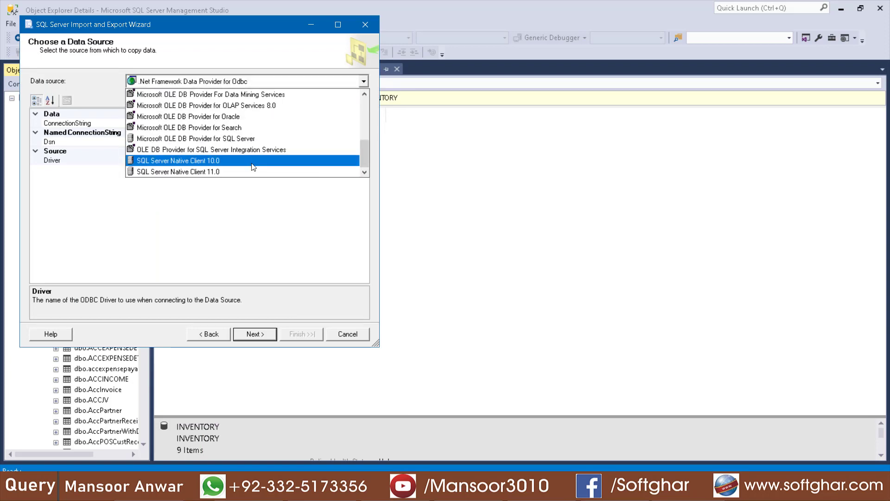
{"action": "scroll", "coordinate": [253, 162], "scroll_direction": "up", "scroll_amount": 3}
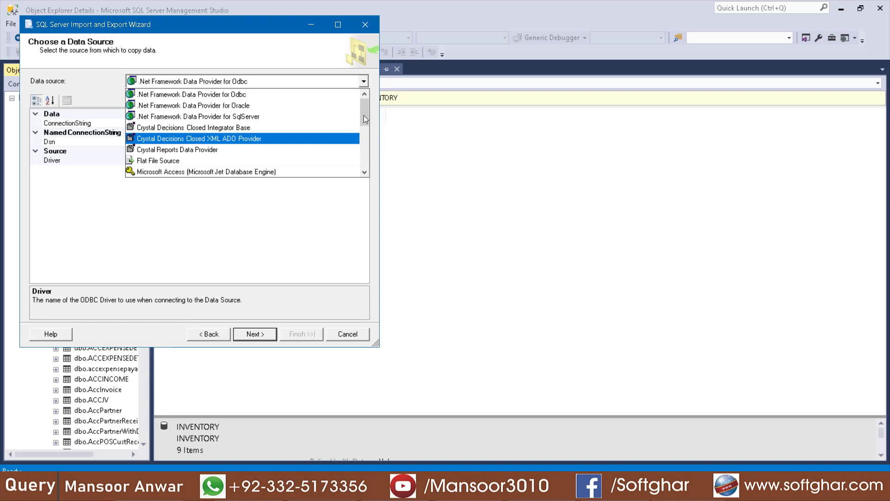
{"action": "left_click_drag", "start_coordinate": [363, 119], "coordinate": [360, 132]}
{"action": "left_click", "coordinate": [206, 127]}
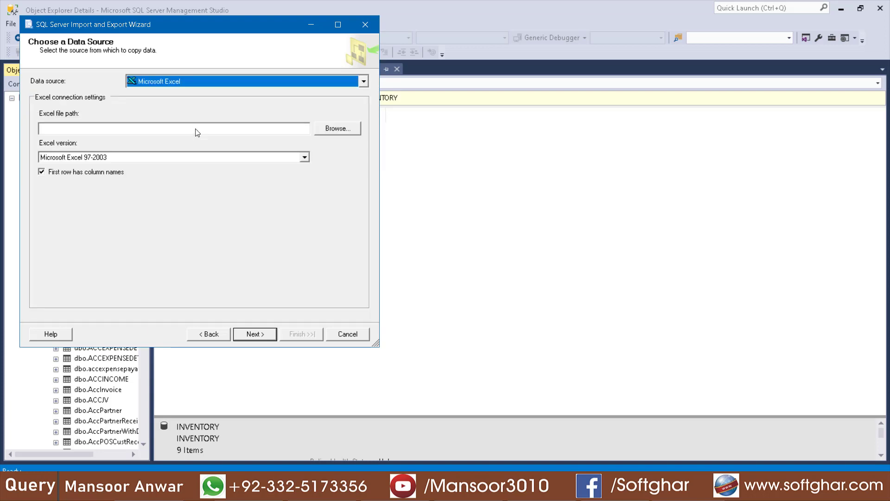
{"action": "left_click", "coordinate": [305, 157]}
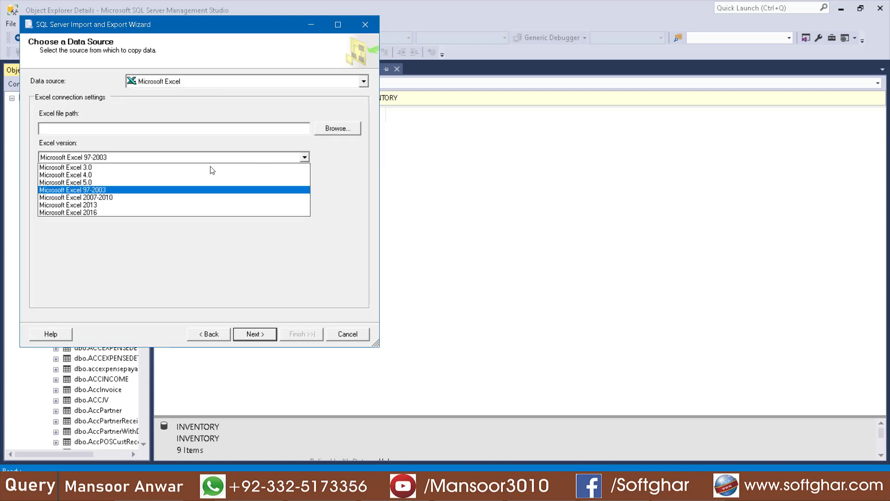
{"action": "left_click", "coordinate": [93, 206]}
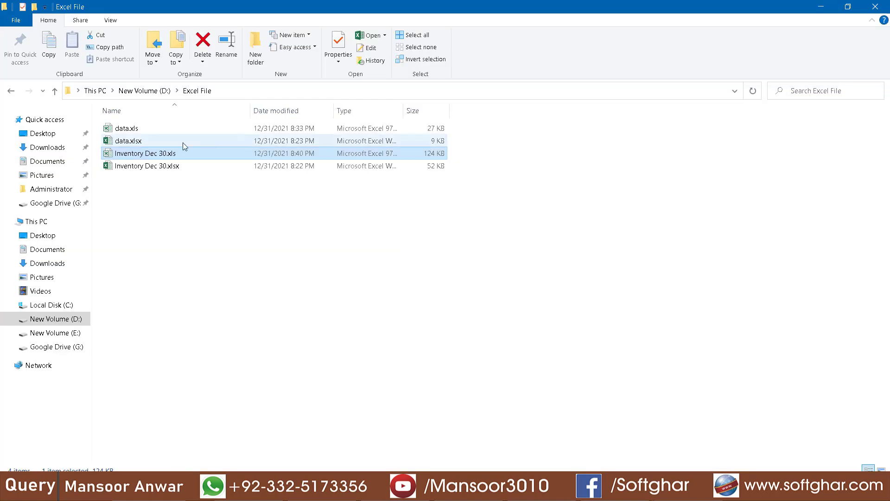
Switch to the Excel File folder, open data.xlsx to check the installed Office version, and close the workbook
{"action": "double_click", "coordinate": [129, 140]}
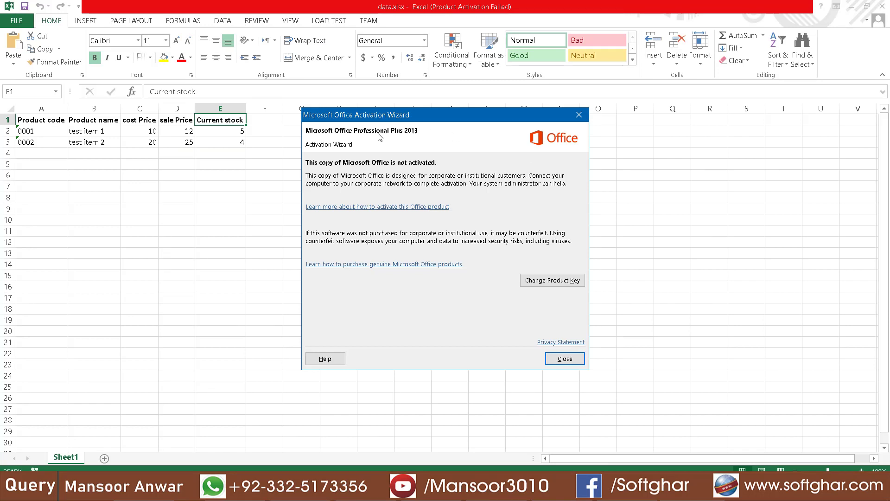
{"action": "left_click", "coordinate": [565, 358]}
{"action": "left_click", "coordinate": [882, 7]}
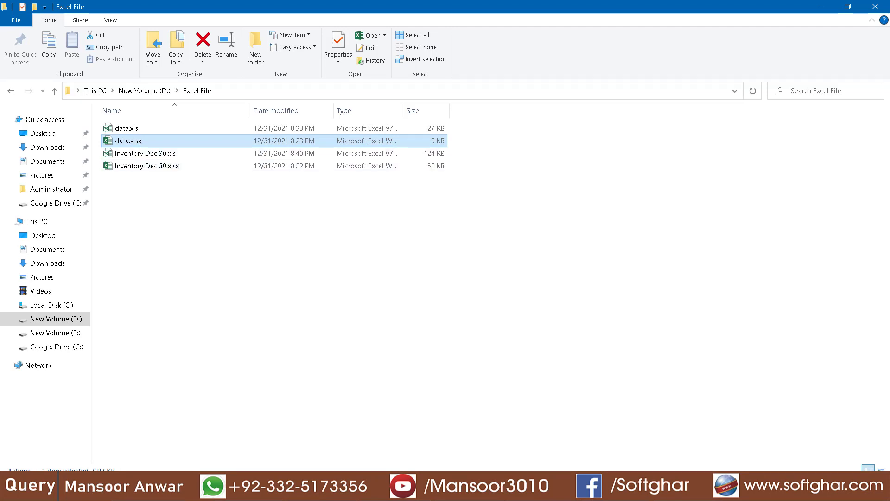
{"action": "left_click", "coordinate": [169, 168]}
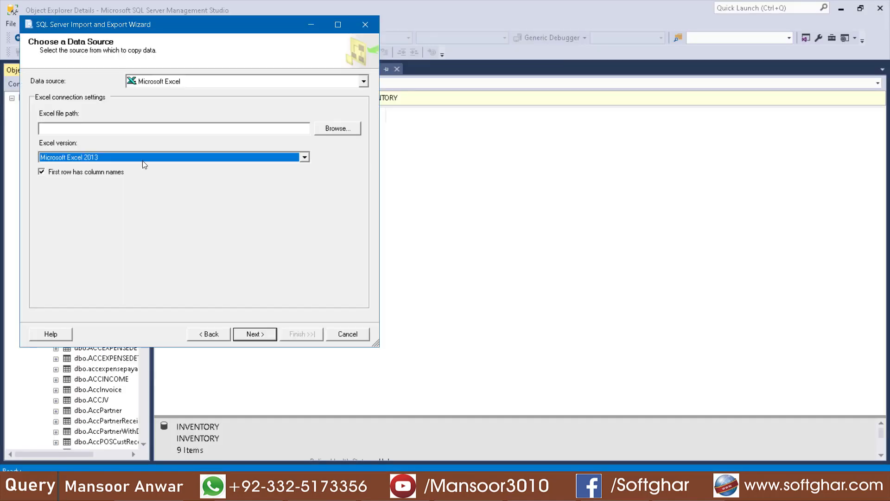
Choose Inventory Dec 30.xlsx from D:\Excel File as the import source file, with Microsoft Excel 2013 as the version
{"action": "left_click", "coordinate": [117, 159]}
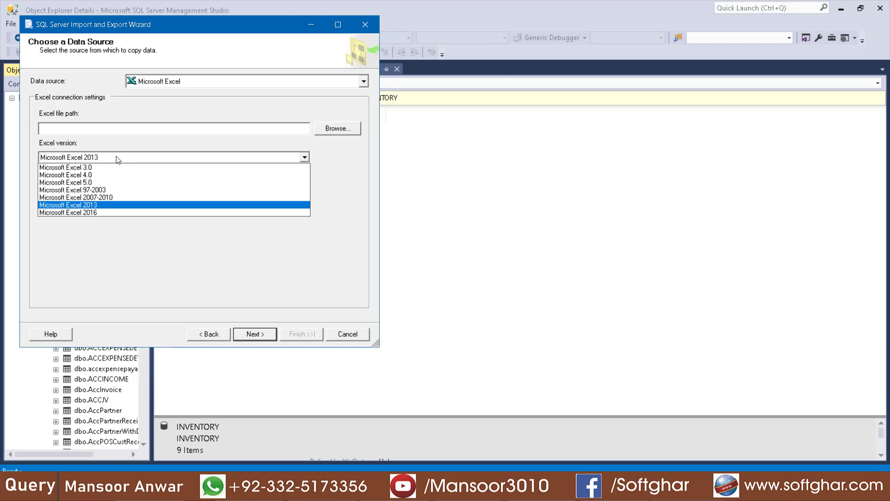
{"action": "left_click", "coordinate": [106, 213]}
{"action": "left_click", "coordinate": [352, 132]}
{"action": "left_click", "coordinate": [31, 211]}
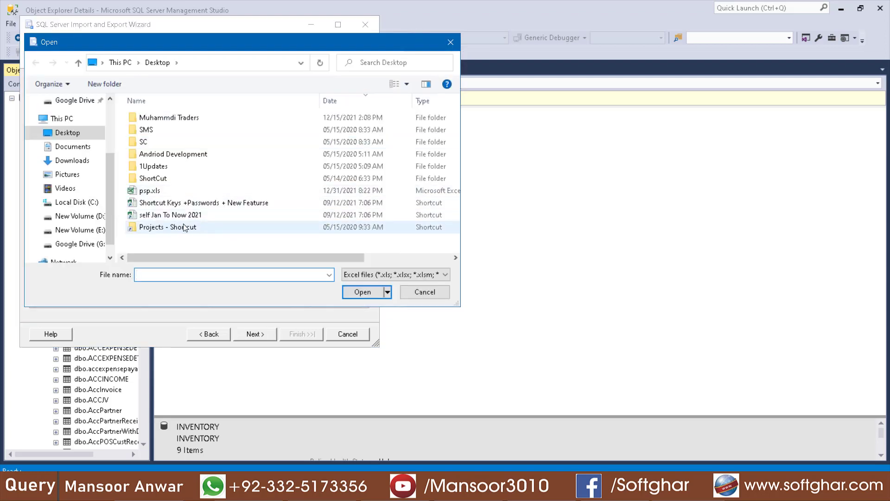
{"action": "left_click", "coordinate": [74, 216]}
{"action": "double_click", "coordinate": [164, 121]}
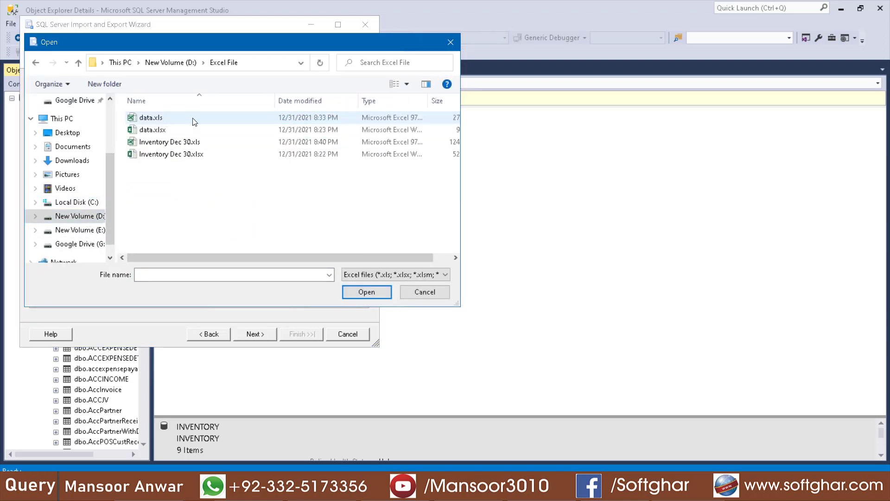
{"action": "left_click", "coordinate": [185, 156]}
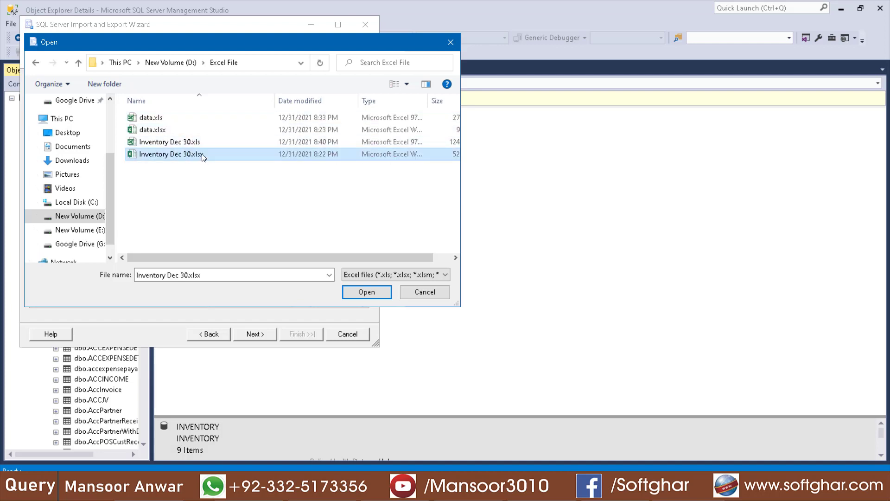
{"action": "left_click", "coordinate": [366, 292]}
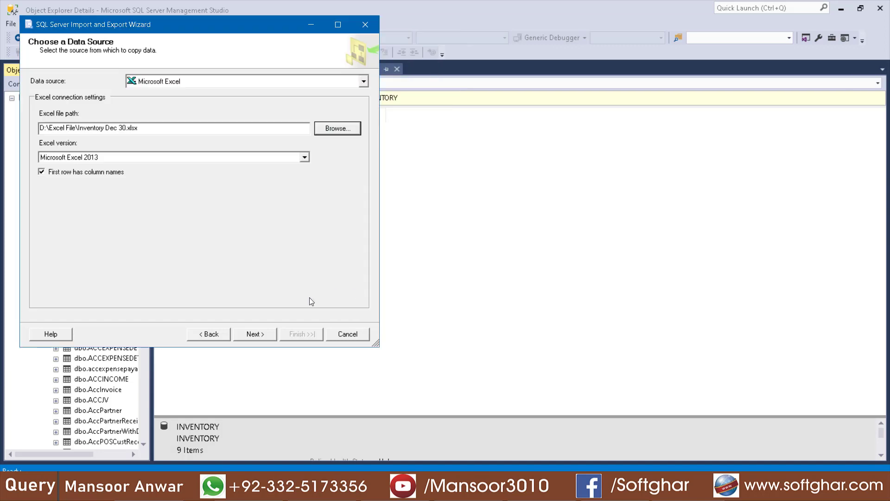
Try to continue the import past the data source page, and reselect Microsoft Excel 2013 as the Excel version
{"action": "left_click", "coordinate": [256, 335]}
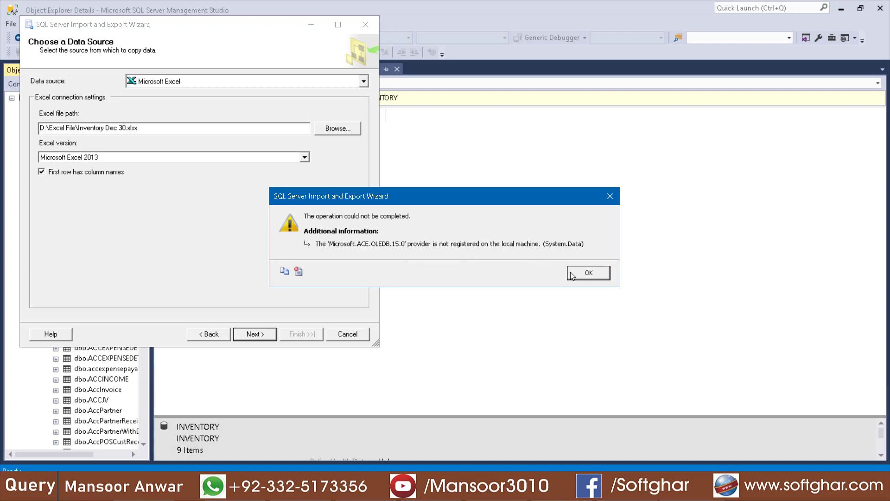
{"action": "left_click", "coordinate": [587, 273]}
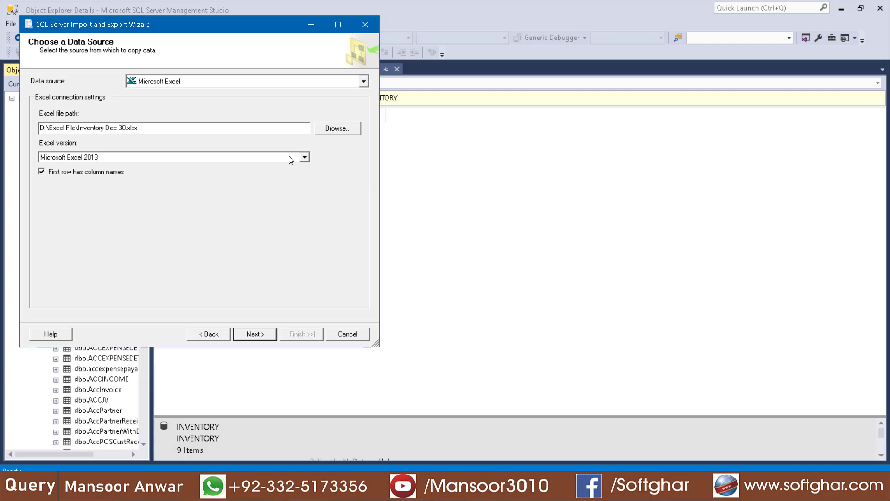
{"action": "left_click", "coordinate": [305, 157]}
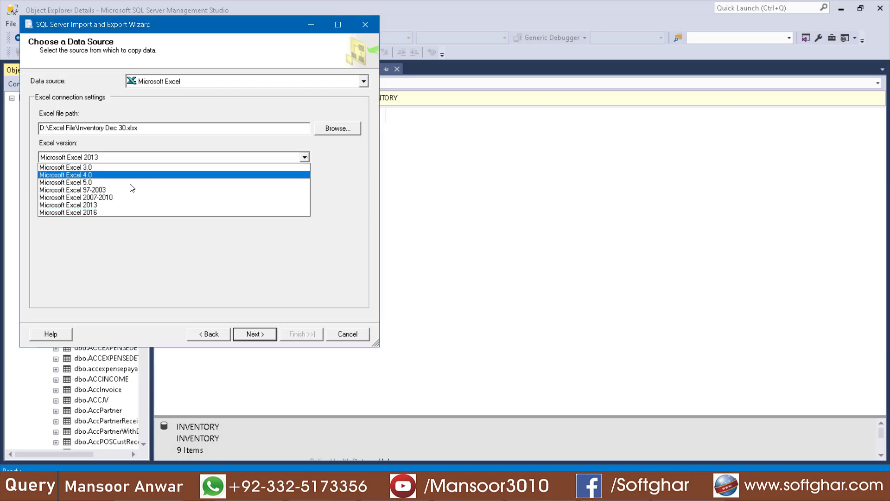
{"action": "left_click", "coordinate": [96, 205]}
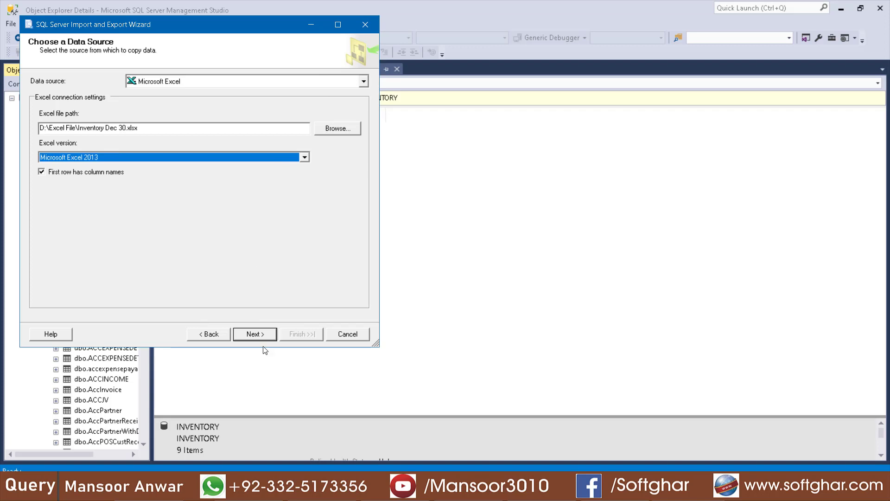
Try to continue the import using Inventory Dec 30.xlsx as the source with the Microsoft Excel 2013 version
{"action": "left_click", "coordinate": [255, 334]}
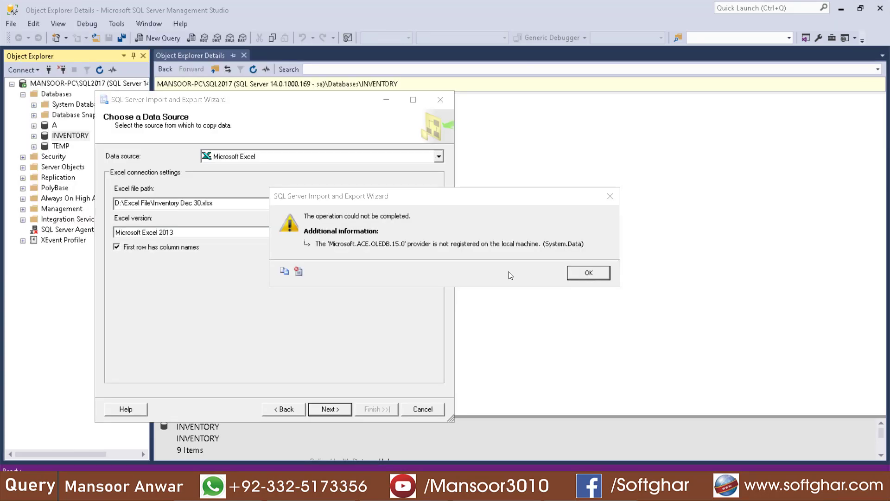
{"action": "left_click", "coordinate": [588, 277]}
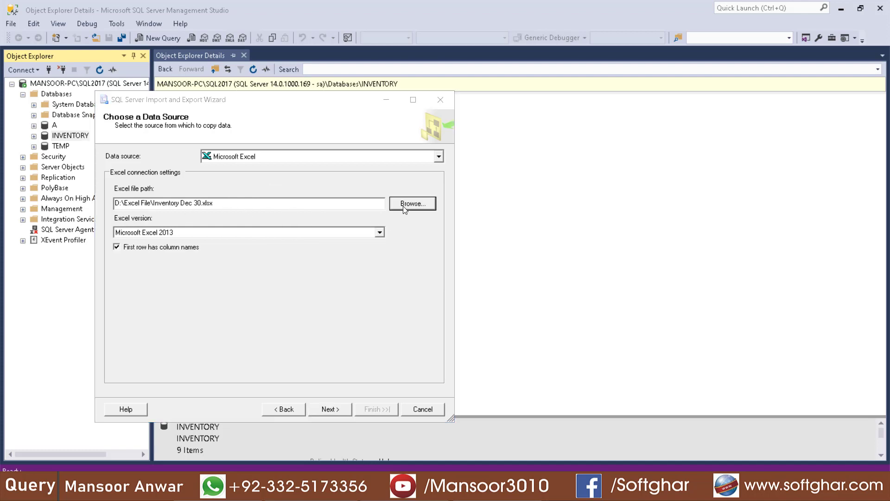
Choose Inventory.xls from D:\Excel File as the source file, and cancel the import wizard
{"action": "left_click", "coordinate": [412, 203]}
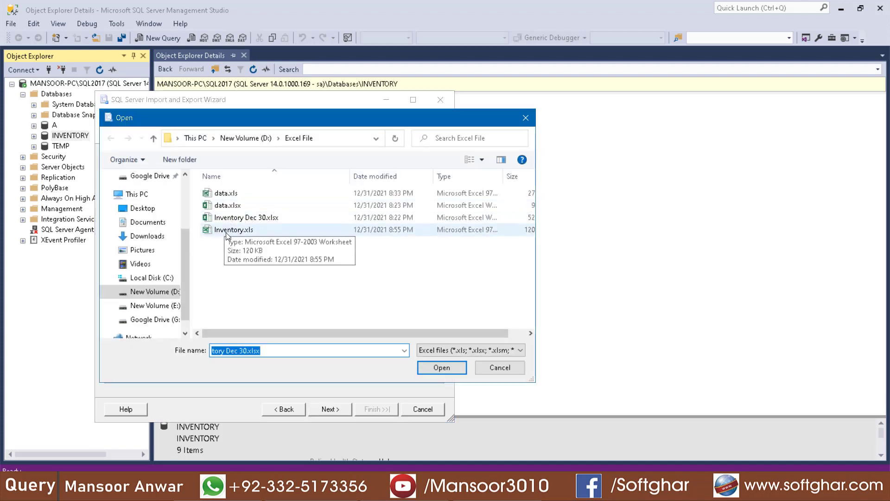
{"action": "left_click", "coordinate": [248, 230]}
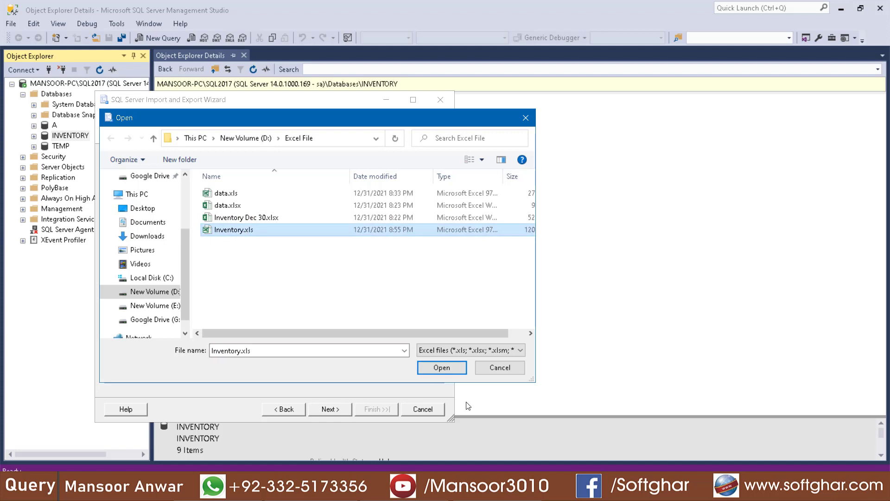
{"action": "left_click", "coordinate": [432, 375]}
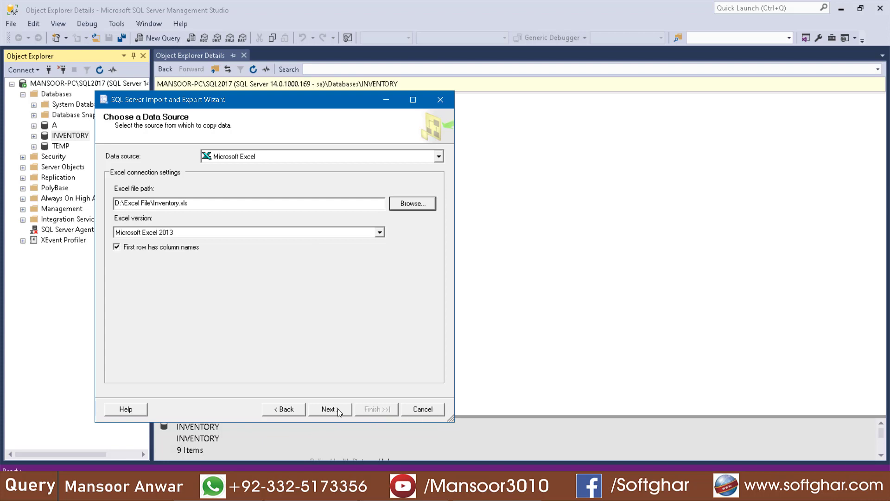
{"action": "left_click", "coordinate": [422, 410]}
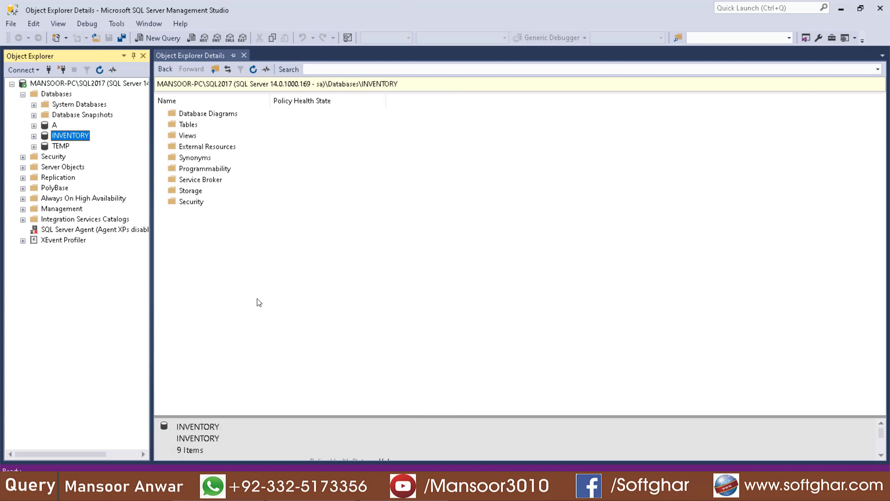
Close Management Studio, launch SQL Server 2017 Import and Export Data (64-bit), and choose Microsoft Excel as the data source
{"action": "left_click", "coordinate": [880, 8]}
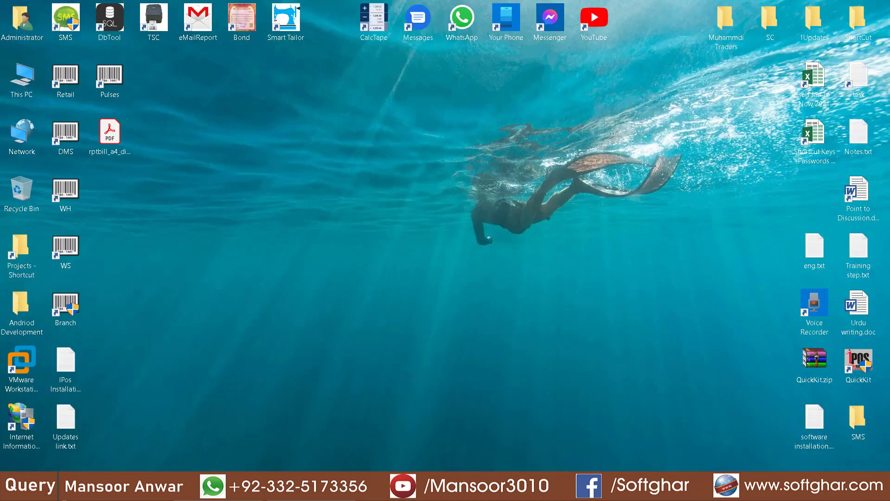
{"action": "left_click", "coordinate": [13, 489]}
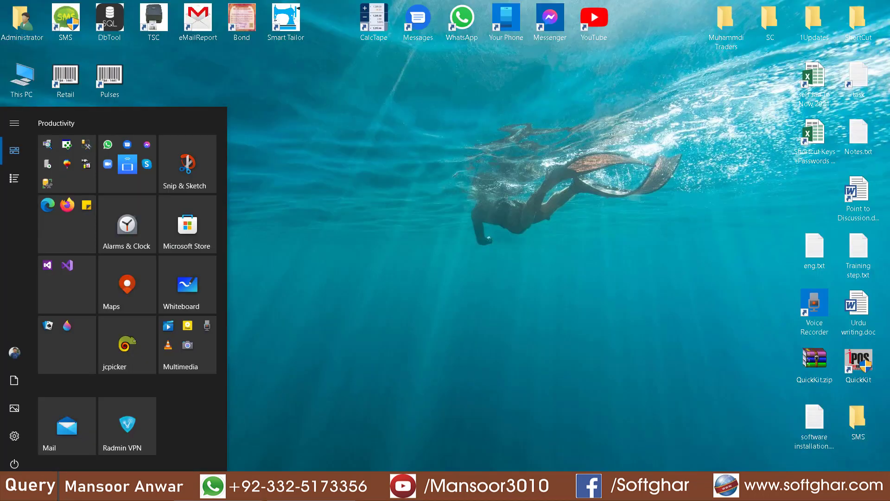
{"action": "left_click", "coordinate": [14, 178]}
{"action": "scroll", "coordinate": [139, 279], "scroll_direction": "down", "scroll_amount": 2}
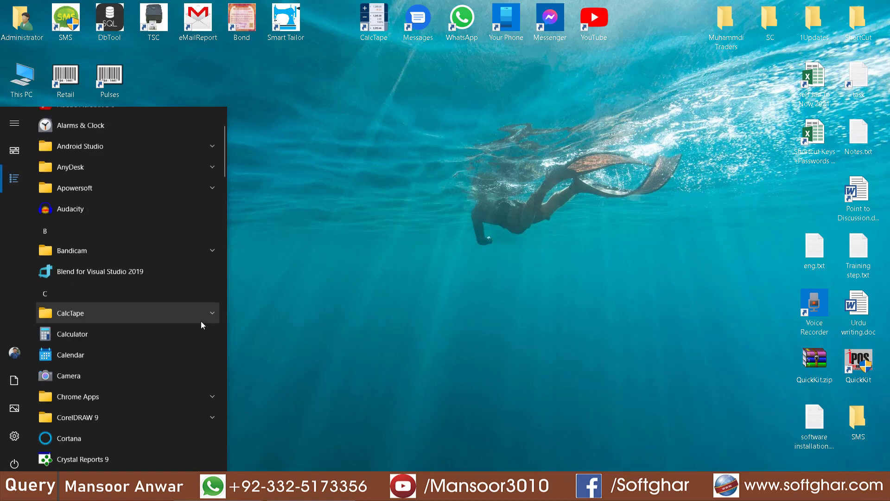
{"action": "scroll", "coordinate": [202, 321], "scroll_direction": "down", "scroll_amount": 10}
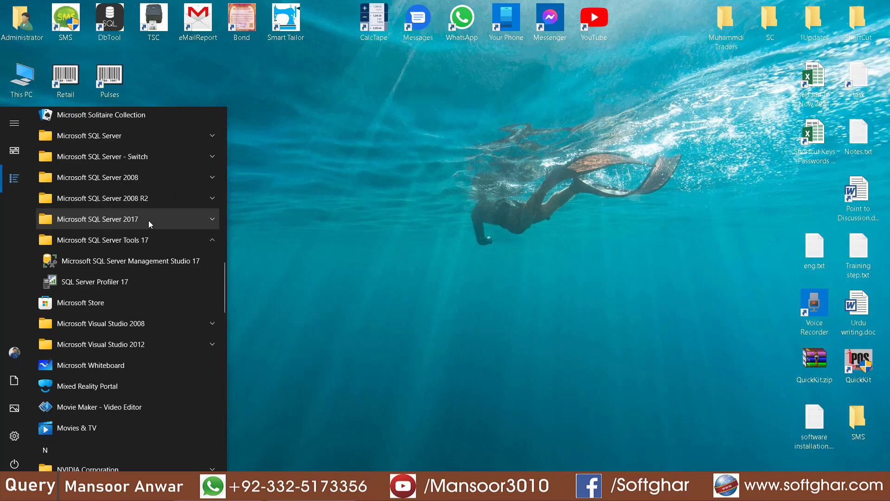
{"action": "left_click", "coordinate": [153, 219]}
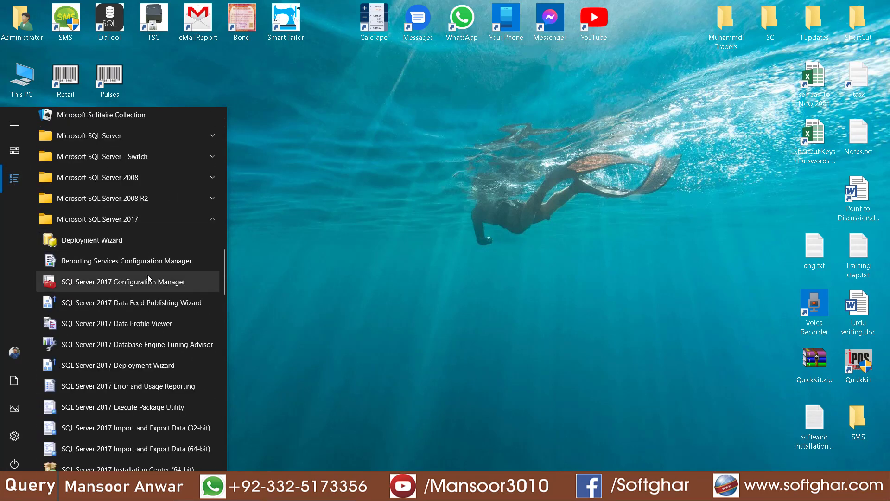
{"action": "scroll", "coordinate": [148, 278], "scroll_direction": "down", "scroll_amount": 3}
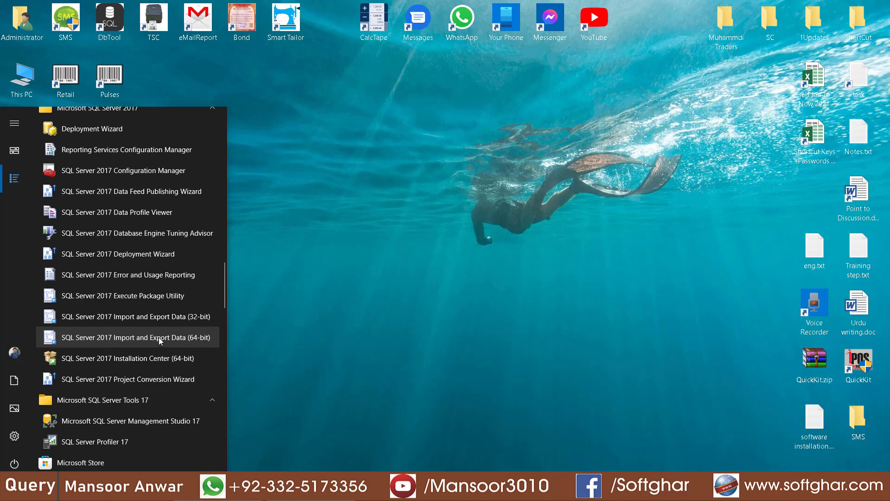
{"action": "left_click", "coordinate": [145, 338]}
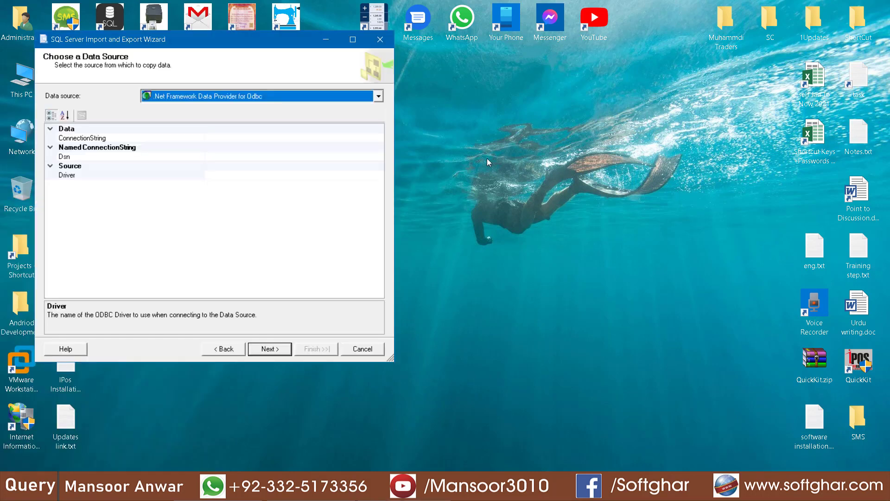
{"action": "left_click", "coordinate": [248, 99]}
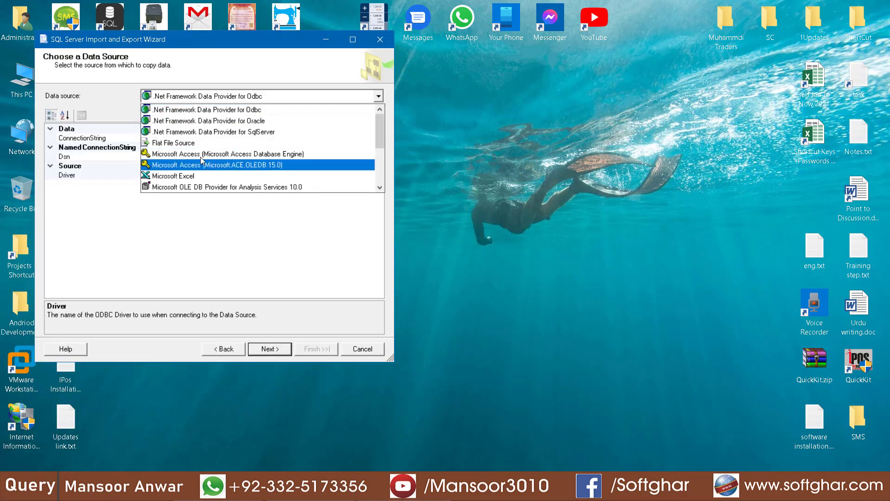
{"action": "left_click", "coordinate": [183, 177]}
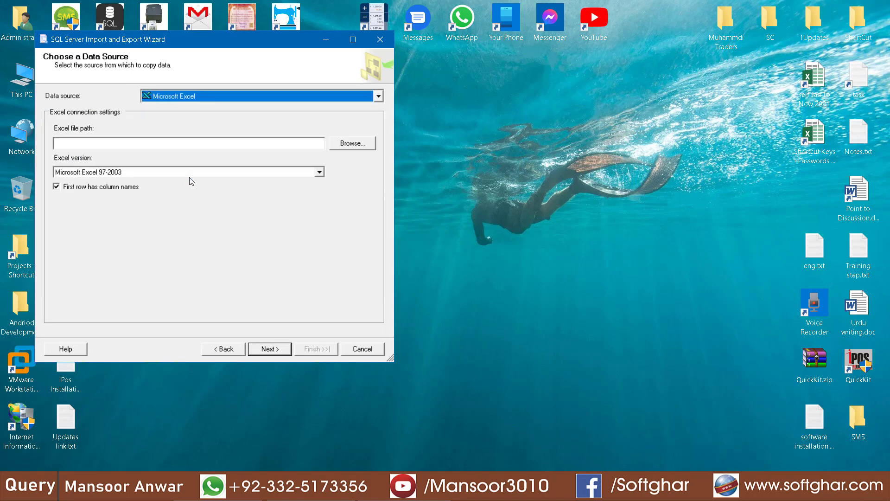
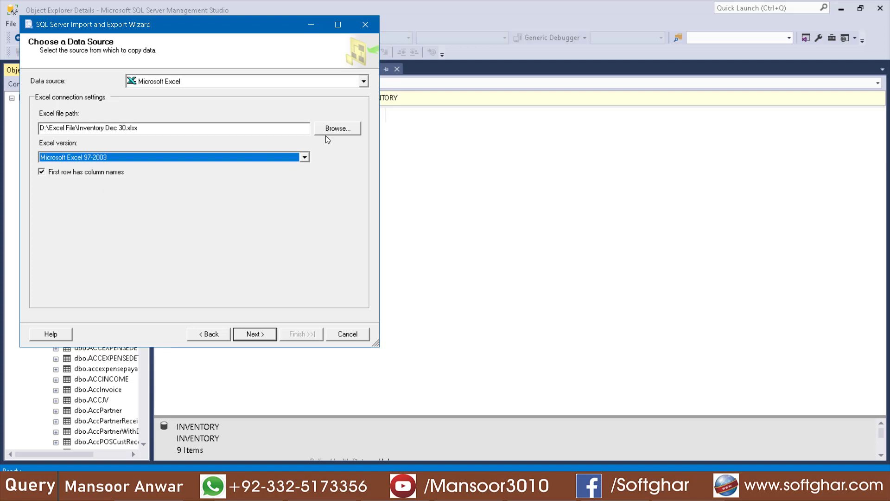
Choose Inventory Dec 30.xls from D:\Excel File as the source file and continue to the destination settings
{"action": "left_click", "coordinate": [330, 131]}
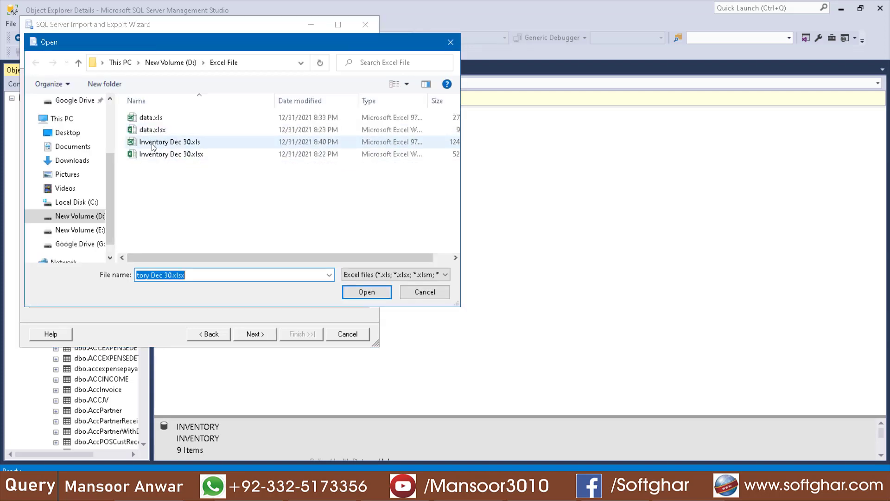
{"action": "left_click", "coordinate": [198, 143]}
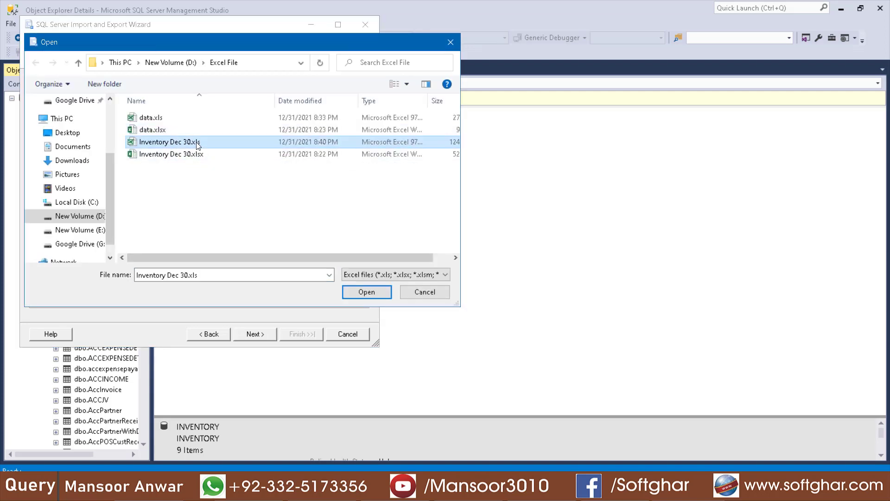
{"action": "left_click", "coordinate": [364, 293]}
{"action": "left_click", "coordinate": [253, 334]}
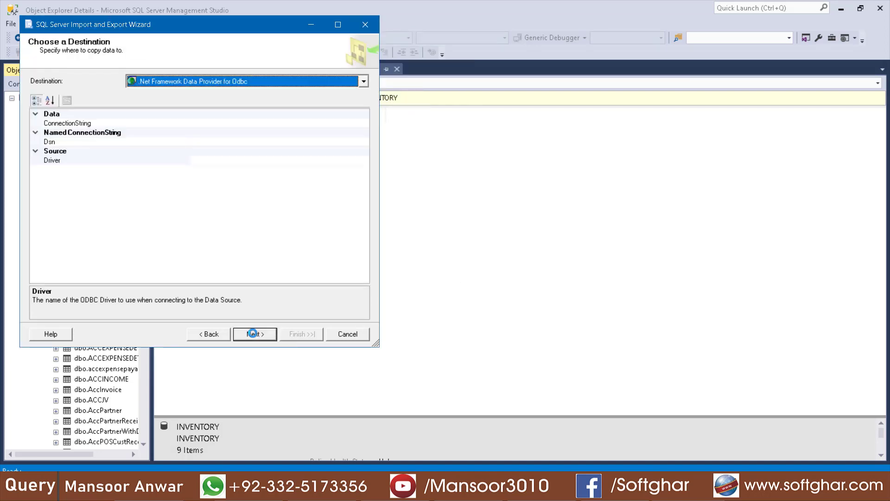
Set the import destination to SQL Server Native Client 11.0 with the INVENTORY database, and continue to the copy options
{"action": "left_click", "coordinate": [211, 83]}
{"action": "scroll", "coordinate": [227, 119], "scroll_direction": "down", "scroll_amount": 5}
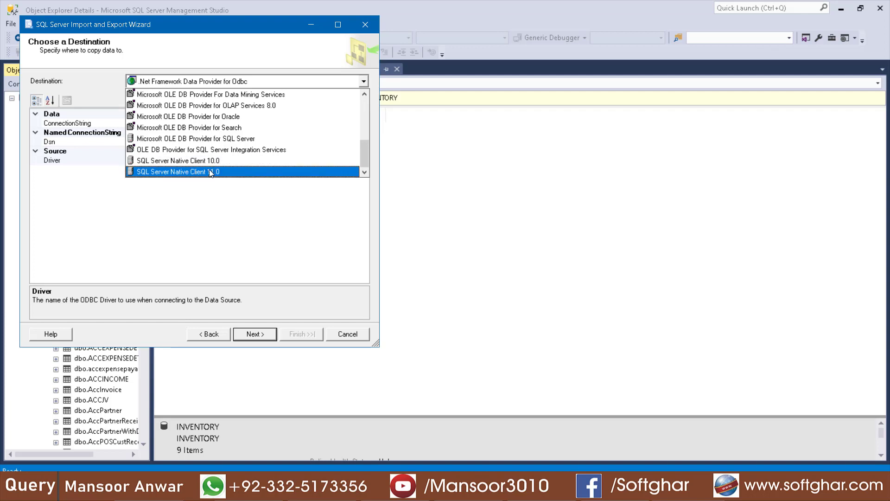
{"action": "left_click", "coordinate": [201, 172]}
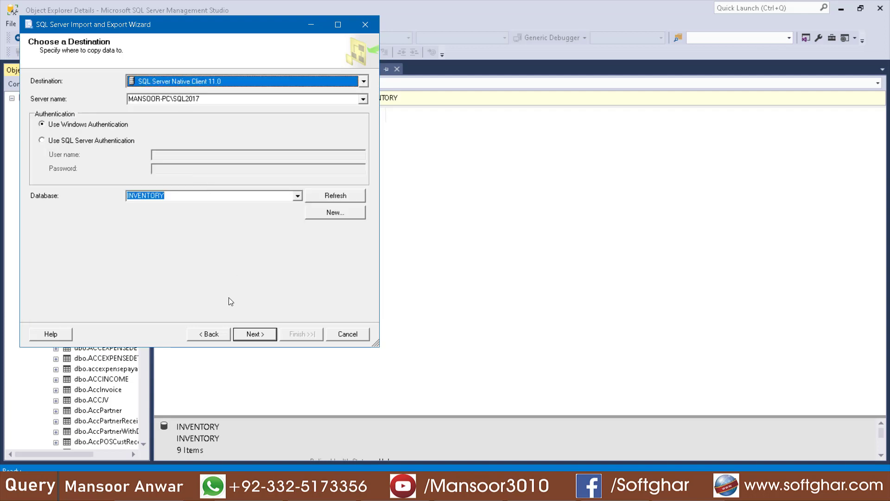
{"action": "left_click", "coordinate": [261, 336]}
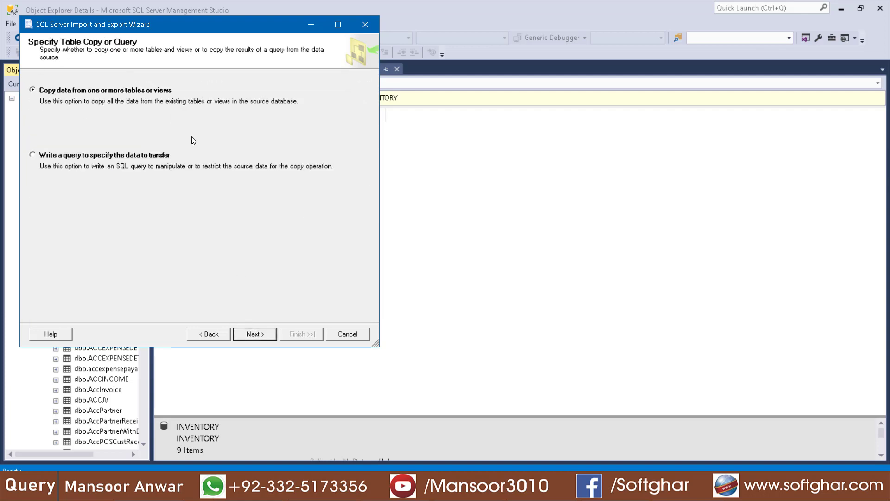
Try to import the first listed source sheet, Final Stock$, by copying the table data, and leave the results page
{"action": "left_click", "coordinate": [260, 335]}
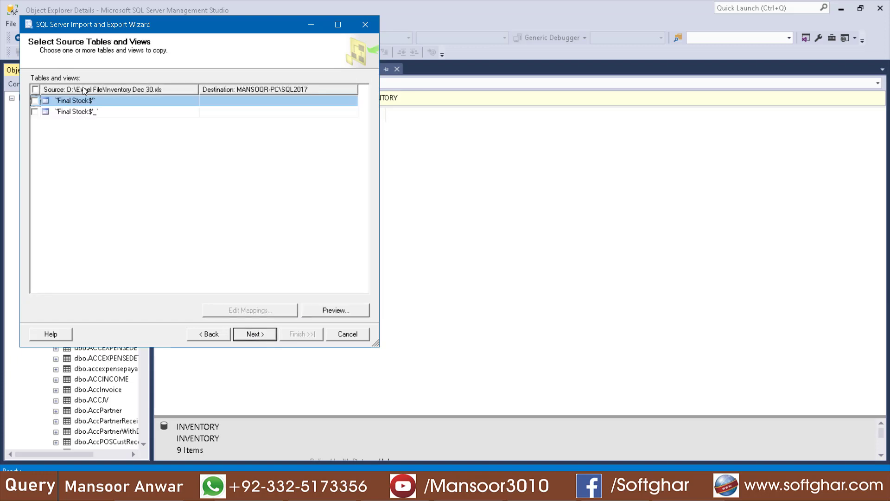
{"action": "left_click", "coordinate": [34, 101]}
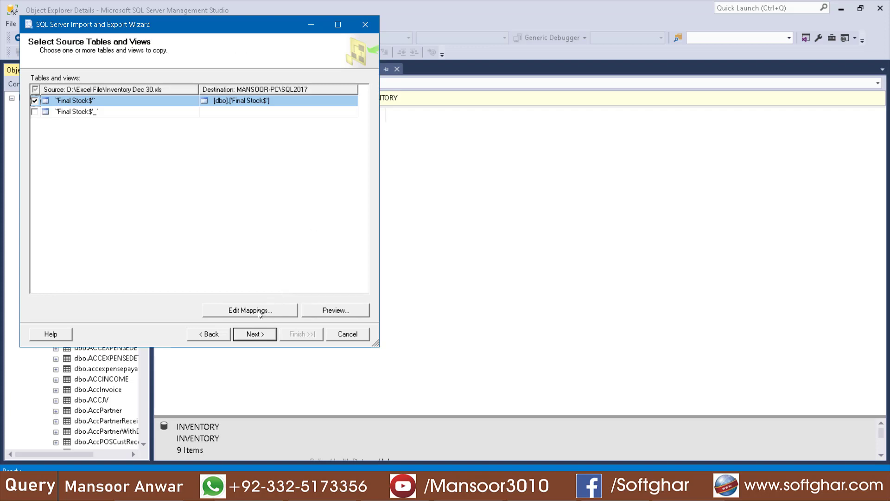
{"action": "left_click", "coordinate": [258, 334]}
{"action": "left_click", "coordinate": [264, 337]}
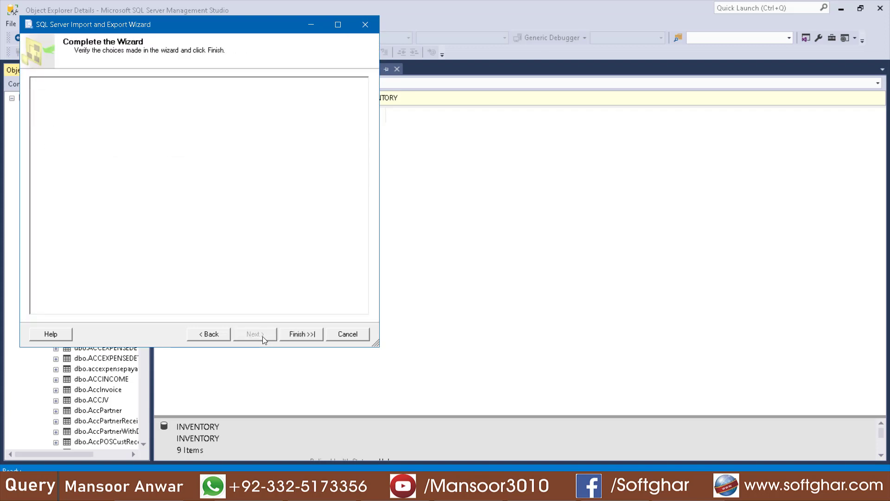
{"action": "left_click", "coordinate": [292, 335]}
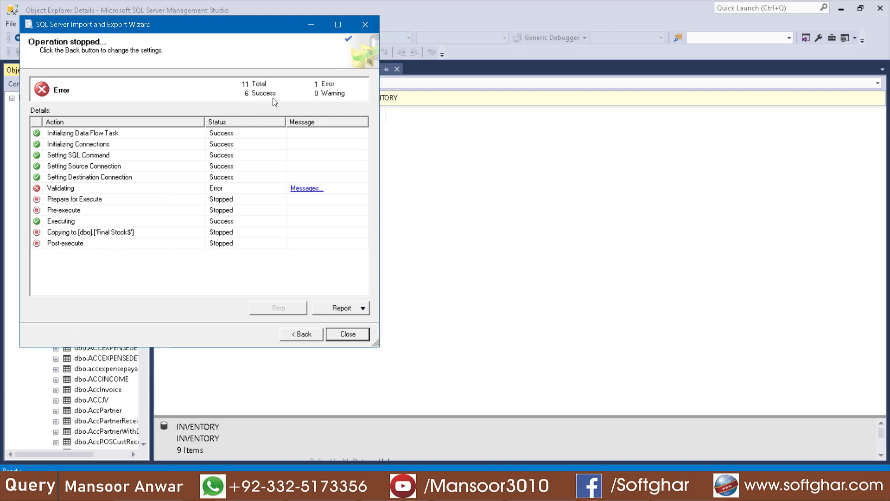
{"action": "left_click", "coordinate": [297, 334]}
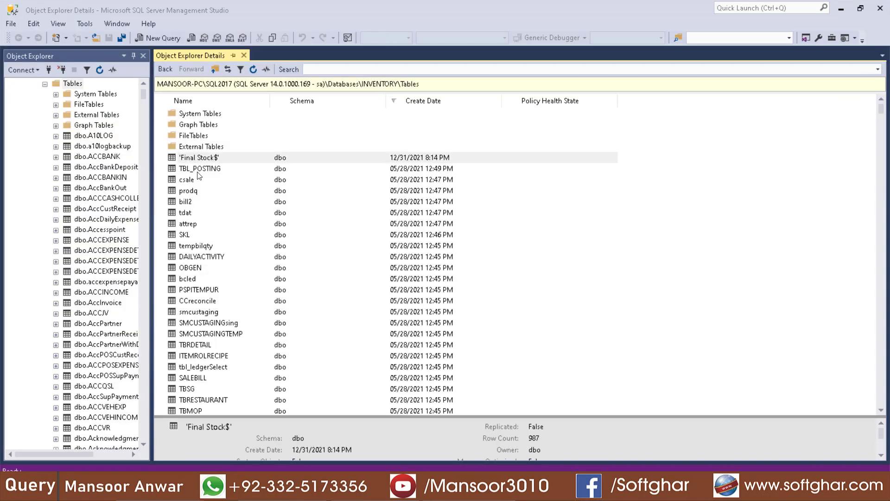
Delete the existing 'Final Stock$' table from the INVENTORY database
{"action": "left_click", "coordinate": [257, 160]}
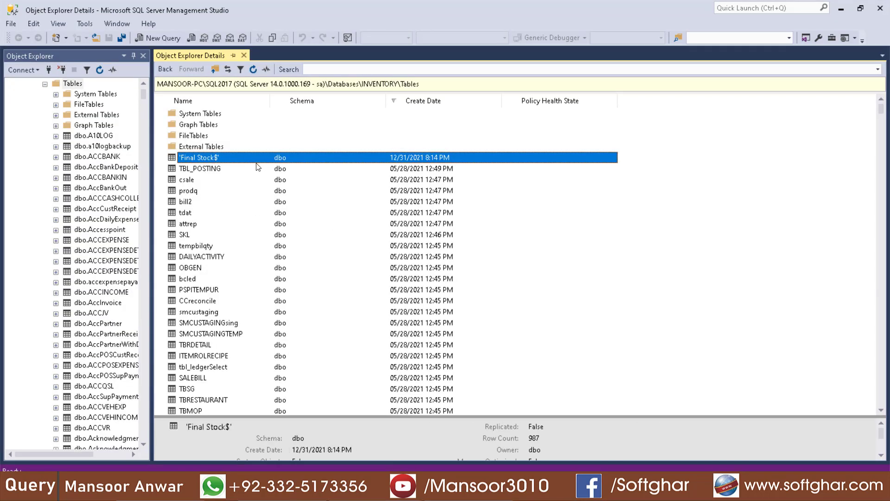
{"action": "right_click", "coordinate": [190, 158]}
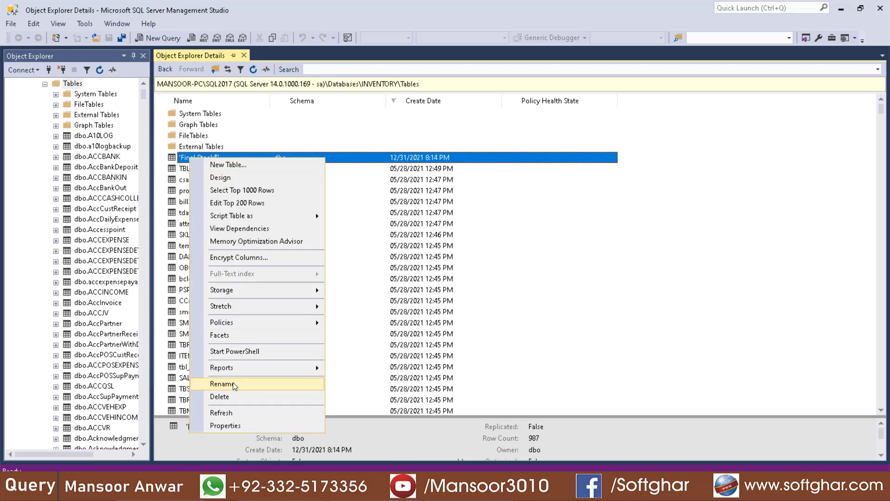
{"action": "left_click", "coordinate": [234, 396]}
{"action": "left_click", "coordinate": [567, 405]}
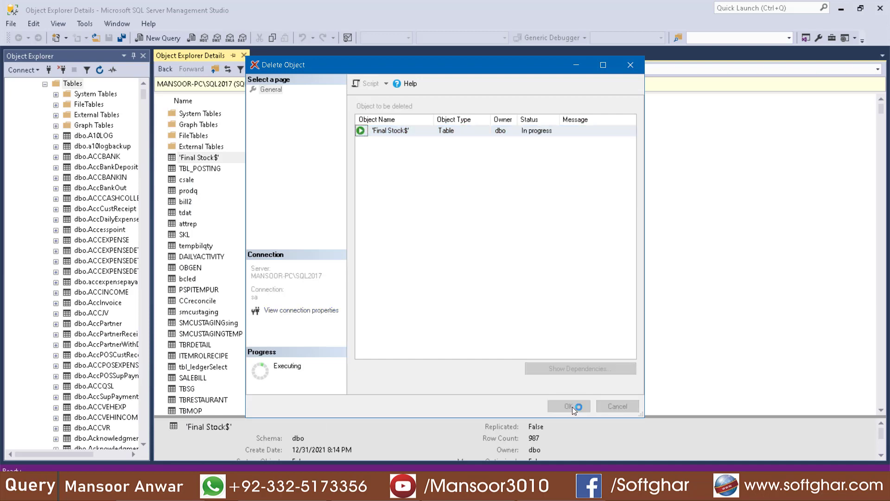
Start a new data import for the INVENTORY database with Microsoft Excel as the data source
{"action": "scroll", "coordinate": [73, 145], "scroll_direction": "up", "scroll_amount": 3}
{"action": "right_click", "coordinate": [73, 134]}
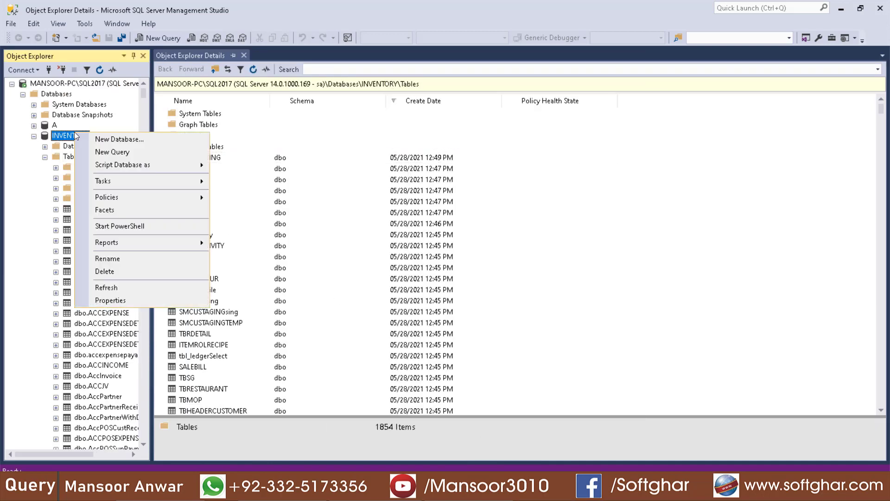
{"action": "mouse_move", "coordinate": [139, 180]}
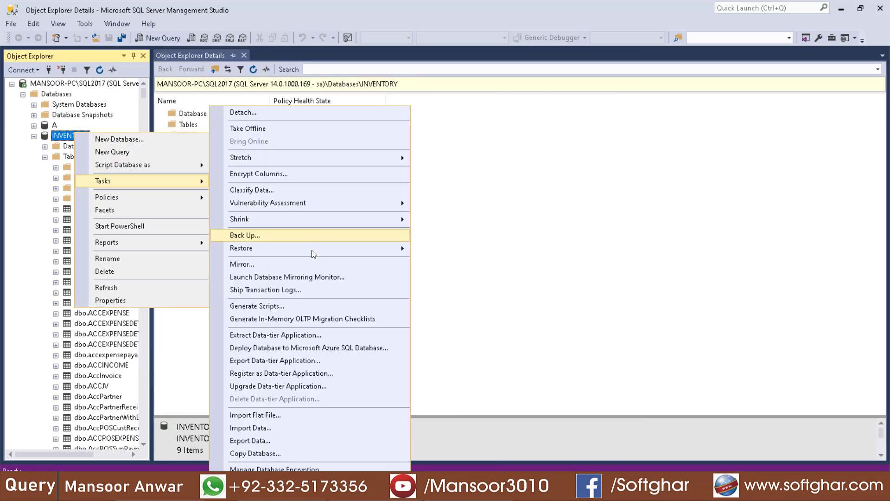
{"action": "left_click", "coordinate": [251, 427]}
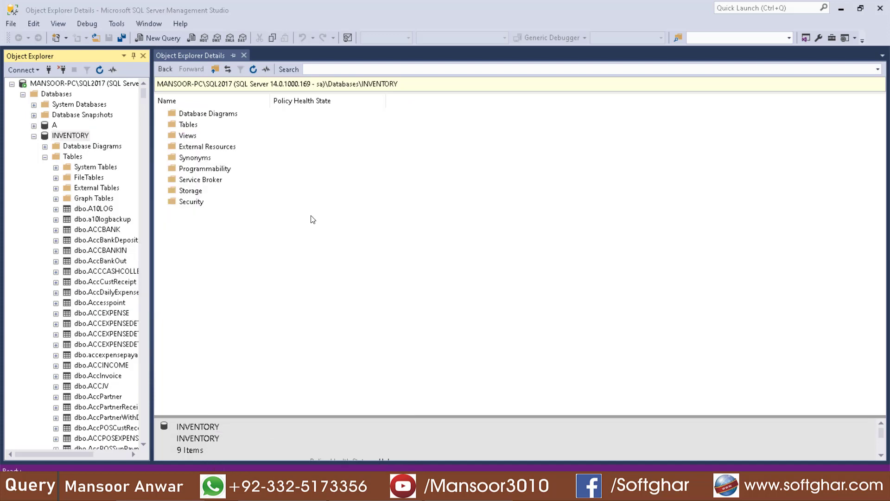
{"action": "left_click", "coordinate": [374, 141]}
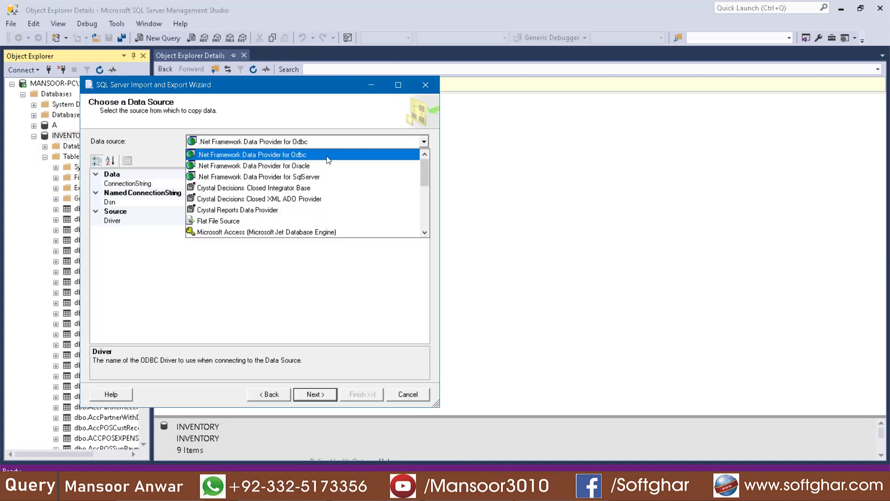
{"action": "scroll", "coordinate": [285, 213], "scroll_direction": "down", "scroll_amount": 2}
{"action": "left_click", "coordinate": [216, 175]}
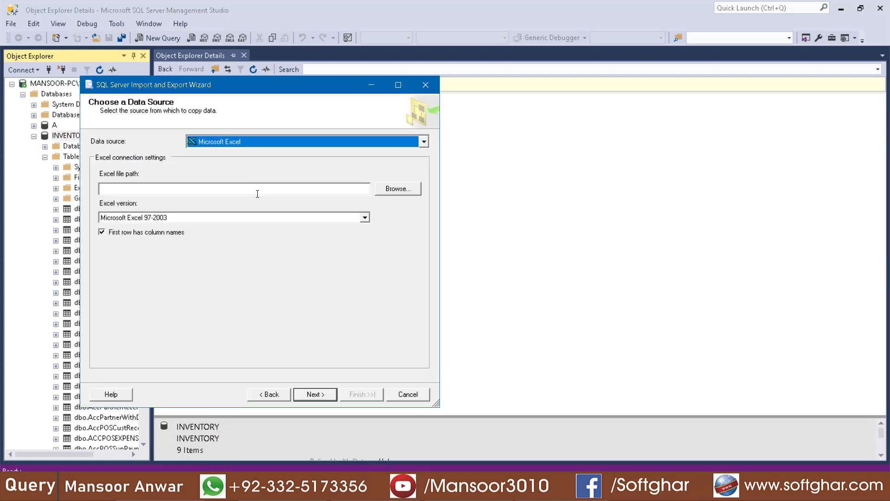
Select Inventory.xls from the Excel File folder as the Excel source and continue to the destination choice
{"action": "left_click", "coordinate": [391, 193]}
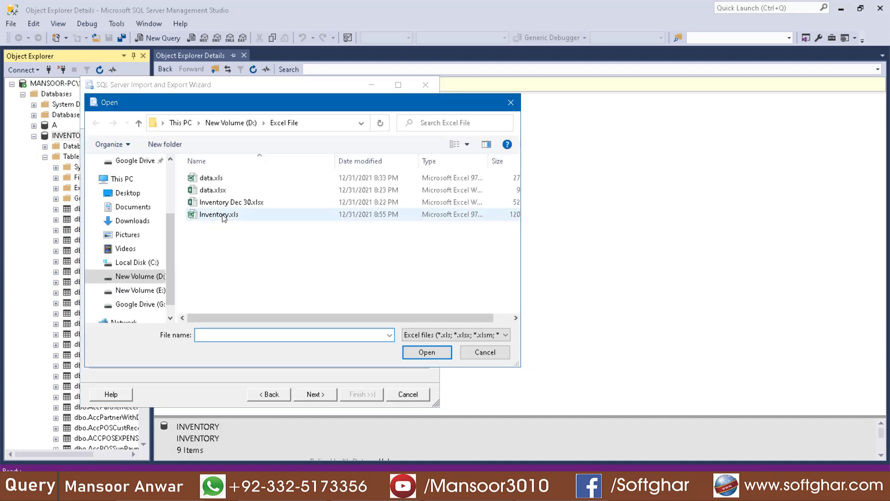
{"action": "left_click", "coordinate": [225, 215]}
{"action": "left_click", "coordinate": [427, 353]}
{"action": "left_click", "coordinate": [320, 390]}
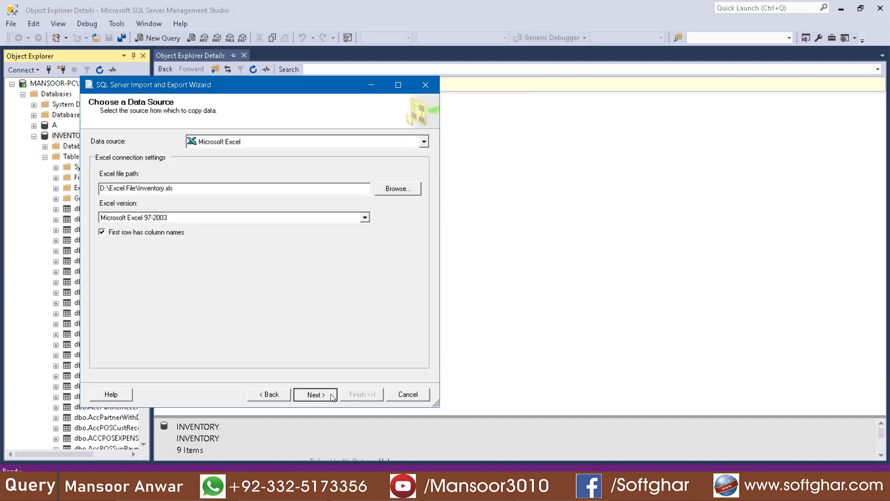
Set the import destination to SQL Server Native Client 11.0 with the INVENTORY database, and continue through the copy options to the source tables
{"action": "left_click", "coordinate": [301, 145]}
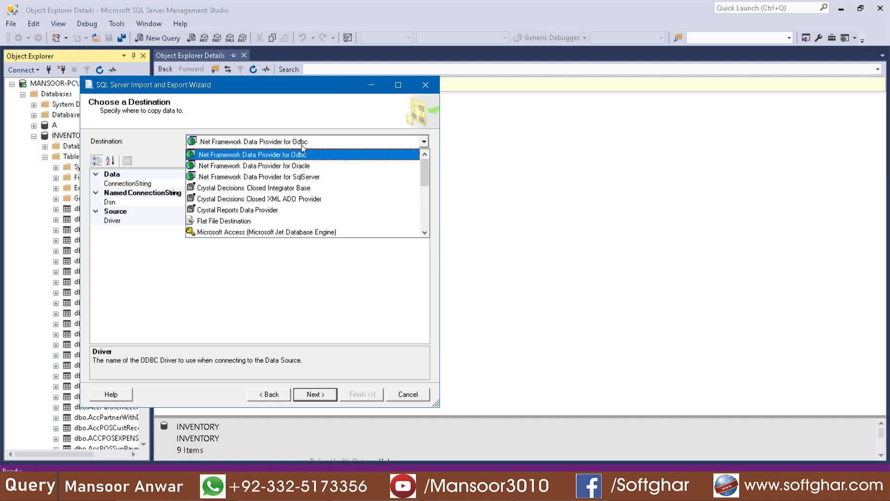
{"action": "scroll", "coordinate": [259, 218], "scroll_direction": "down", "scroll_amount": 5}
{"action": "left_click", "coordinate": [248, 232]}
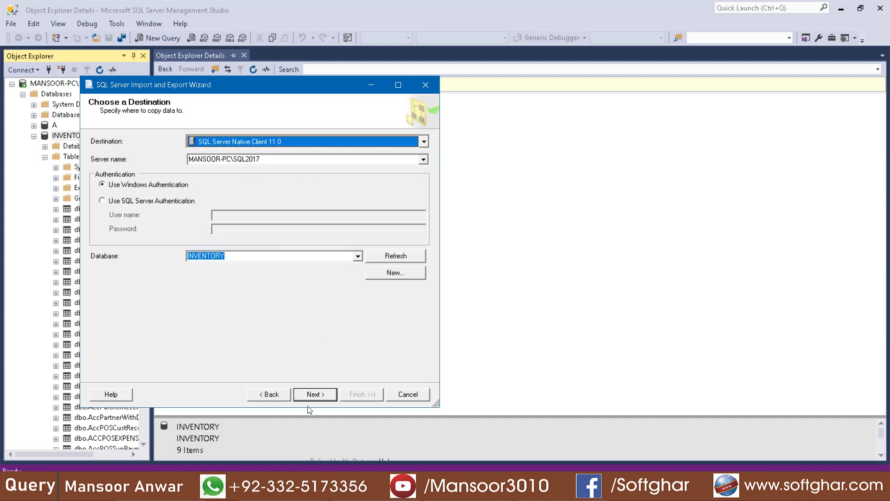
{"action": "left_click", "coordinate": [314, 394]}
{"action": "left_click", "coordinate": [314, 394]}
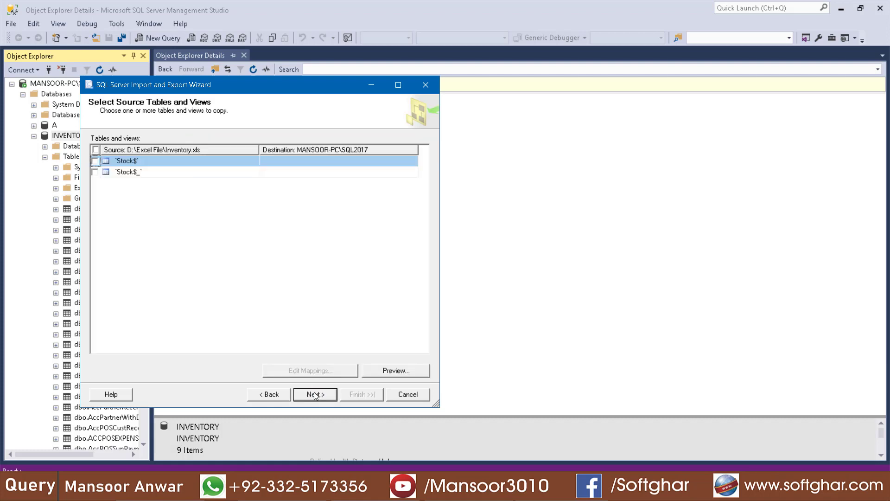
Import the Stock$ sheet into a new dbo.Stock$ table, run the package immediately, and close the wizard
{"action": "left_click", "coordinate": [95, 160]}
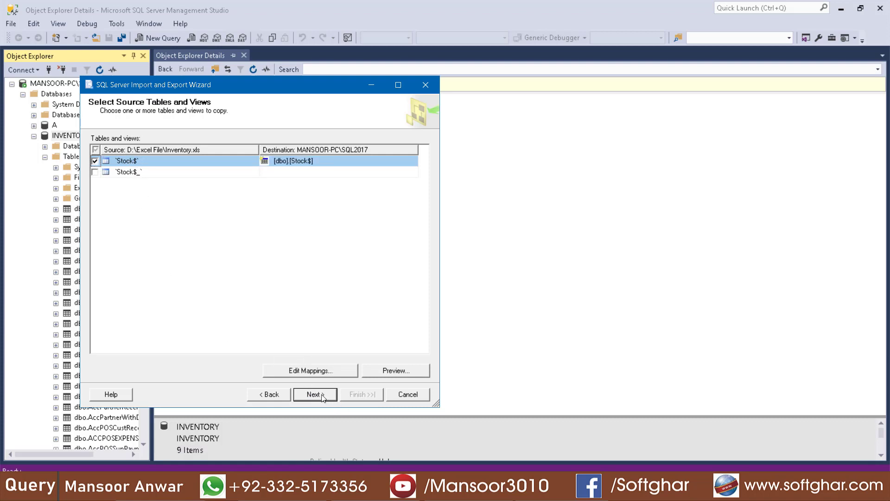
{"action": "left_click", "coordinate": [323, 397]}
{"action": "left_click", "coordinate": [323, 397]}
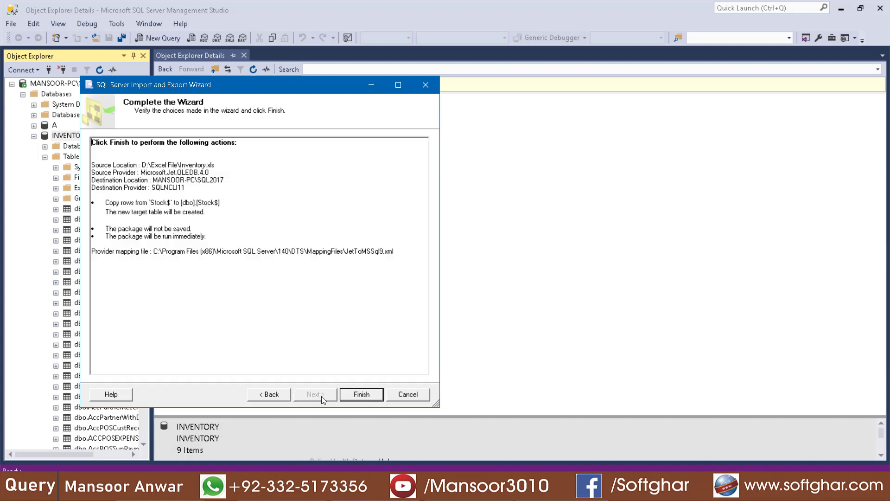
{"action": "left_click", "coordinate": [363, 395]}
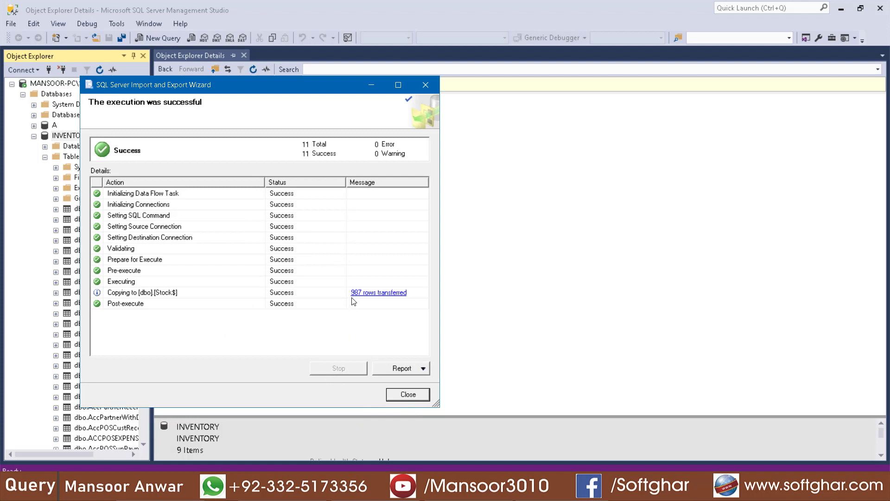
{"action": "left_click", "coordinate": [415, 395]}
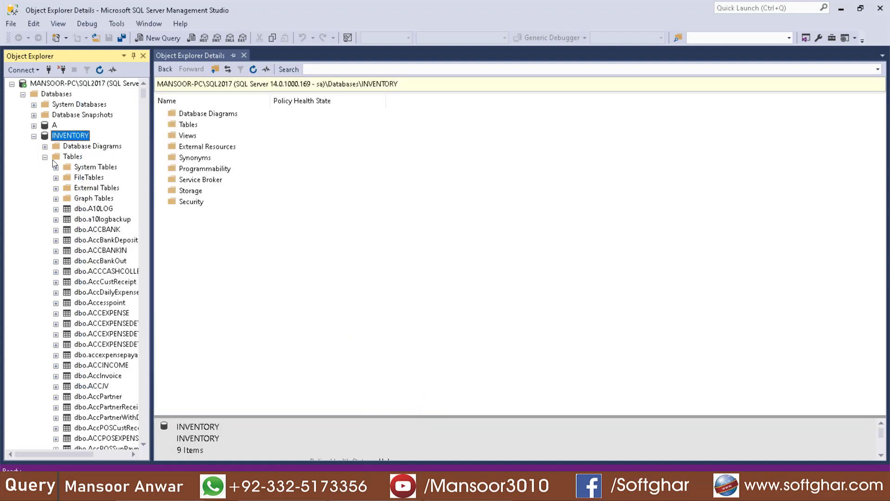
List the INVENTORY database's tables in the details view, sorted by creation date with the newest first, and refresh the list
{"action": "key", "text": "F2"}
{"action": "left_click", "coordinate": [193, 53]}
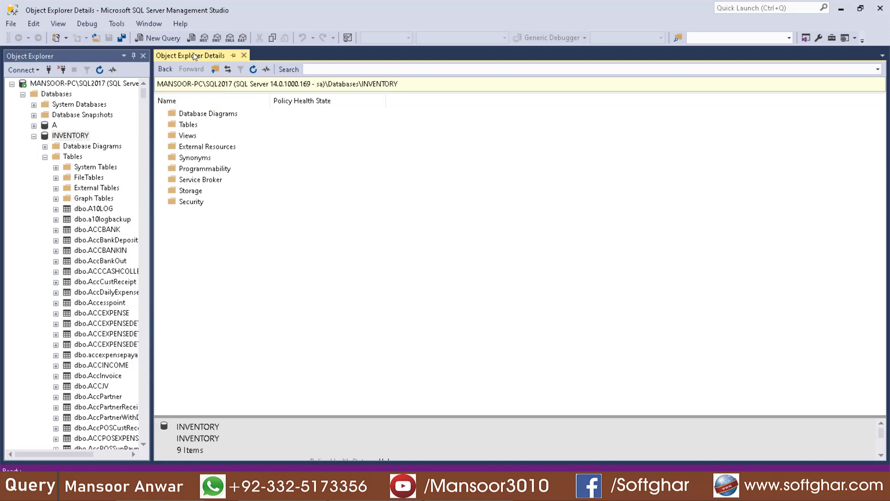
{"action": "left_click", "coordinate": [73, 156]}
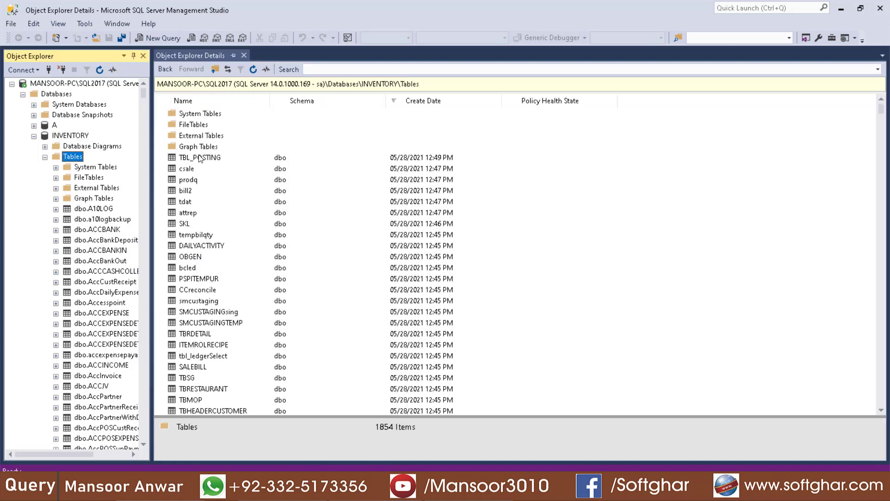
{"action": "left_click", "coordinate": [423, 101]}
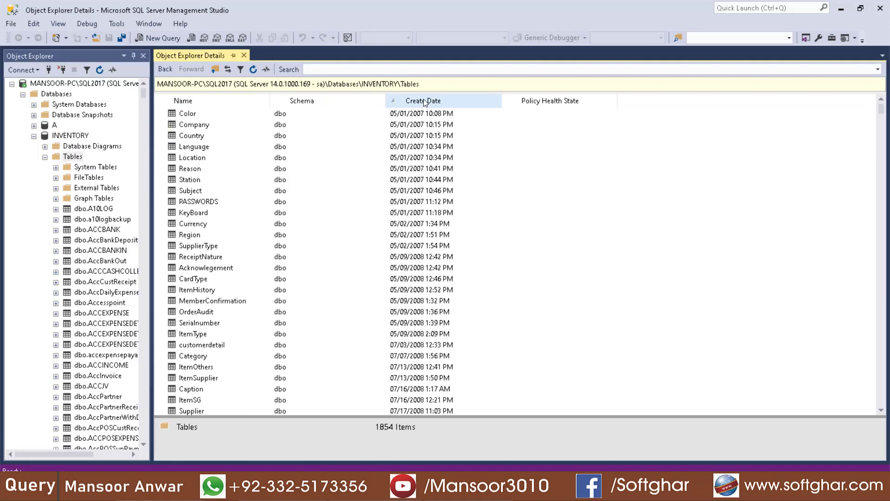
{"action": "left_click", "coordinate": [424, 101]}
{"action": "right_click", "coordinate": [690, 224]}
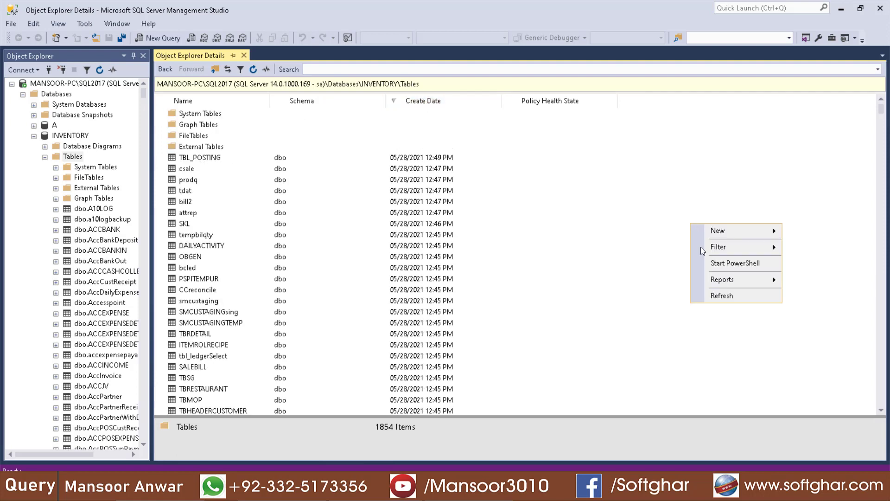
{"action": "left_click", "coordinate": [727, 295]}
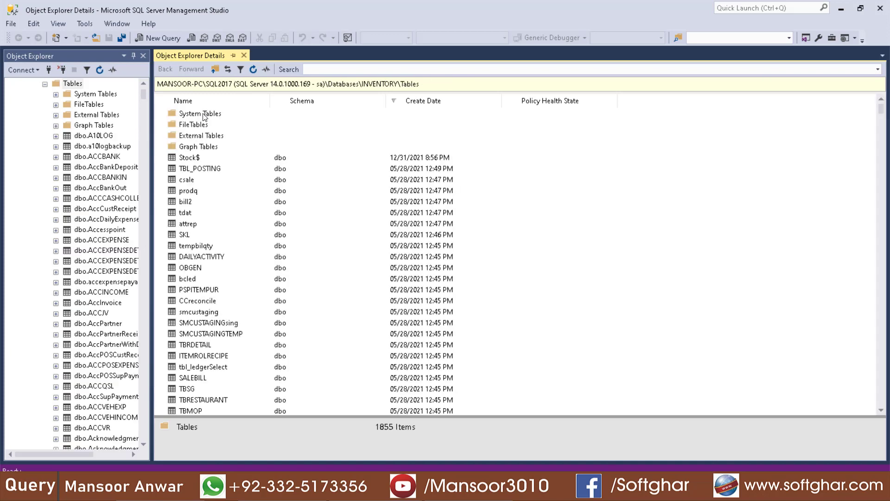
Rename the imported Stock$ table to mydata
{"action": "left_click", "coordinate": [201, 157]}
{"action": "left_click", "coordinate": [201, 158]}
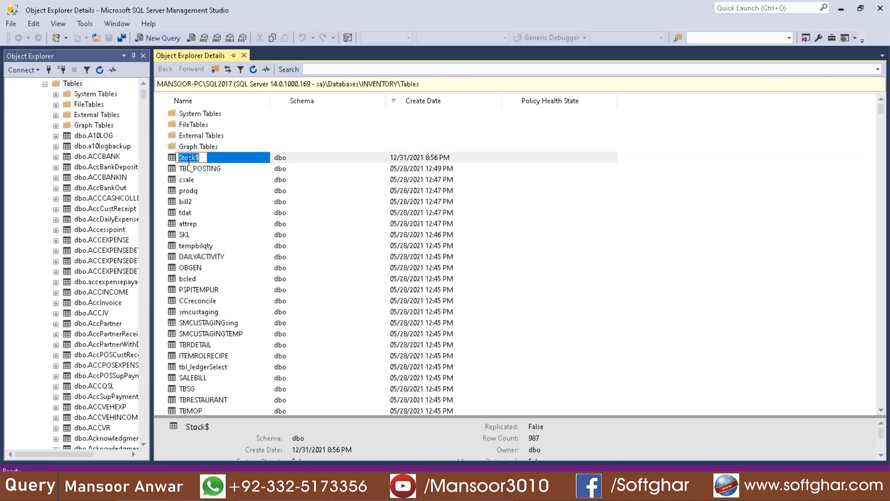
{"action": "type", "text": "mystock"}
{"action": "key", "text": "Return"}
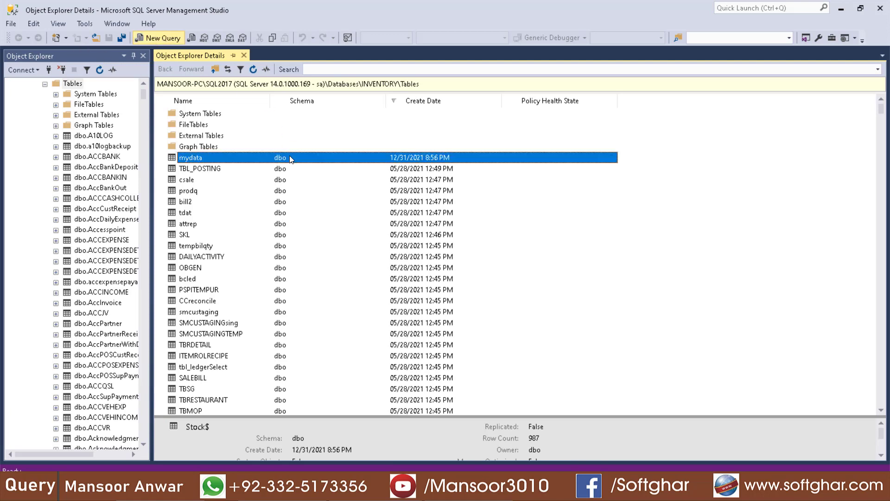
Write and run the query "select * from mydata" in a new query window
{"action": "key", "text": "ctrl+n"}
{"action": "type", "text": "selec"}
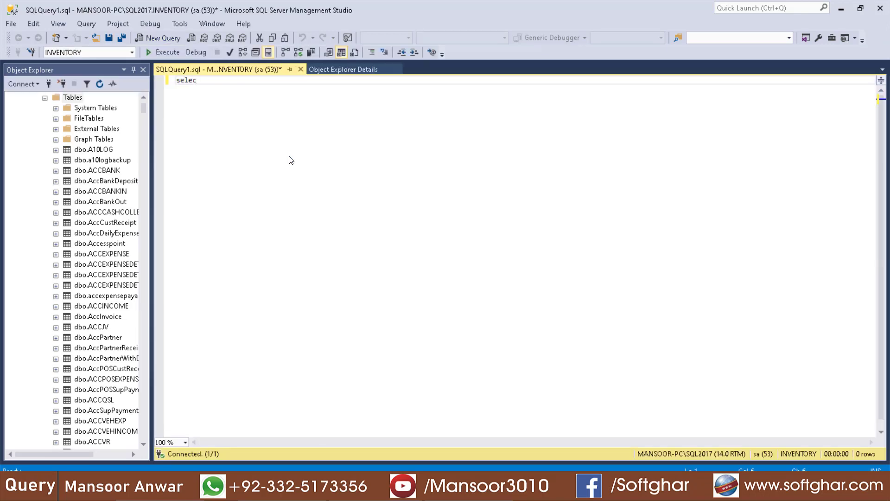
{"action": "type", "text": "t * from mydata"}
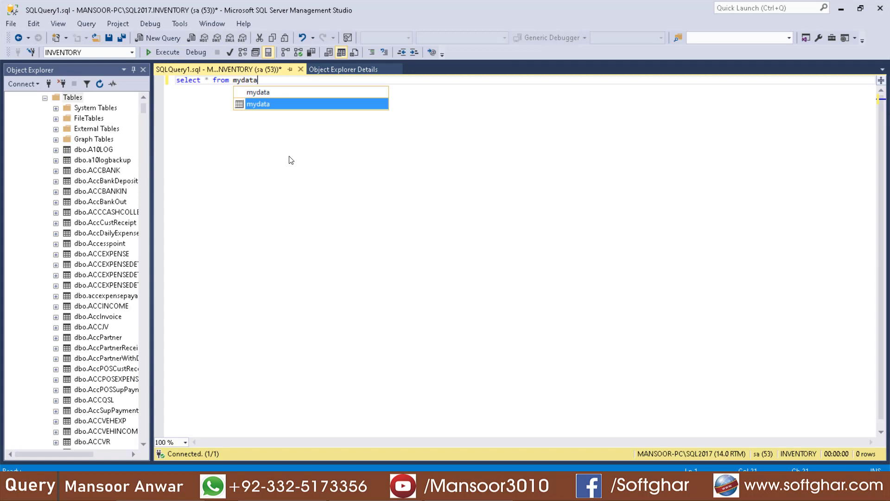
{"action": "key", "text": "F5"}
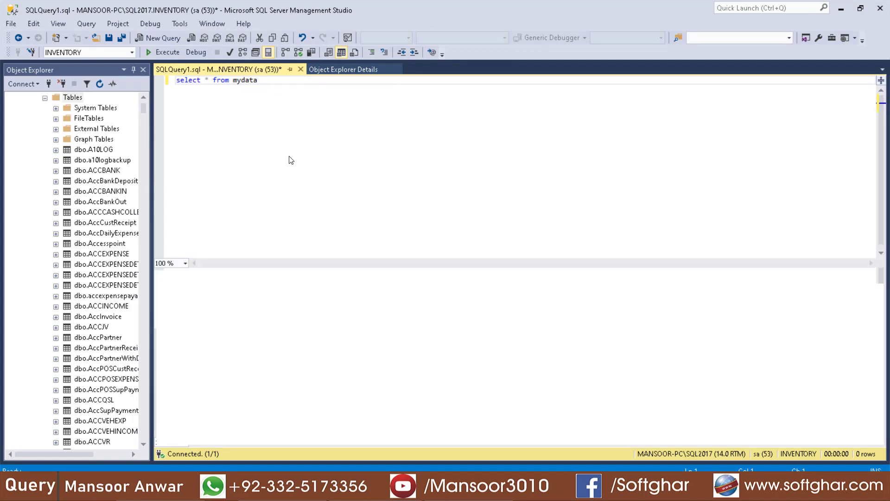
Examine the imported mydata rows in the query results, widening the code column to read the full codes
{"action": "left_click", "coordinate": [188, 355]}
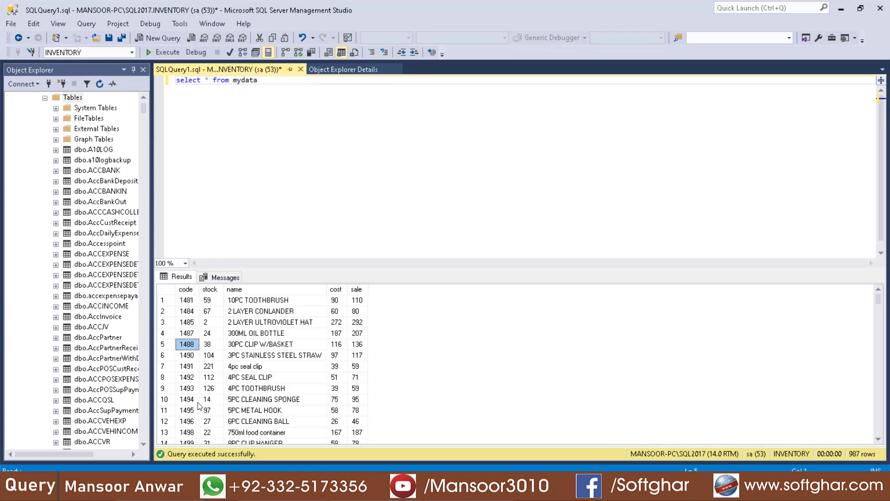
{"action": "scroll", "coordinate": [194, 389], "scroll_direction": "down", "scroll_amount": 20}
{"action": "scroll", "coordinate": [188, 399], "scroll_direction": "down", "scroll_amount": 20}
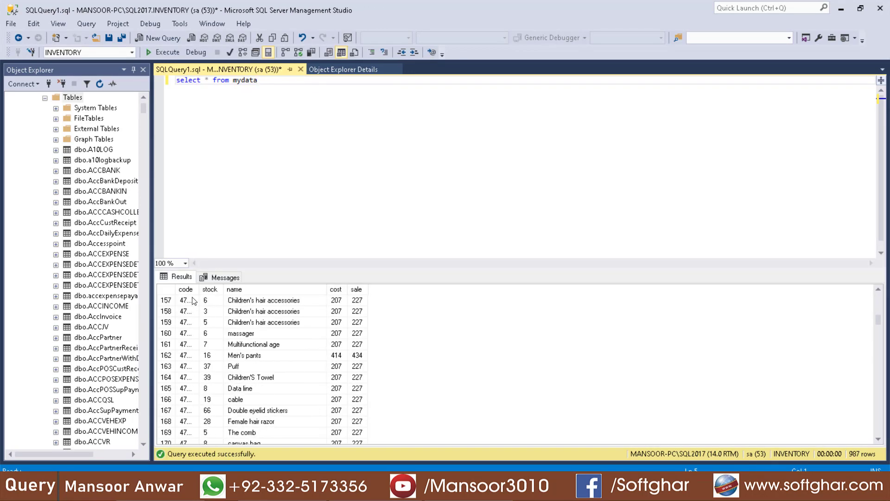
{"action": "left_click_drag", "start_coordinate": [200, 289], "coordinate": [459, 288]}
{"action": "left_click", "coordinate": [198, 333]}
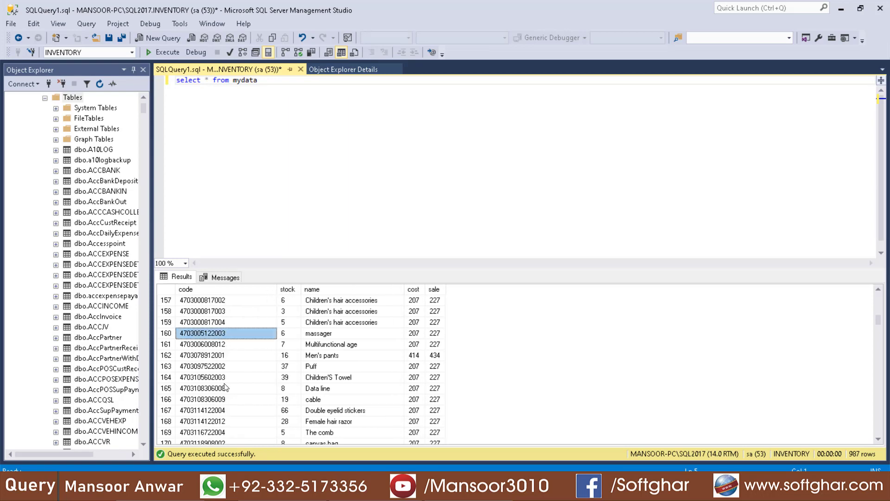
{"action": "scroll", "coordinate": [238, 389], "scroll_direction": "down", "scroll_amount": 6}
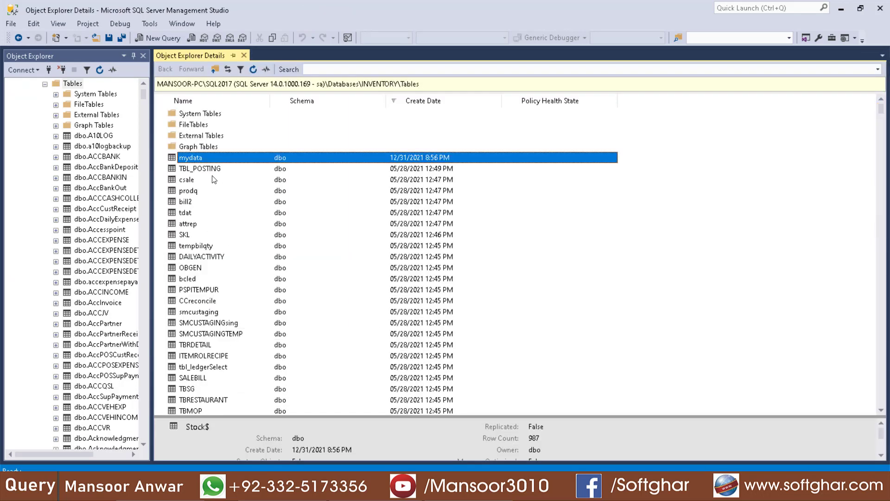
Start another data import for the INVENTORY database
{"action": "scroll", "coordinate": [98, 146], "scroll_direction": "up", "scroll_amount": 3}
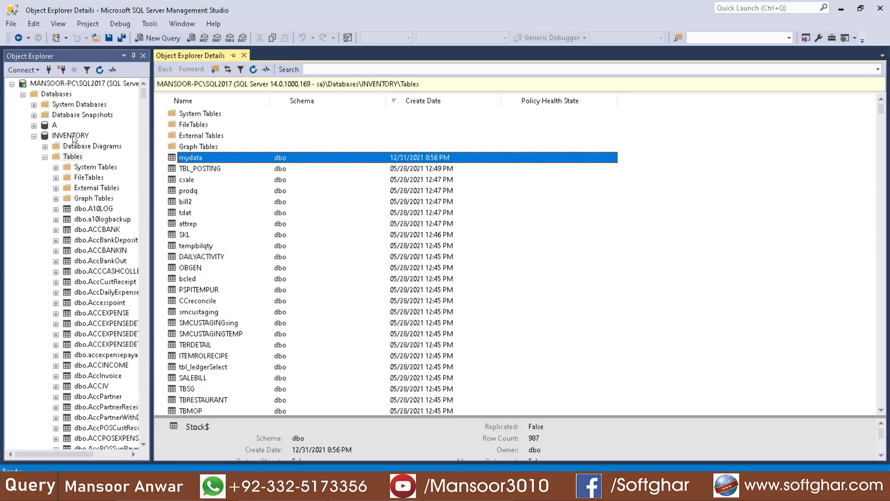
{"action": "left_click", "coordinate": [71, 135]}
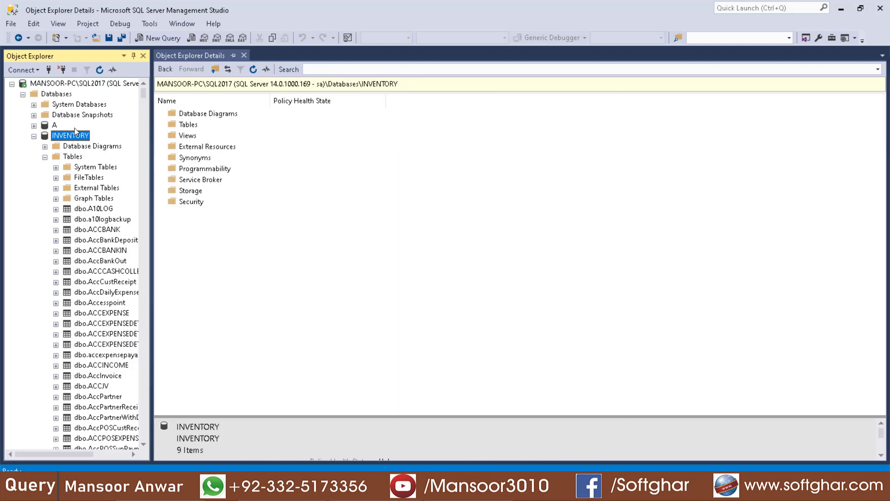
{"action": "right_click", "coordinate": [74, 136]}
{"action": "mouse_move", "coordinate": [161, 185]}
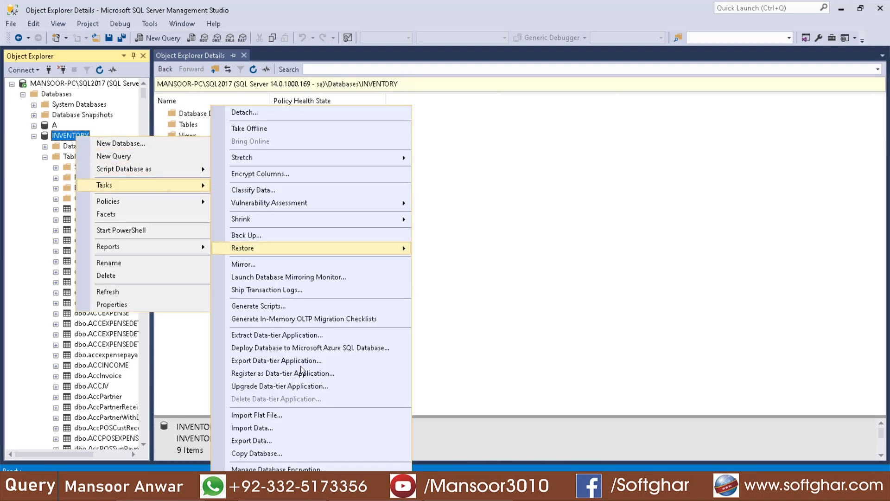
{"action": "left_click", "coordinate": [281, 438]}
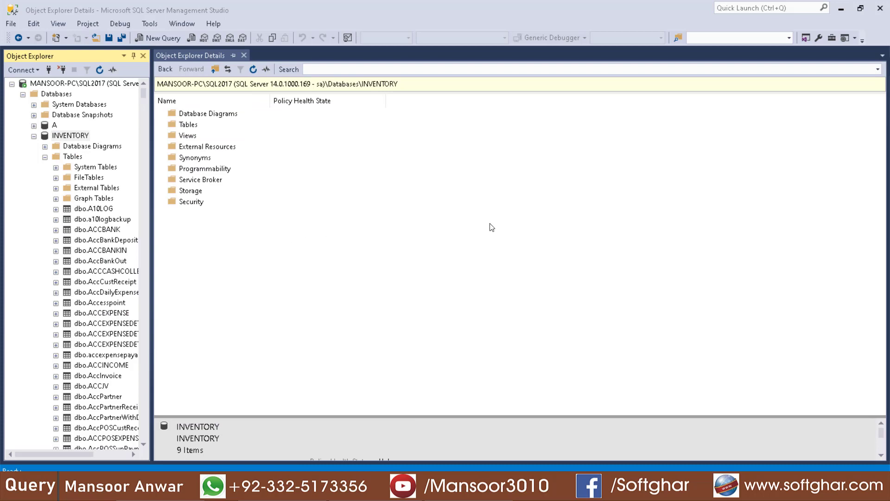
Set the data source to Microsoft Excel with the file Inventory.xls, and continue to the destination choice
{"action": "left_click", "coordinate": [283, 82]}
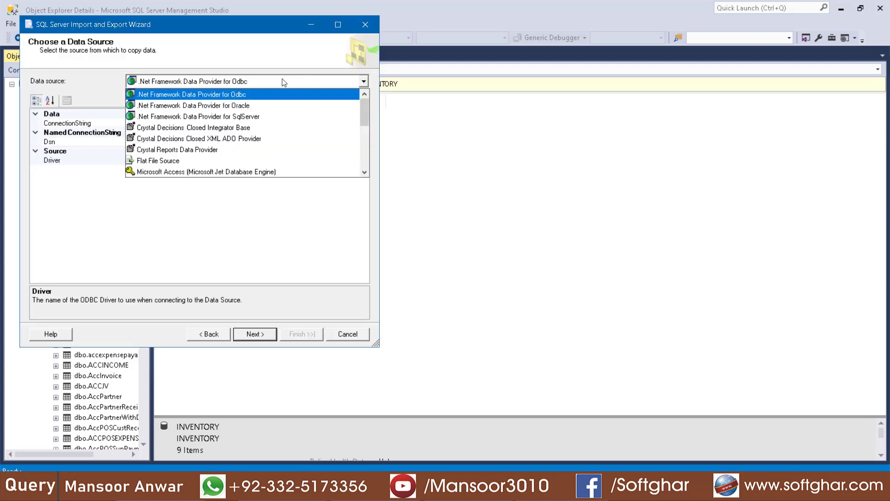
{"action": "scroll", "coordinate": [227, 158], "scroll_direction": "down", "scroll_amount": 2}
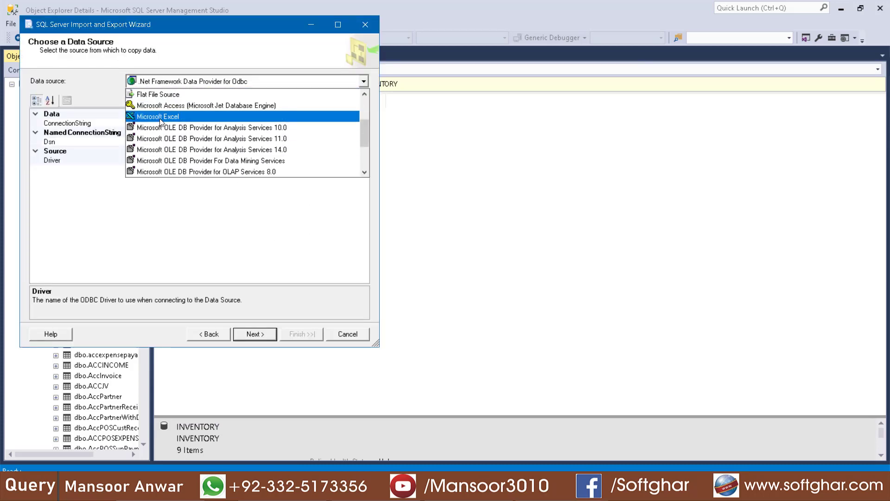
{"action": "left_click", "coordinate": [160, 118]}
{"action": "left_click", "coordinate": [337, 130]}
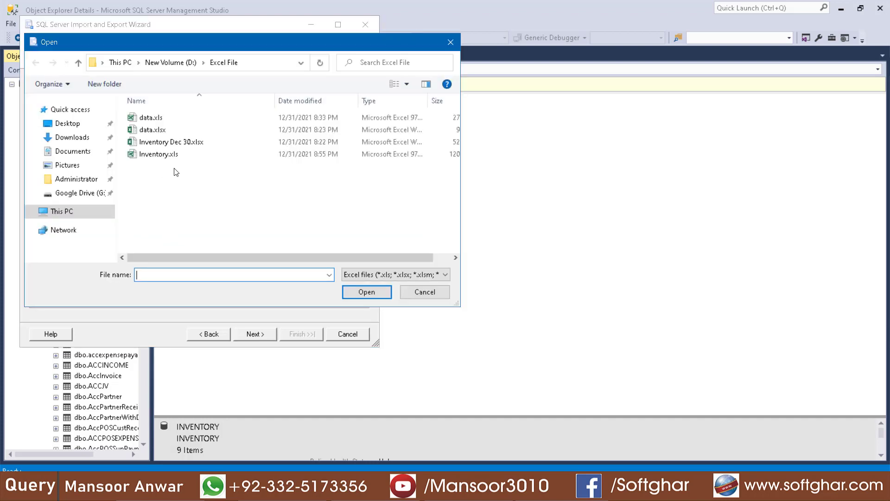
{"action": "double_click", "coordinate": [159, 154]}
{"action": "left_click", "coordinate": [256, 335]}
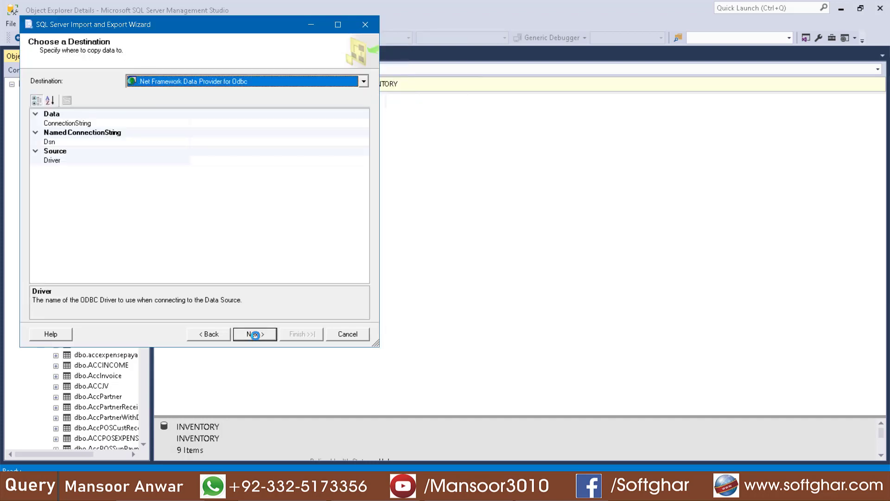
Choose SQL Server Native Client 11.0 with the INVENTORY database as the destination, and continue to the copy options
{"action": "left_click", "coordinate": [250, 84]}
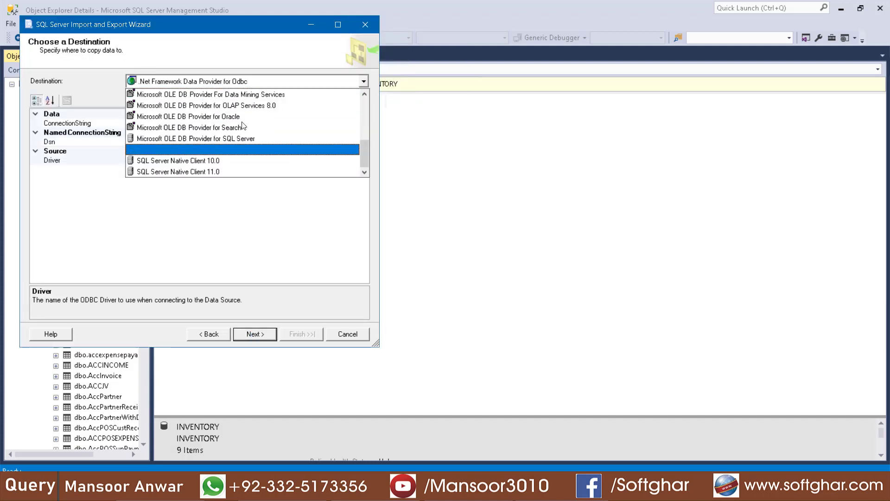
{"action": "left_click", "coordinate": [203, 171]}
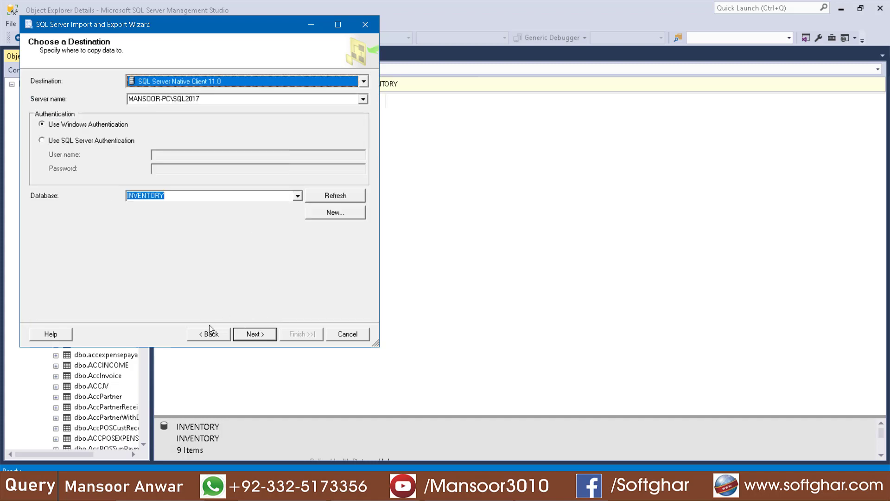
{"action": "left_click", "coordinate": [256, 334]}
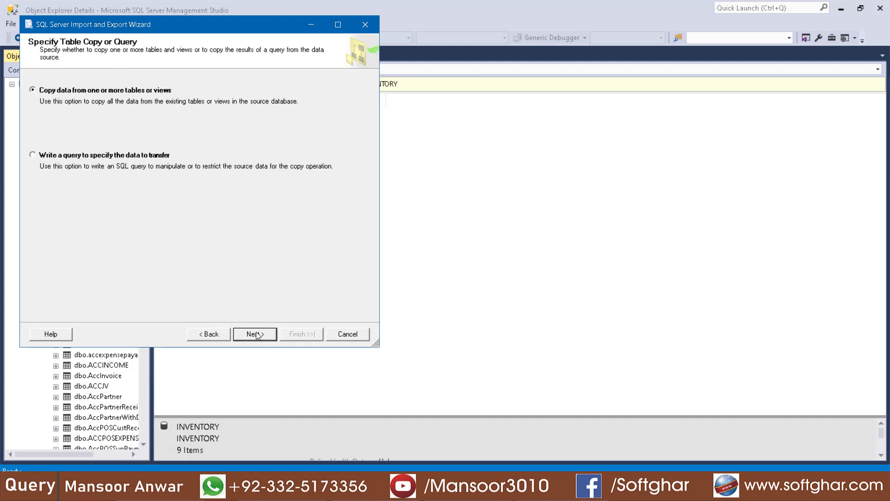
Continue with copying data from tables, and select the 'Stock$' sheet of Inventory.xls as the source to copy
{"action": "left_click", "coordinate": [256, 334]}
{"action": "left_click", "coordinate": [35, 101]}
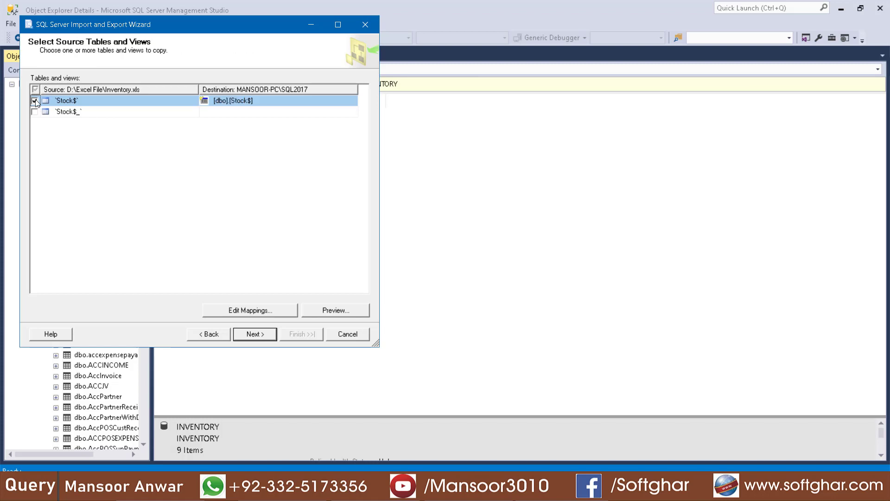
{"action": "left_click", "coordinate": [35, 101]}
{"action": "left_click", "coordinate": [35, 101]}
Map the code column of Stock$ to type nvarchar with size 255, and continue to the data type review
{"action": "left_click", "coordinate": [259, 314]}
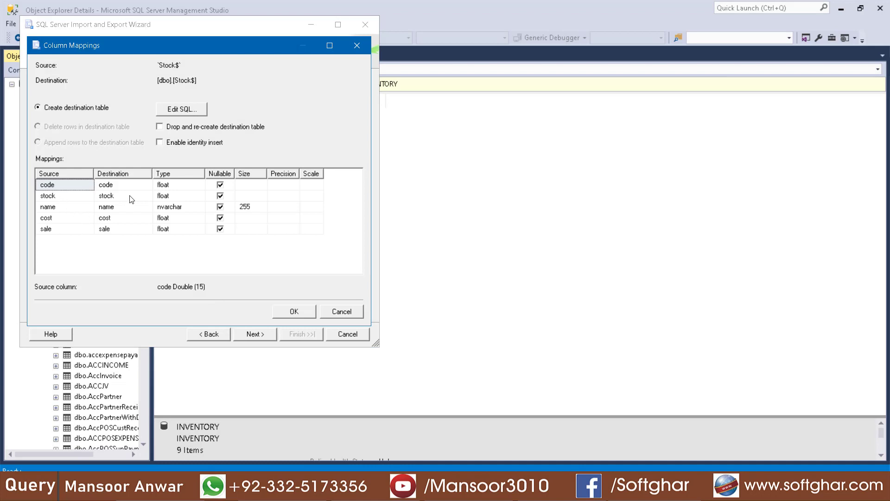
{"action": "left_click", "coordinate": [177, 188]}
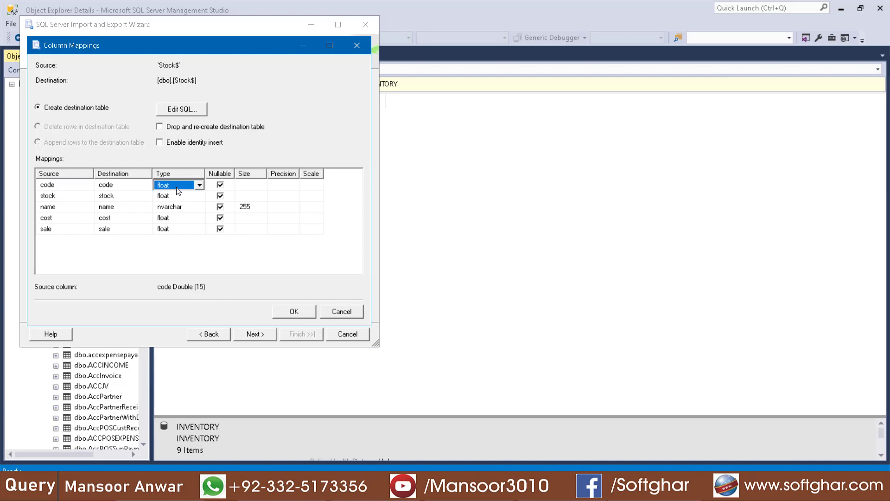
{"action": "scroll", "coordinate": [177, 190], "scroll_direction": "down", "scroll_amount": 2}
{"action": "key", "text": "Tab"}
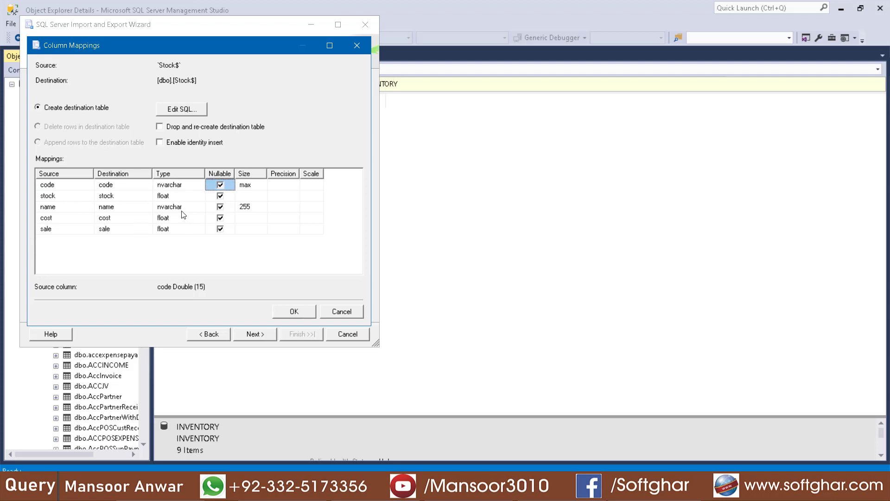
{"action": "left_click", "coordinate": [261, 184]}
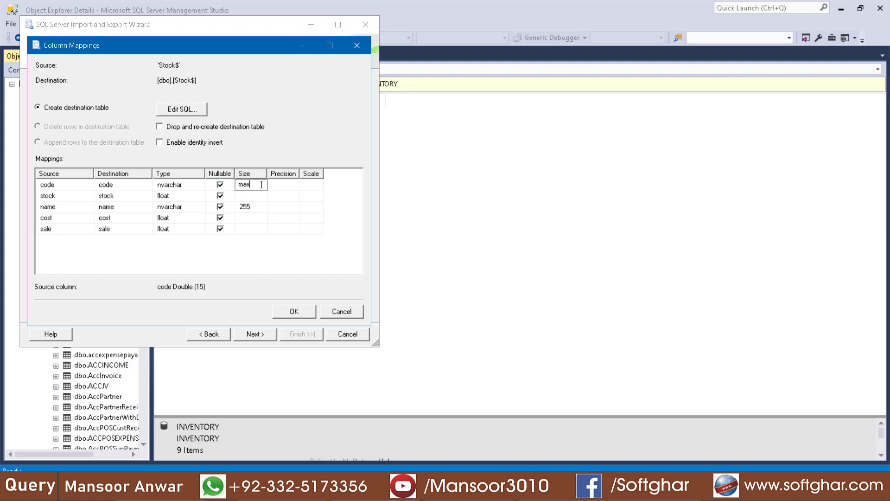
{"action": "type", "text": "255"}
{"action": "left_click", "coordinate": [287, 311]}
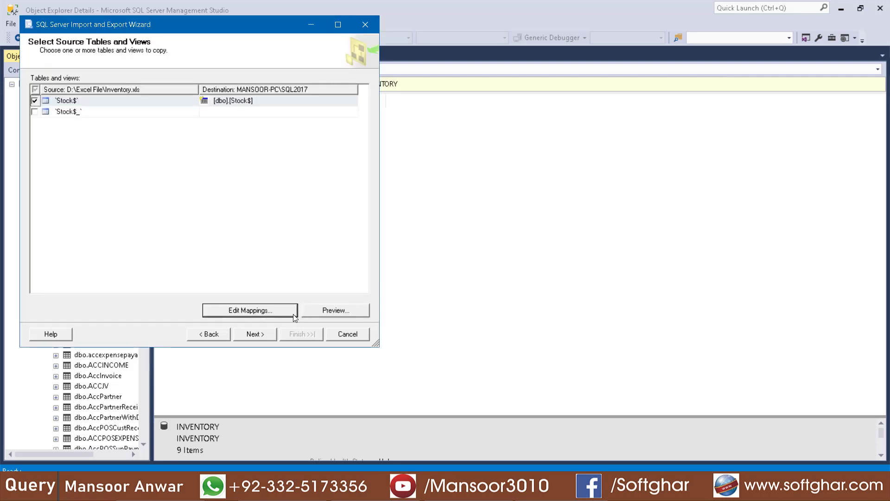
{"action": "left_click", "coordinate": [256, 339]}
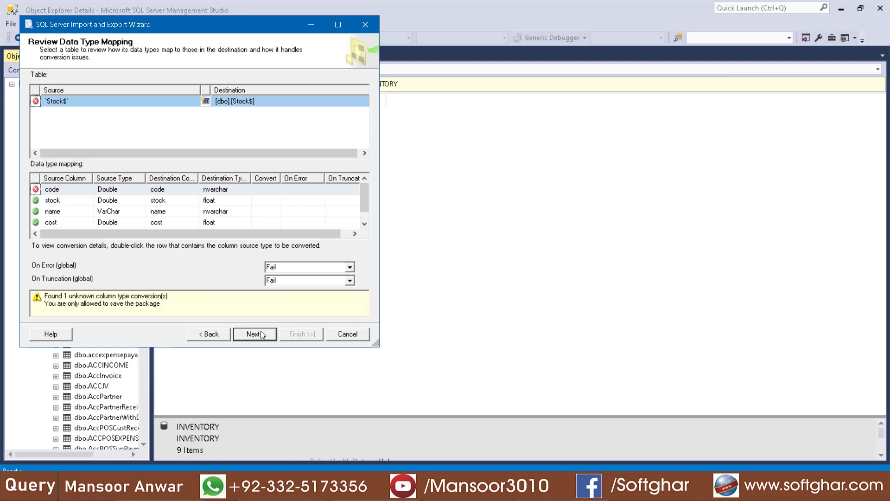
Review the conversion details of the code column from Double to nvarchar, and enable its conversion
{"action": "left_click", "coordinate": [109, 193]}
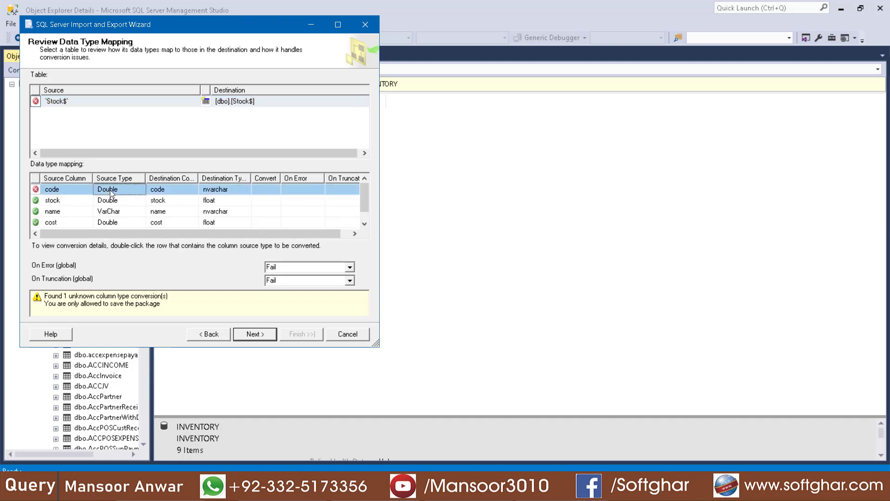
{"action": "double_click", "coordinate": [111, 191]}
{"action": "left_click", "coordinate": [302, 324]}
{"action": "mouse_move", "coordinate": [228, 194]}
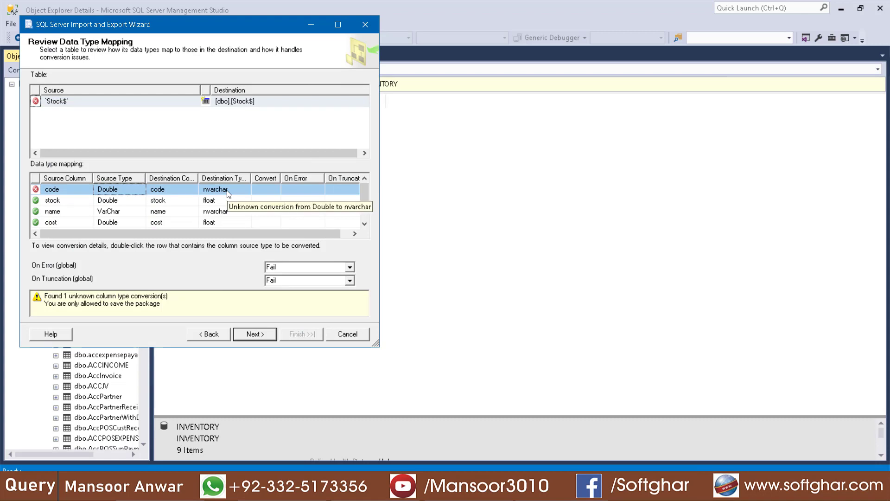
{"action": "double_click", "coordinate": [116, 191]}
{"action": "left_click", "coordinate": [329, 338]}
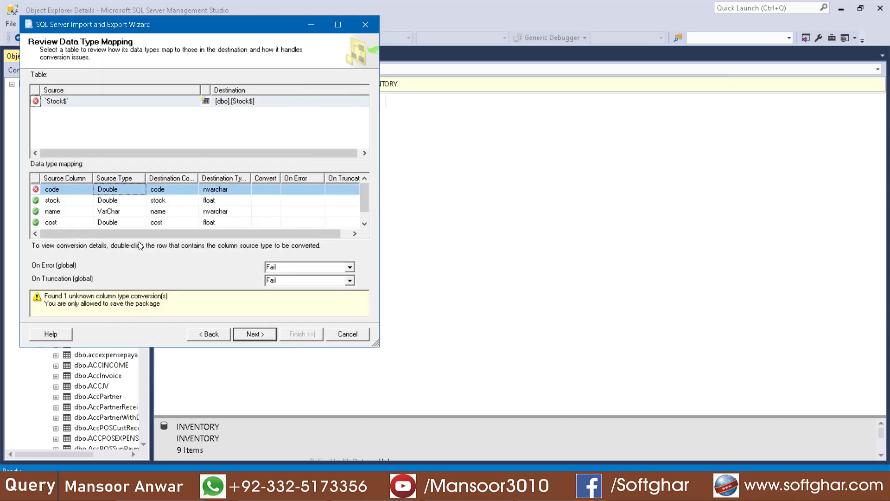
{"action": "left_click", "coordinate": [45, 191]}
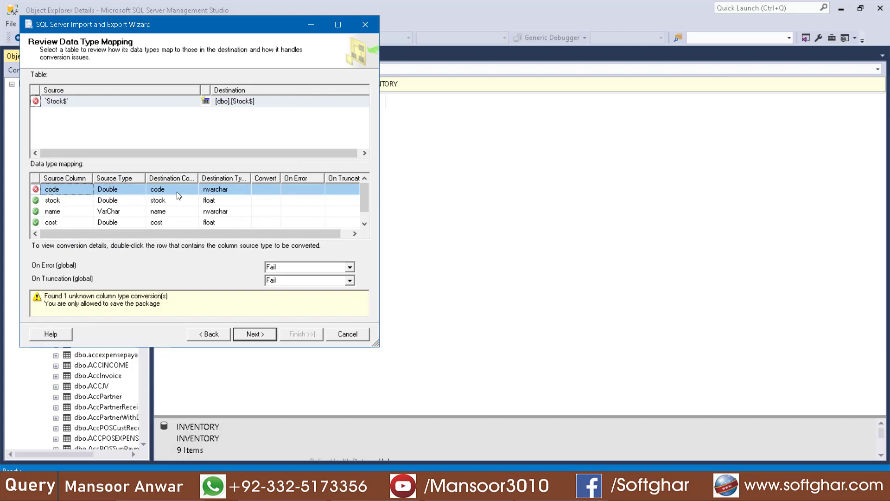
{"action": "left_click", "coordinate": [271, 191]}
{"action": "left_click", "coordinate": [314, 191]}
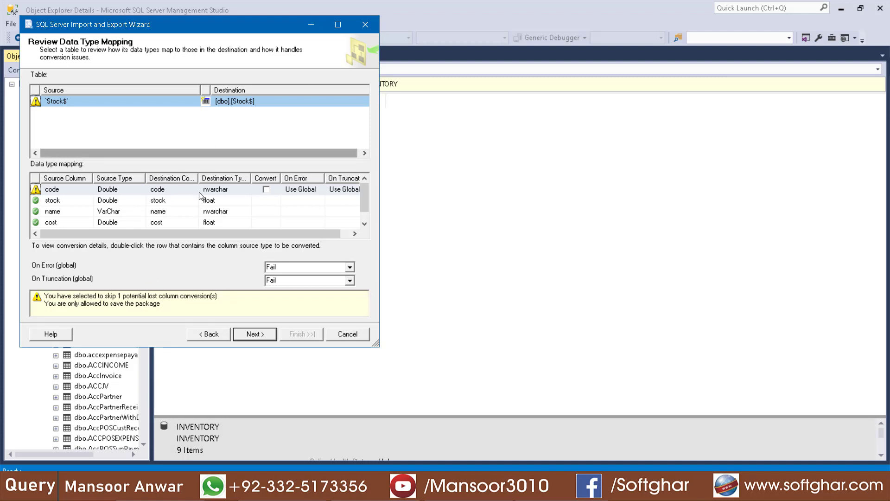
{"action": "left_click", "coordinate": [267, 191]}
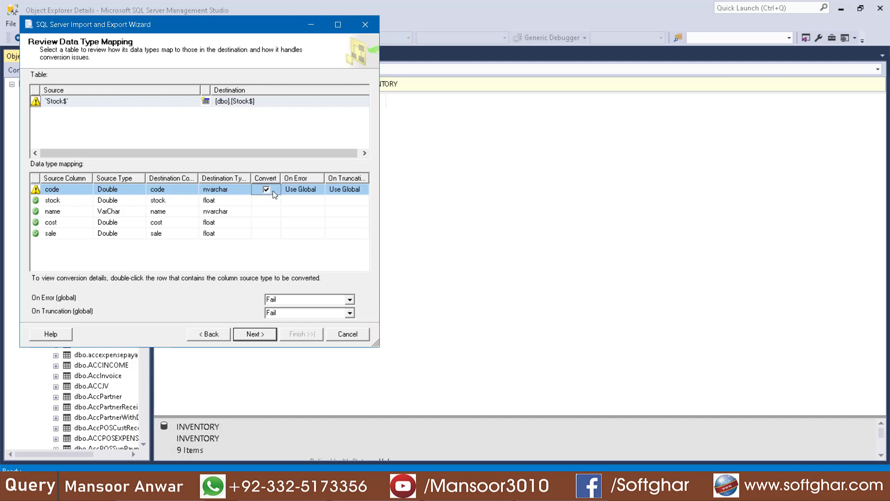
Save the SSIS package to SQL Server as New Package with Windows Authentication, run the import, and close the wizard
{"action": "left_click", "coordinate": [252, 333]}
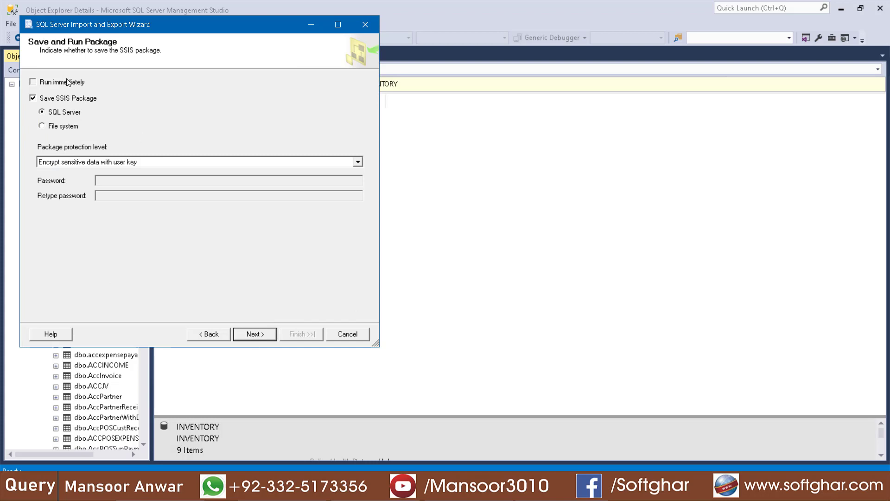
{"action": "left_click", "coordinate": [256, 334]}
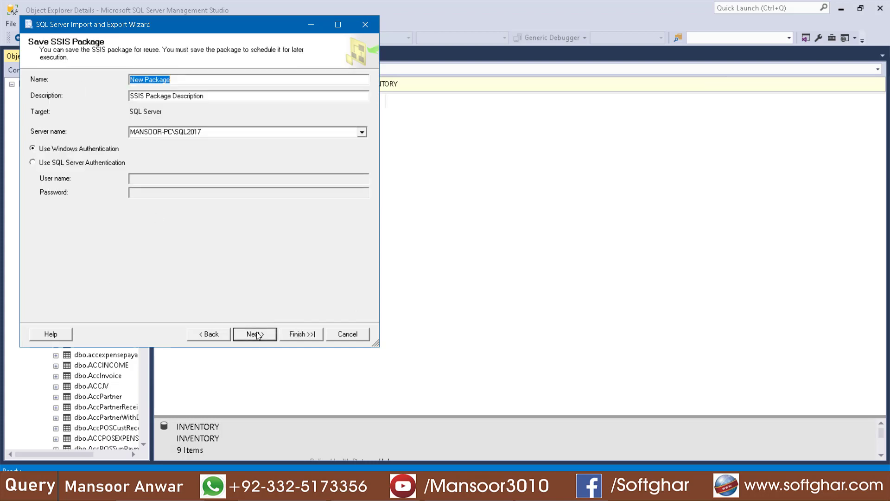
{"action": "left_click", "coordinate": [257, 334]}
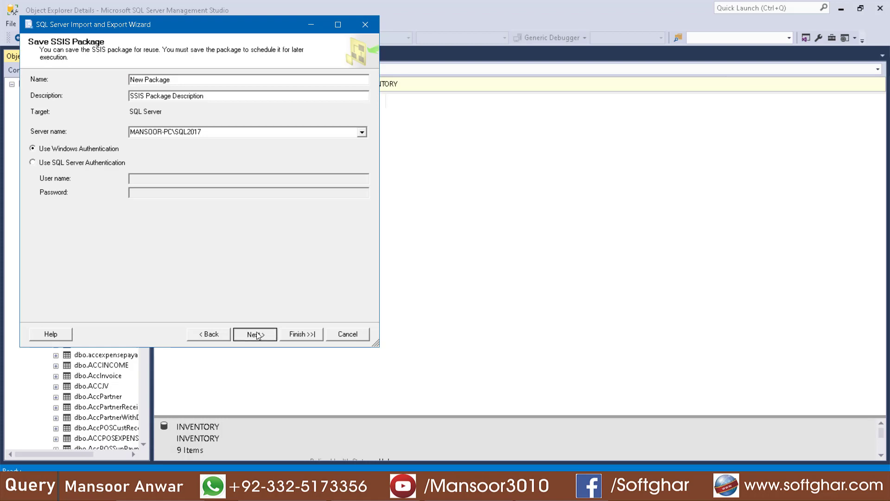
{"action": "left_click", "coordinate": [309, 335]}
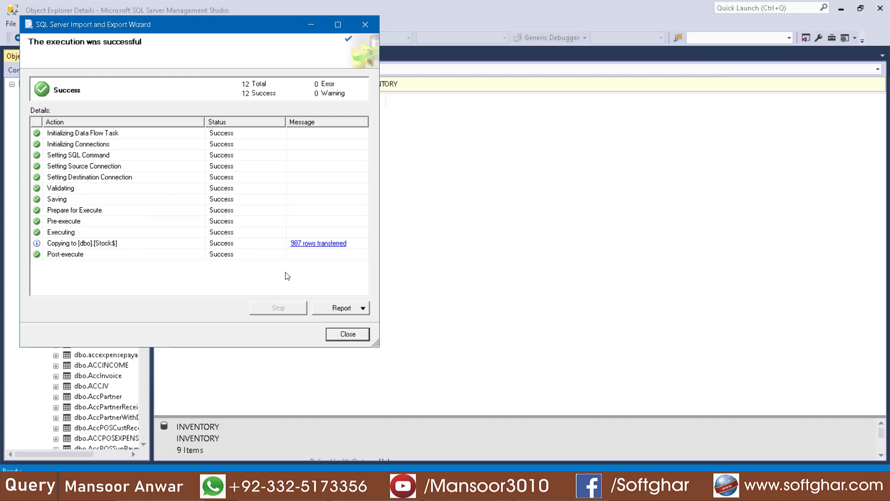
{"action": "left_click", "coordinate": [335, 334]}
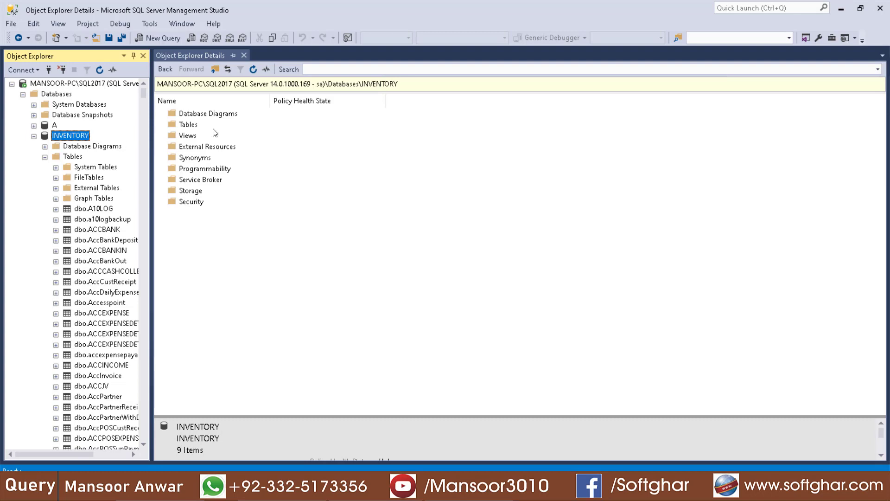
Refresh the list of tables in the INVENTORY database and select the newly imported Stock$ table
{"action": "left_click", "coordinate": [74, 158]}
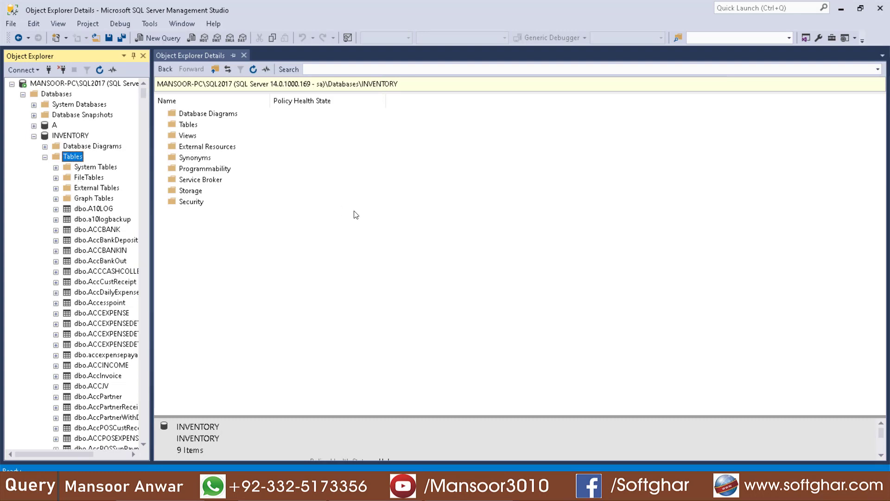
{"action": "left_click", "coordinate": [627, 207]}
{"action": "right_click", "coordinate": [626, 208]}
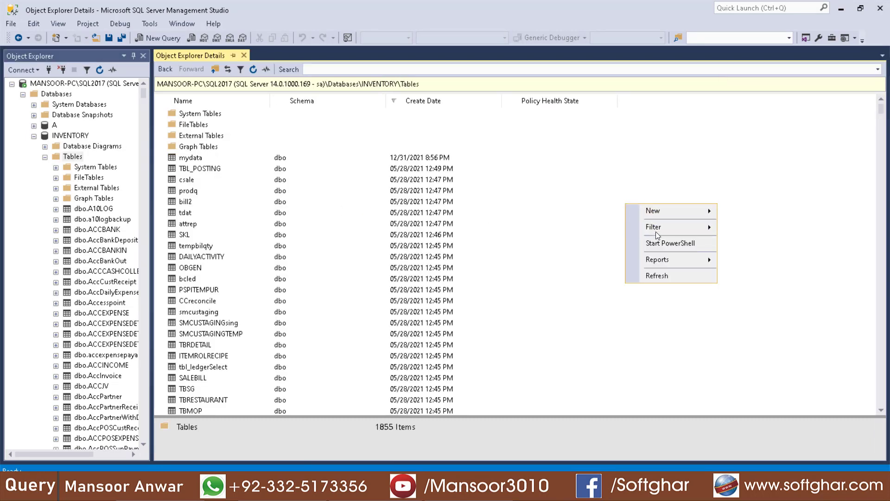
{"action": "left_click", "coordinate": [667, 275]}
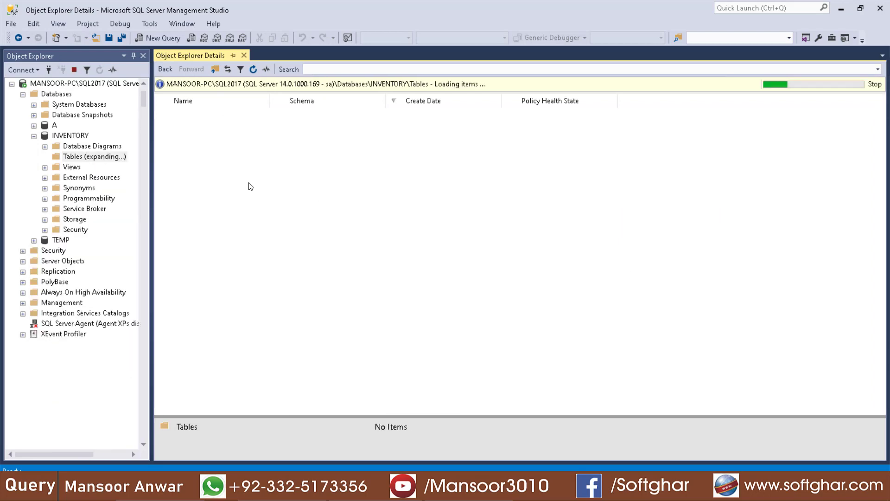
{"action": "left_click", "coordinate": [189, 157]}
{"action": "left_click", "coordinate": [190, 158]}
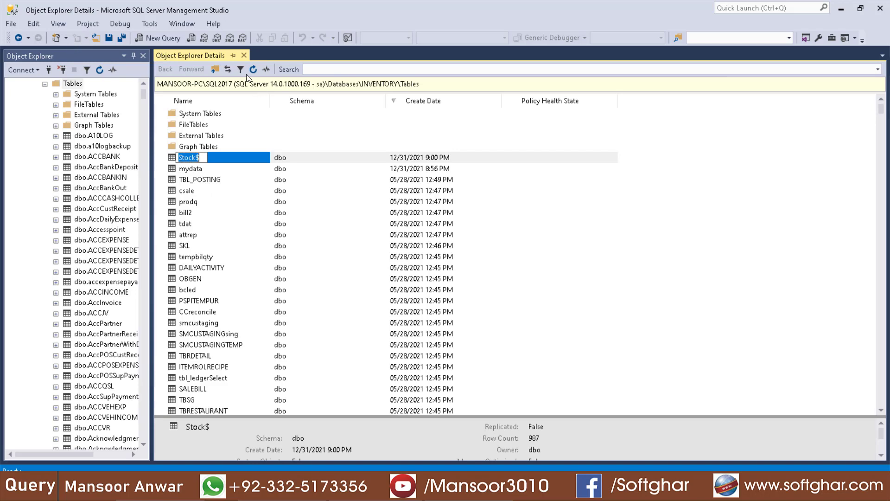
Run a new query, select * from Stock$, with the table name copied from the list of tables
{"action": "left_click", "coordinate": [158, 38]}
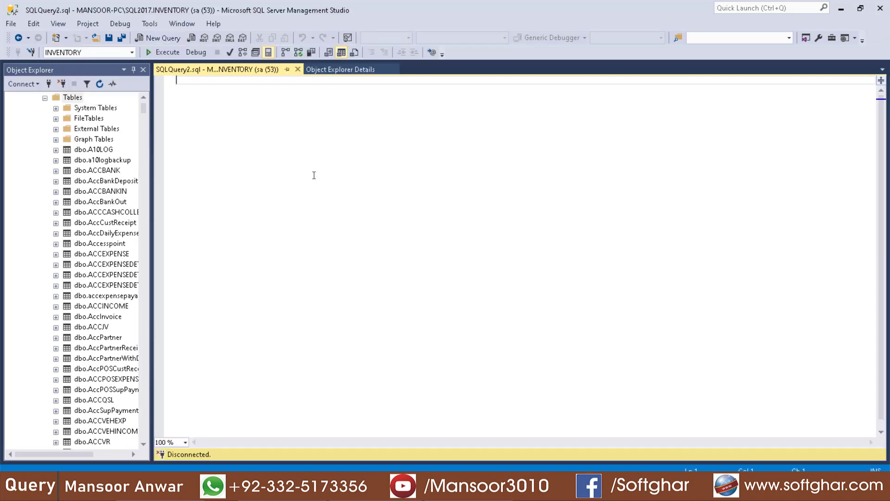
{"action": "type", "text": "selec"}
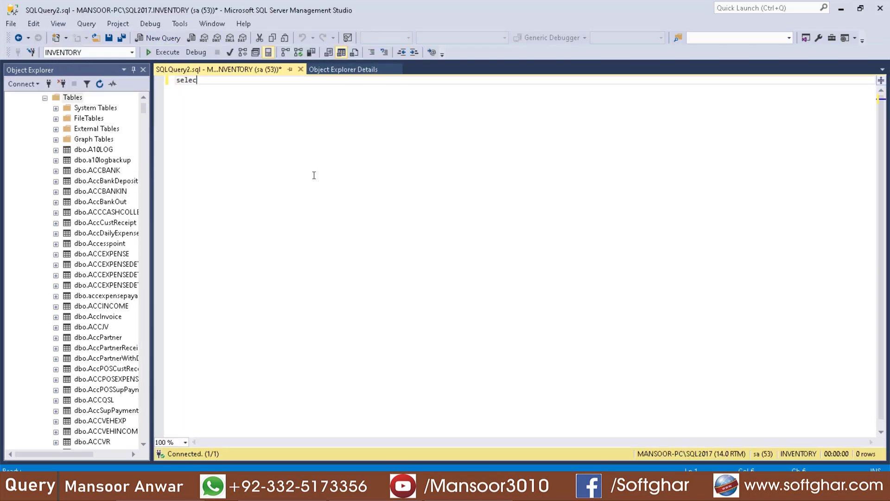
{"action": "type", "text": "t * from"}
{"action": "type", "text": "Name\tSchema\tCreate Date\tPolicy Health State Stock$\tdbo\t12/31/2021 9:00 PM"}
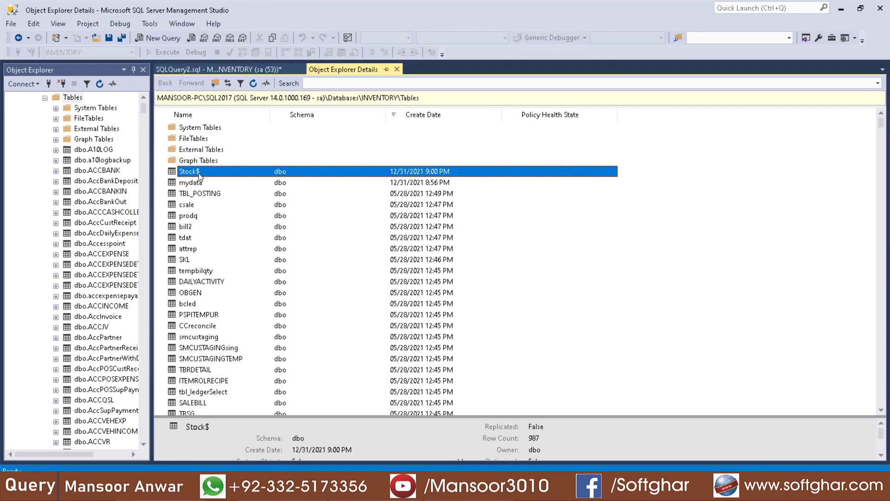
{"action": "left_click", "coordinate": [199, 172]}
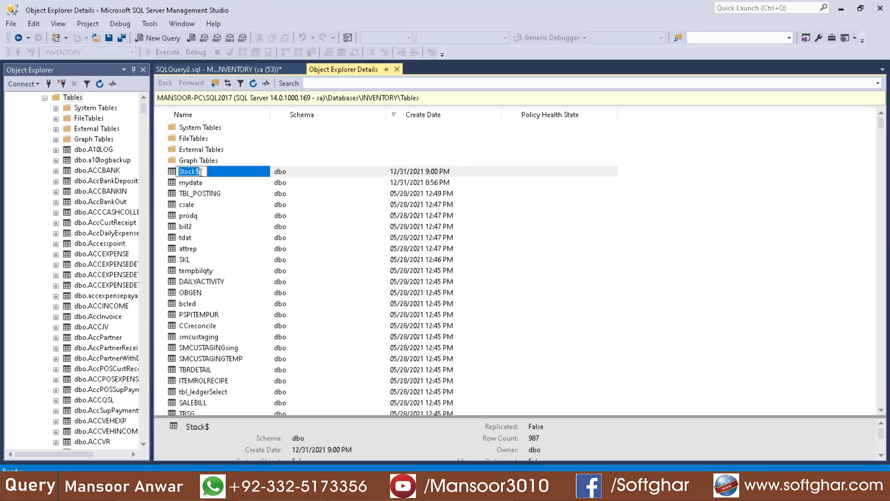
{"action": "right_click", "coordinate": [189, 169]}
{"action": "left_click", "coordinate": [237, 197]}
{"action": "left_click", "coordinate": [256, 67]}
{"action": "double_click", "coordinate": [253, 82]}
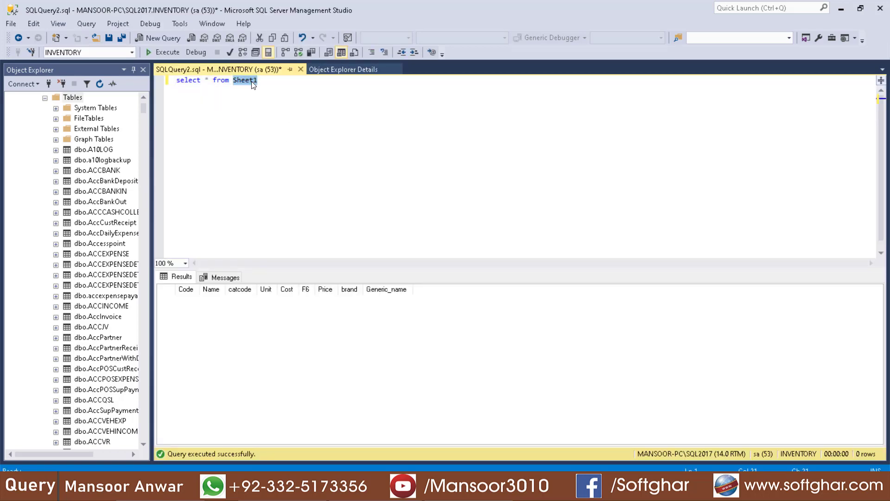
{"action": "key", "text": "ctrl+v"}
{"action": "left_click", "coordinate": [168, 52]}
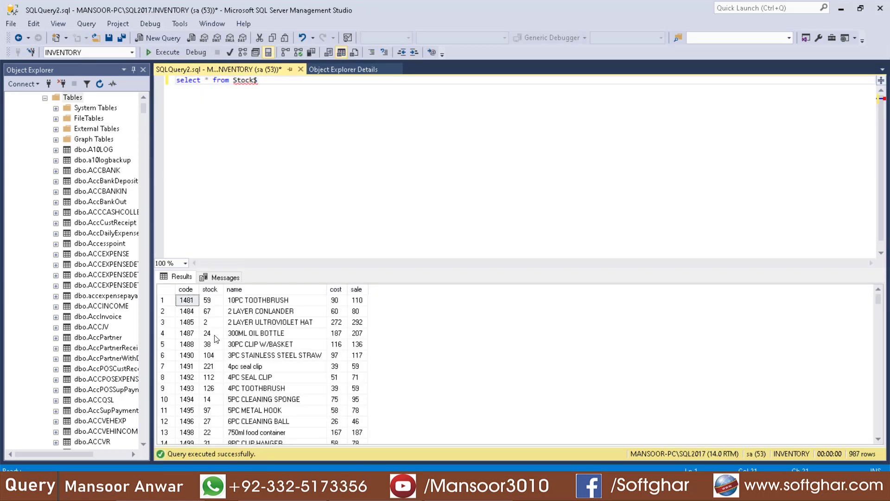
Examine the imported Stock$ rows in the query results and the number of rows reported in the query messages
{"action": "left_click", "coordinate": [186, 354]}
{"action": "left_click", "coordinate": [218, 356]}
{"action": "left_click", "coordinate": [247, 356]}
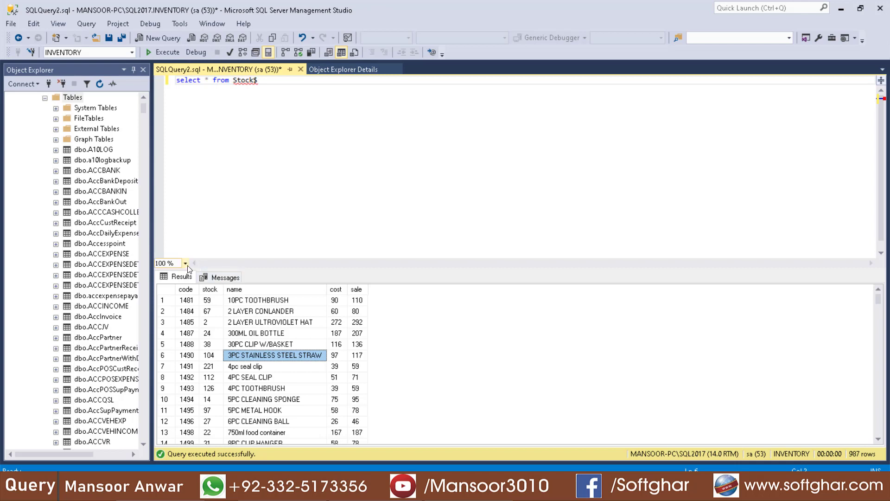
{"action": "left_click", "coordinate": [225, 277]}
{"action": "left_click_drag", "start_coordinate": [170, 296], "coordinate": [276, 297]}
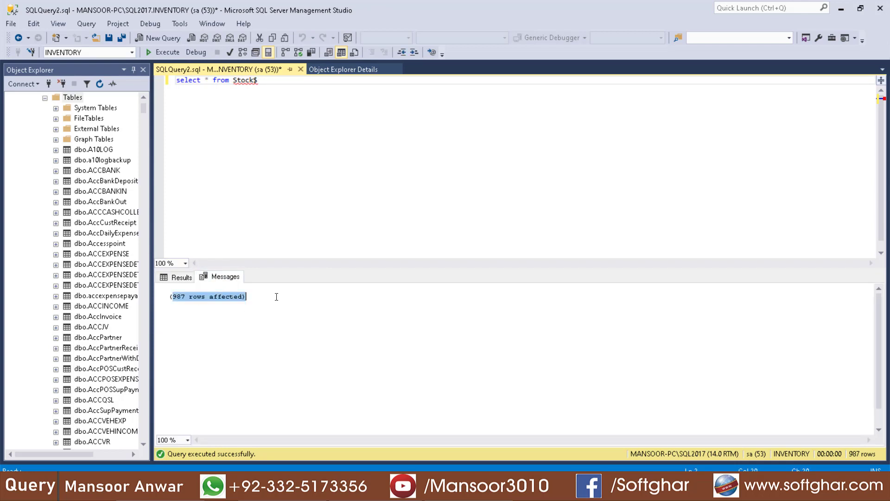
{"action": "left_click", "coordinate": [181, 277]}
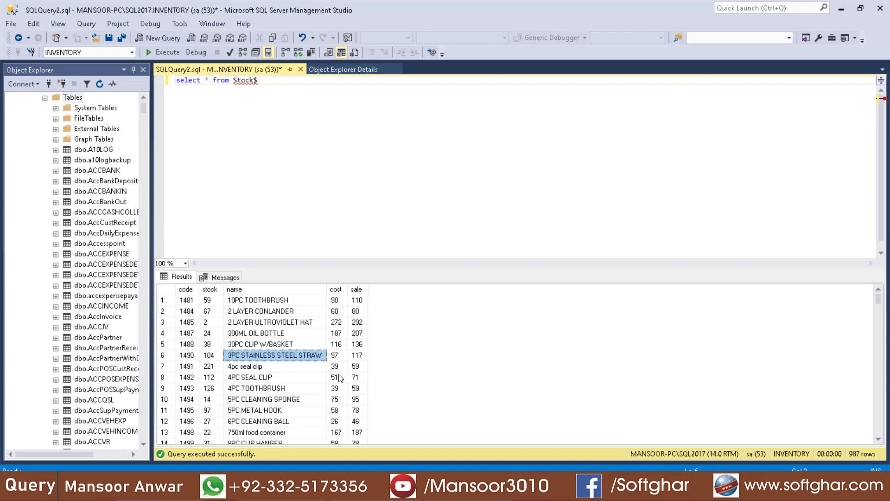
Switch to the desktop, open the workbook psp.xls in Excel, and dismiss the Office activation notice
{"action": "left_click", "coordinate": [840, 8]}
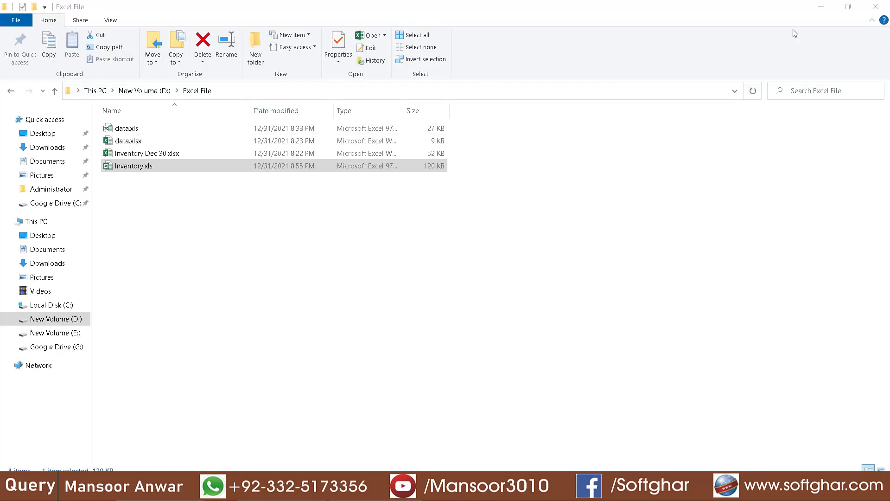
{"action": "left_click", "coordinate": [821, 7]}
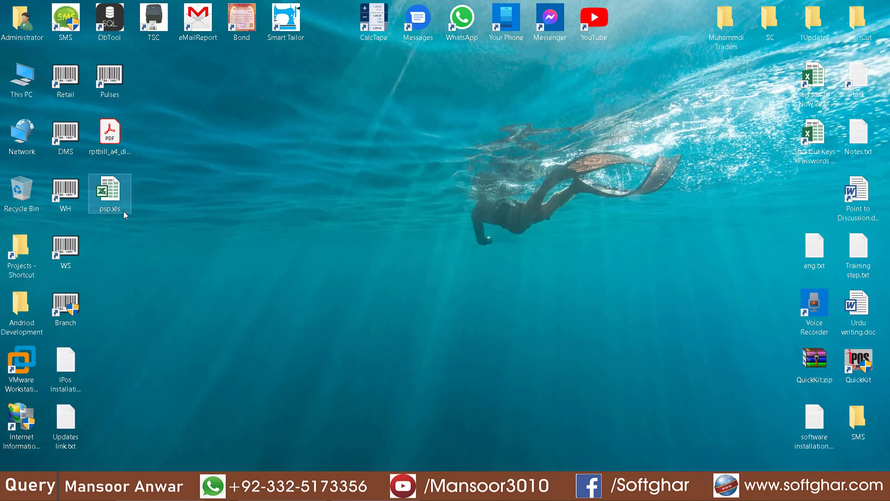
{"action": "double_click", "coordinate": [109, 191]}
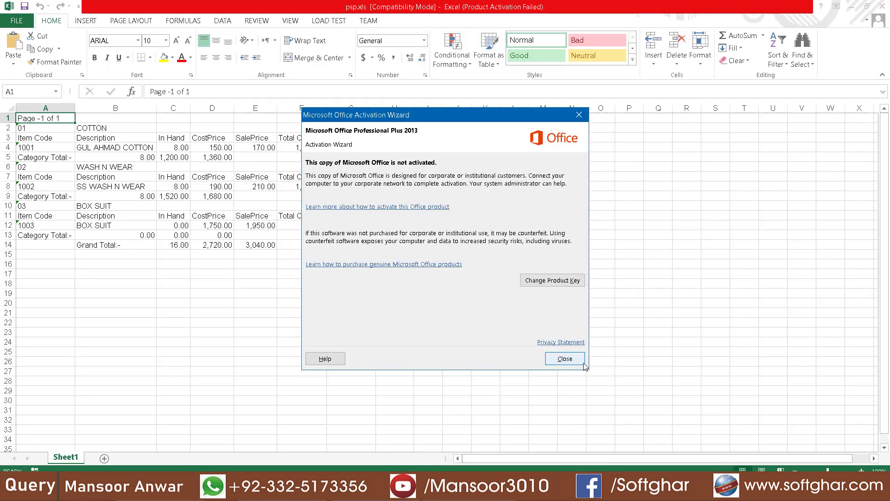
{"action": "left_click", "coordinate": [564, 358]}
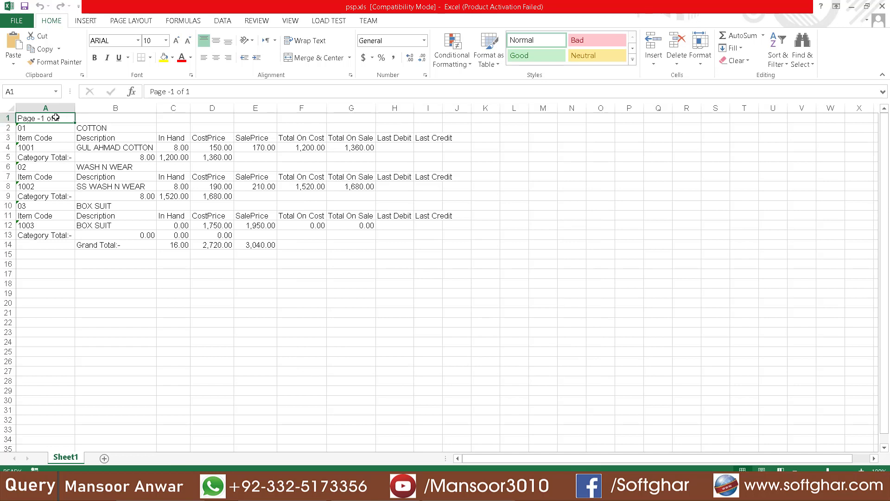
Examine the category headings, item rows and Category Total rows in the psp.xls sheet
{"action": "left_click", "coordinate": [106, 128]}
{"action": "left_click_drag", "start_coordinate": [107, 129], "coordinate": [47, 128]}
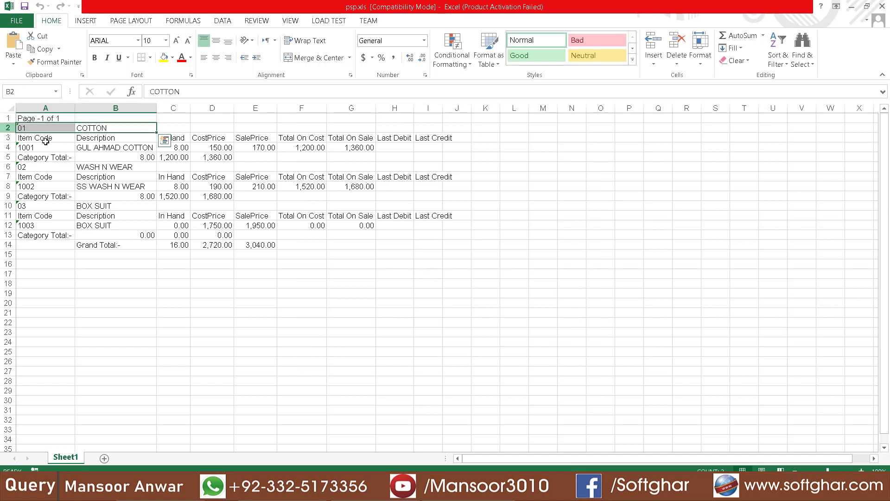
{"action": "left_click_drag", "start_coordinate": [106, 159], "coordinate": [65, 148]}
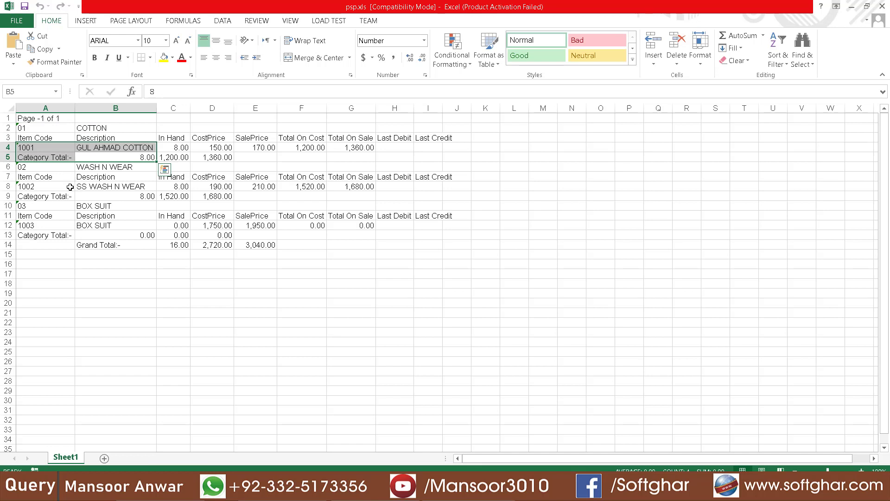
{"action": "left_click_drag", "start_coordinate": [126, 200], "coordinate": [49, 187]}
{"action": "left_click", "coordinate": [213, 195]}
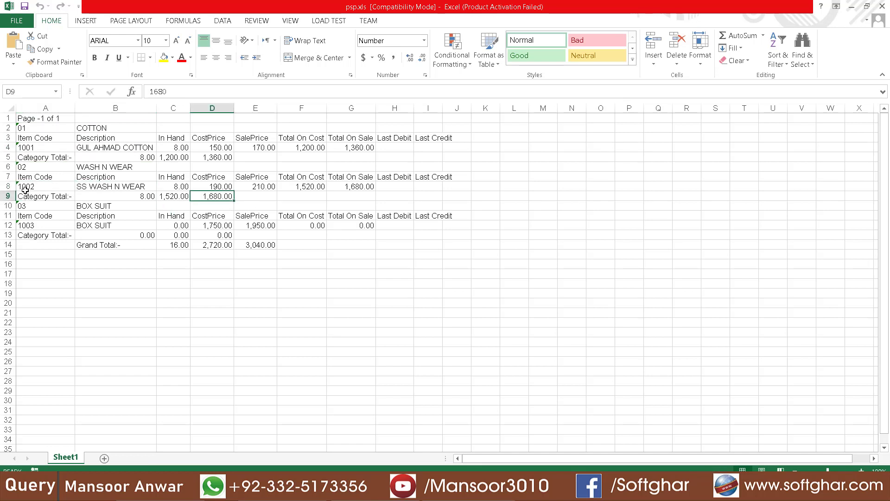
Clear and delete rows 1 and 2, holding the page number line and the COTTON category heading
{"action": "left_click", "coordinate": [4, 117]}
{"action": "left_click_drag", "start_coordinate": [3, 117], "coordinate": [3, 127]}
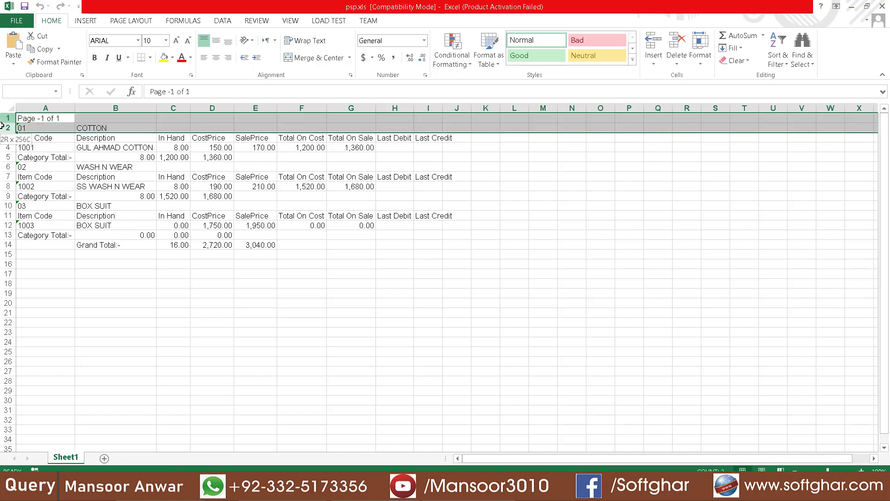
{"action": "key", "text": "Delete"}
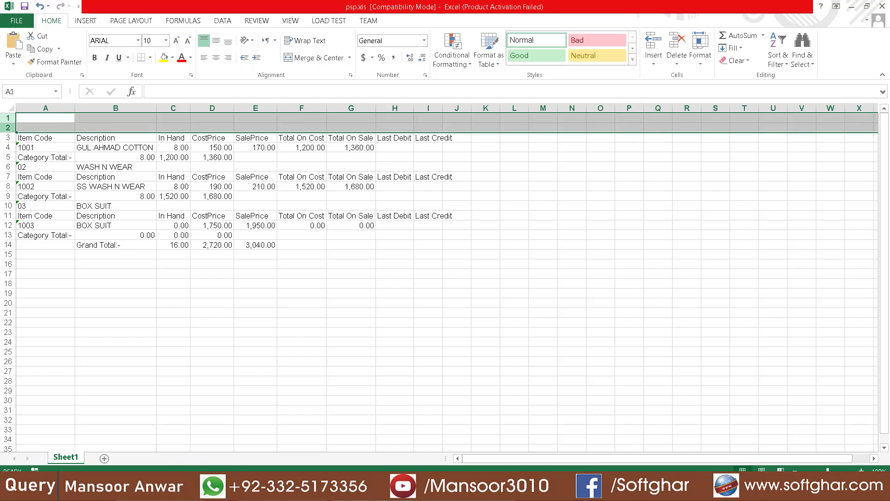
{"action": "right_click", "coordinate": [8, 122]}
{"action": "left_click", "coordinate": [28, 214]}
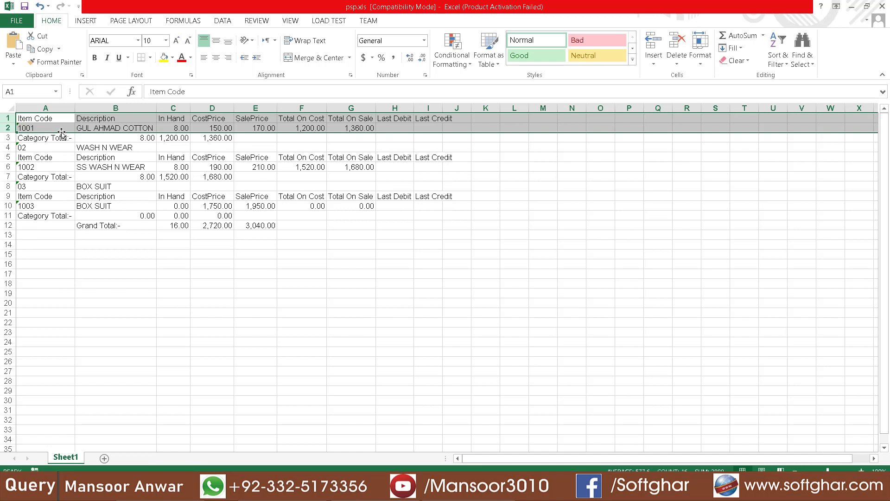
Delete the item 1001 row, and the Category Total, WASH N WEAR and repeated Item Code header rows below it
{"action": "left_click", "coordinate": [22, 157]}
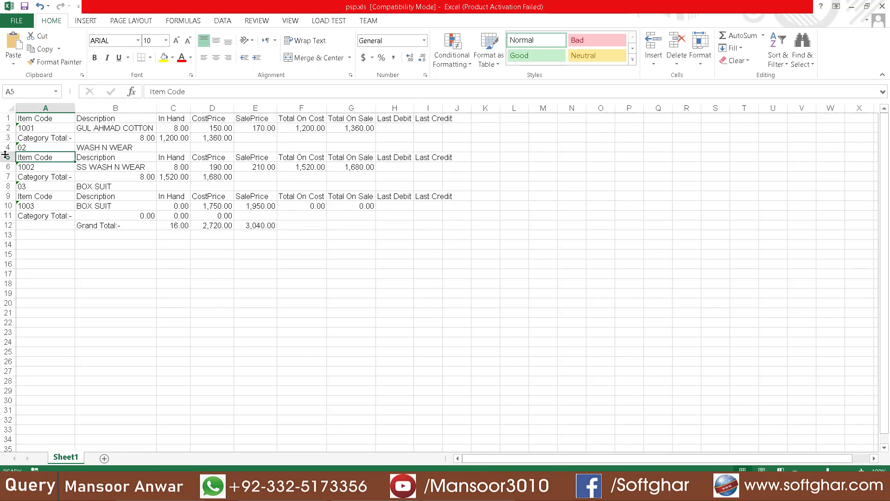
{"action": "left_click_drag", "start_coordinate": [6, 152], "coordinate": [9, 135]}
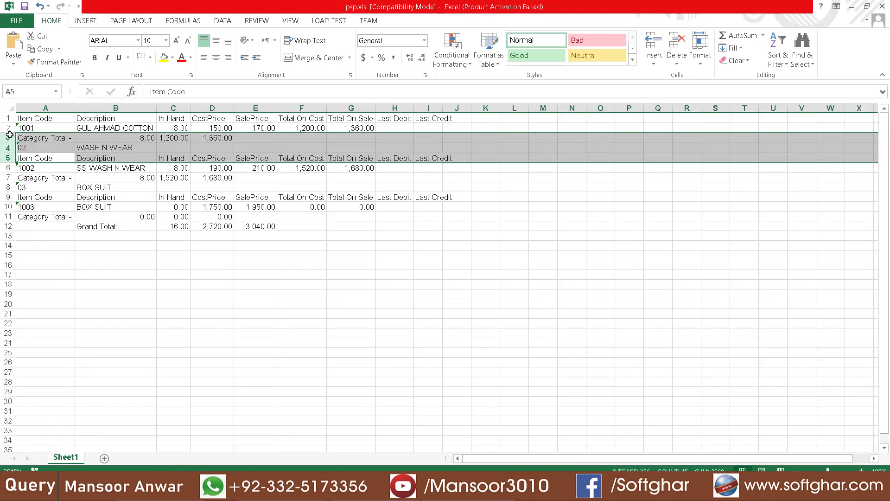
{"action": "right_click", "coordinate": [9, 128]}
{"action": "left_click", "coordinate": [62, 222]}
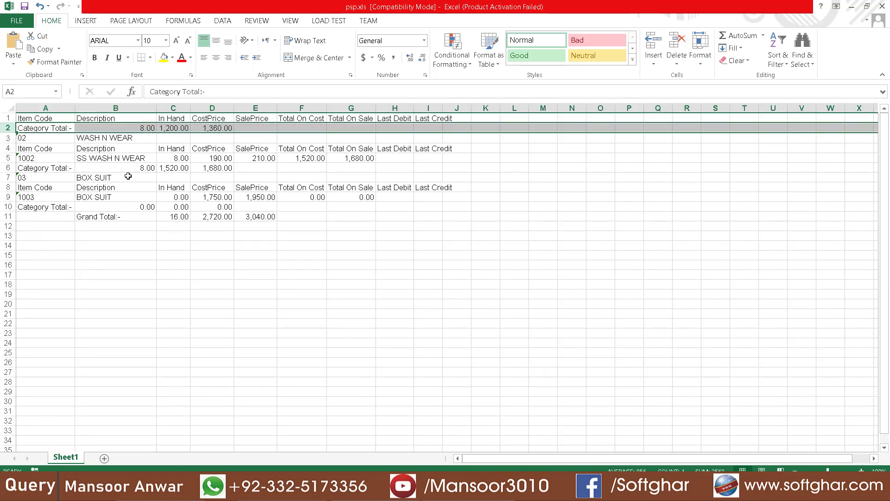
{"action": "left_click_drag", "start_coordinate": [8, 127], "coordinate": [8, 148]}
{"action": "right_click", "coordinate": [4, 138]}
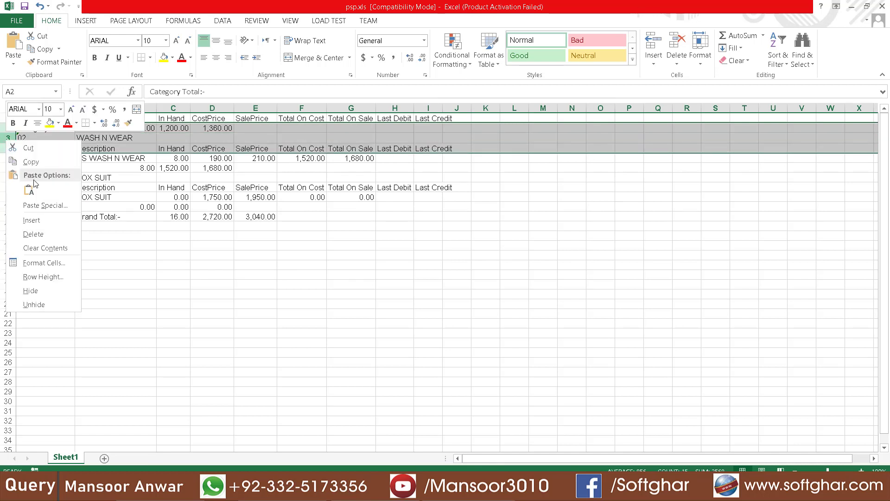
{"action": "left_click", "coordinate": [41, 234]}
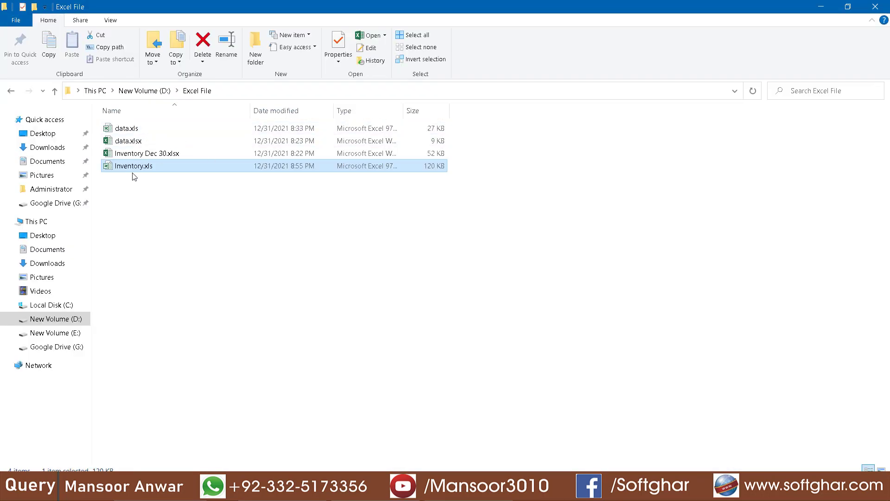
Switch to File Explorer, open Inventory.xls from the Excel File folder, and examine its code, stock, name, cost and sale columns
{"action": "double_click", "coordinate": [129, 168]}
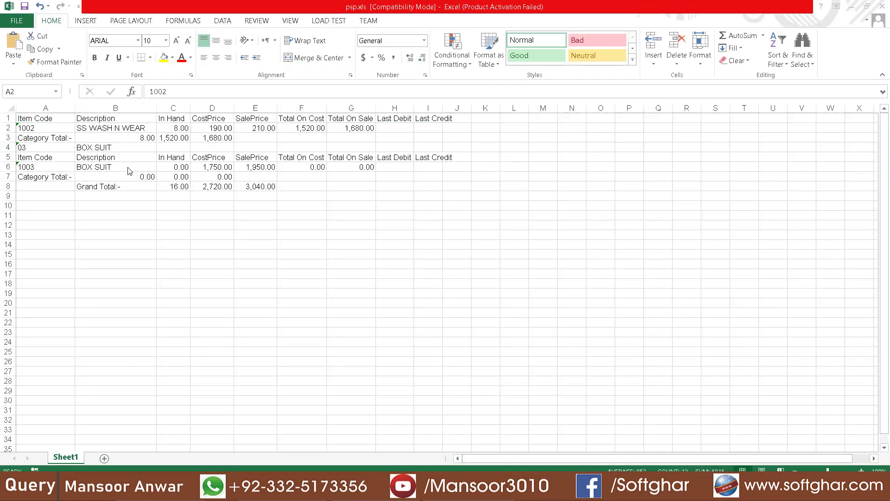
{"action": "left_click", "coordinate": [135, 172]}
{"action": "left_click", "coordinate": [83, 164]}
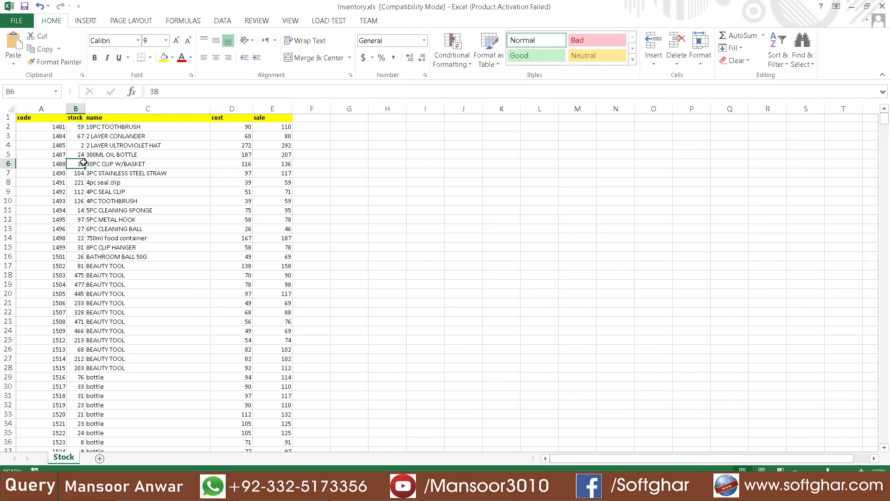
{"action": "left_click", "coordinate": [123, 162]}
{"action": "left_click", "coordinate": [217, 163]}
{"action": "left_click", "coordinate": [276, 154]}
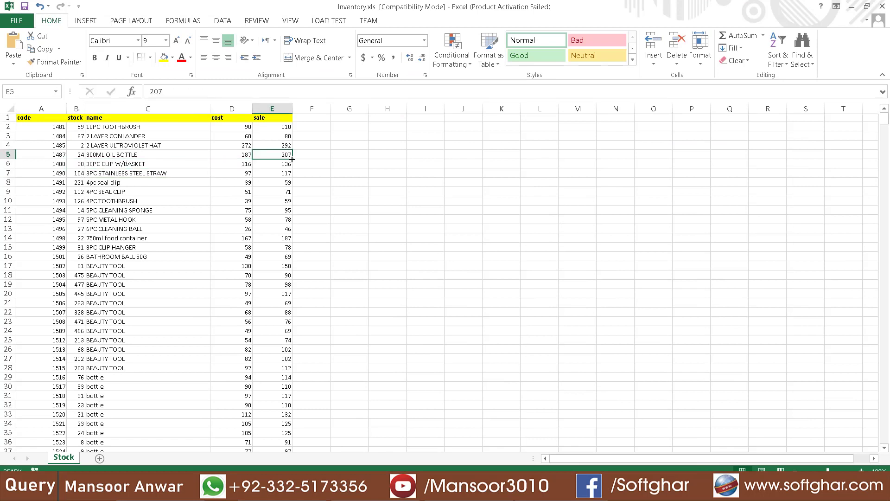
{"action": "left_click", "coordinate": [48, 248]}
{"action": "scroll", "coordinate": [68, 220], "scroll_direction": "down", "scroll_amount": 8}
{"action": "scroll", "coordinate": [69, 220], "scroll_direction": "up", "scroll_amount": 8}
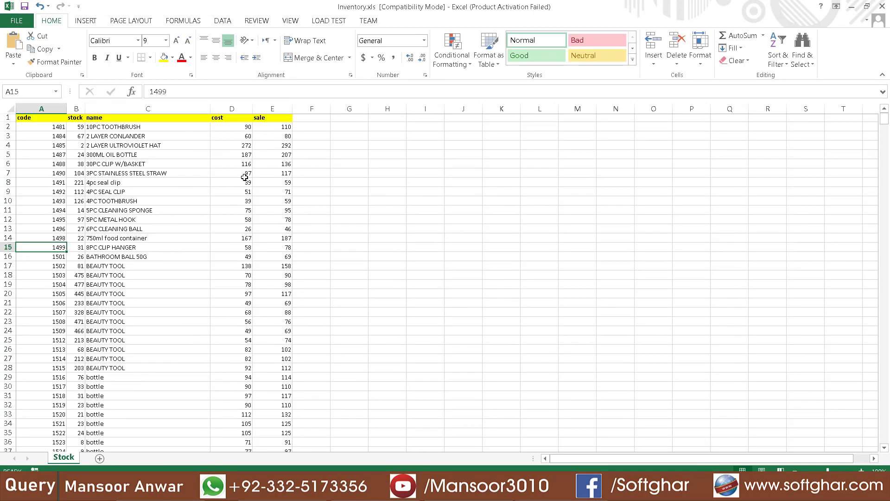
{"action": "left_click_drag", "start_coordinate": [245, 175], "coordinate": [243, 182]}
{"action": "left_click_drag", "start_coordinate": [236, 210], "coordinate": [234, 219]}
{"action": "left_click", "coordinate": [215, 264]}
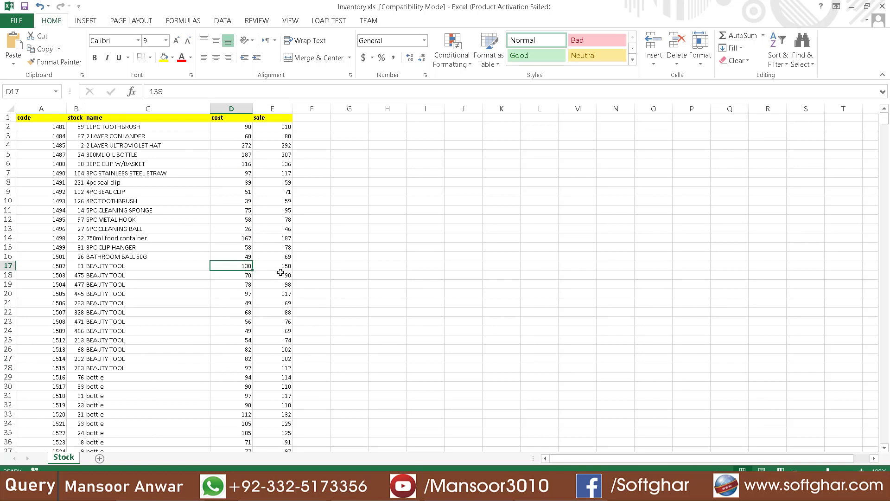
Examine the item rows further down the Stock sheet, and close Inventory.xls
{"action": "left_click", "coordinate": [49, 138]}
{"action": "scroll", "coordinate": [42, 231], "scroll_direction": "down", "scroll_amount": 20}
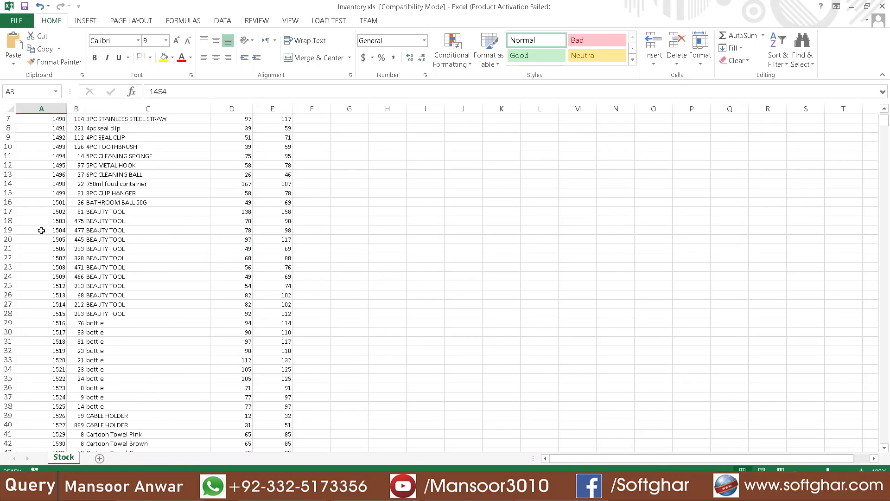
{"action": "scroll", "coordinate": [71, 200], "scroll_direction": "down", "scroll_amount": 20}
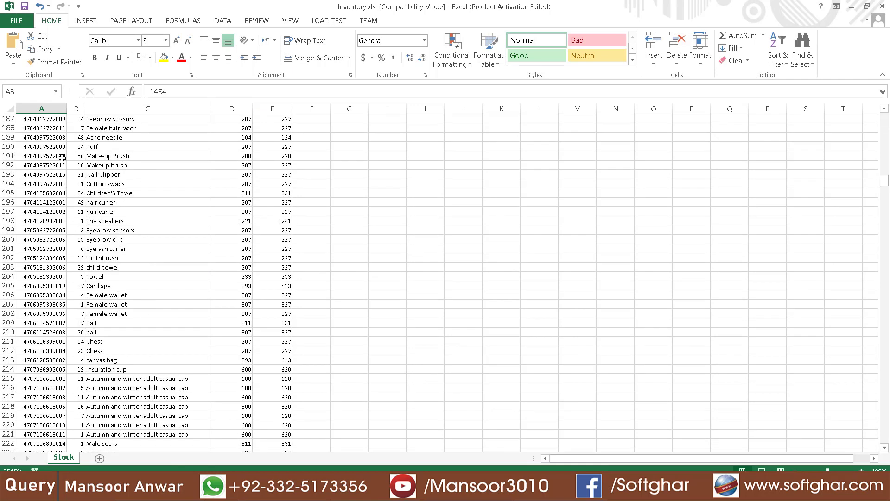
{"action": "scroll", "coordinate": [64, 156], "scroll_direction": "up", "scroll_amount": 12}
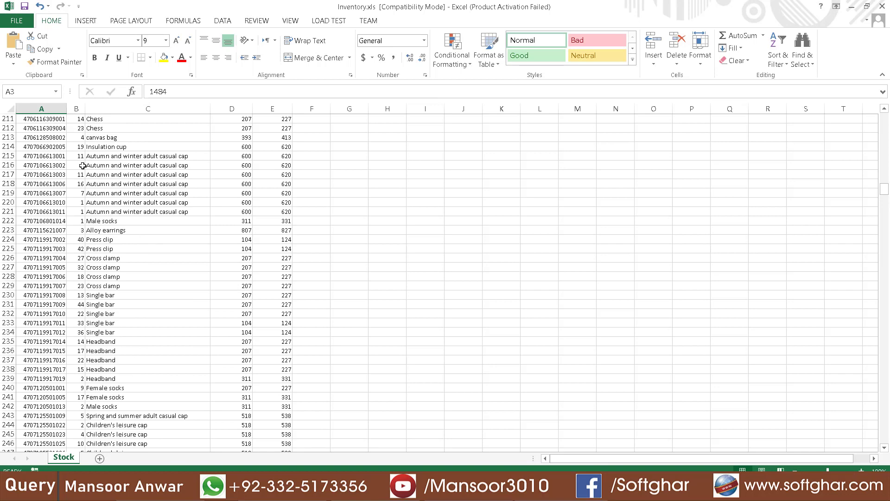
{"action": "scroll", "coordinate": [82, 166], "scroll_direction": "up", "scroll_amount": 20}
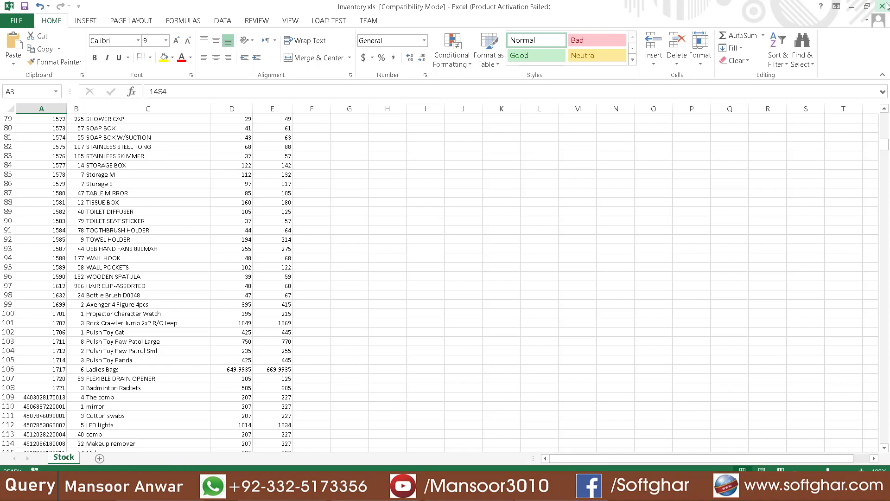
{"action": "left_click", "coordinate": [883, 6]}
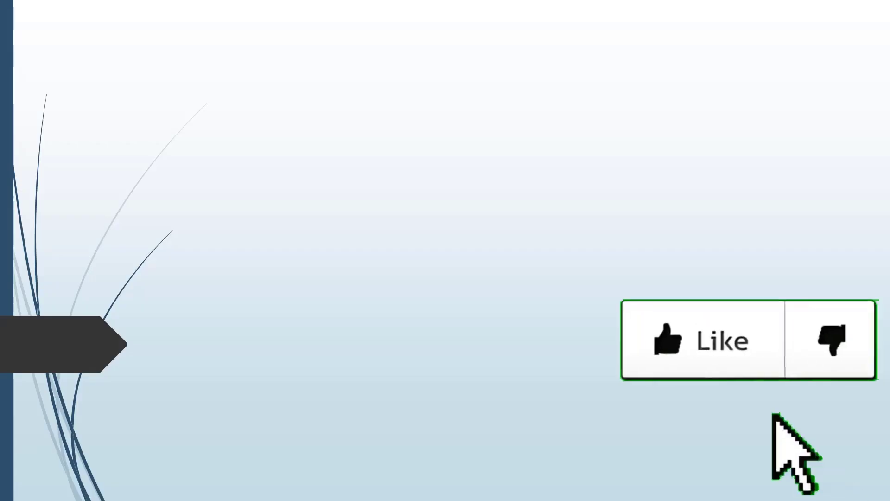